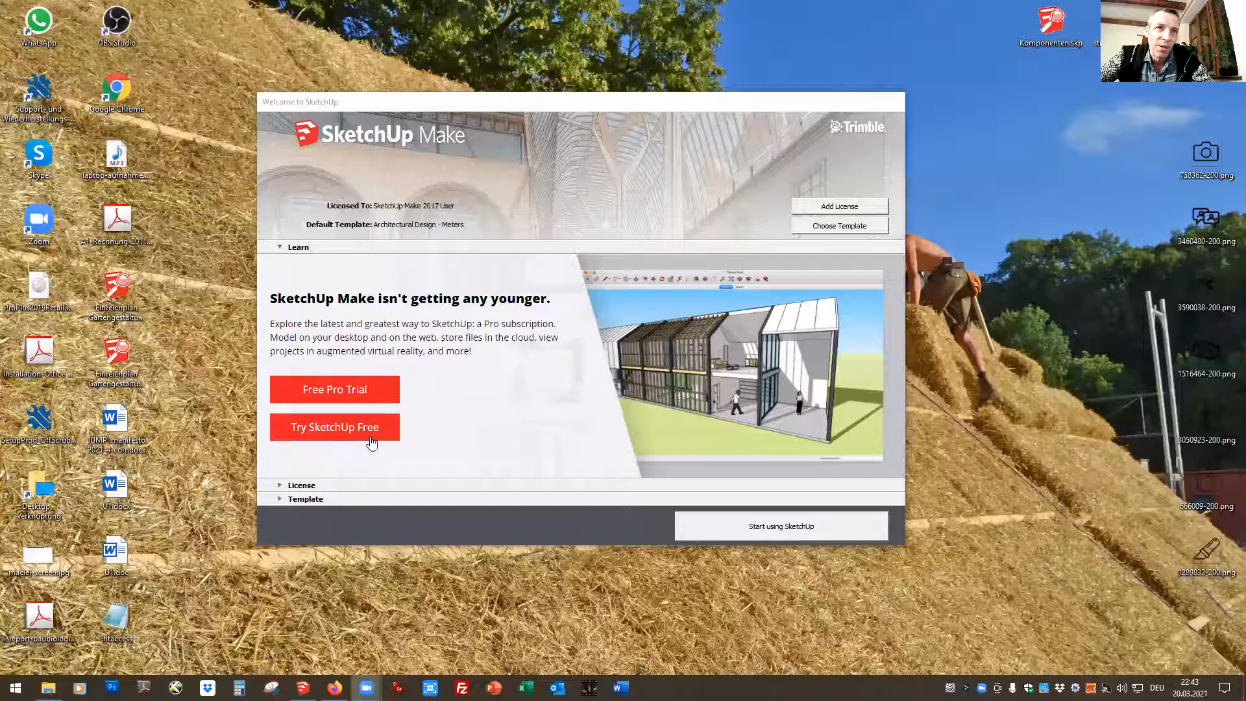
Start a new model with the default template and delete the human scale figure beside the origin
click(773, 528)
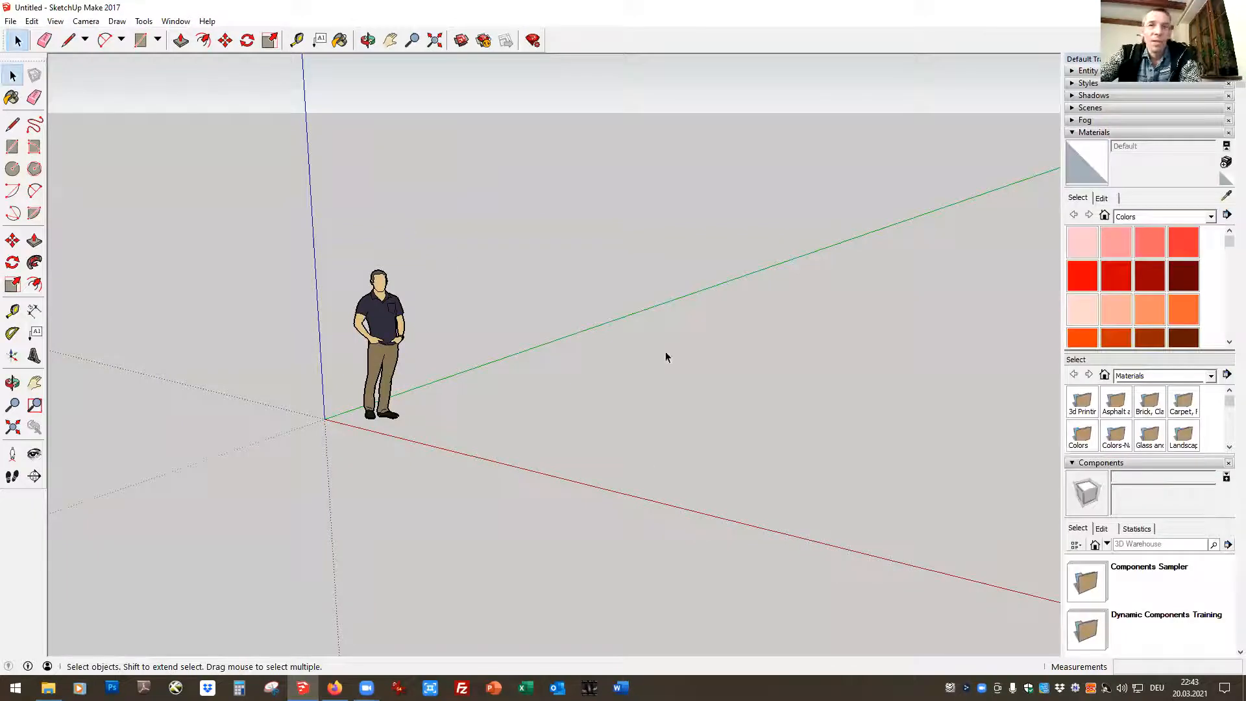
click(384, 310)
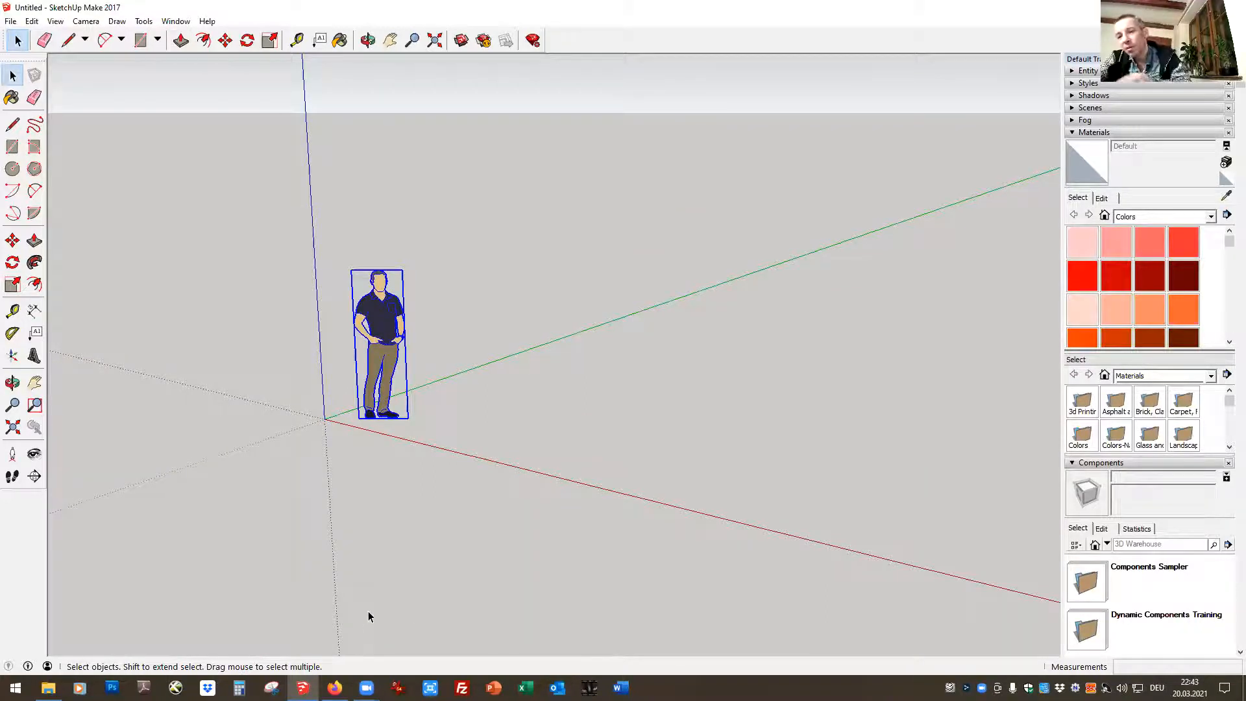
key(Delete)
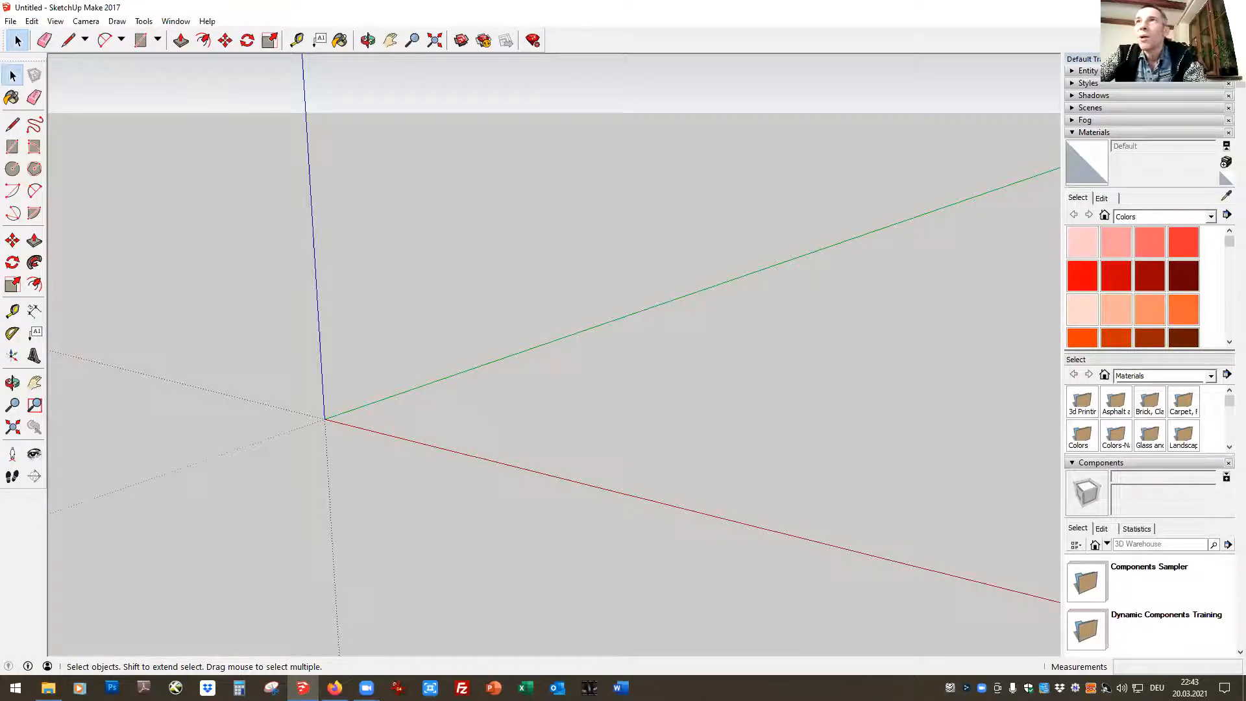
Unpin the default tray so it hides automatically, reveal it, and pin it back in place
click(1228, 59)
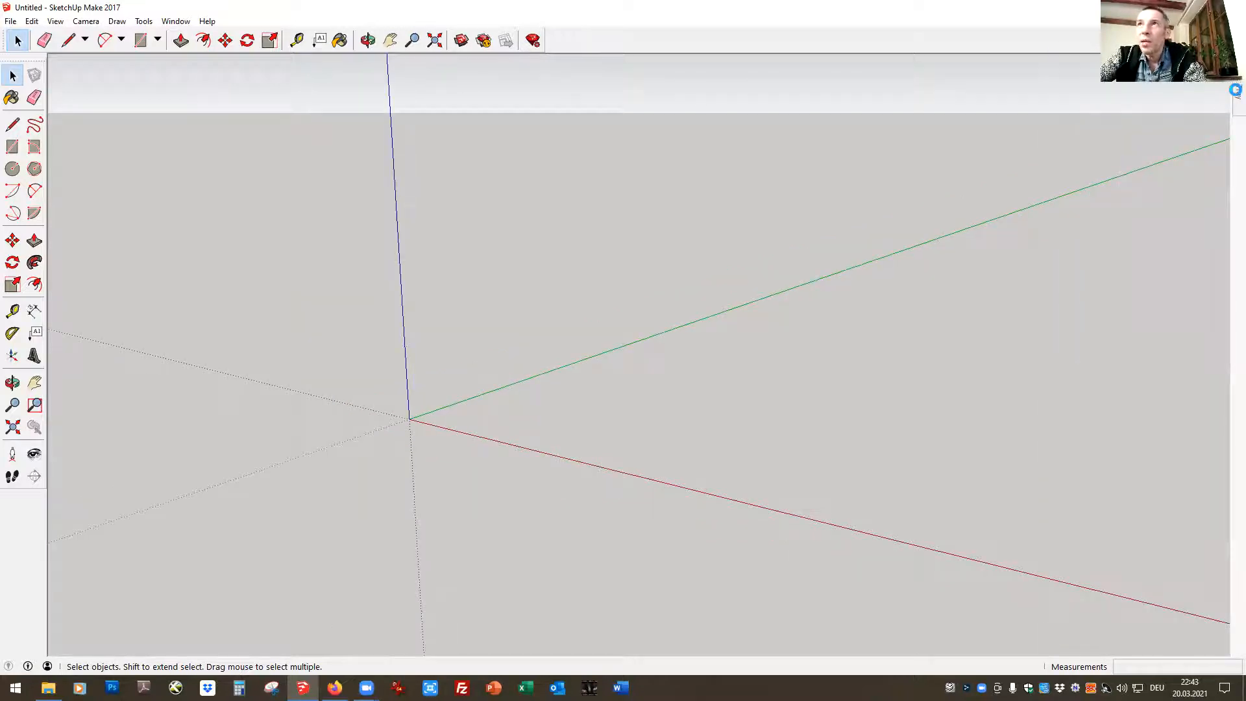
mouse_move(1228, 108)
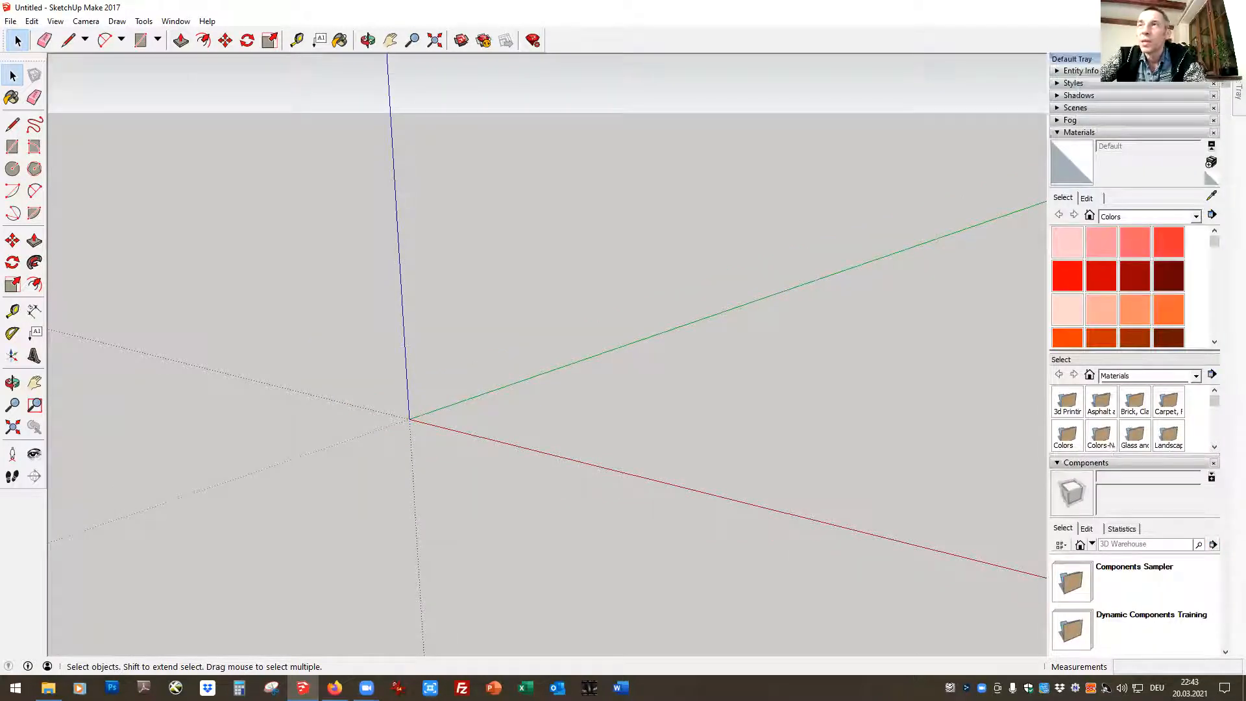
click(1205, 59)
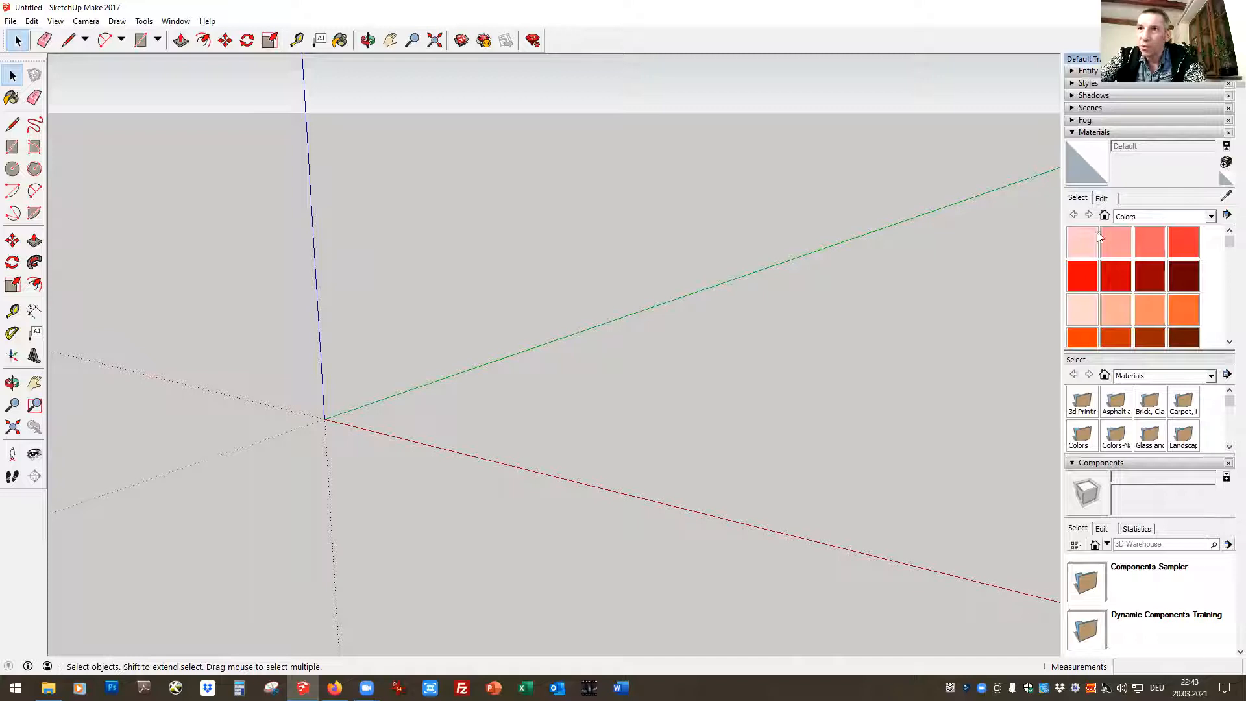
Collapse the Materials and Components sections and remove Styles from the default tray
click(1071, 133)
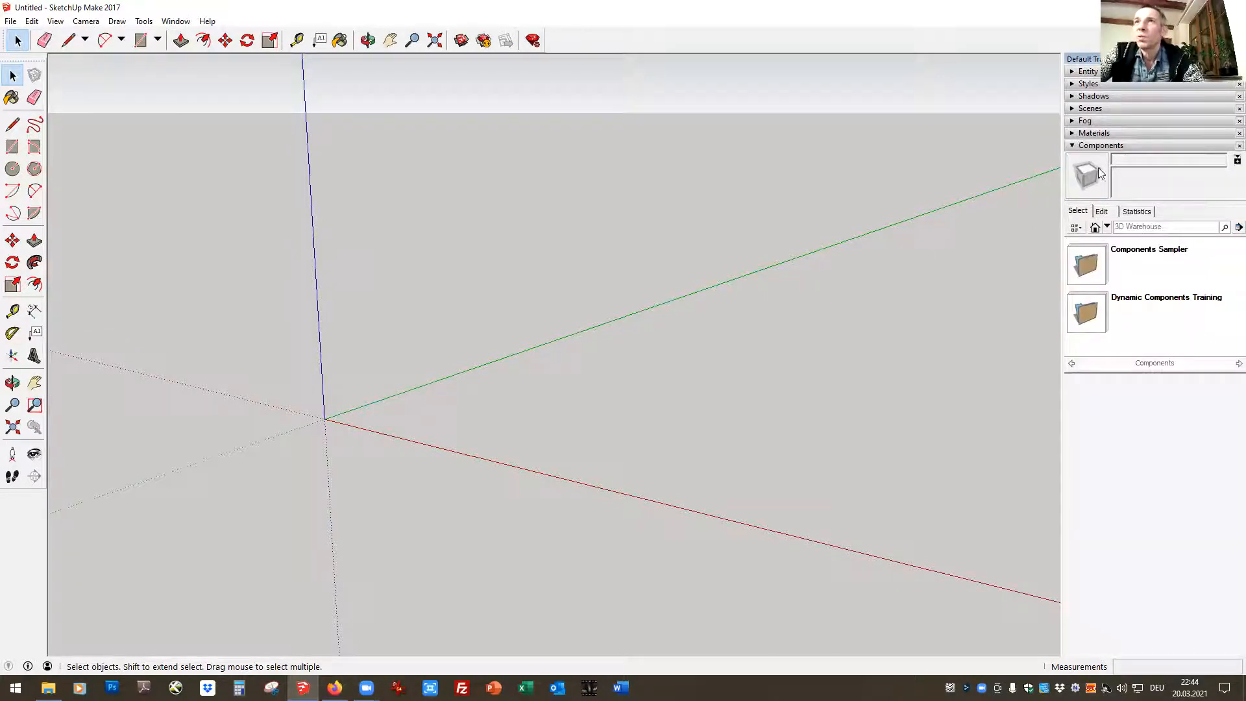
click(1072, 146)
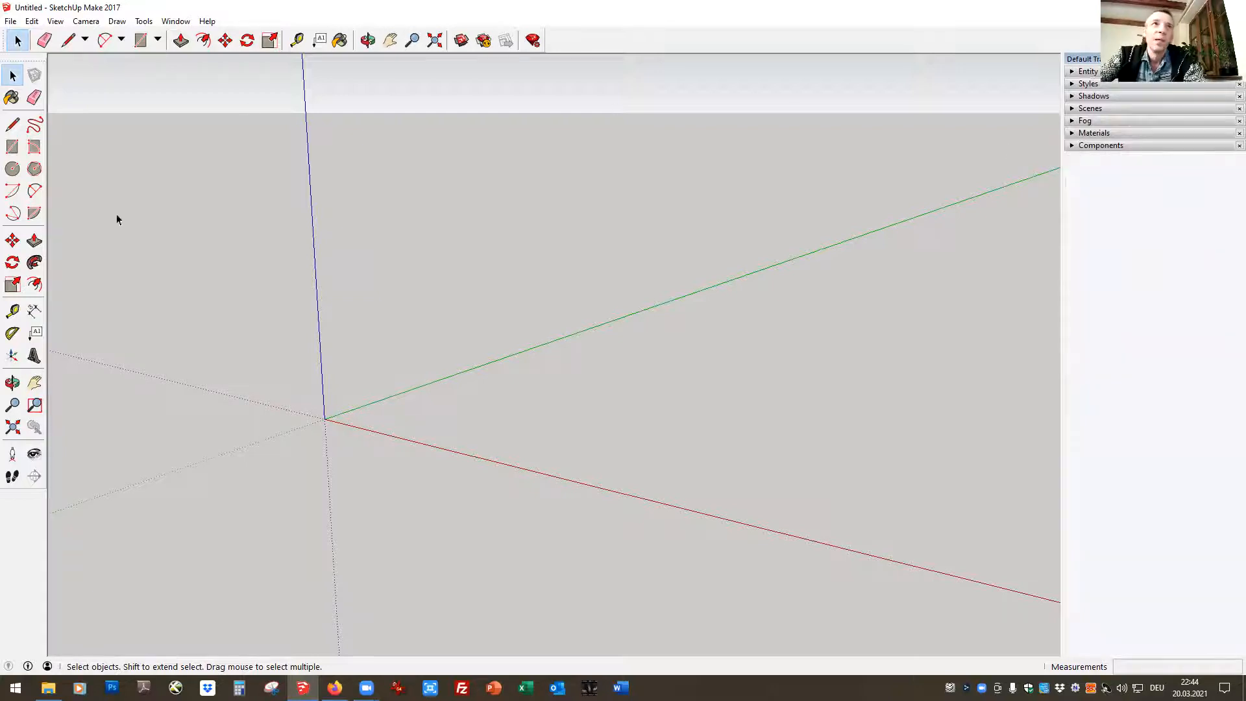
click(177, 22)
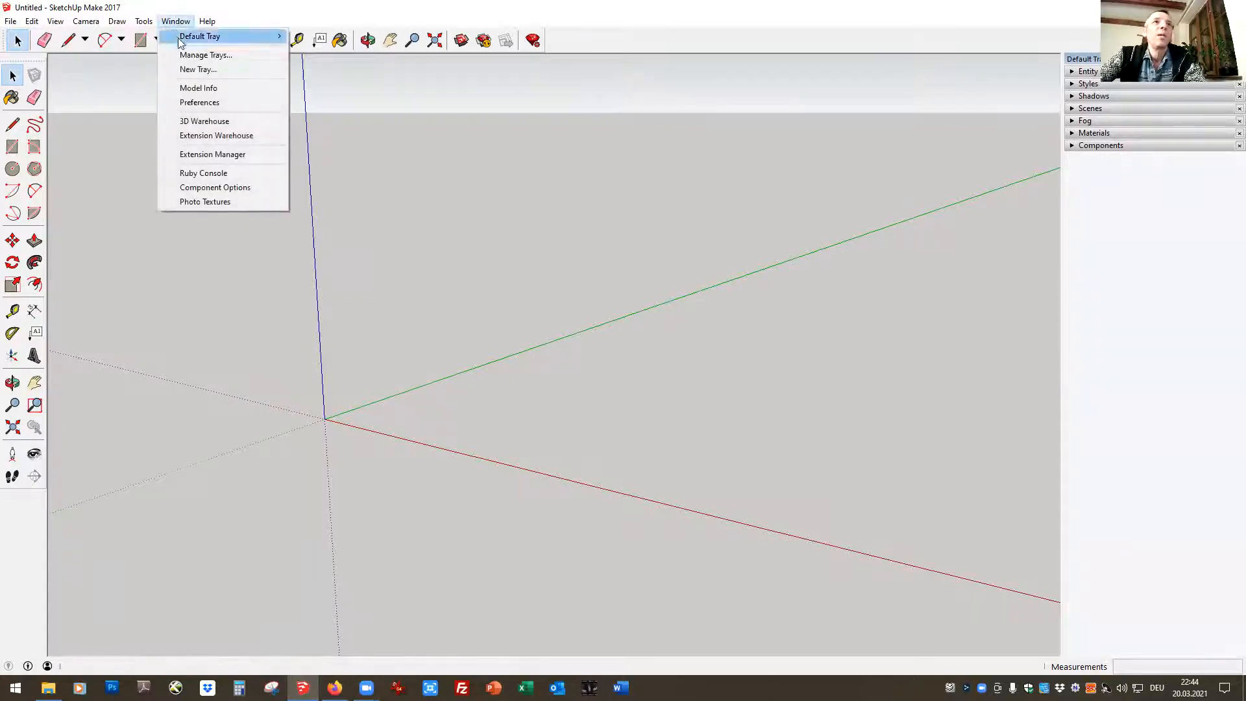
mouse_move(187, 41)
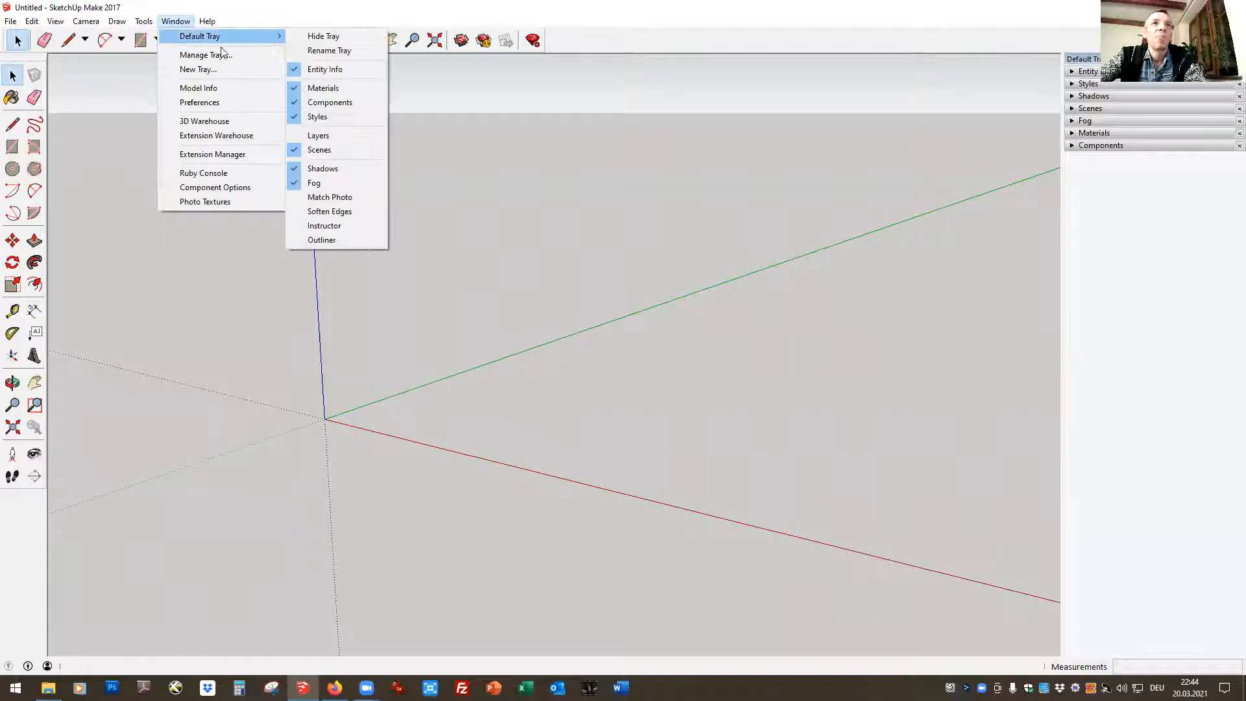
click(336, 117)
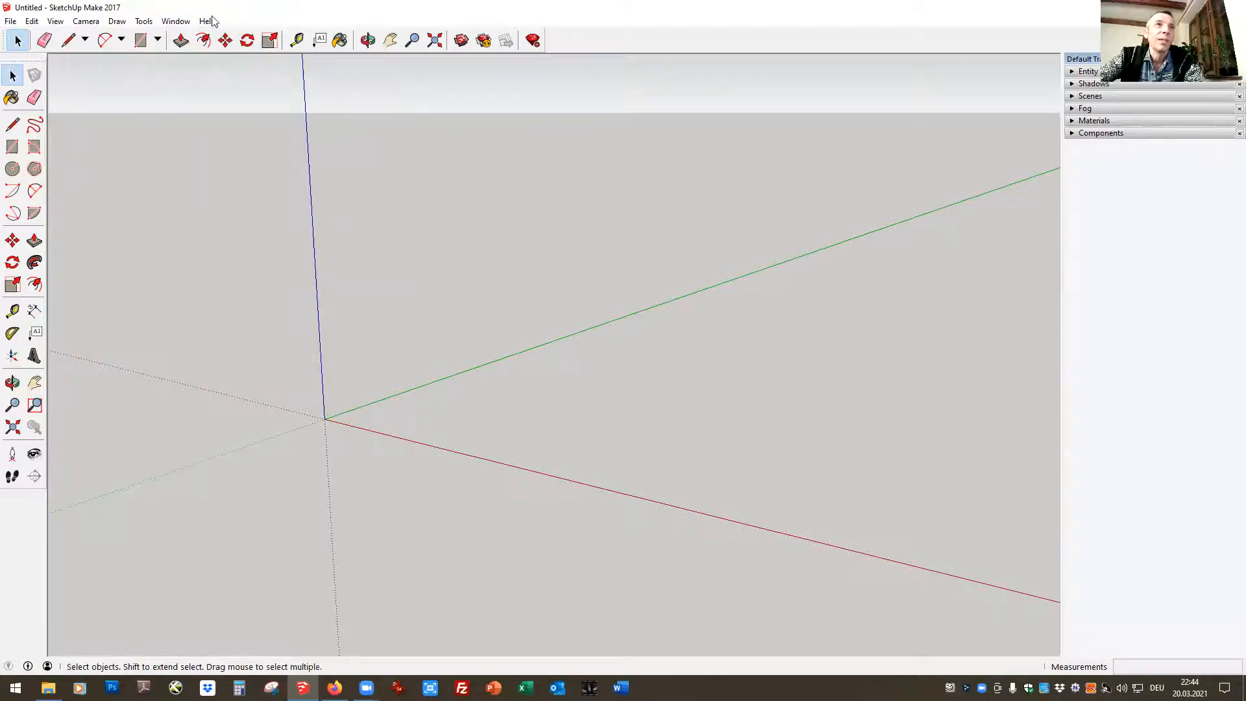
Review the available default drawing templates in the preferences, keeping Architectural Design - Meters selected
click(175, 21)
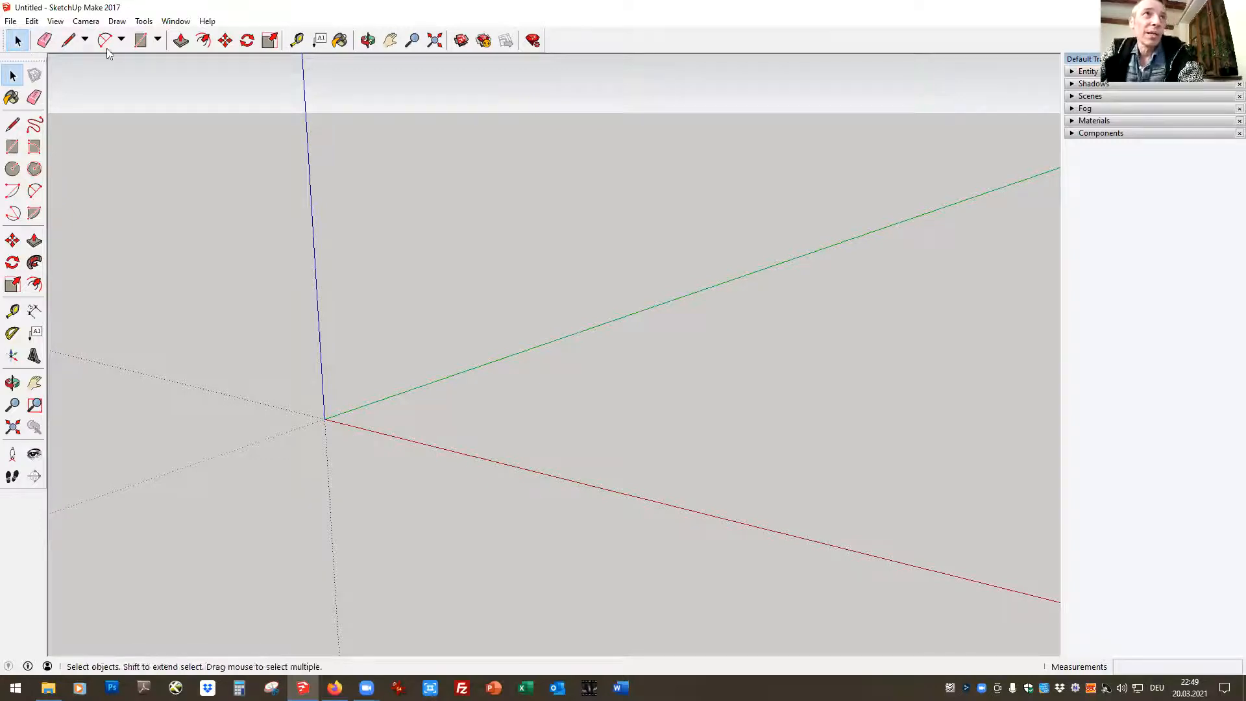
click(176, 21)
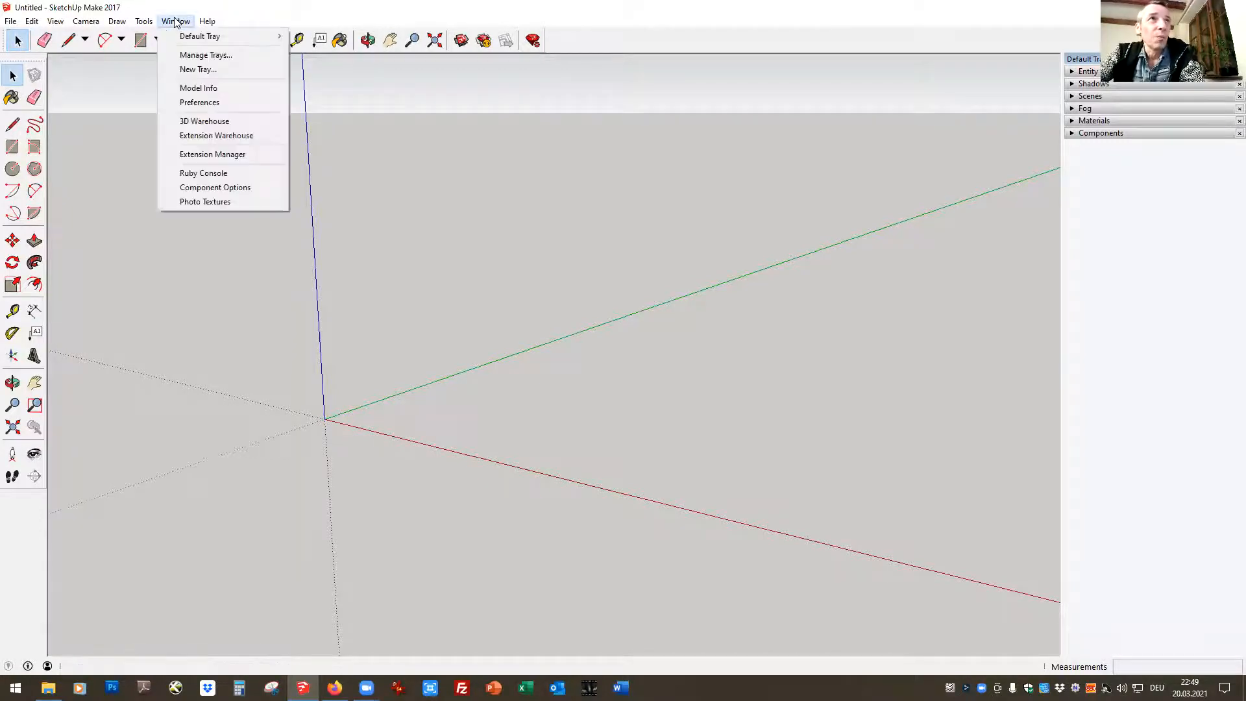
click(201, 104)
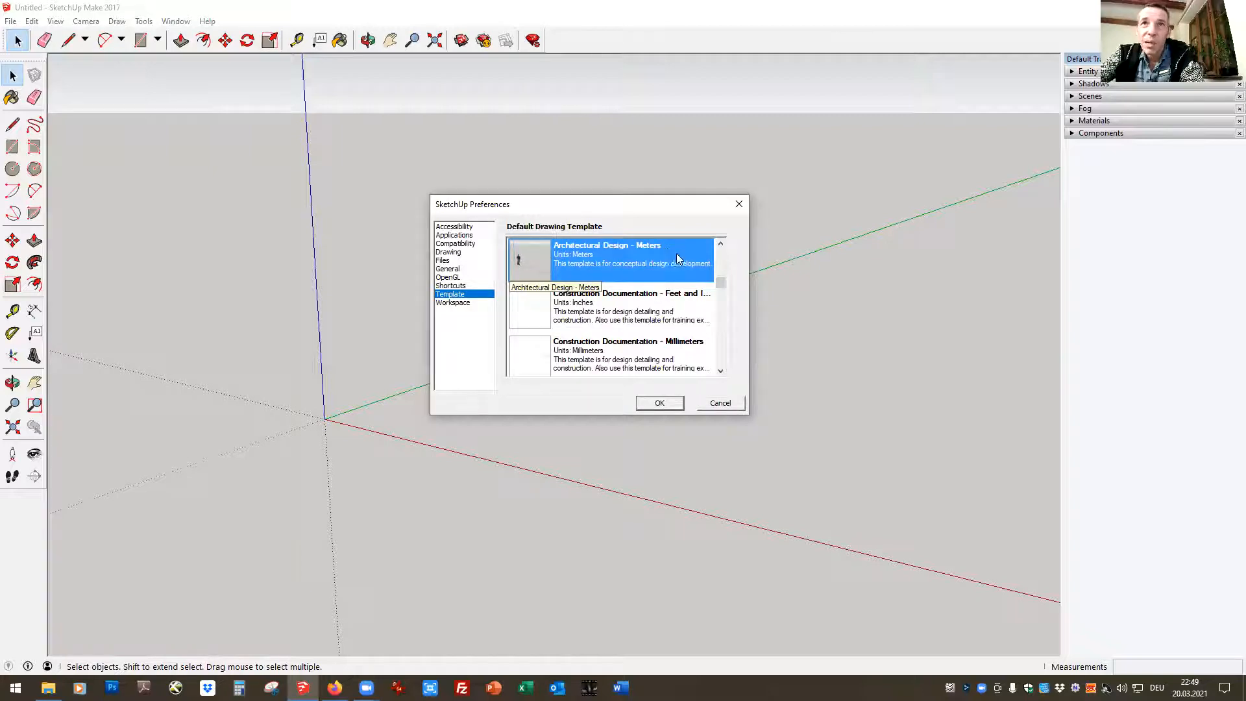
drag(721, 283, 721, 255)
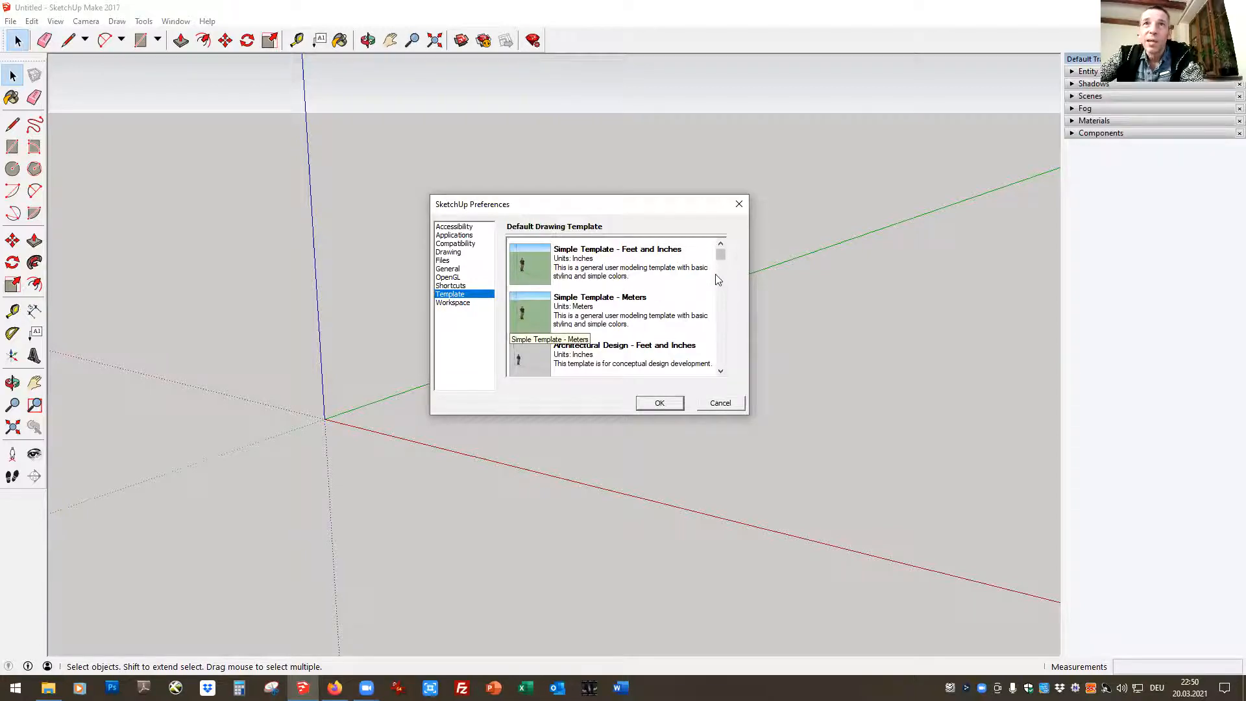
drag(720, 255, 720, 267)
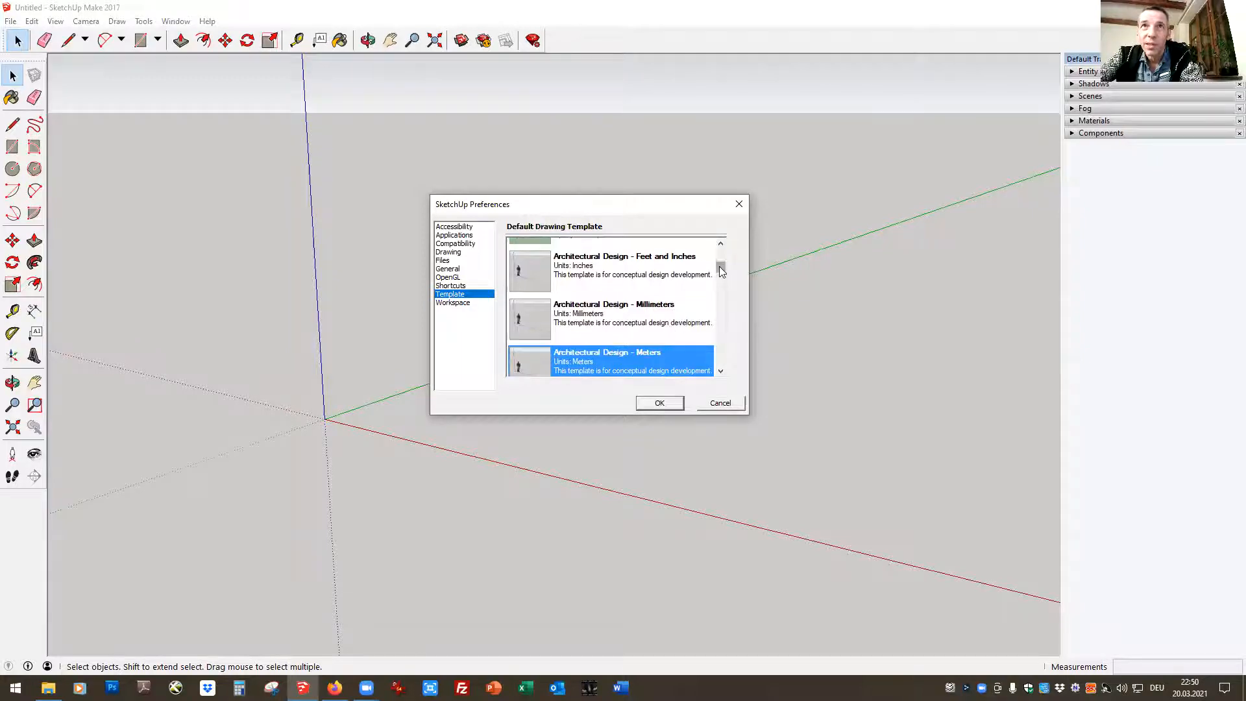
drag(721, 269, 719, 239)
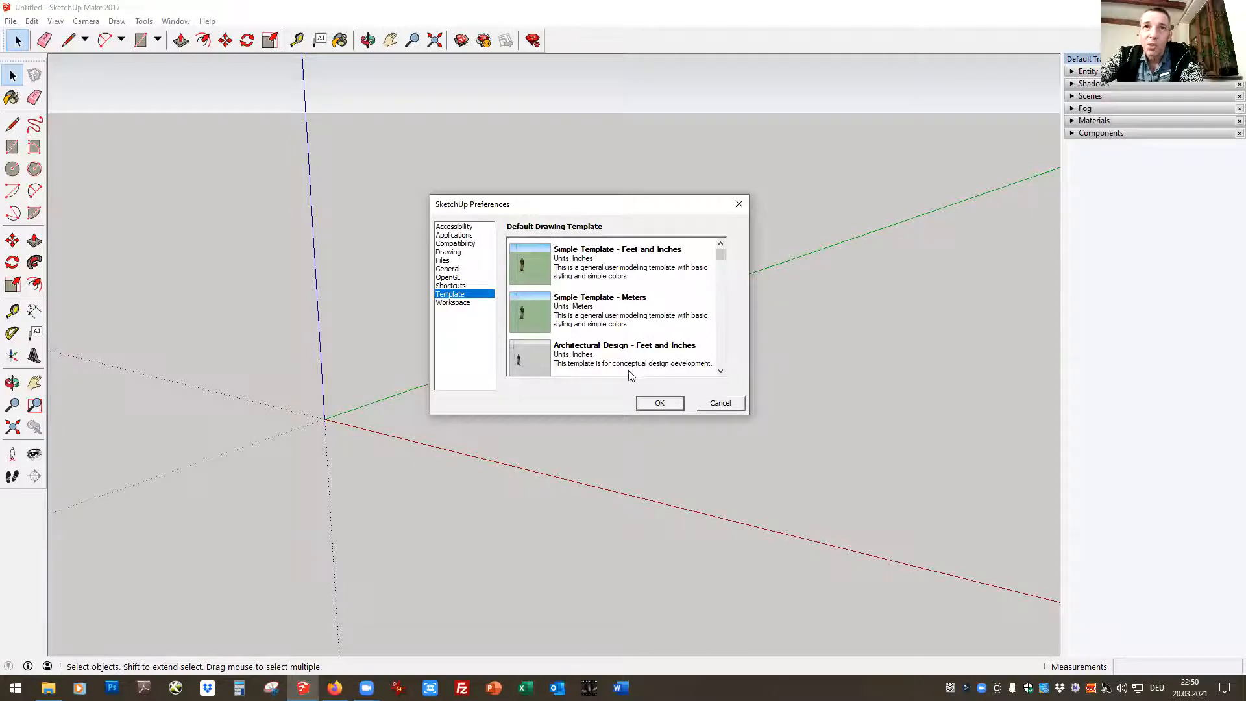
drag(722, 259, 721, 275)
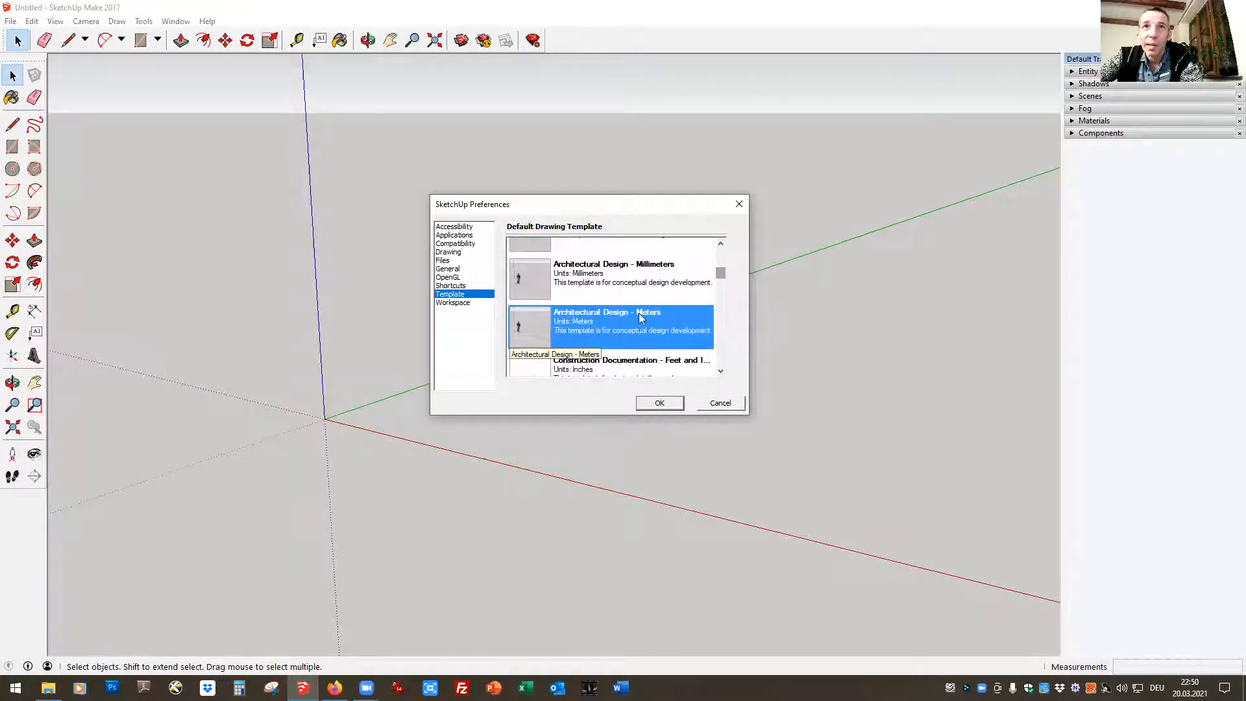
click(659, 403)
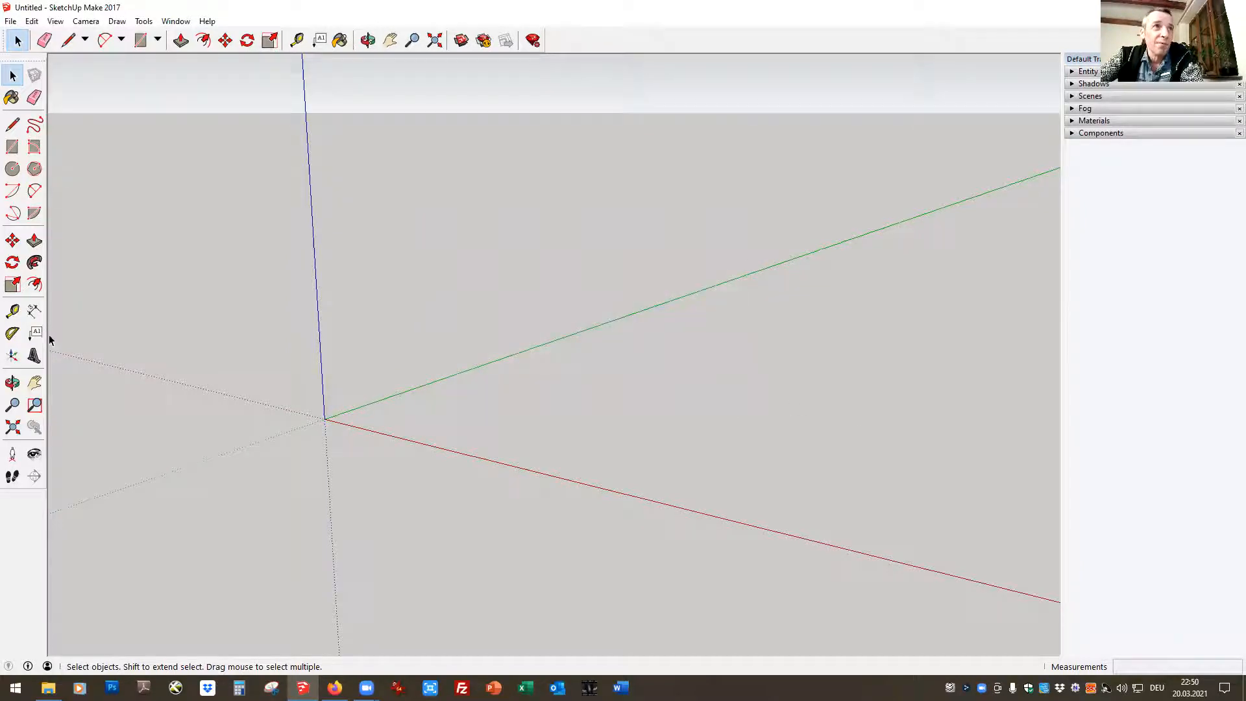
Review the Workspace preferences for the large tool buttons option and the workspace reset
click(174, 22)
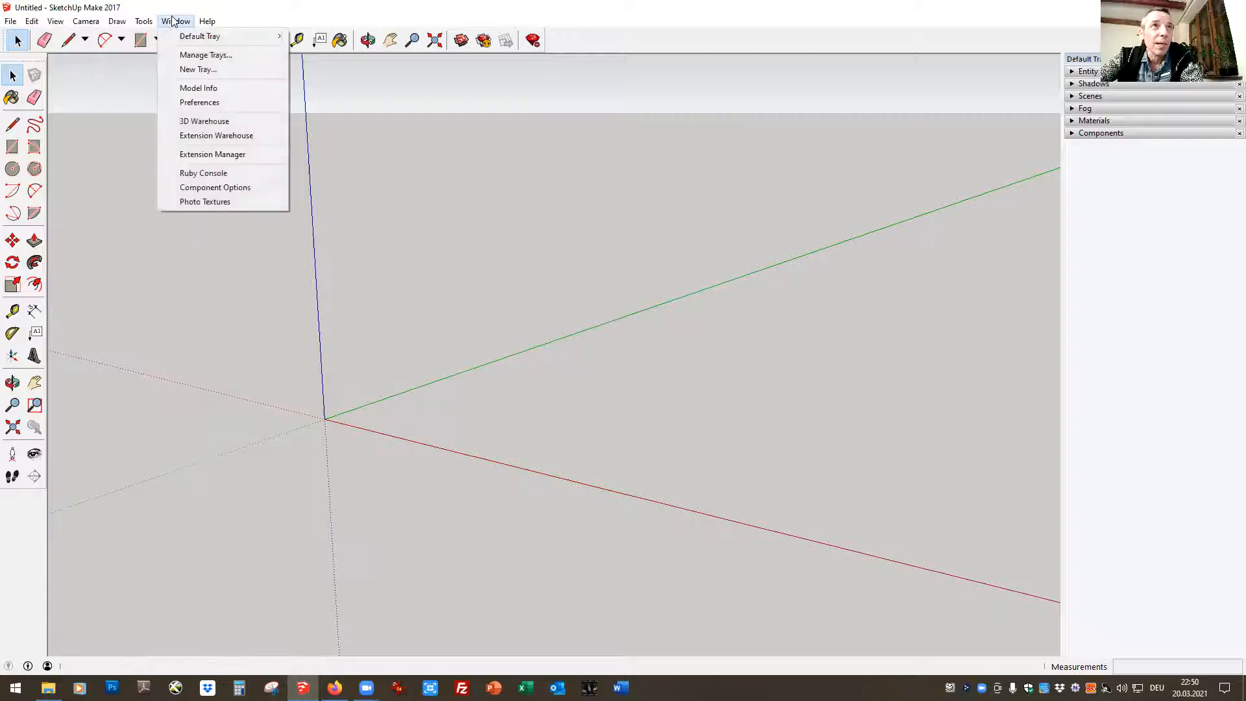
click(209, 103)
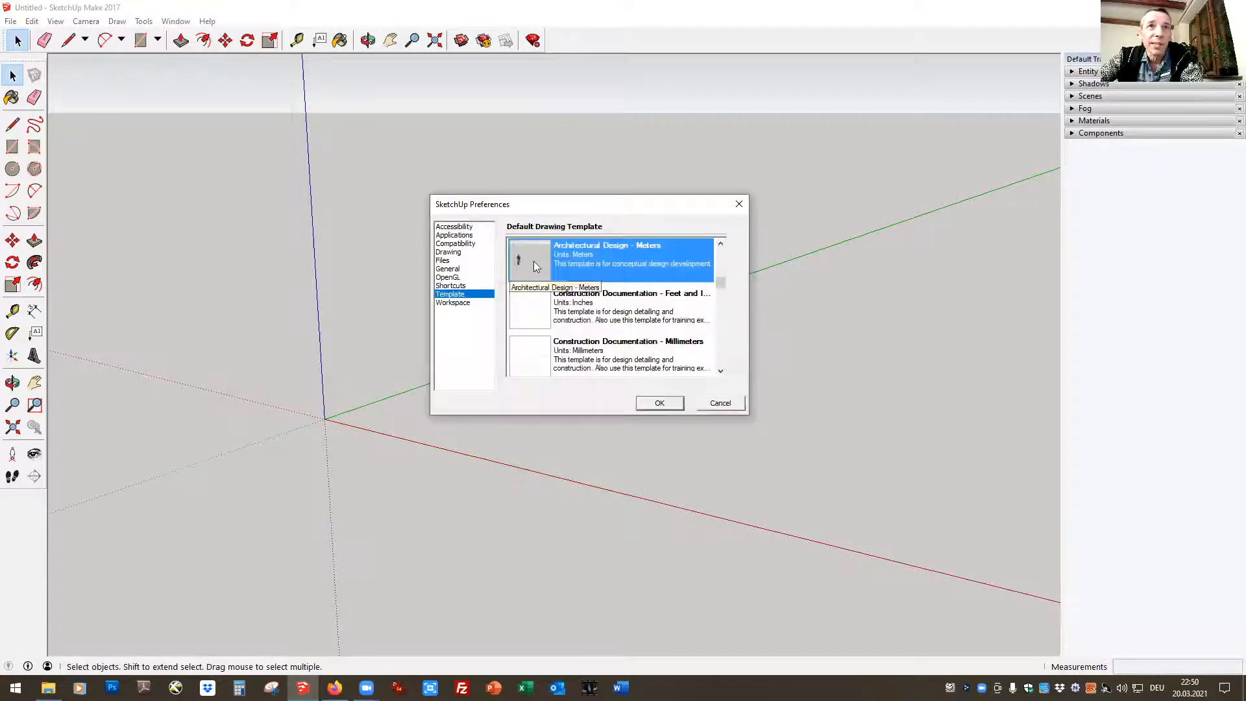
click(458, 303)
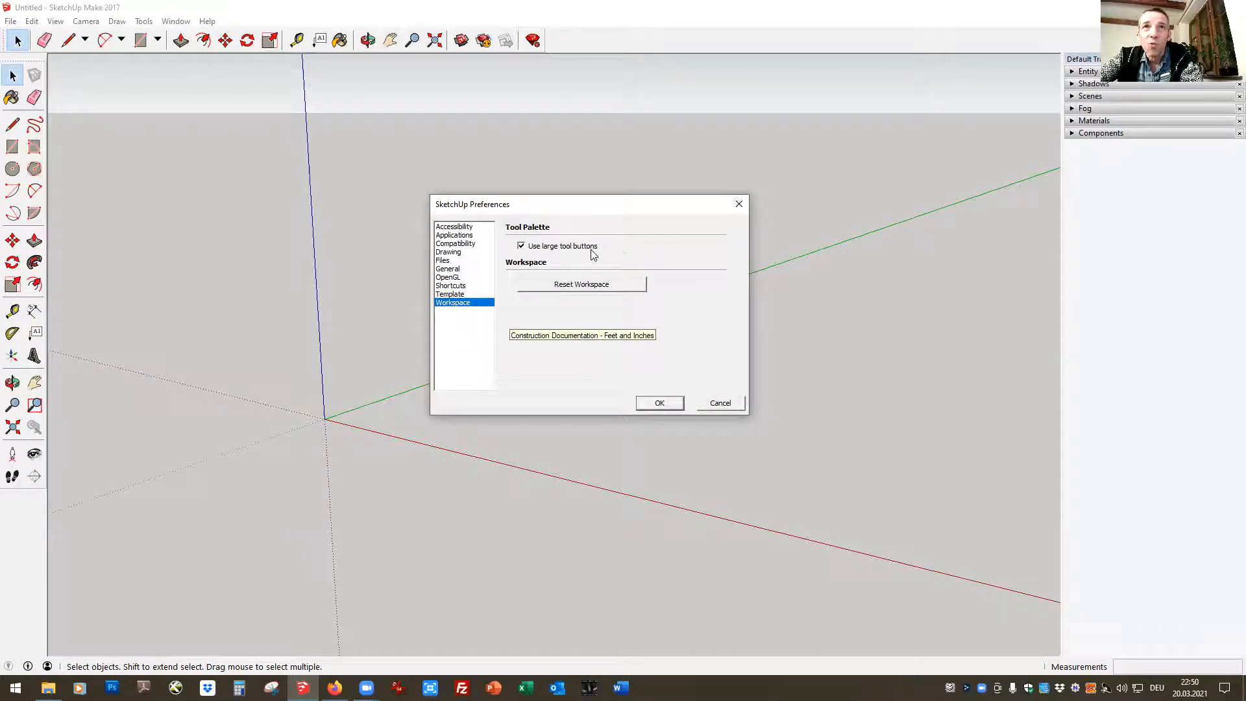
click(657, 403)
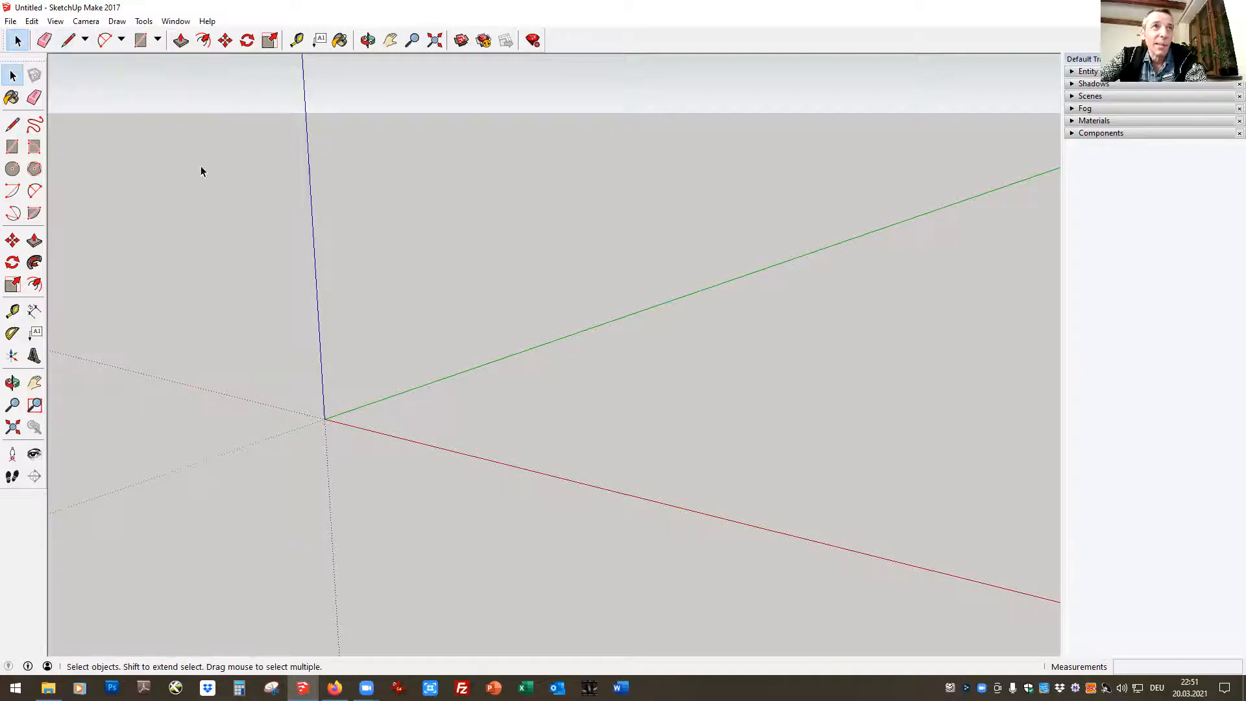
Draw a closed triangle with the Line tool, starting near the origin and spanning the green axis
key(l)
click(336, 419)
click(666, 398)
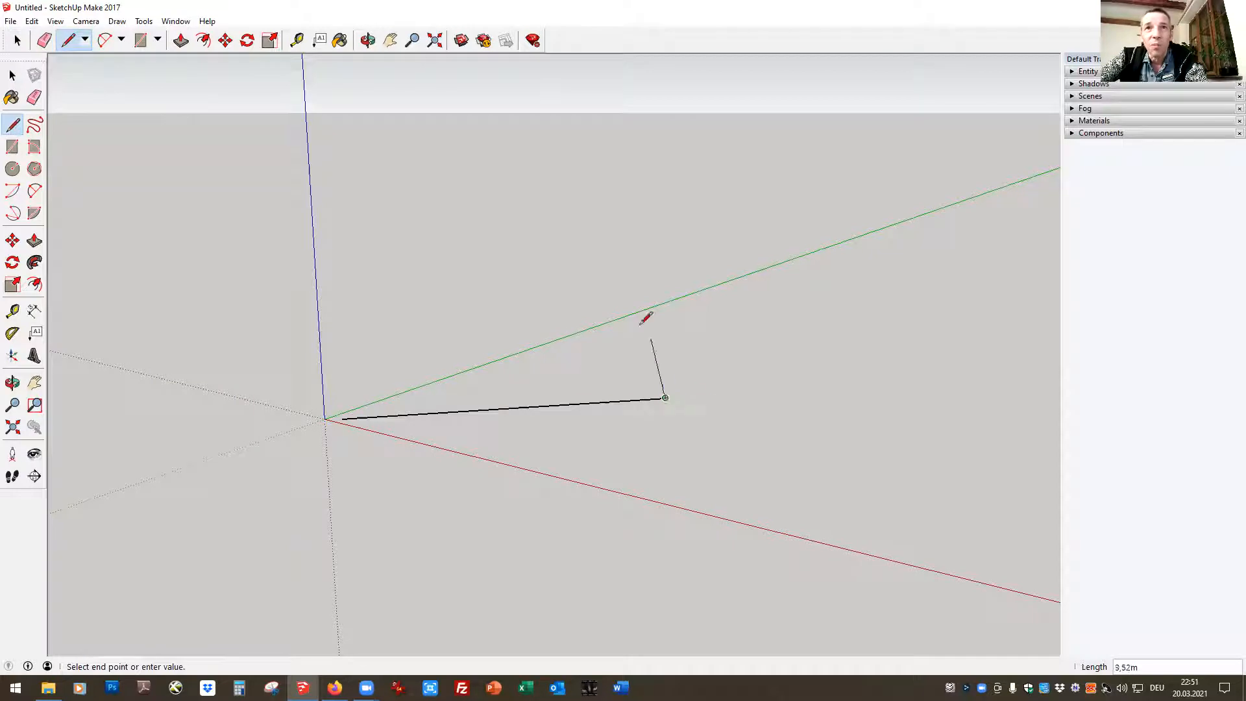
click(535, 284)
click(342, 419)
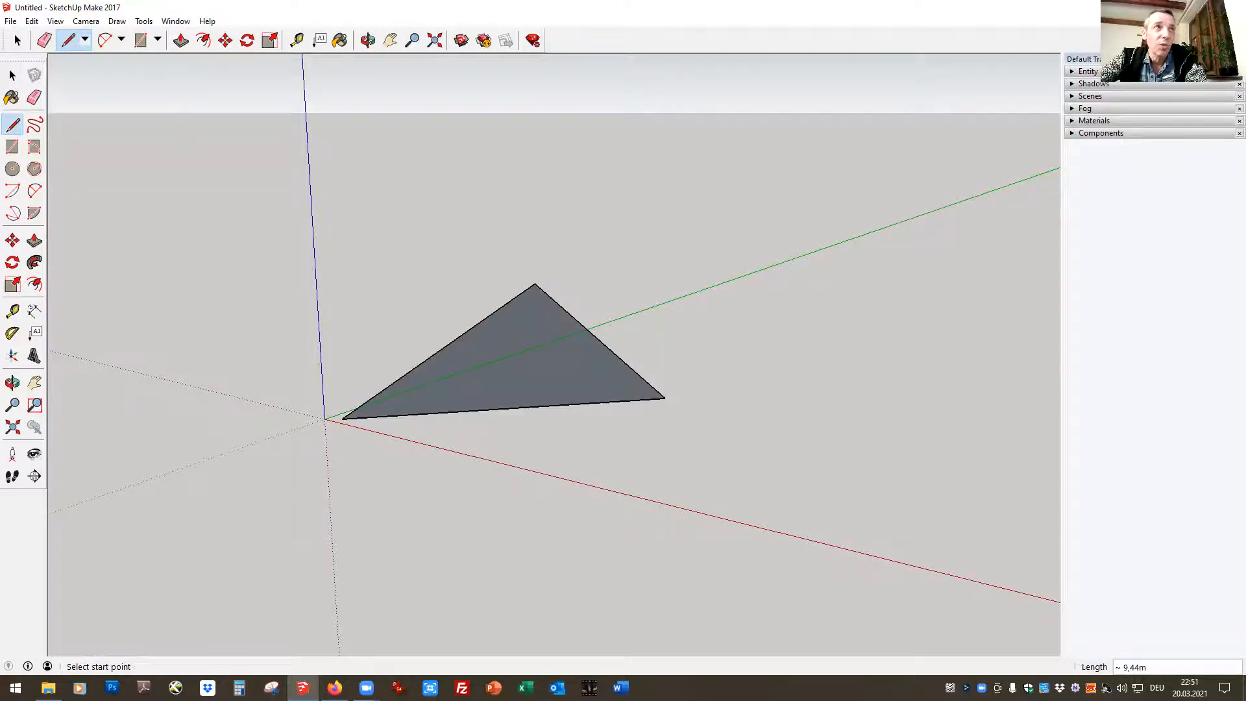
Select the triangle's face together with all its edges and delete them
click(17, 40)
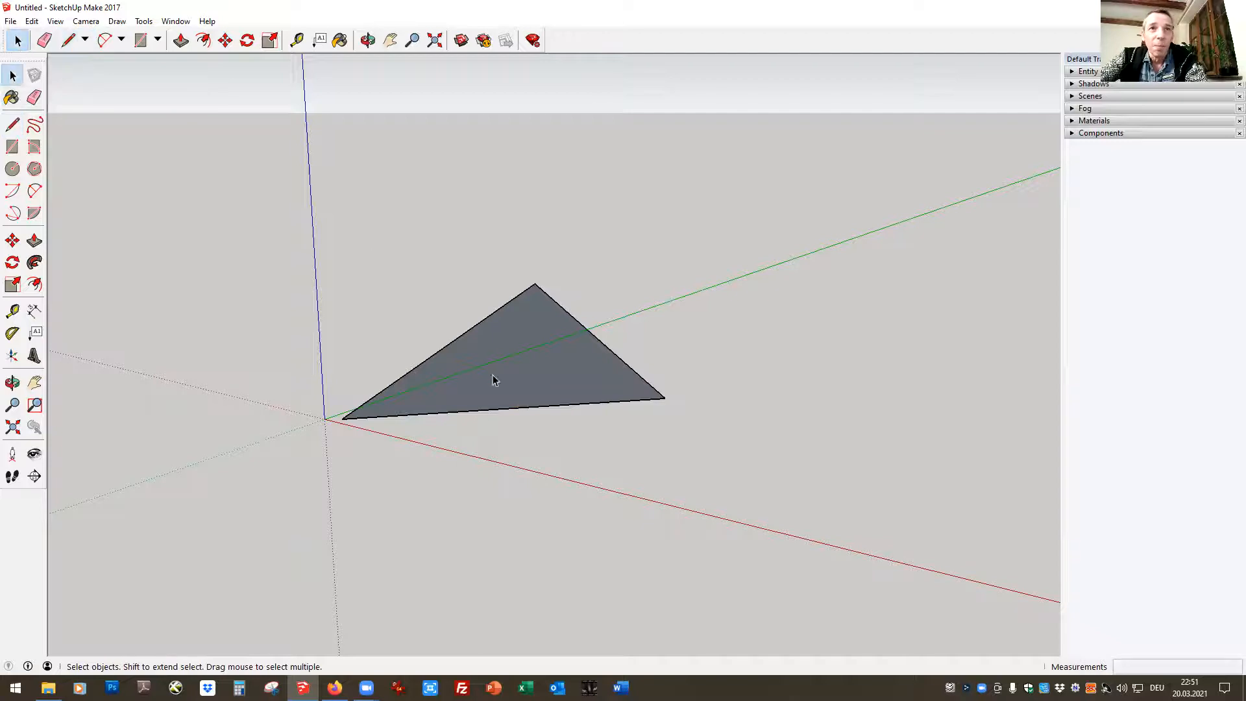
click(579, 373)
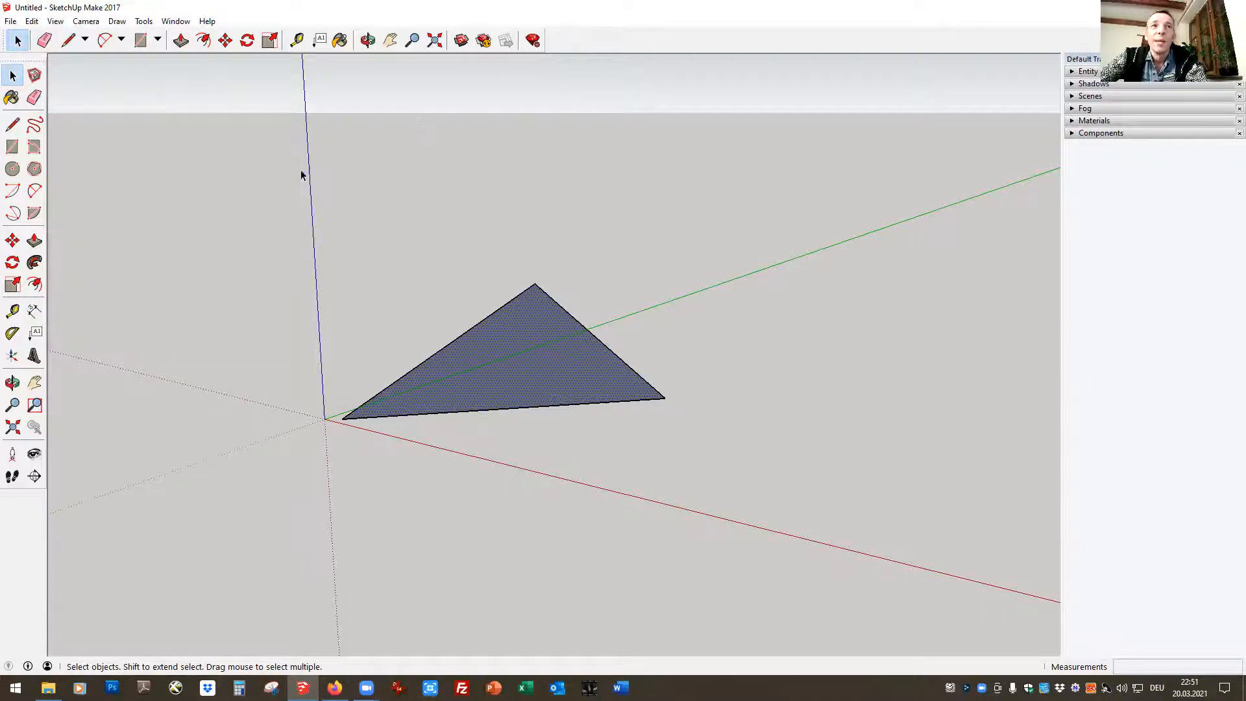
drag(275, 161, 835, 546)
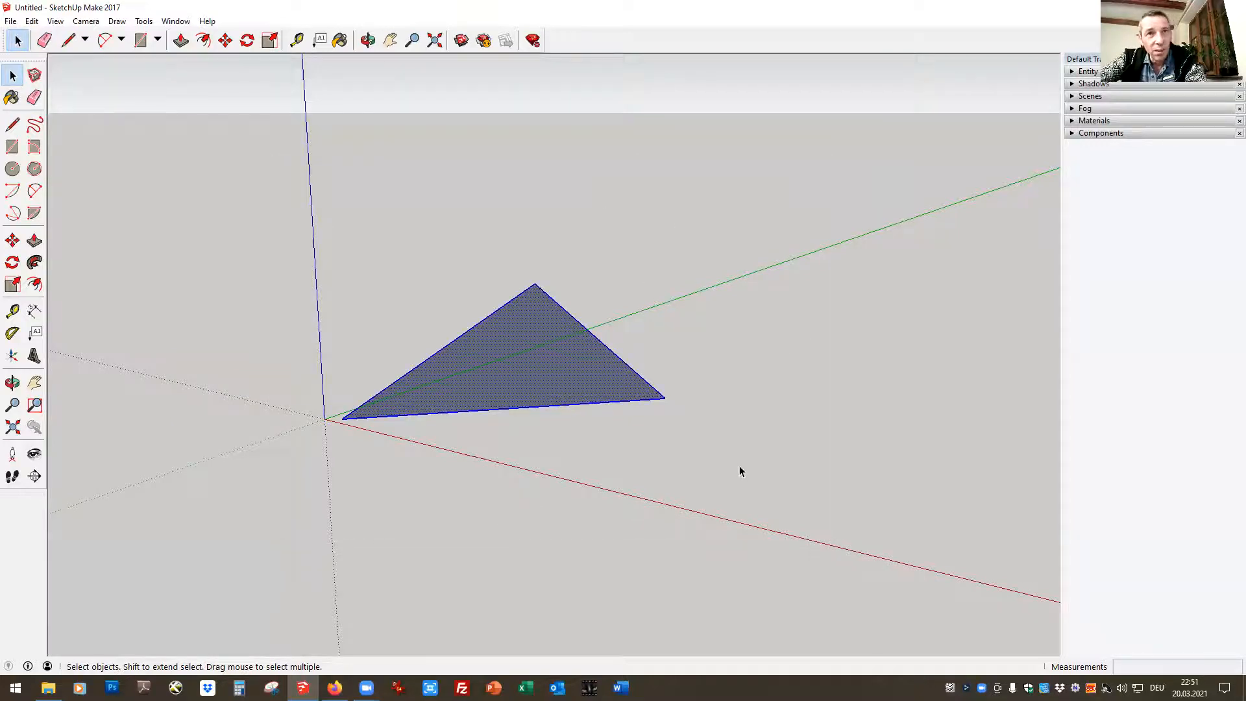
key(Delete)
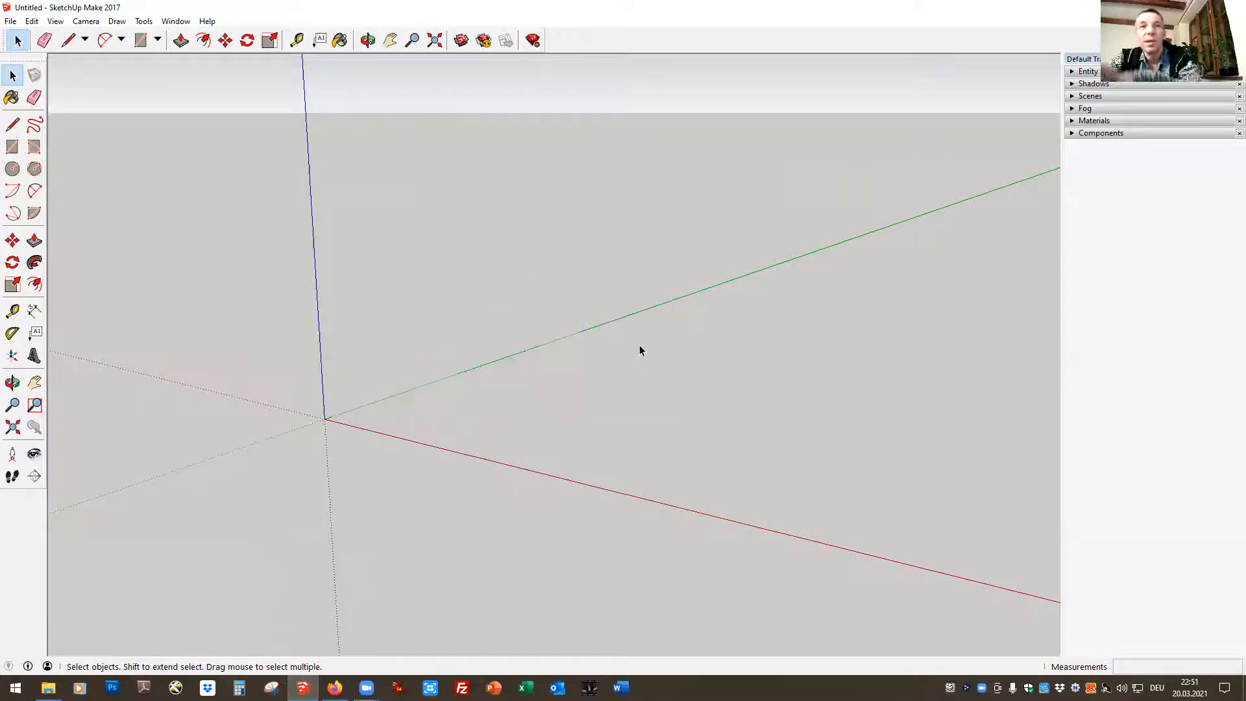
Undo the triangle's deletion and the drawing of its three lines one by one
click(36, 22)
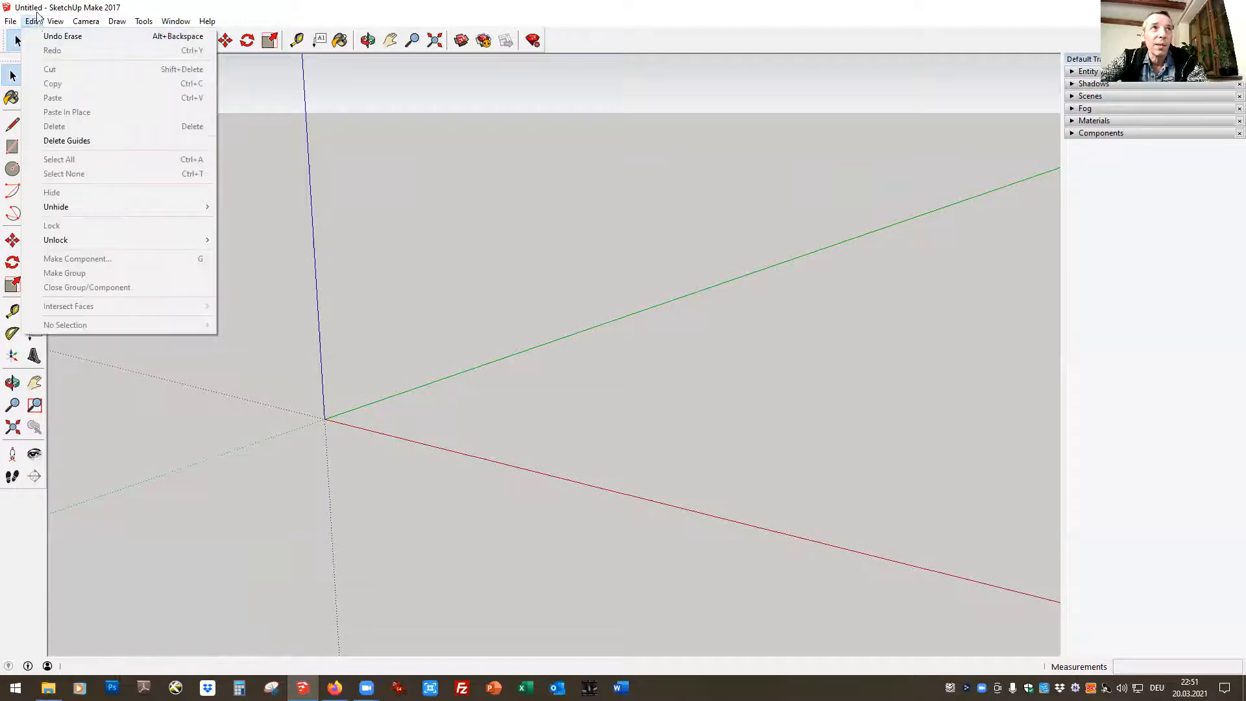
click(47, 37)
click(33, 21)
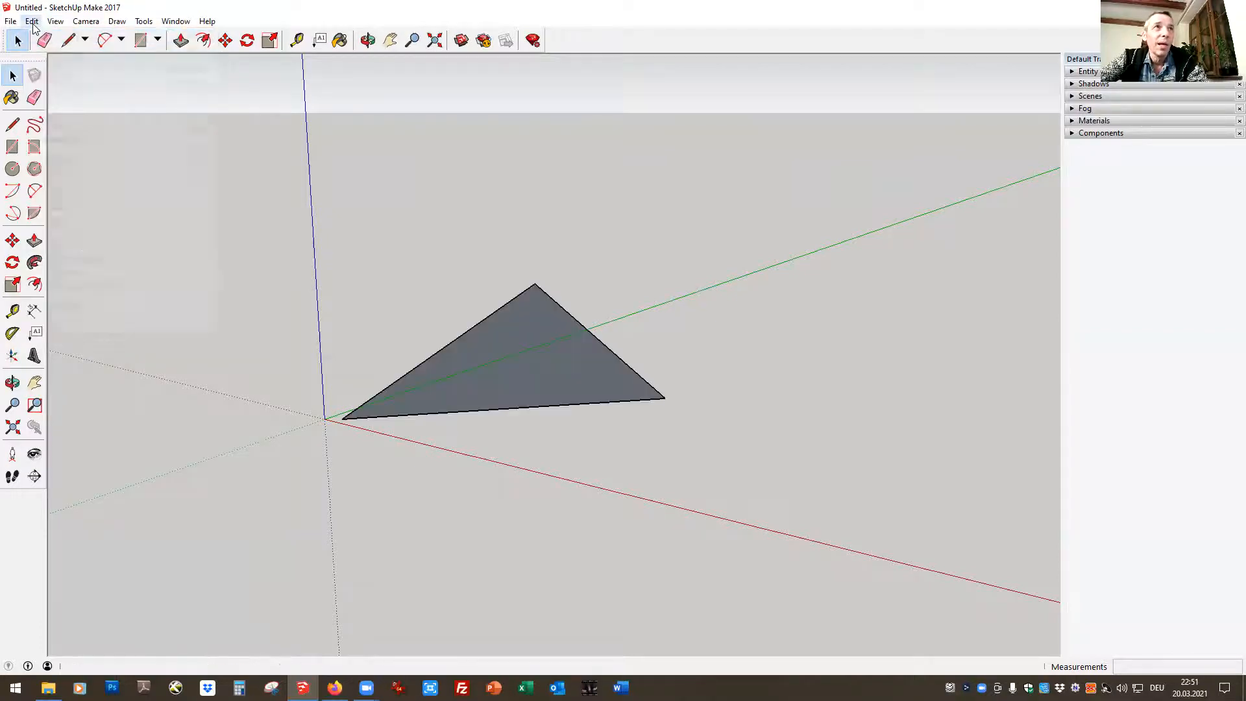
click(46, 39)
click(32, 21)
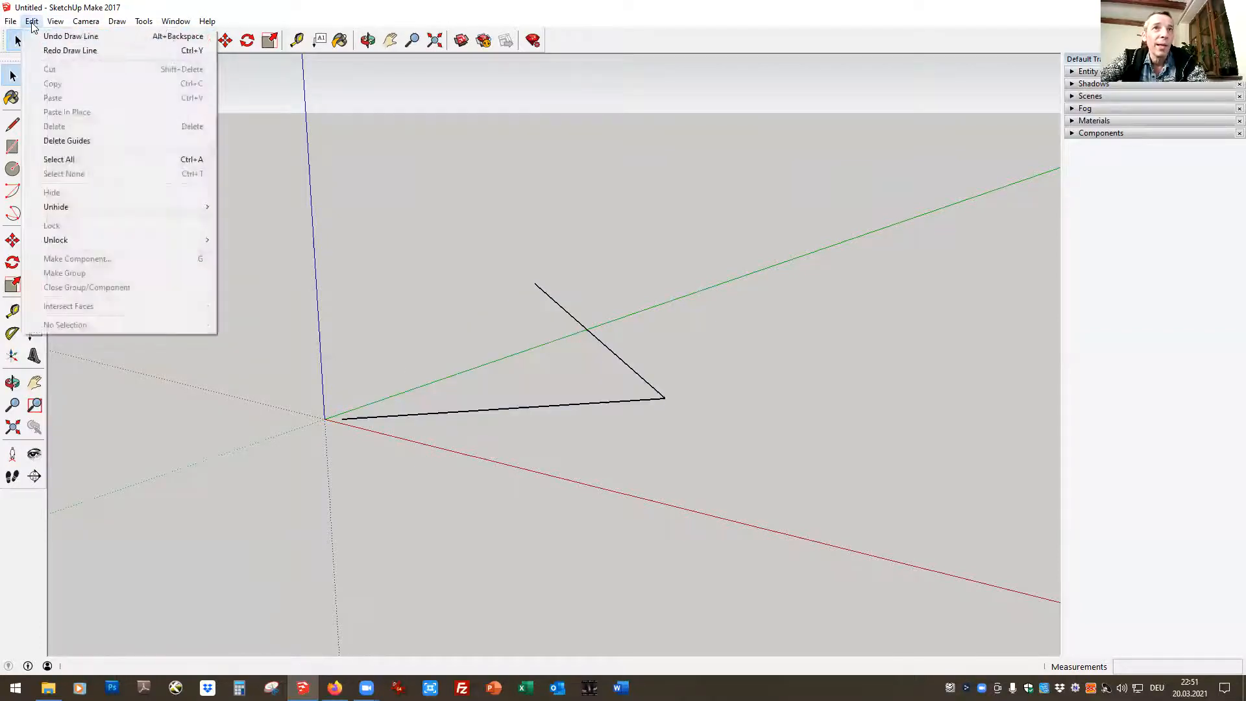
click(44, 34)
click(34, 22)
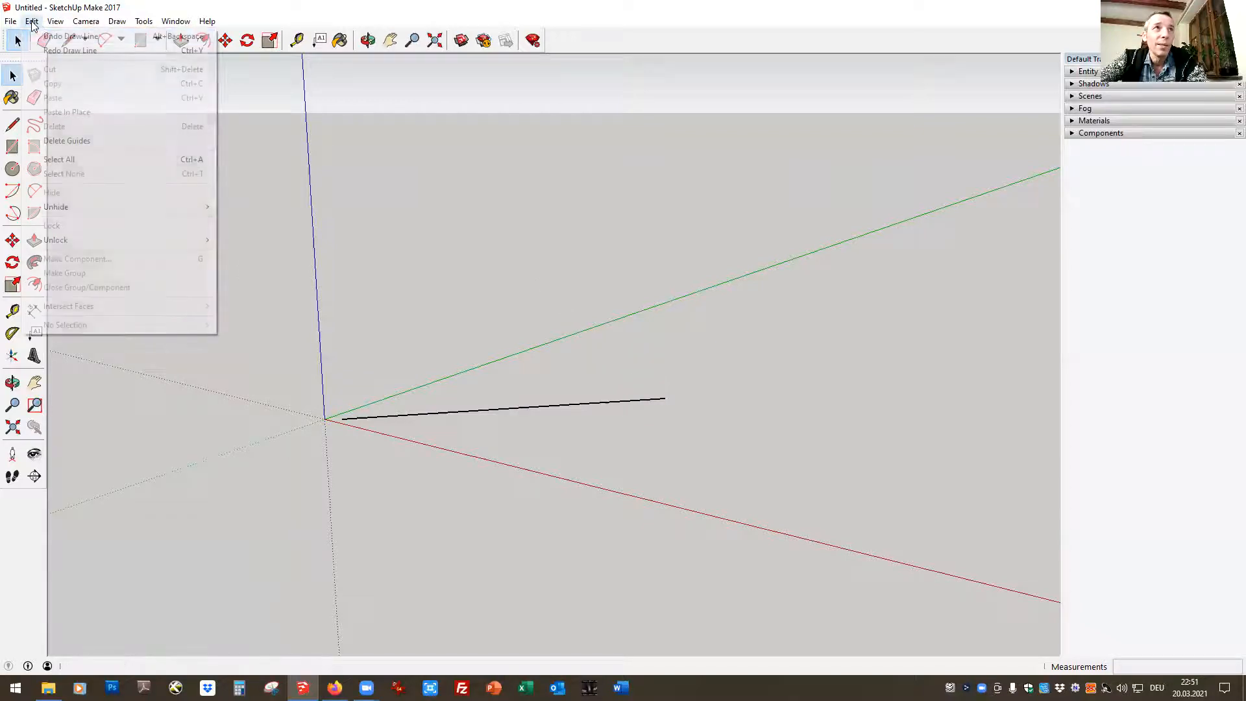
click(46, 37)
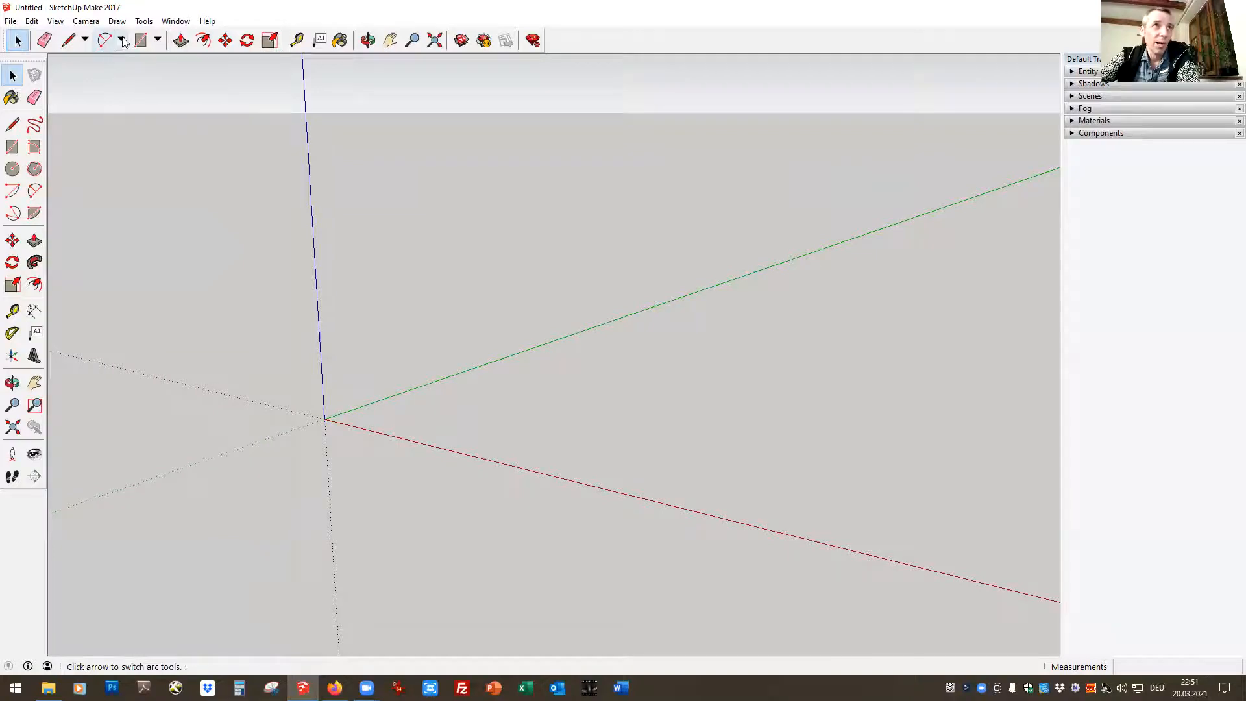
Draw a rectangle on the ground from the origin along the red and green axes, with dimensions 0,80 by 0,36 m
click(157, 41)
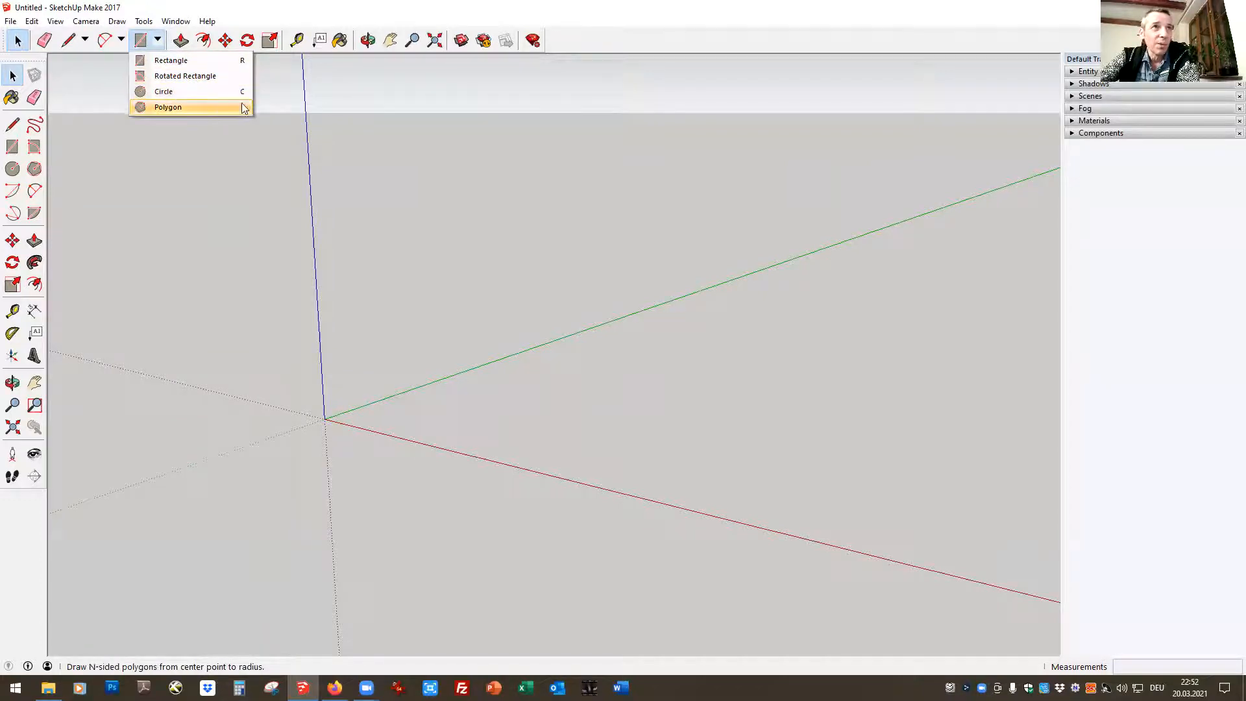
click(173, 61)
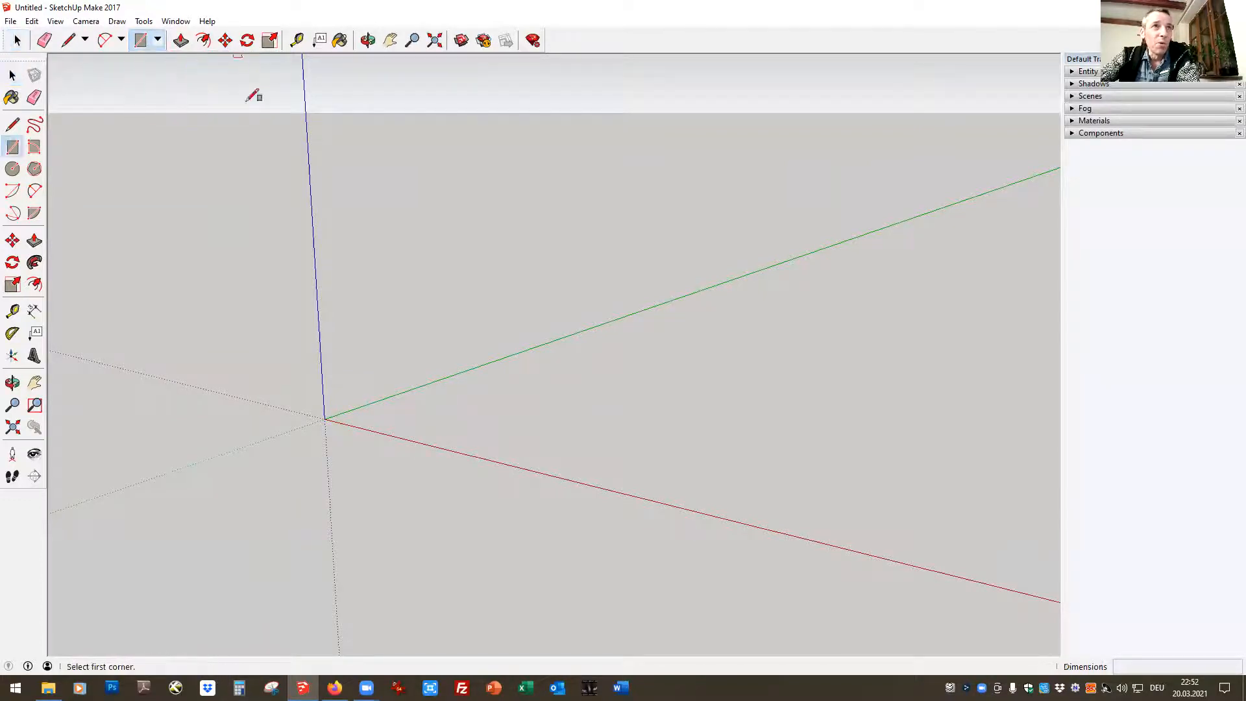
click(325, 419)
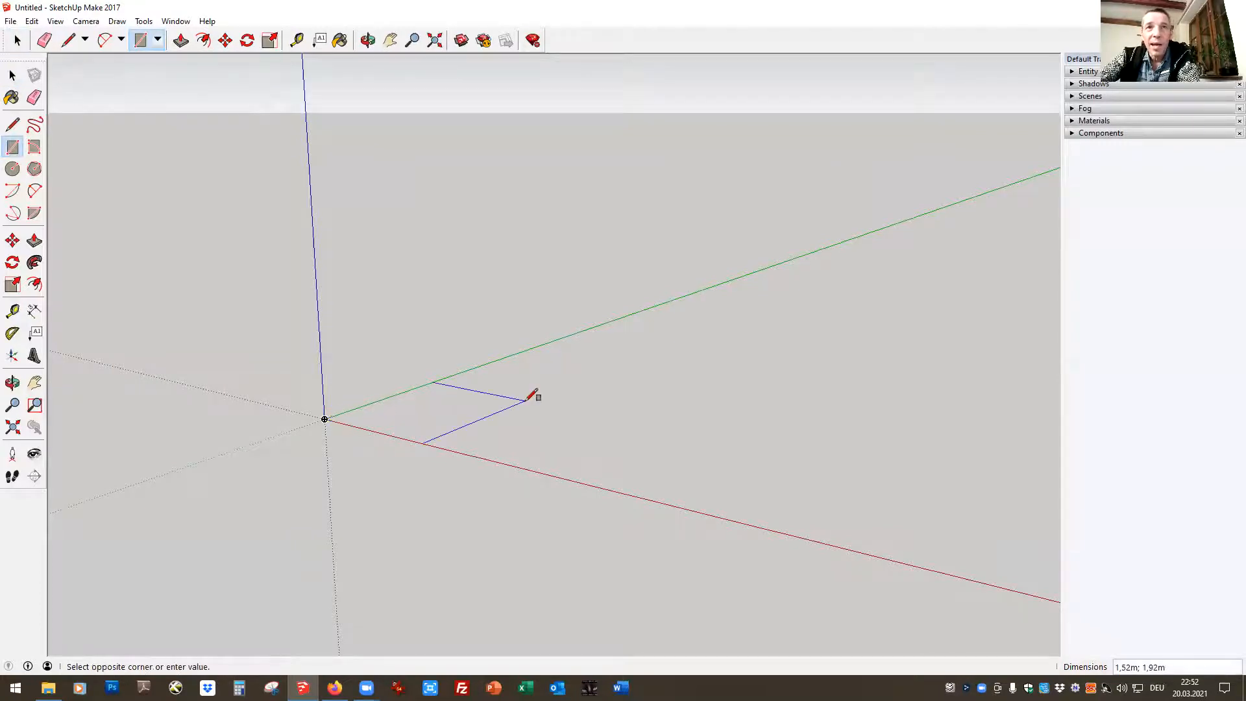
click(616, 423)
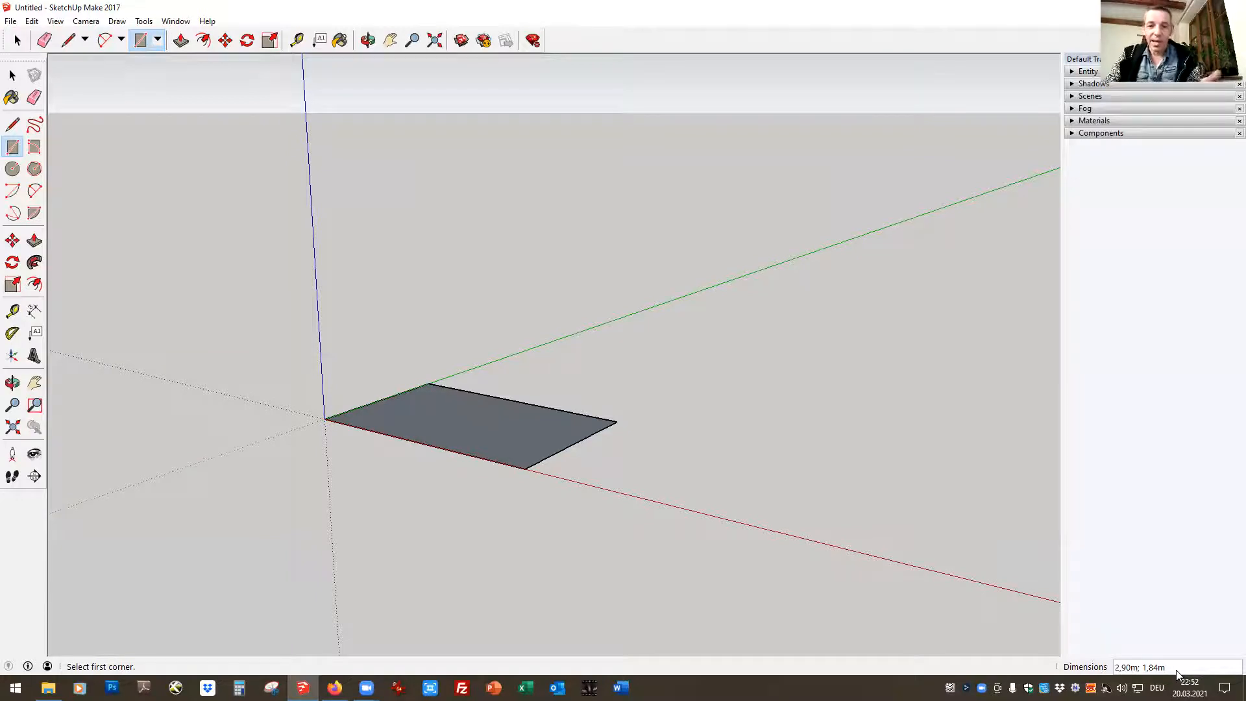
text(0,80;0,3)
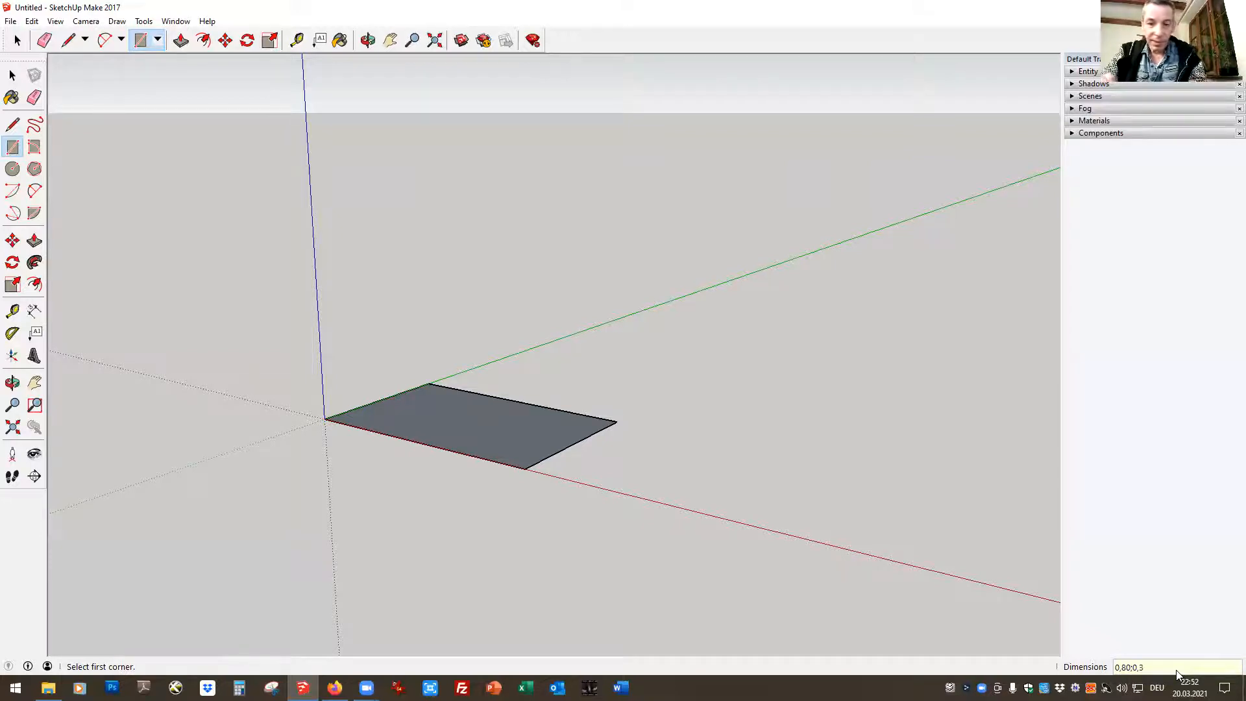
key(Return)
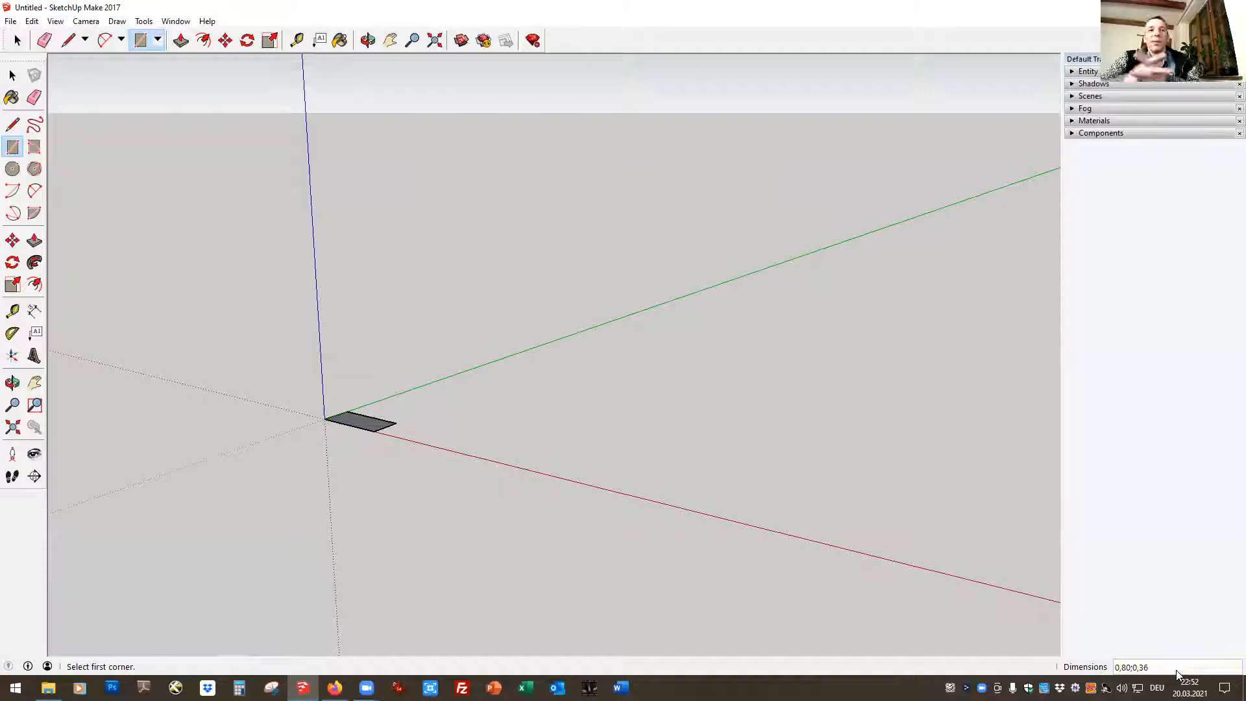
Select the rectangle's edges one at a time, followed by its face on its own
click(17, 40)
scroll(290, 399, up, 5)
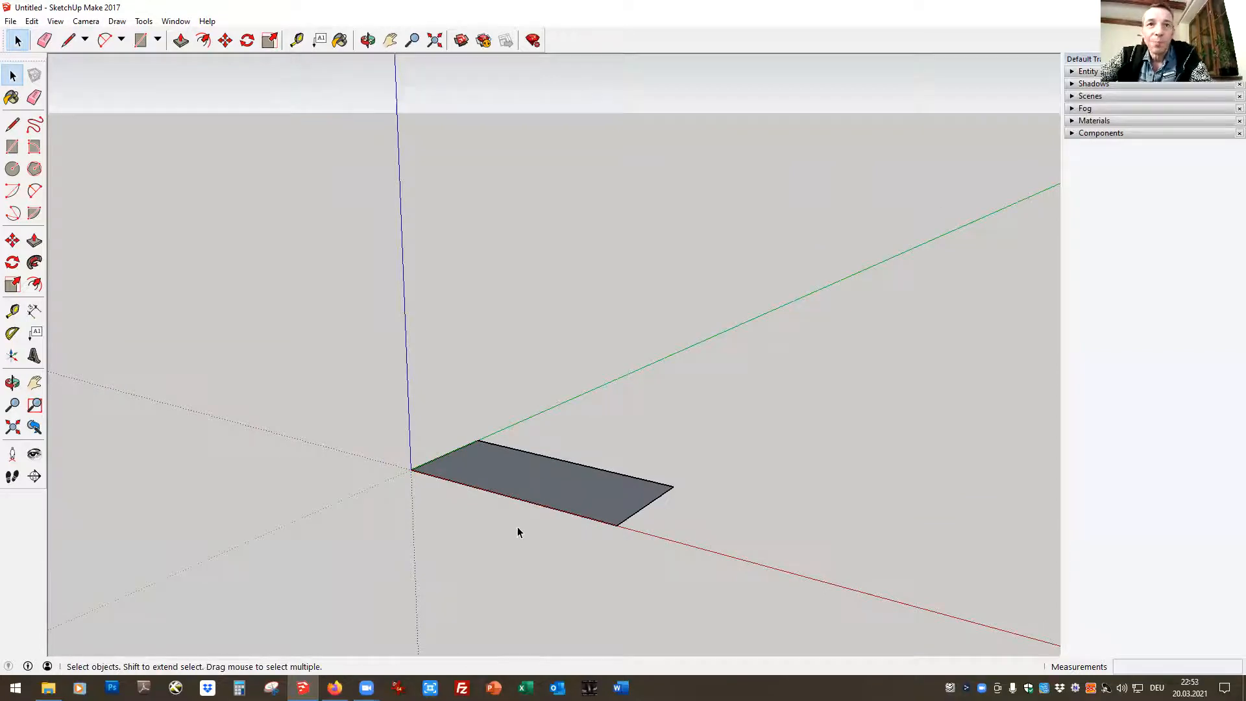
click(554, 460)
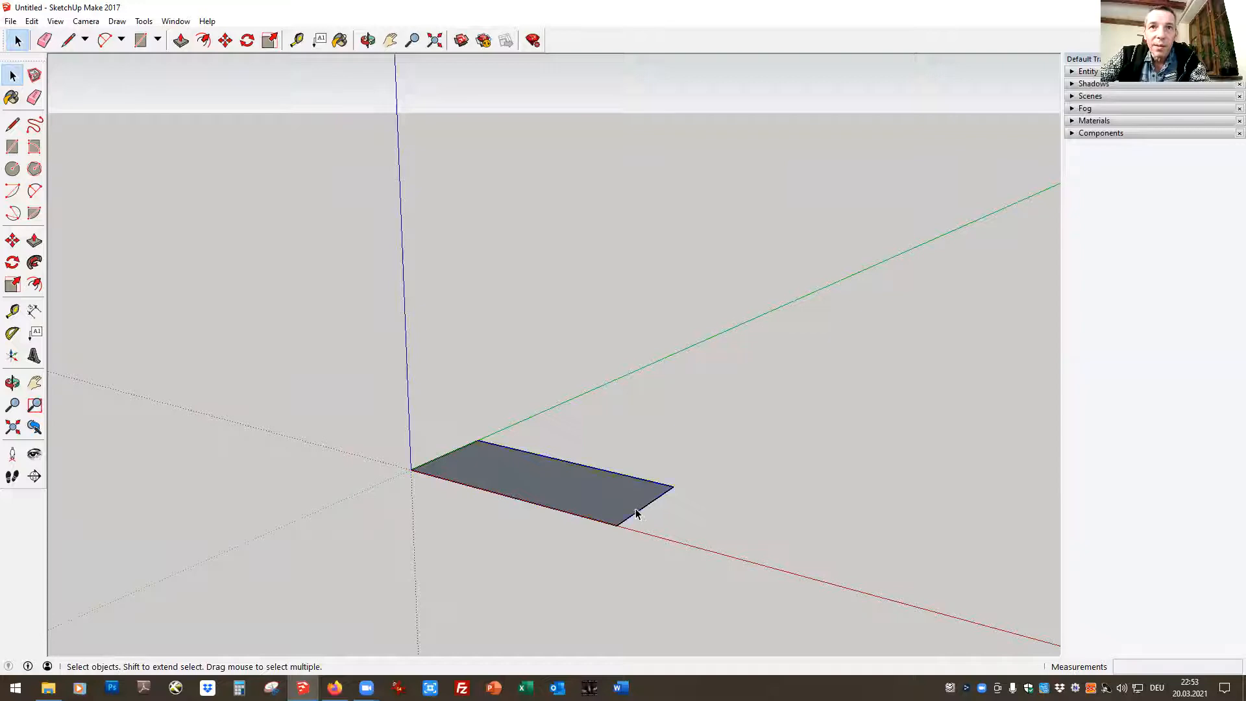
click(470, 459)
click(451, 454)
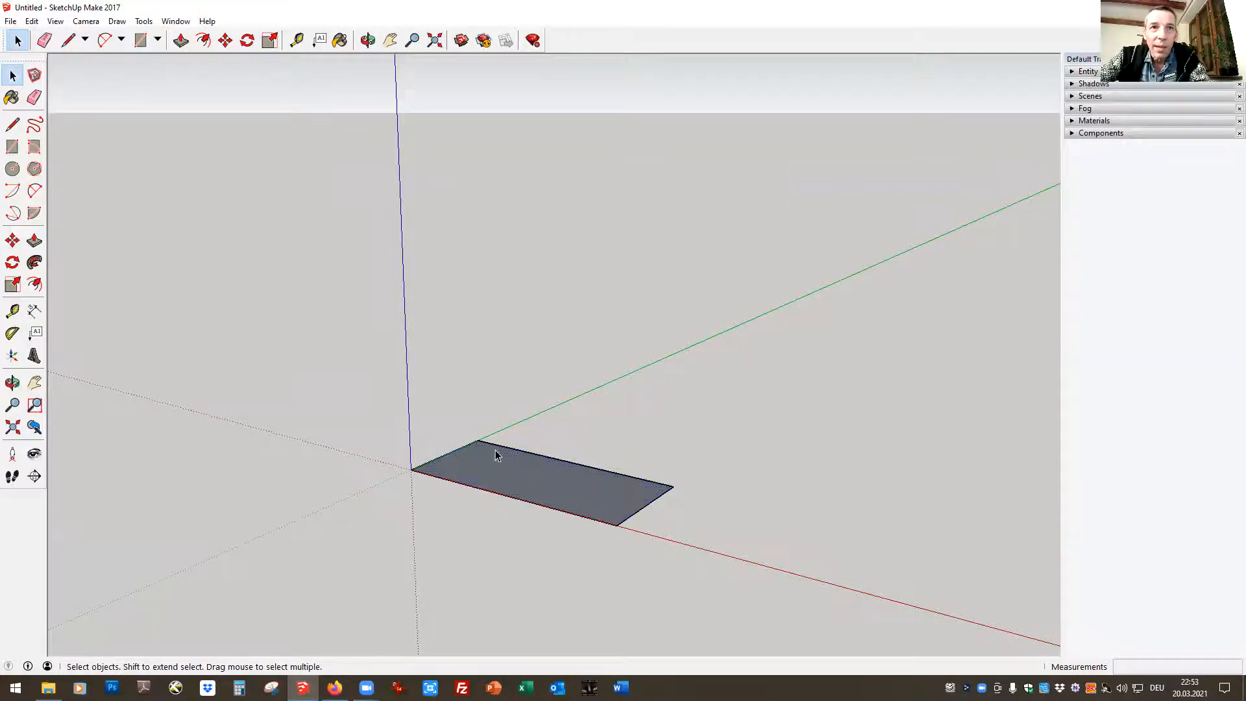
click(563, 491)
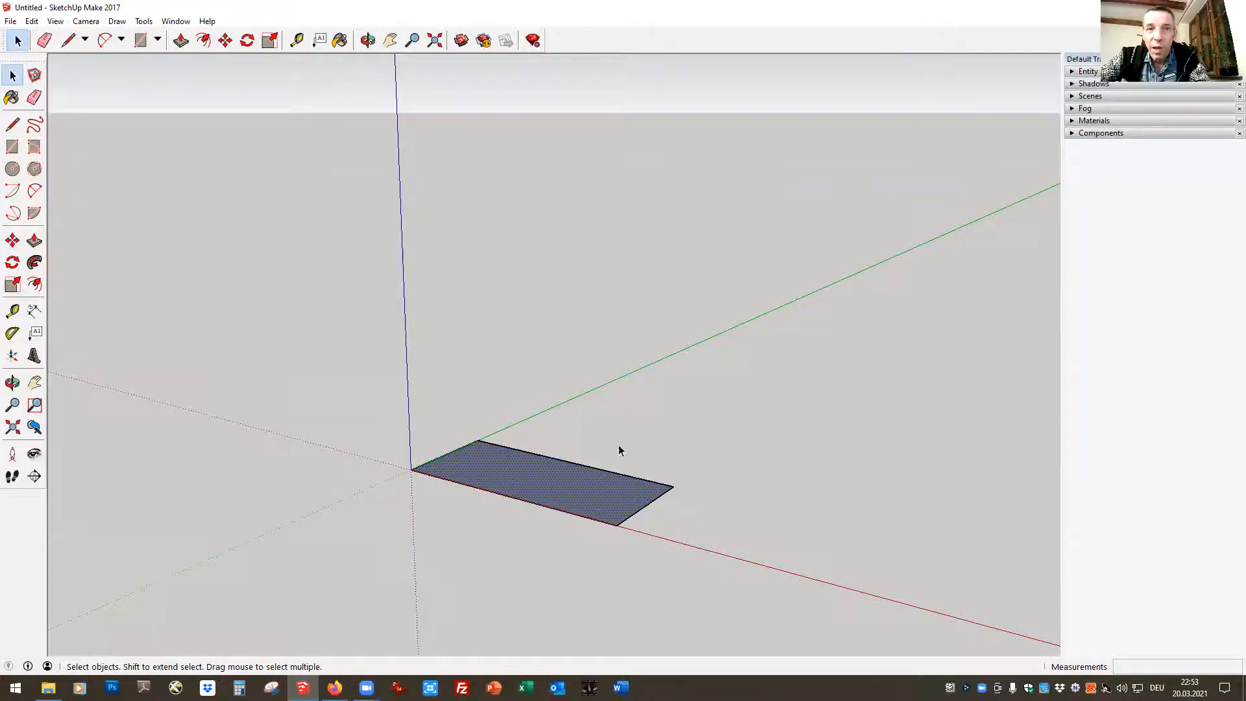
Delete only the rectangle's long back edge, opposite the red axis, and undo the deletion
click(551, 457)
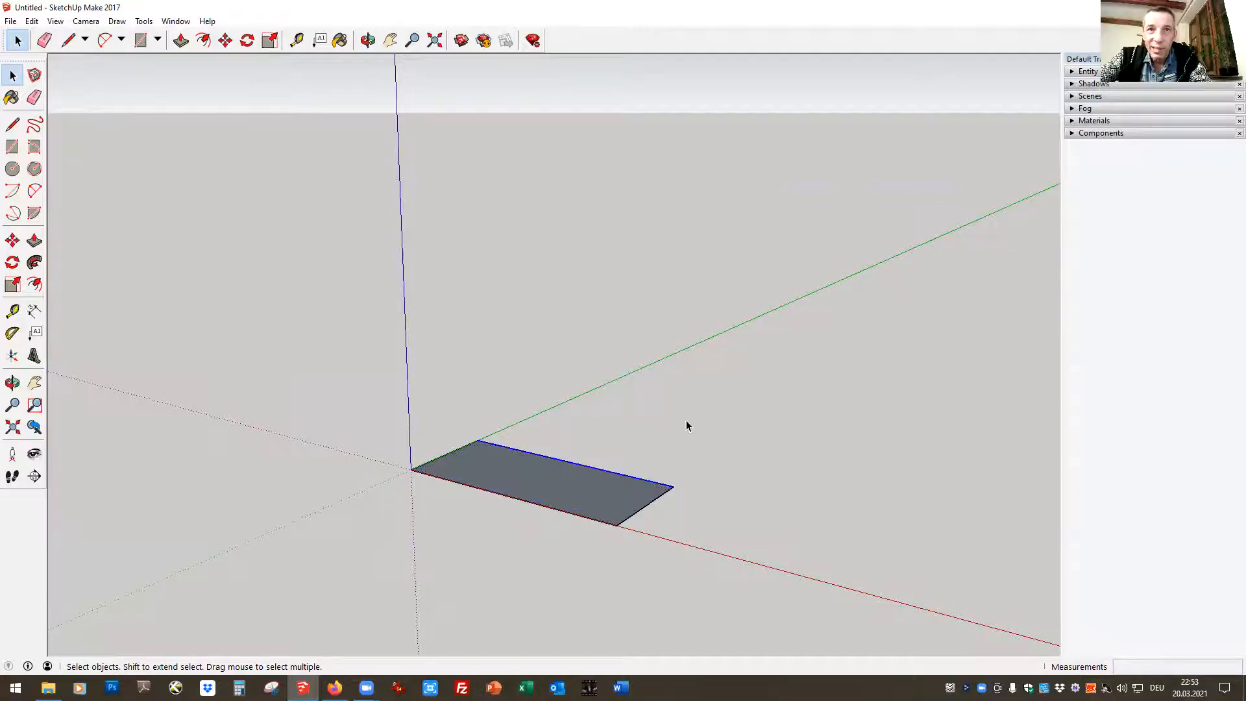
key(Delete)
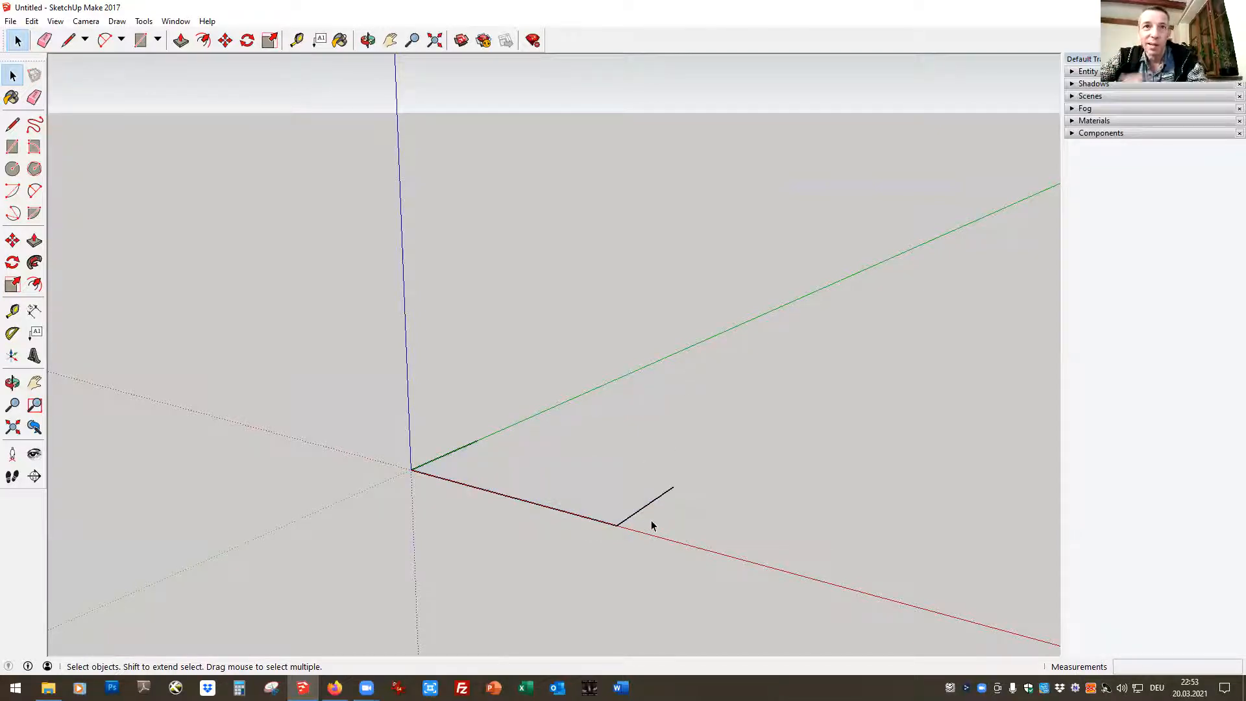
click(56, 22)
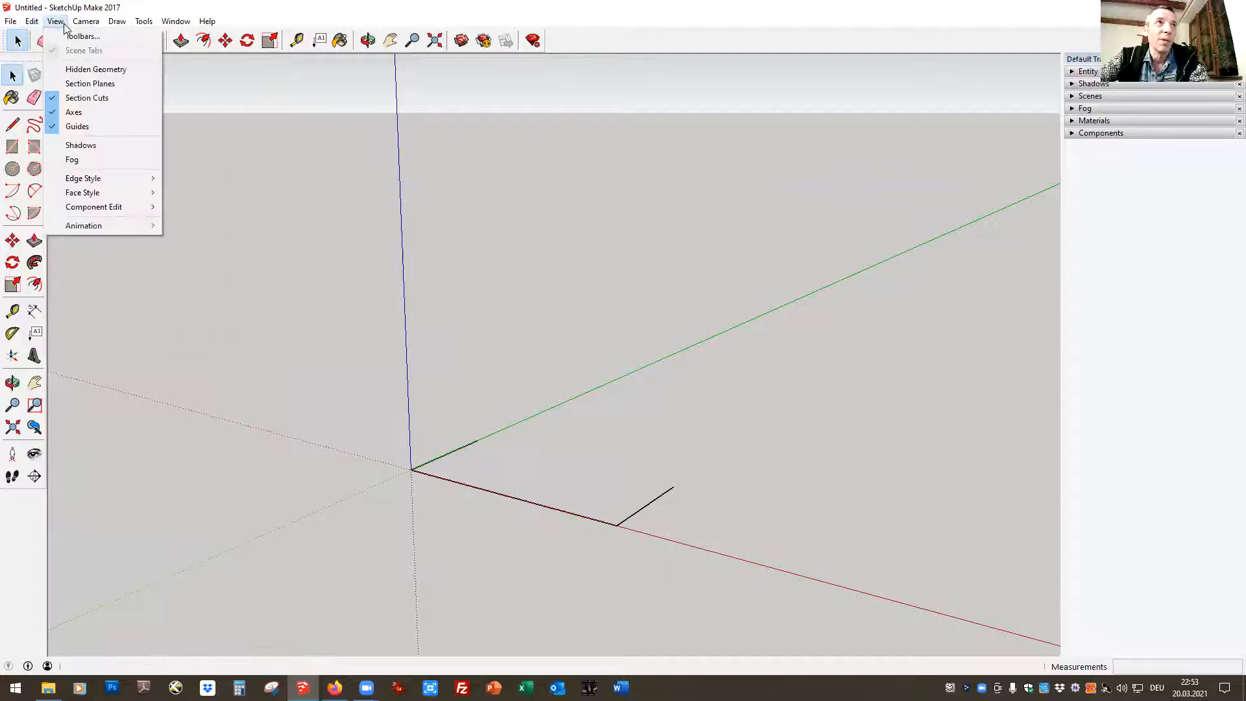
mouse_move(34, 23)
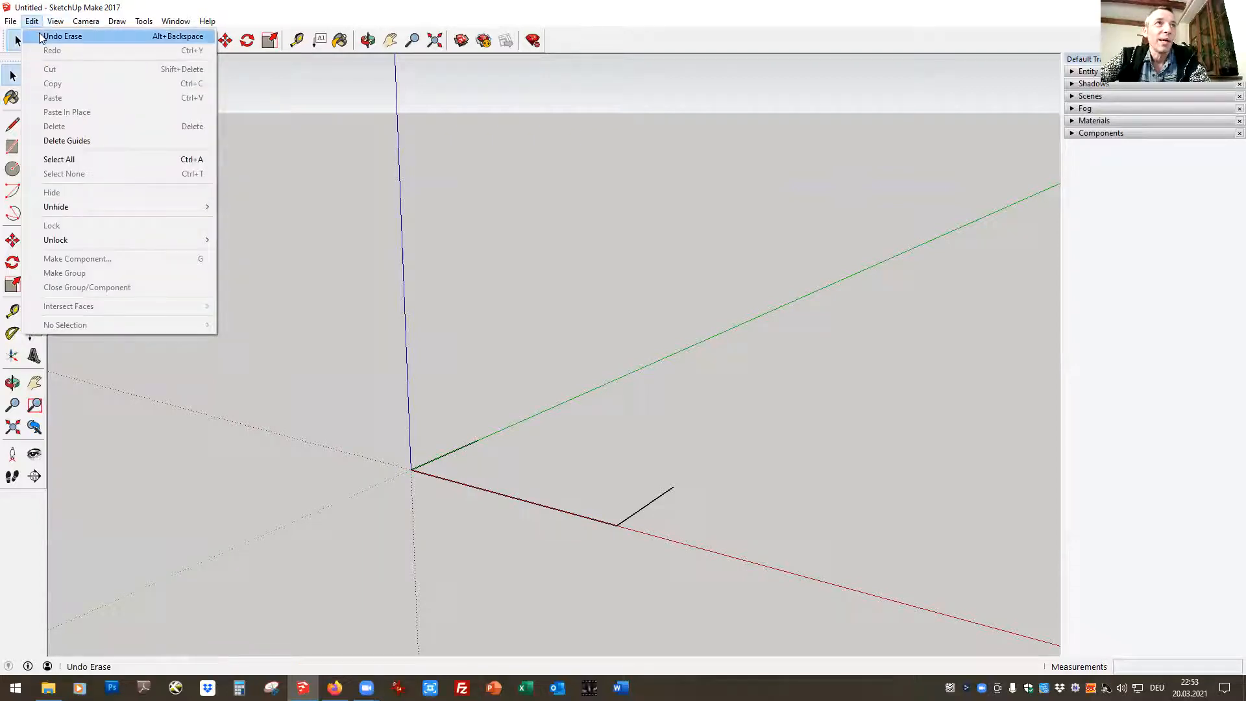
click(65, 36)
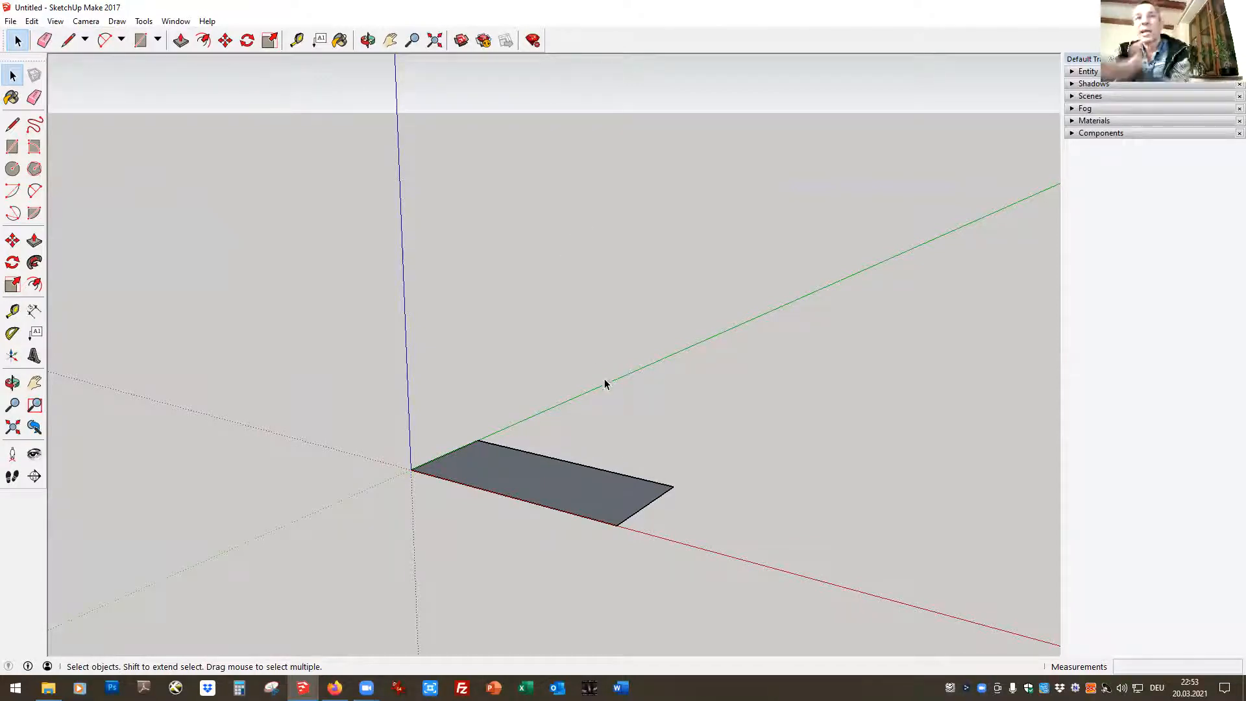
Select the rectangle's face with all its edges and make them a component named Straw Bale
drag(321, 329, 702, 590)
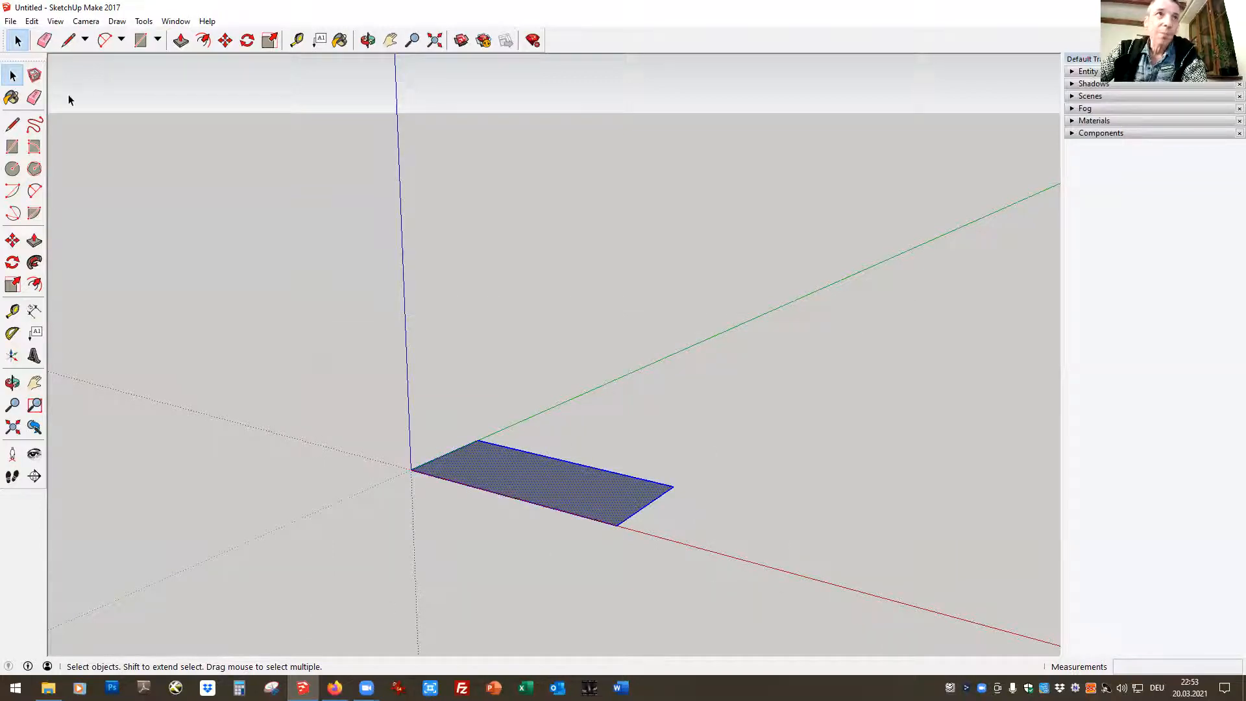
click(32, 22)
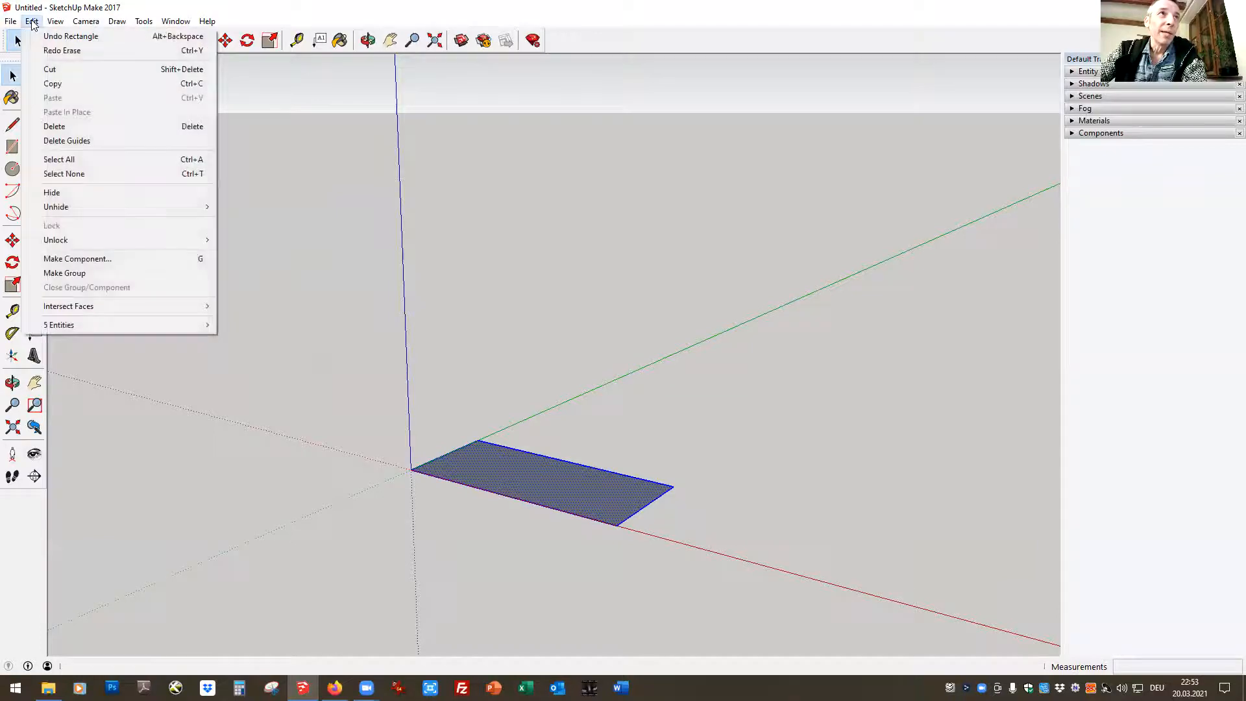
mouse_move(12, 23)
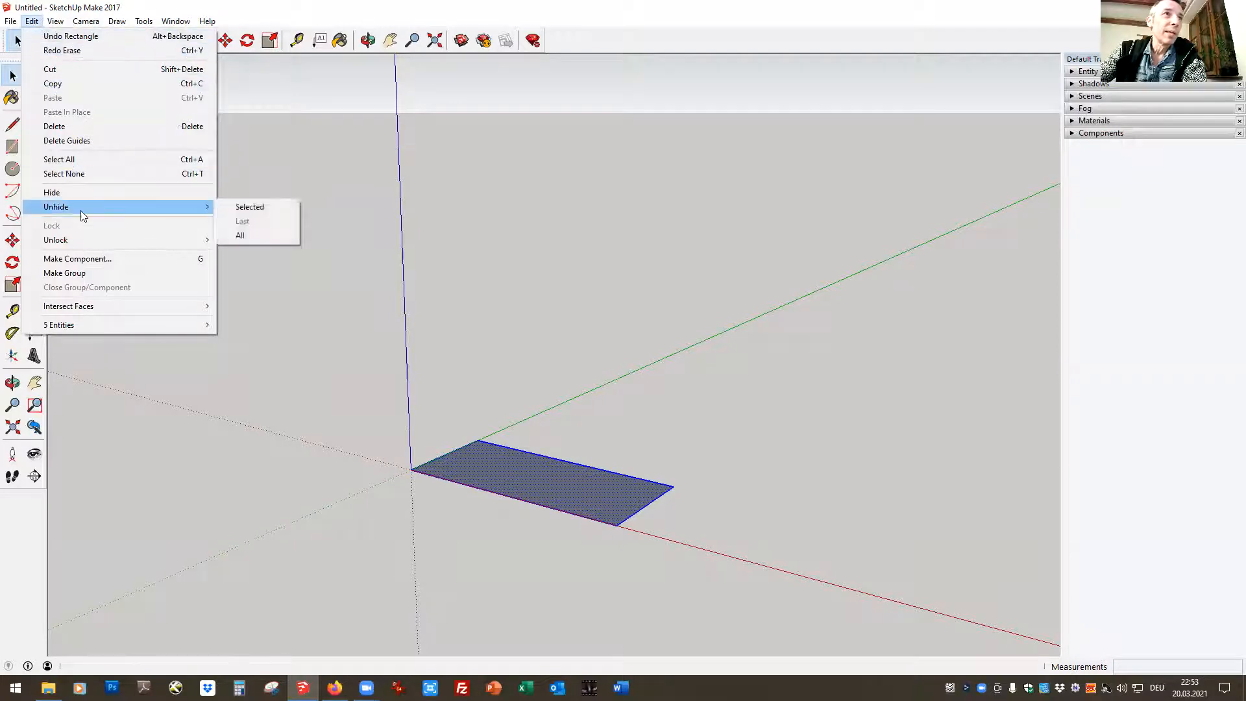
click(103, 158)
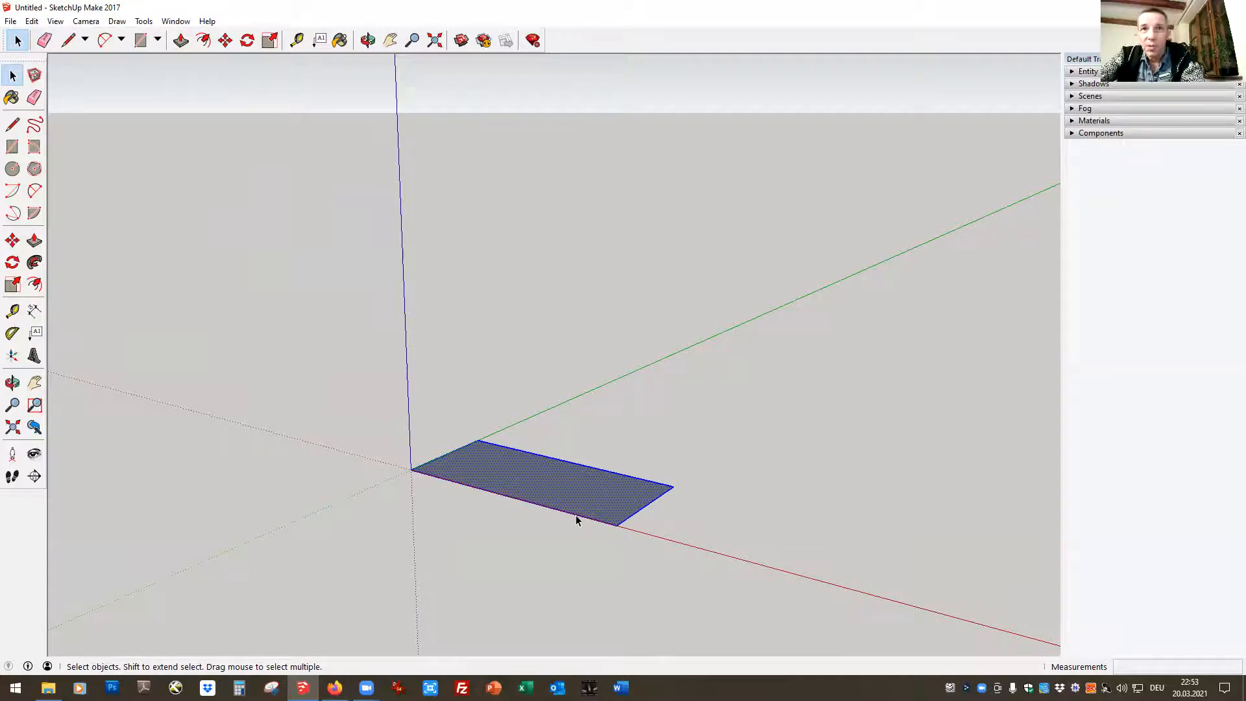
right_click(557, 480)
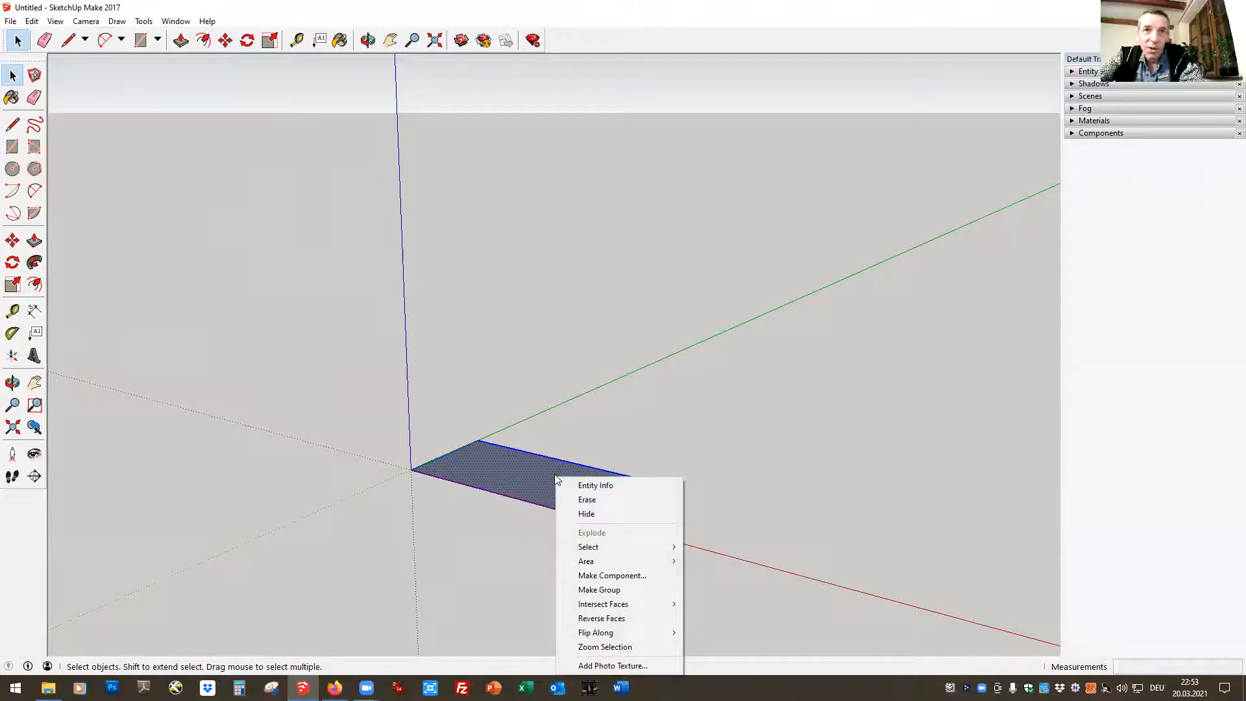
click(586, 576)
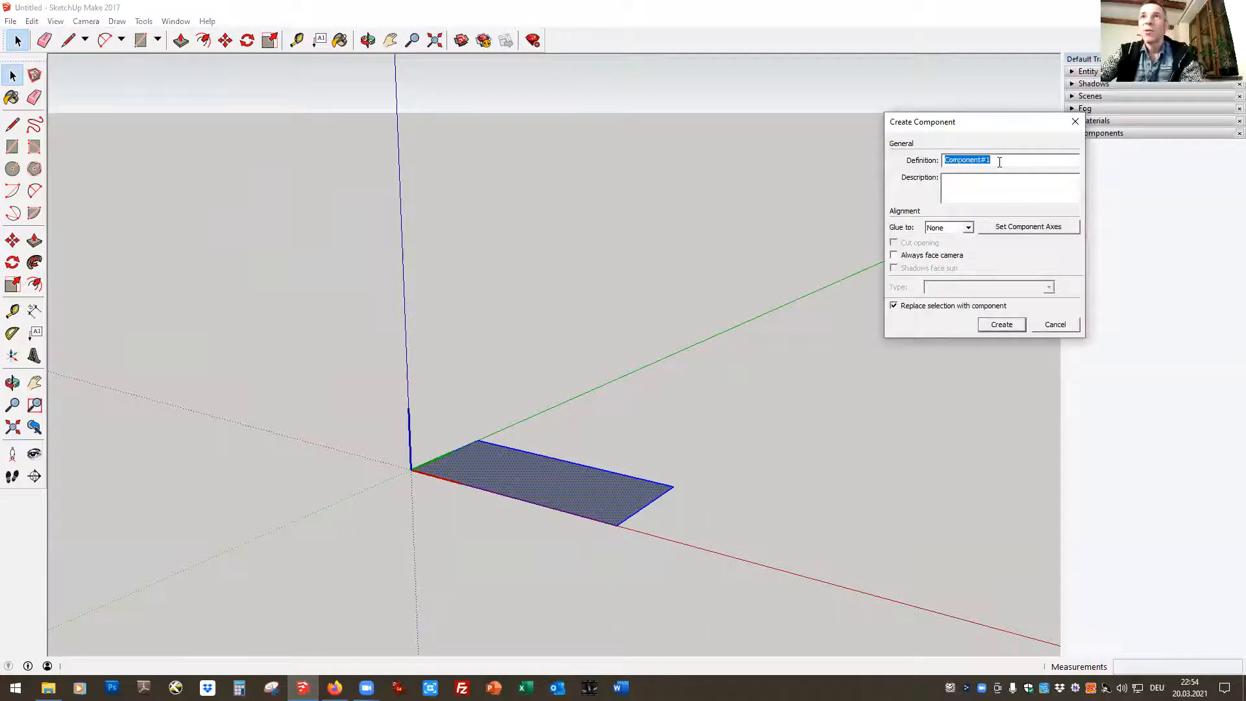
text(St)
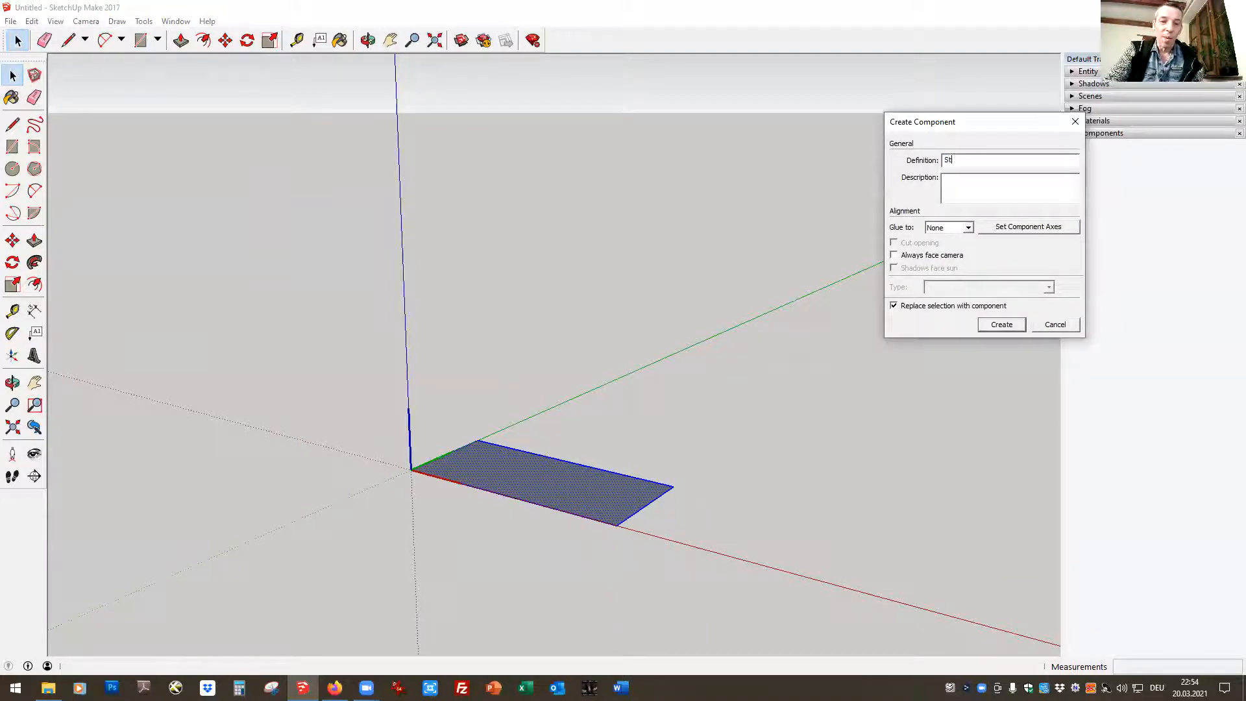
text(raw Bale)
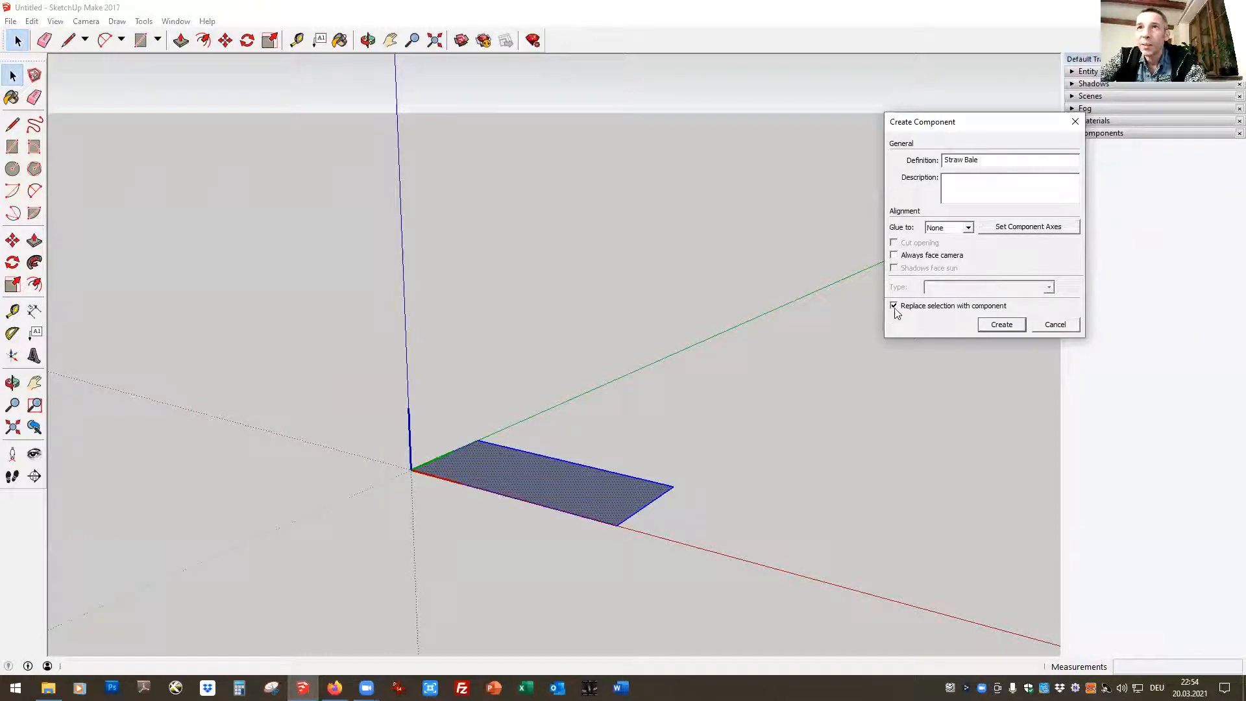
click(1003, 328)
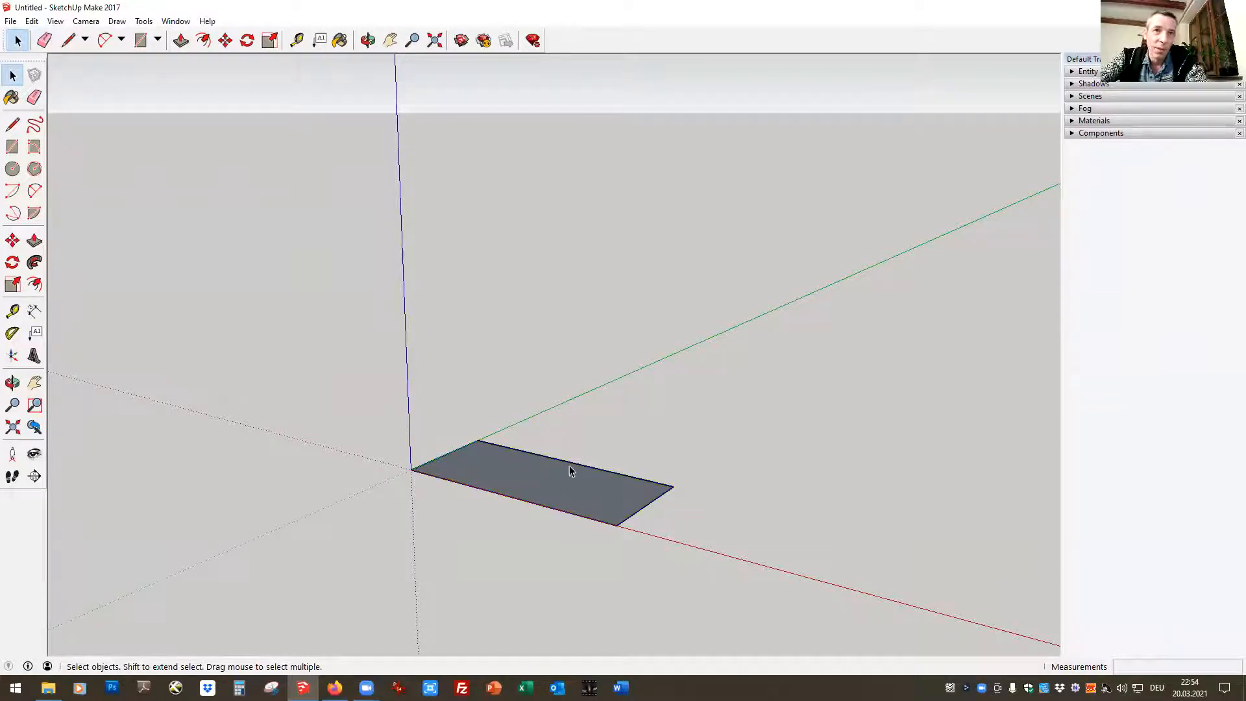
Delete the whole Straw Bale component and undo the deletion
click(672, 432)
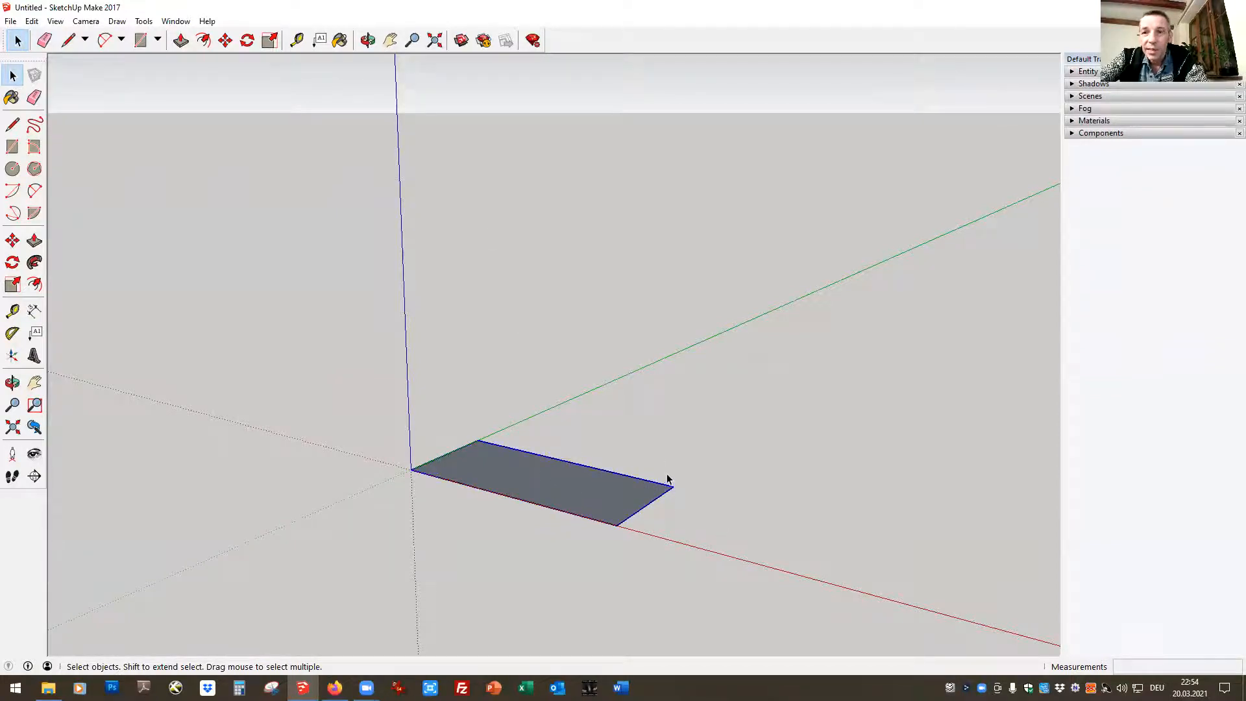
key(Delete)
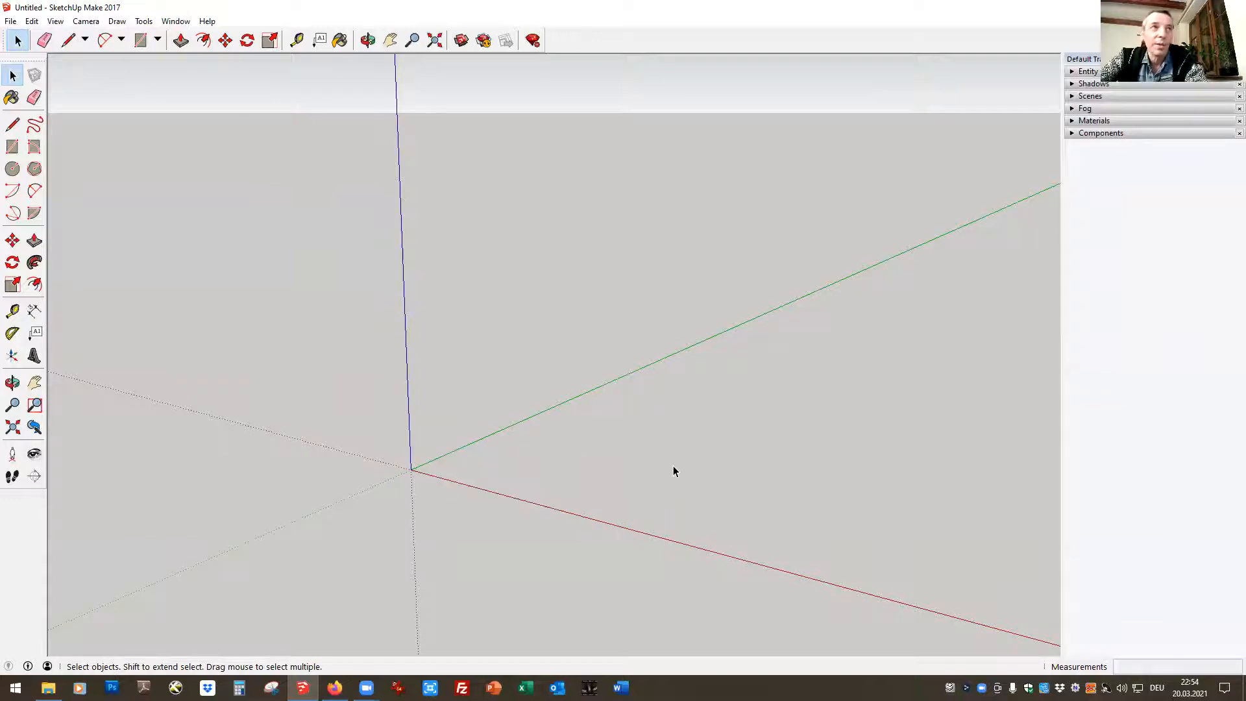
click(31, 20)
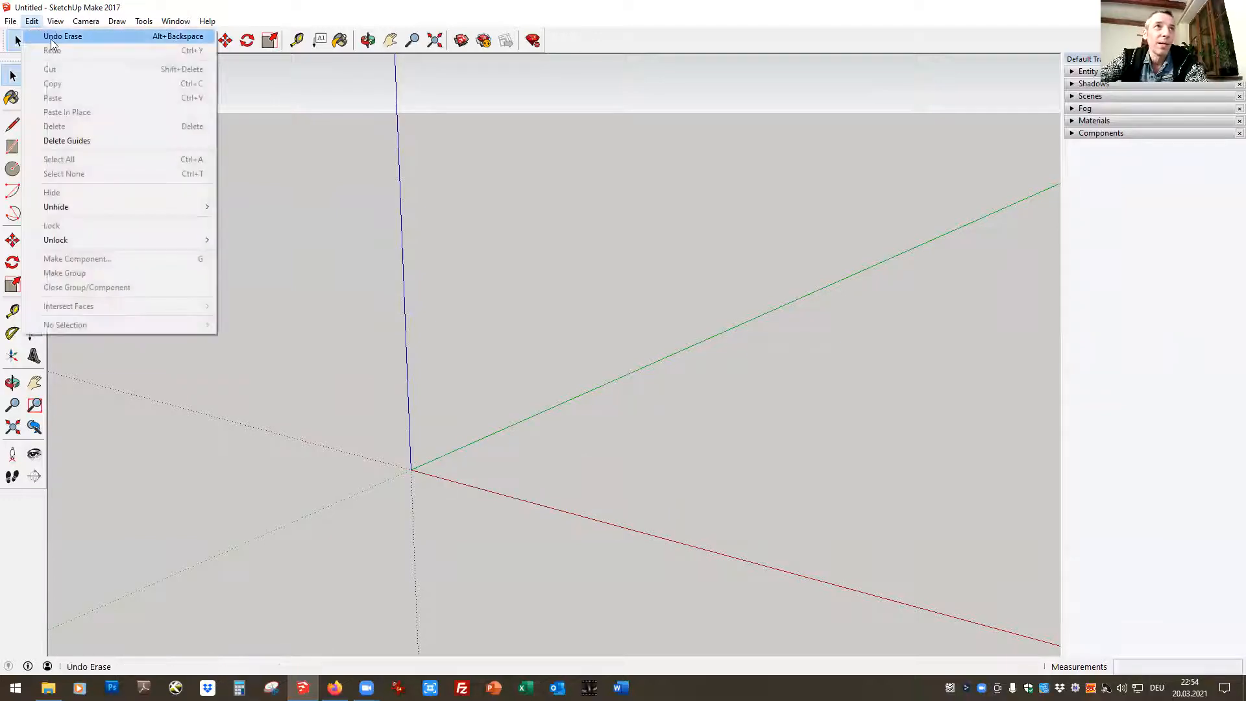
click(52, 36)
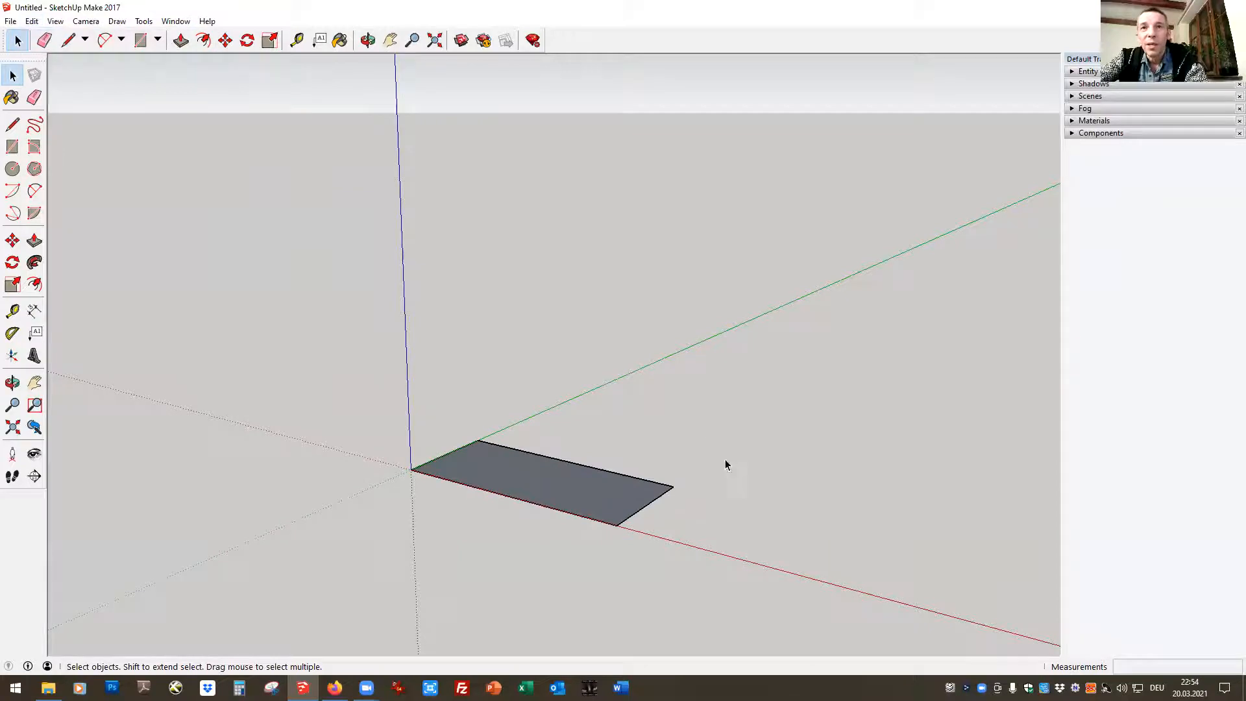
Open the Straw Bale component for editing and paint its face with the yellow-orange Color D05 from the Colors collection
double_click(555, 477)
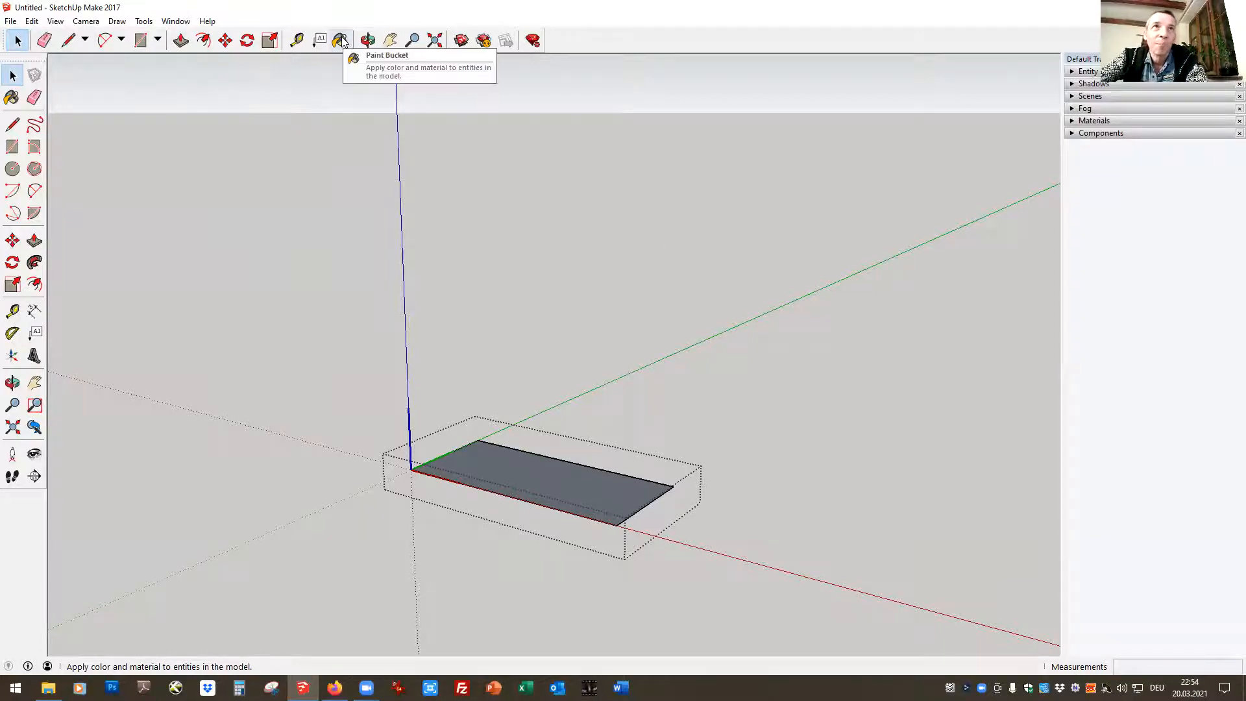
click(1072, 122)
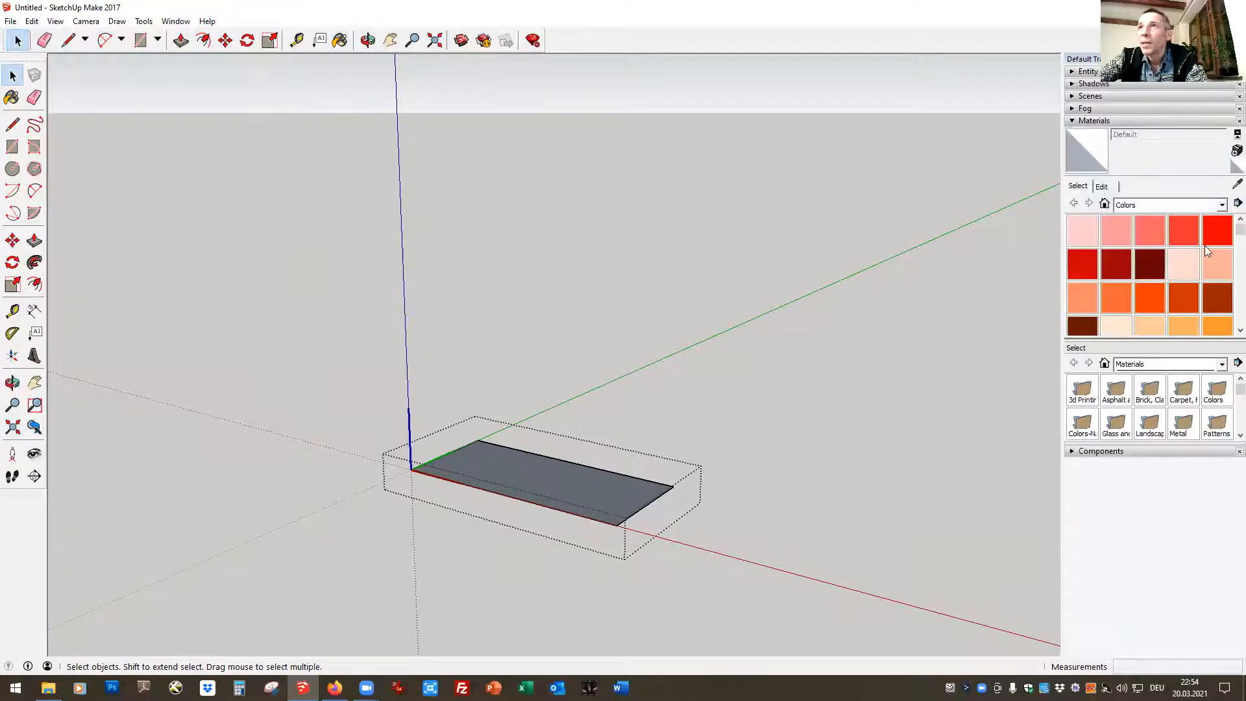
click(1223, 205)
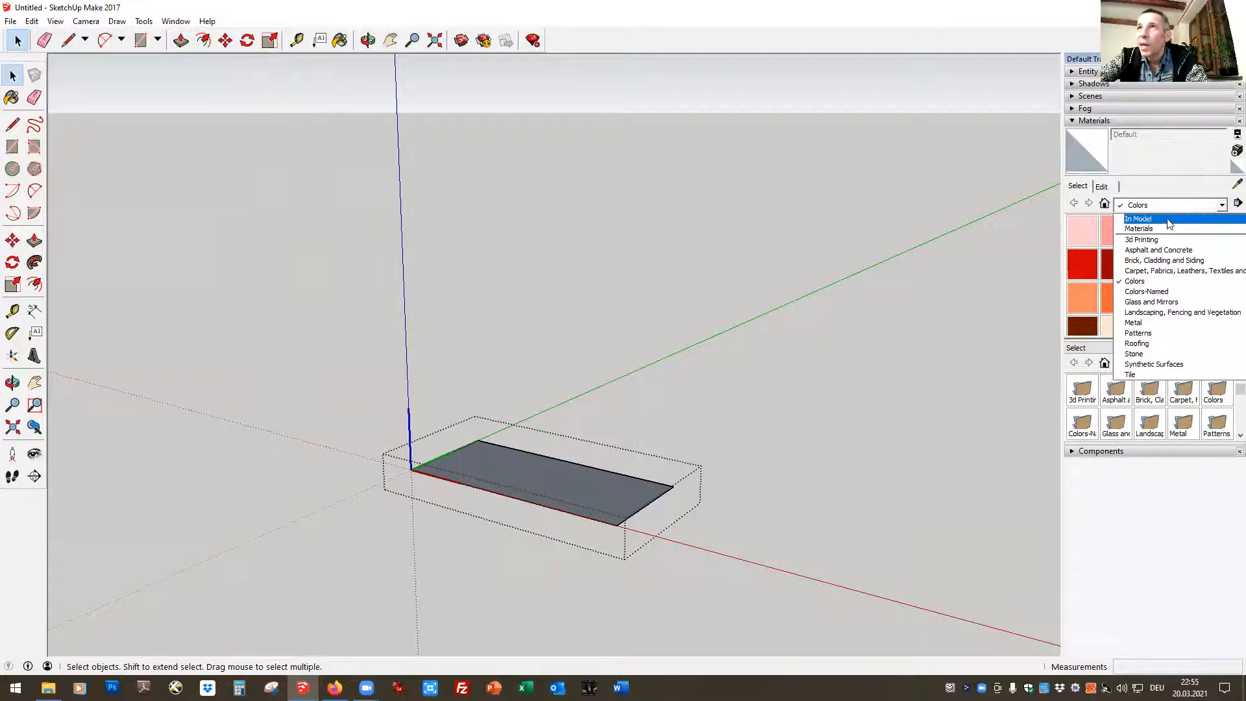
click(1155, 284)
scroll(1195, 288, down, 3)
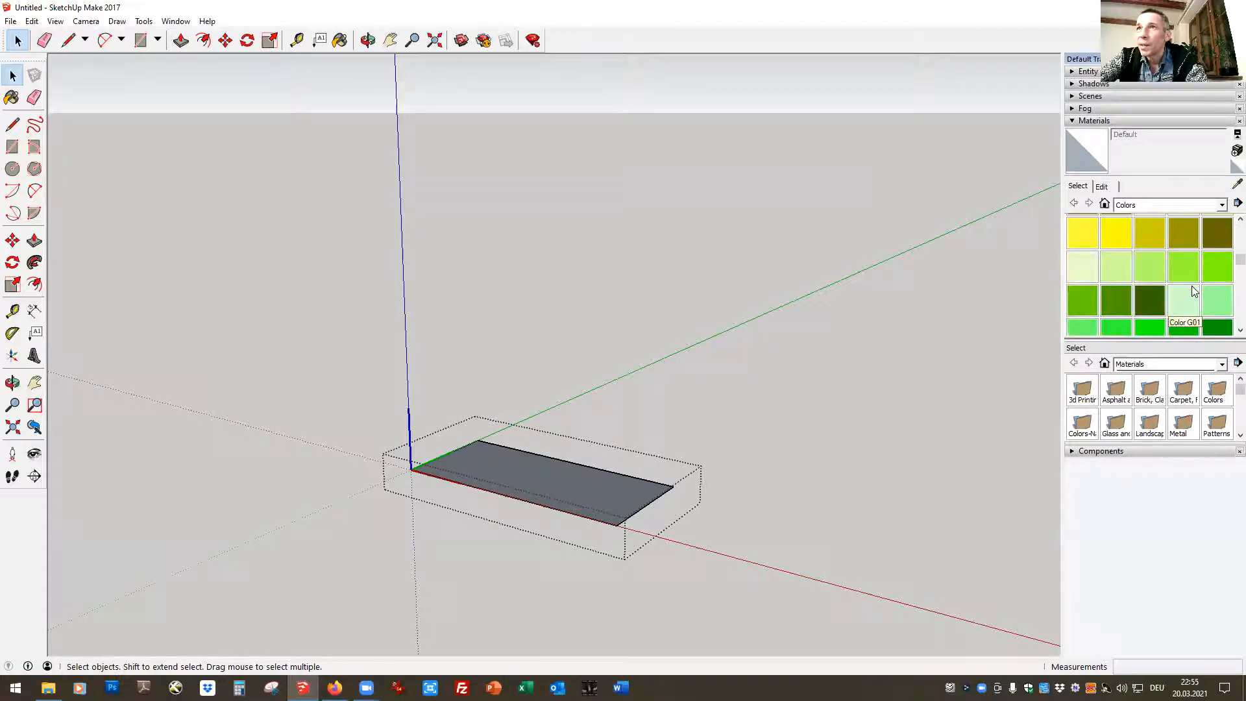
scroll(1193, 286, up, 2)
click(1184, 319)
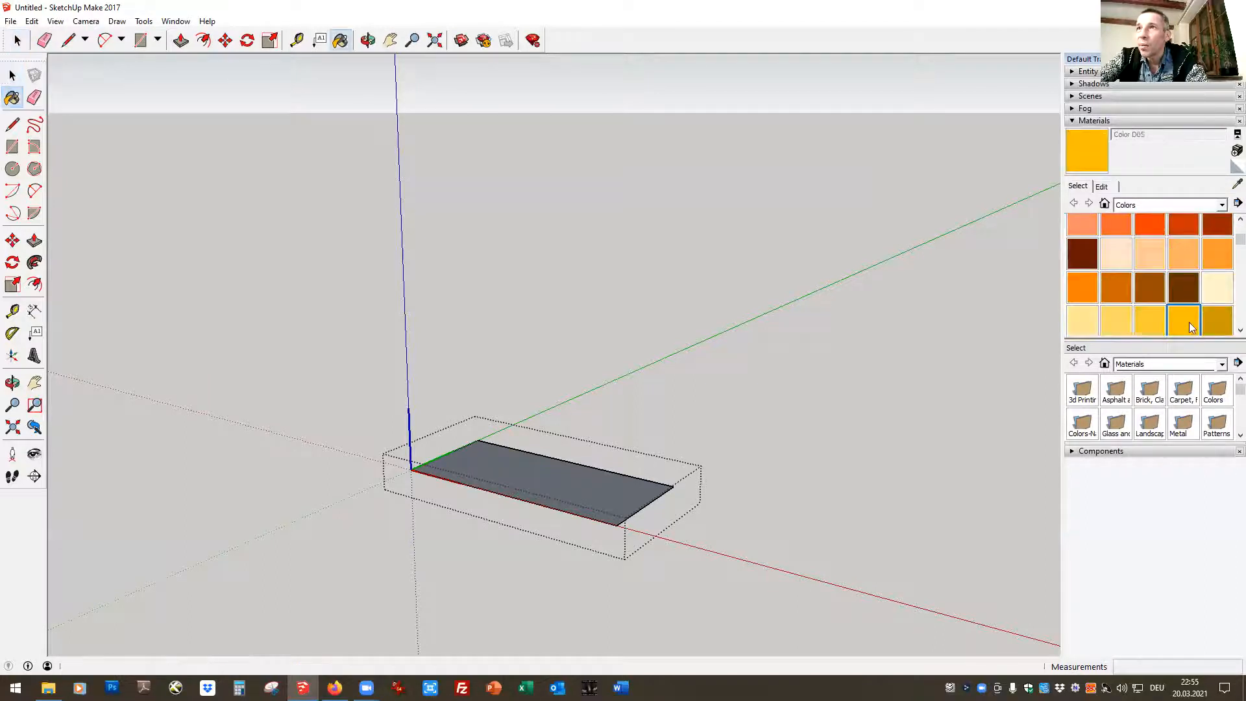
click(519, 465)
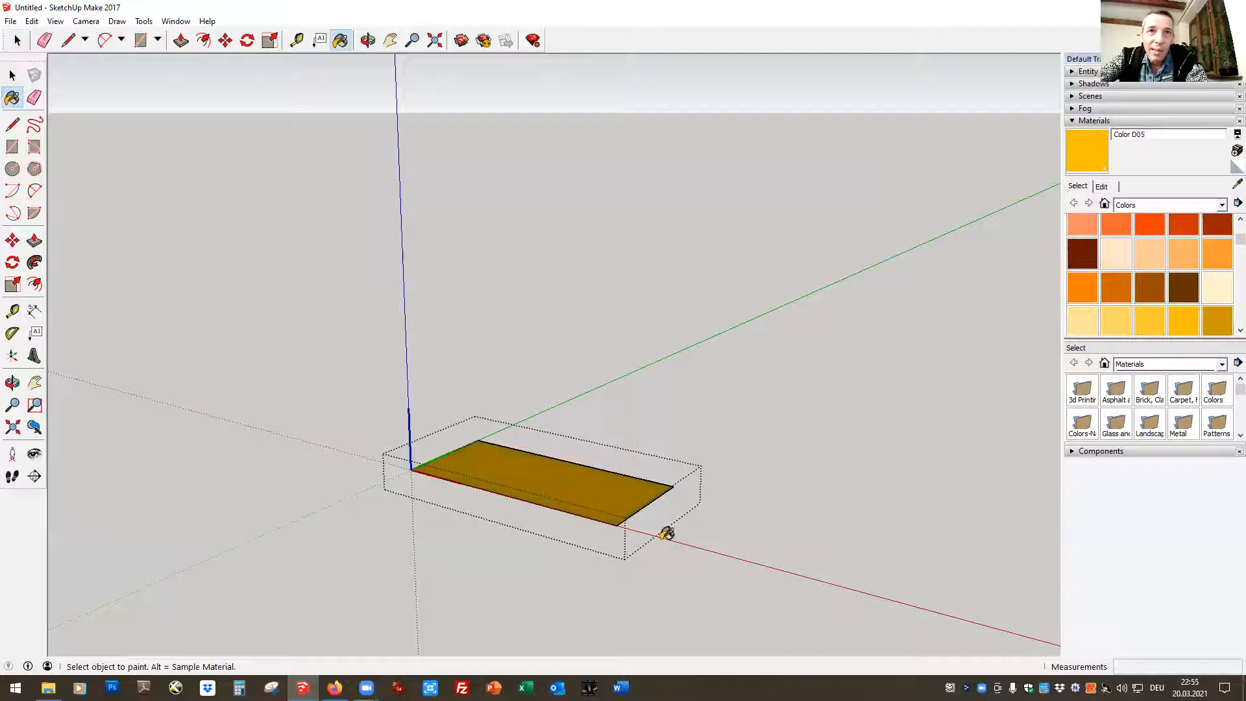
click(13, 76)
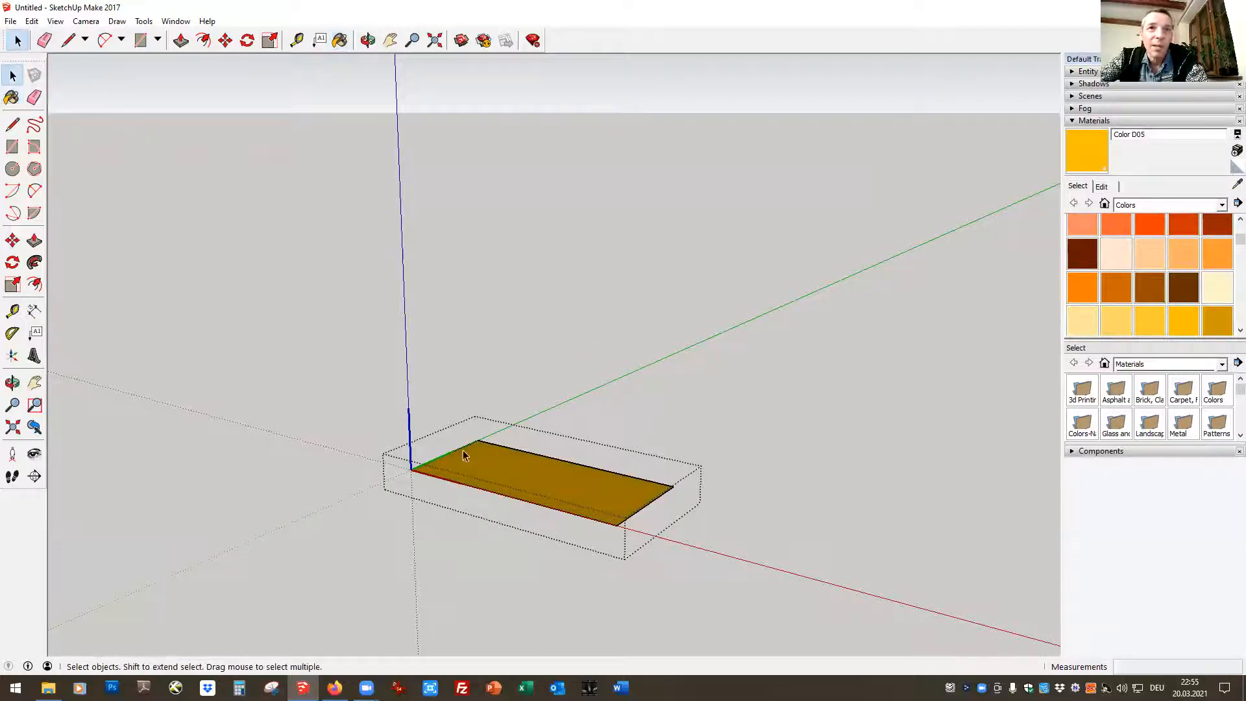
Extrude the painted face upward with Push/Pull to a height of 0,50 m and leave the component's editing mode
click(368, 40)
drag(426, 208, 407, 578)
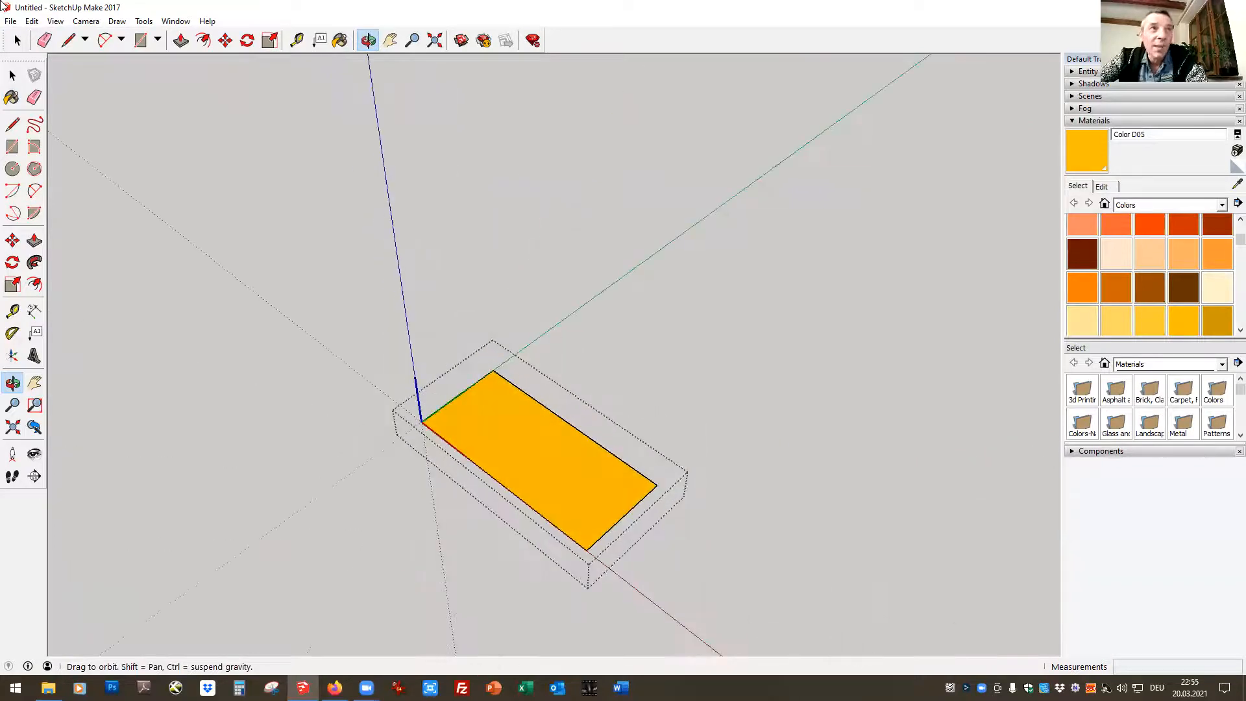
click(17, 40)
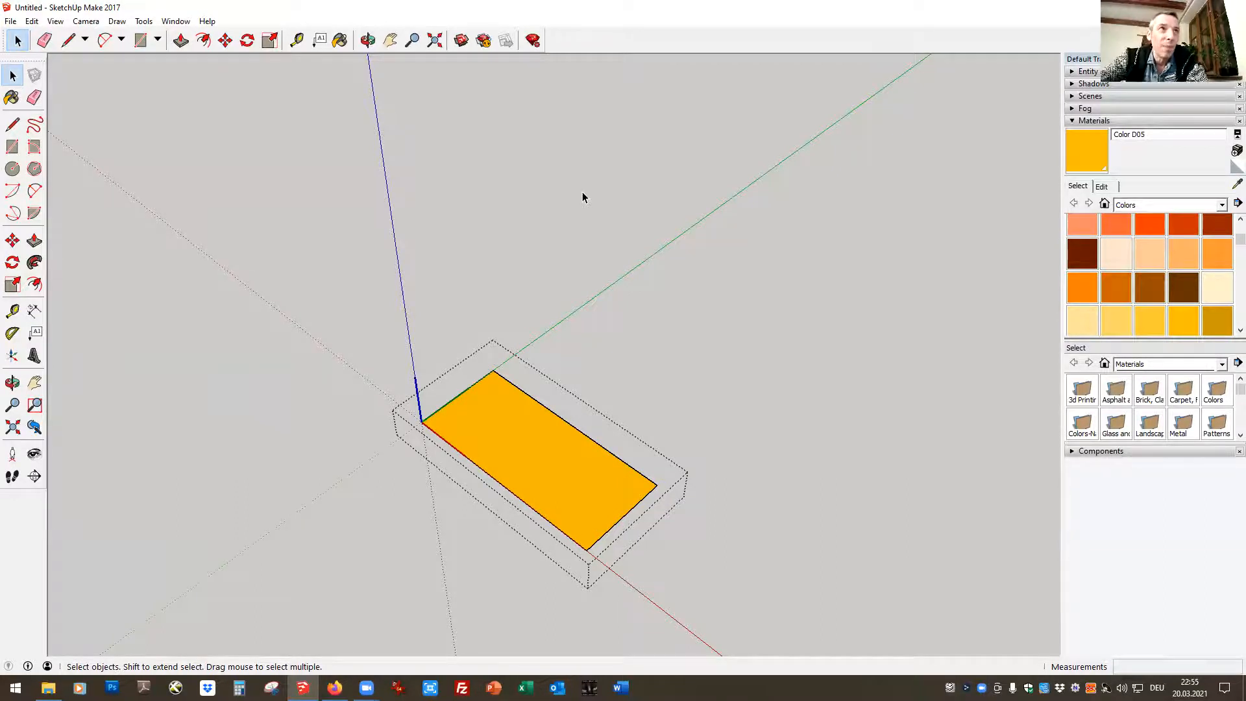
click(180, 41)
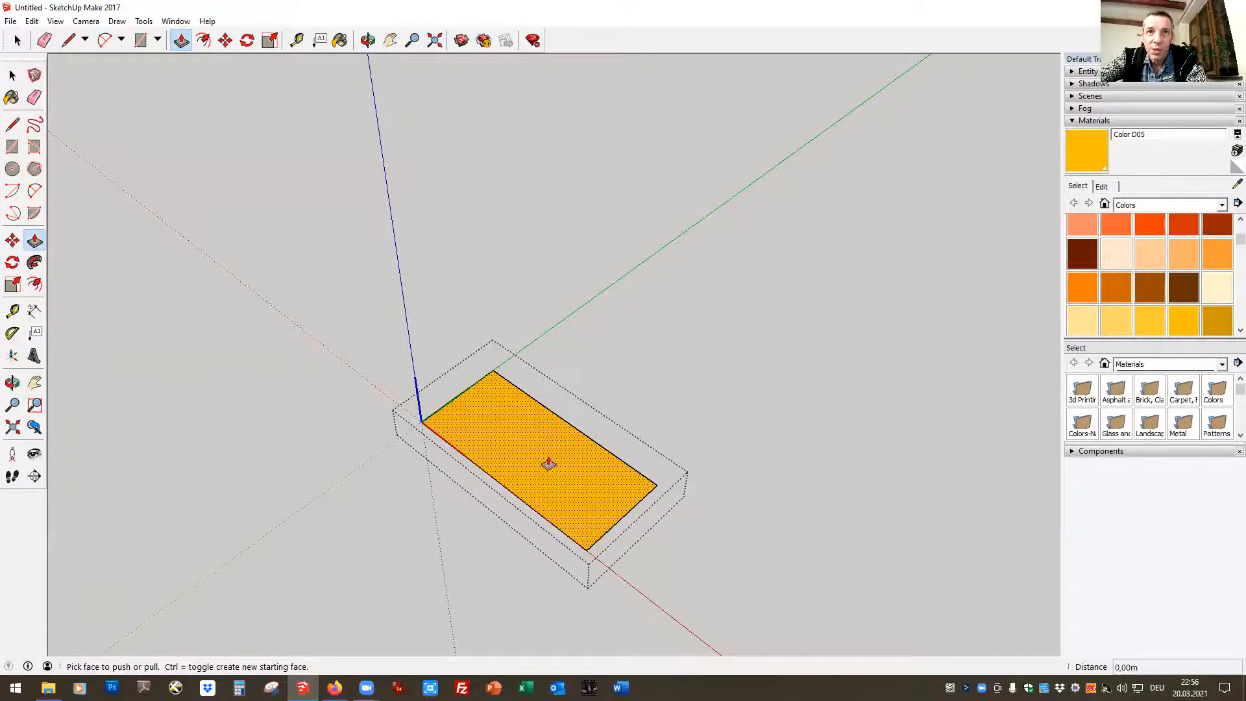
drag(538, 471, 530, 334)
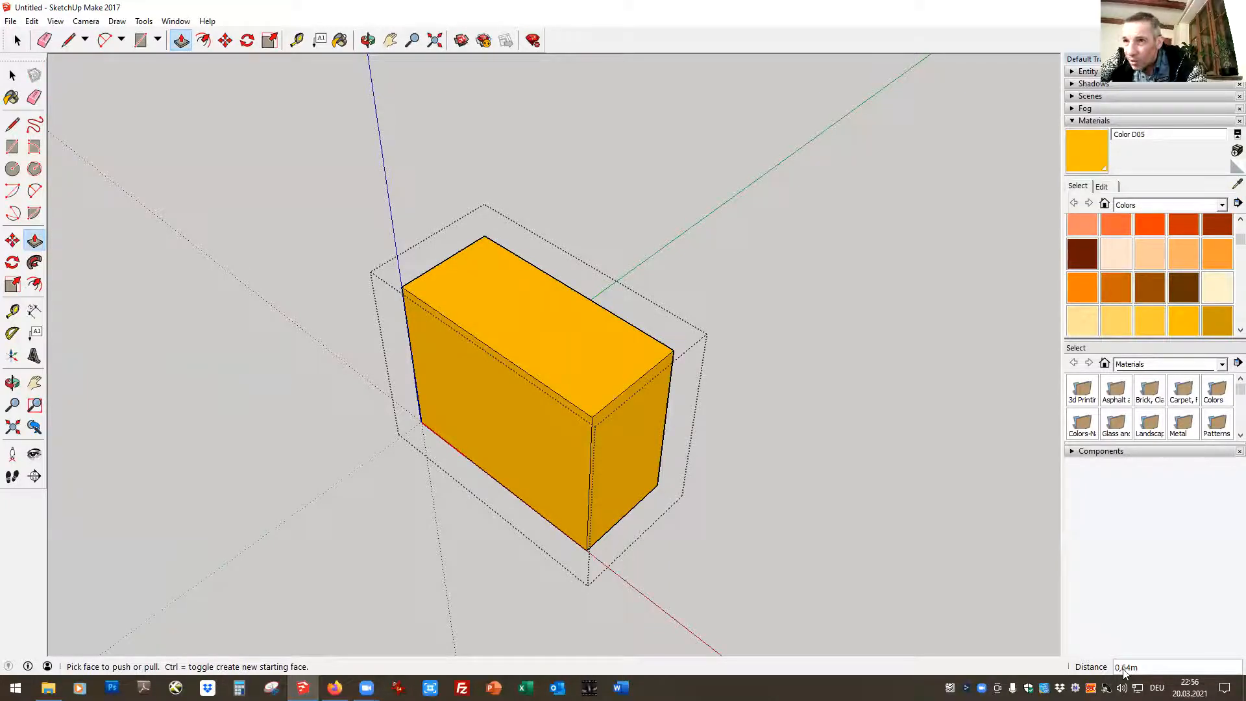
text(0)
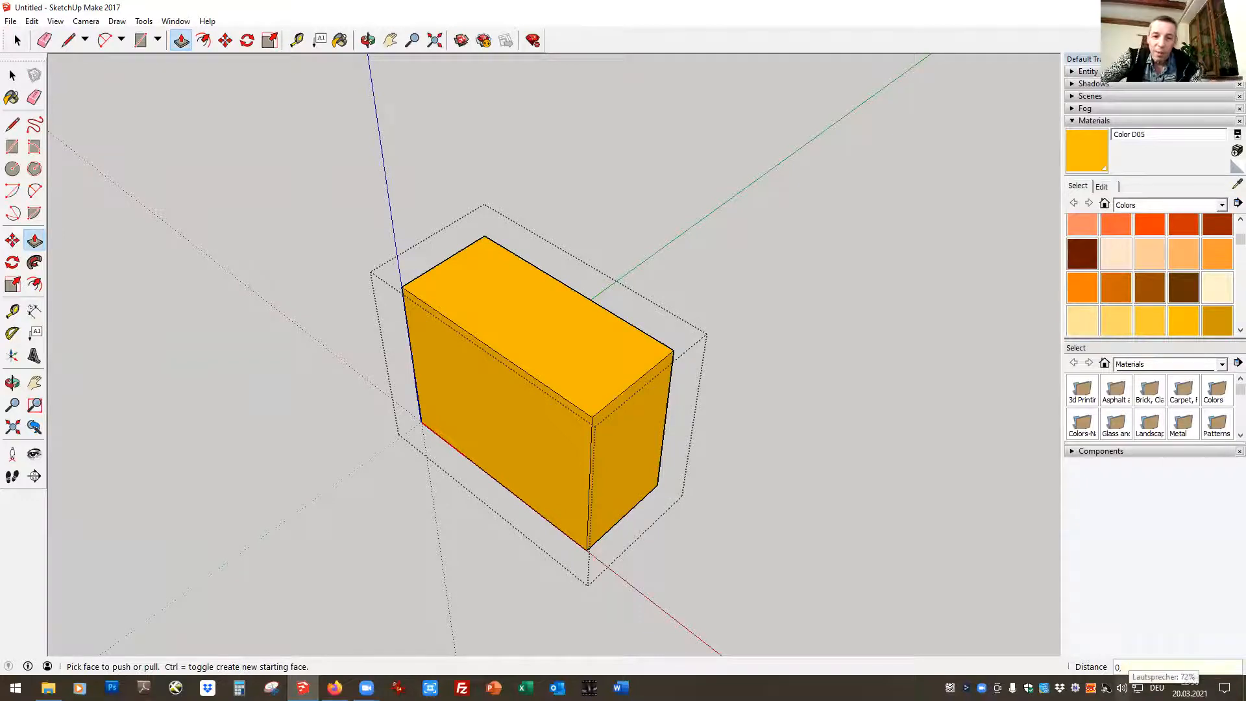
text(,50)
key(Return)
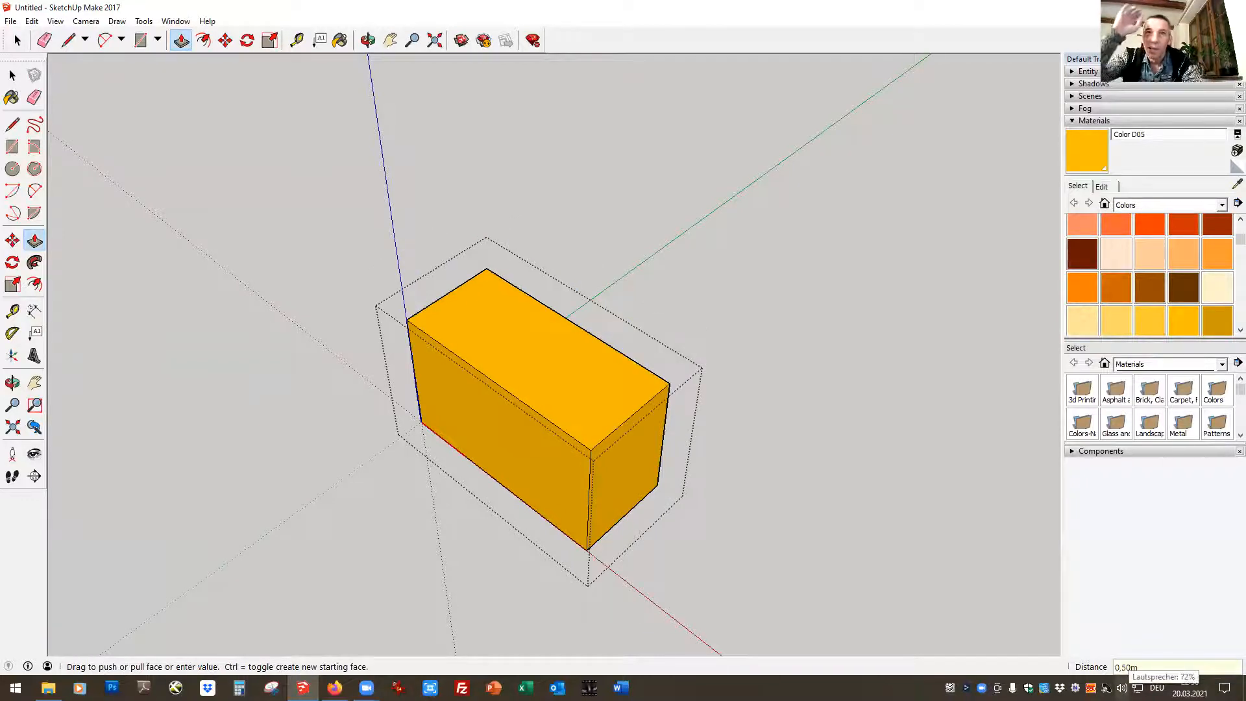
key(space)
click(254, 253)
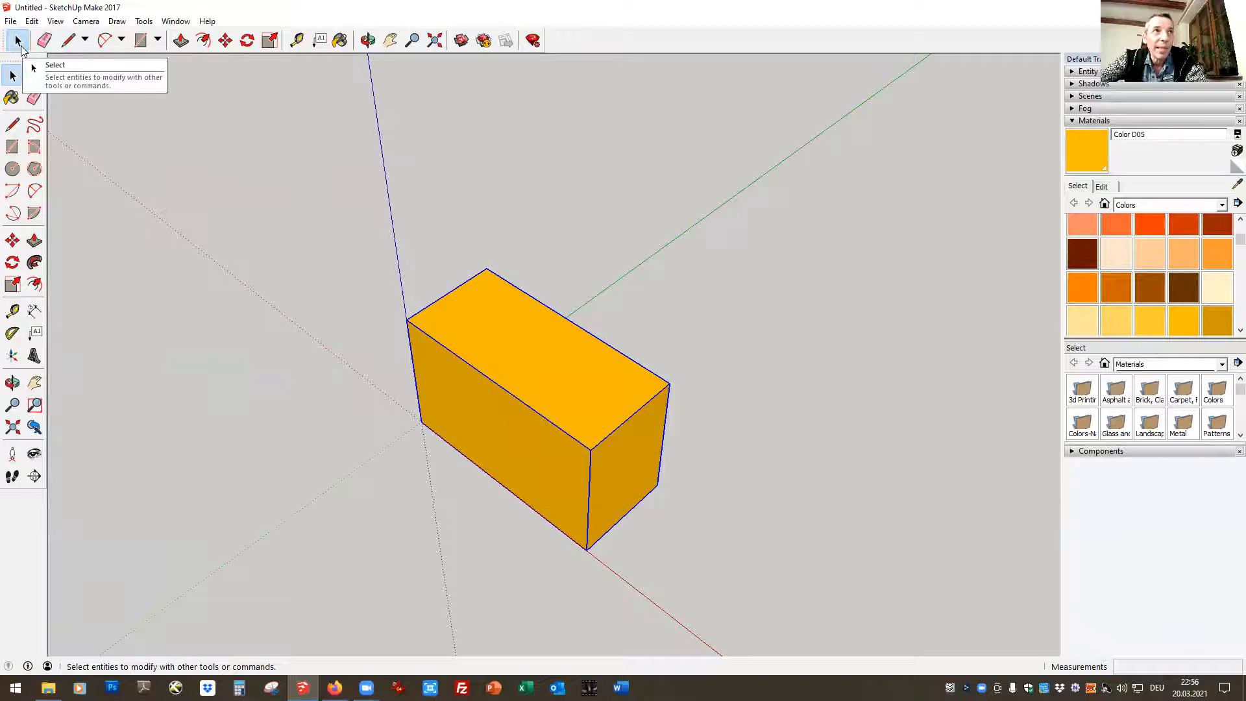
Move the Straw Bale 1,00 m along the green axis, using its lower corner at the origin as the base point
click(369, 42)
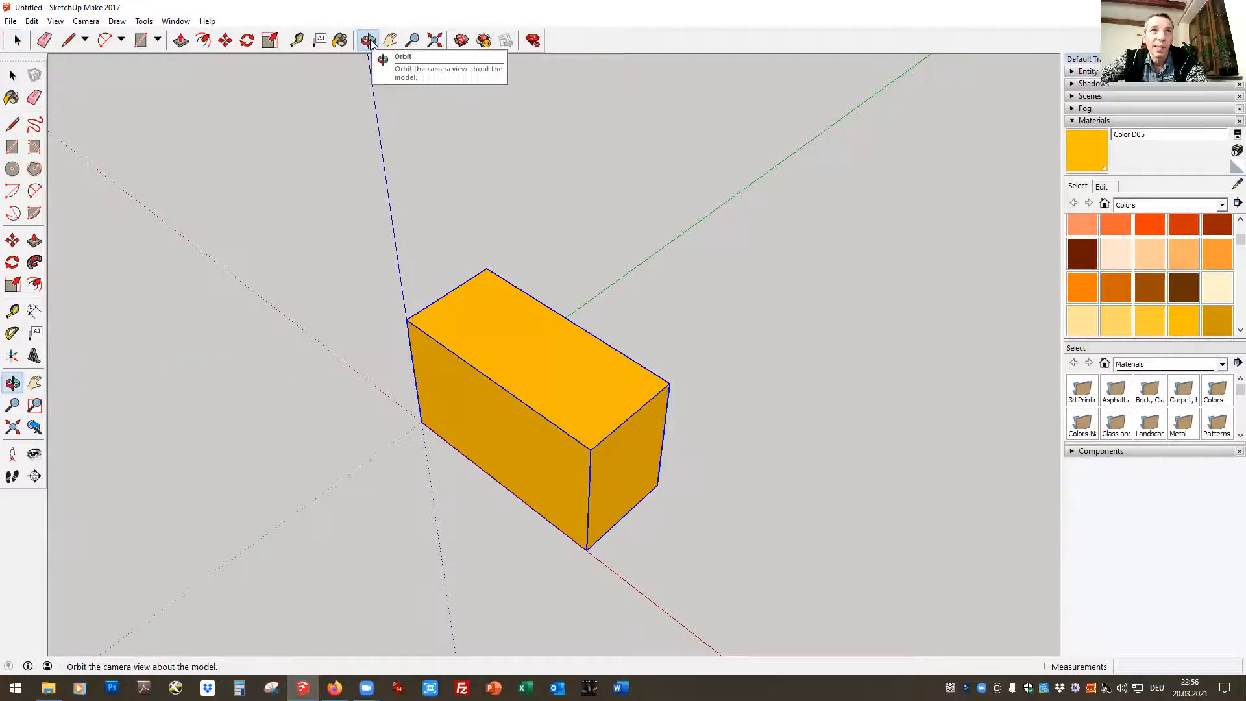
drag(439, 398, 286, 436)
click(391, 40)
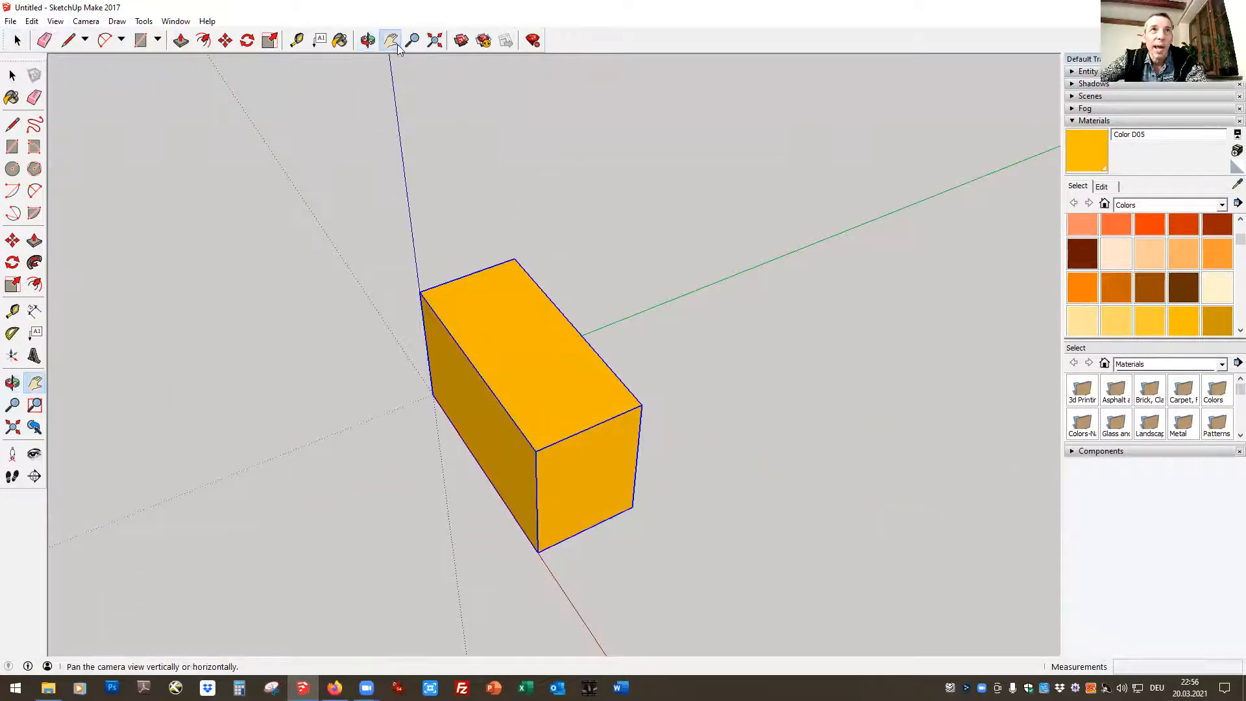
drag(616, 449, 816, 279)
drag(487, 383, 688, 388)
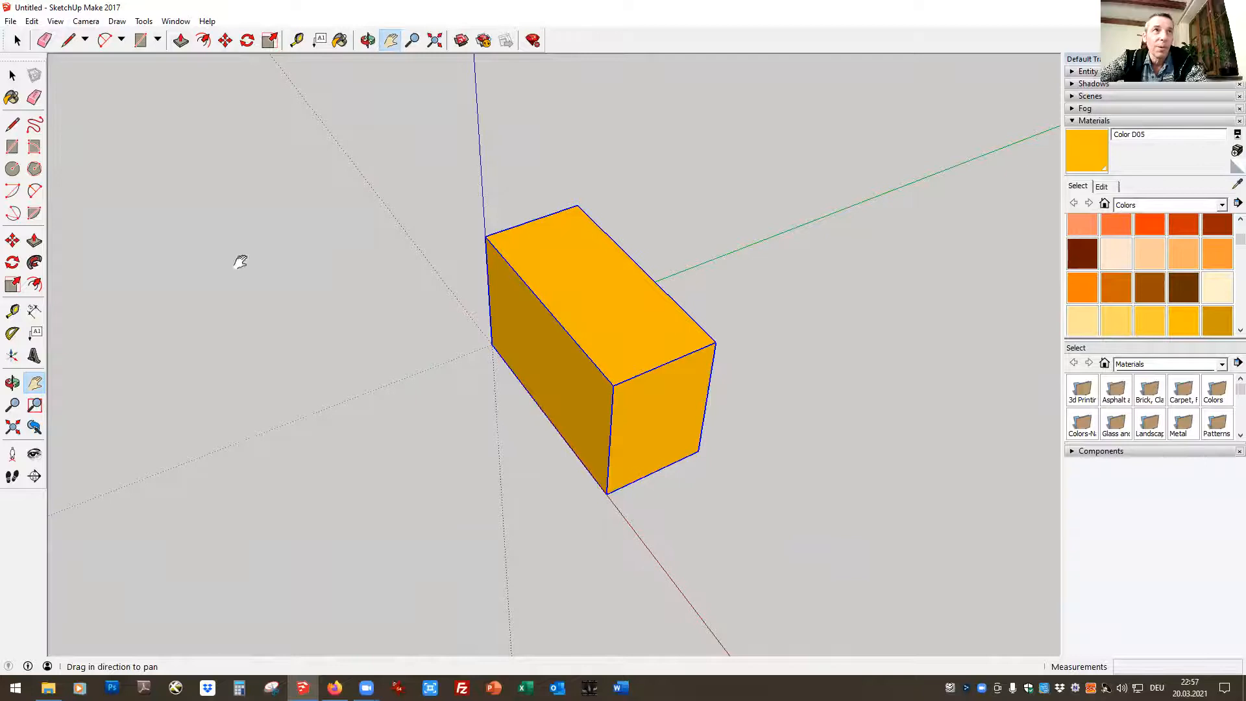
click(224, 47)
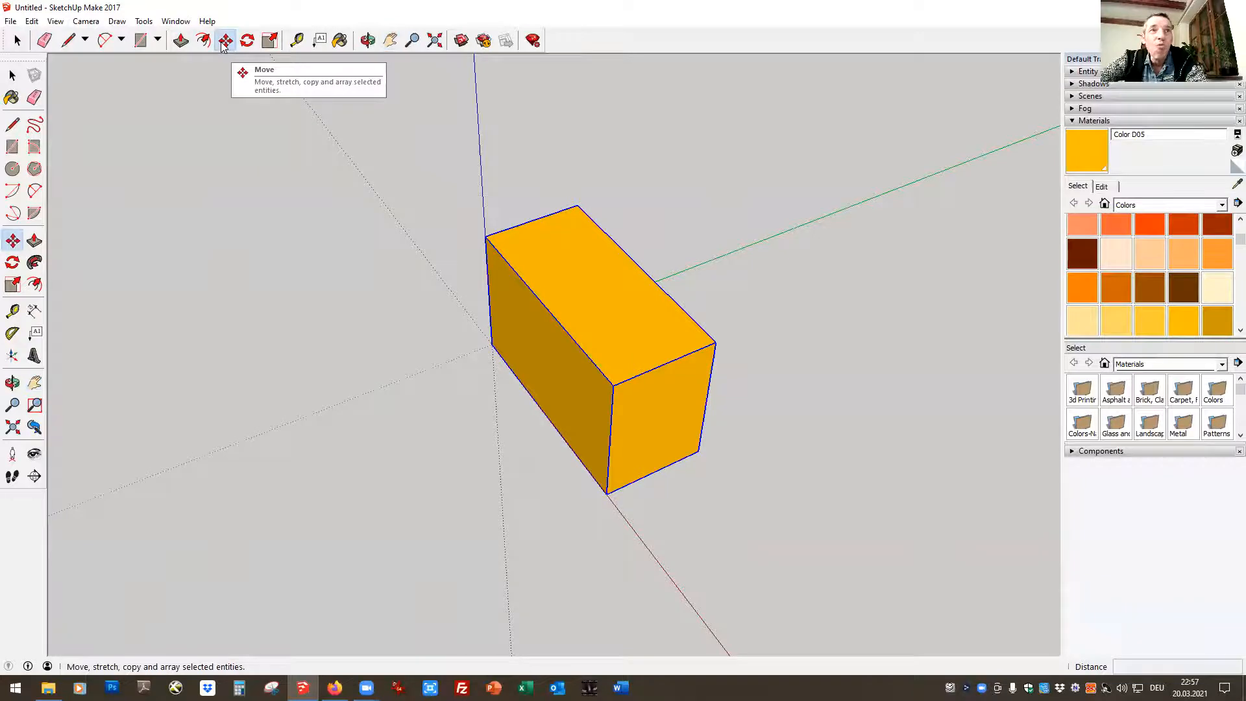
click(490, 344)
click(710, 259)
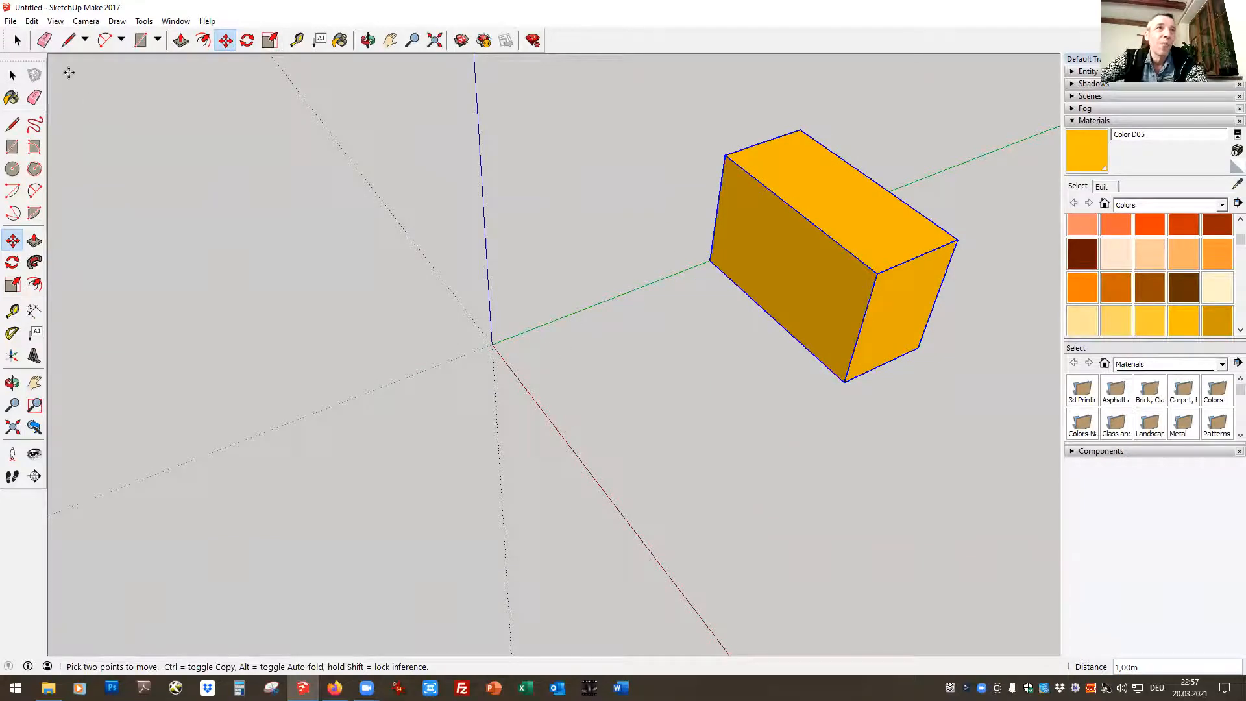
click(17, 40)
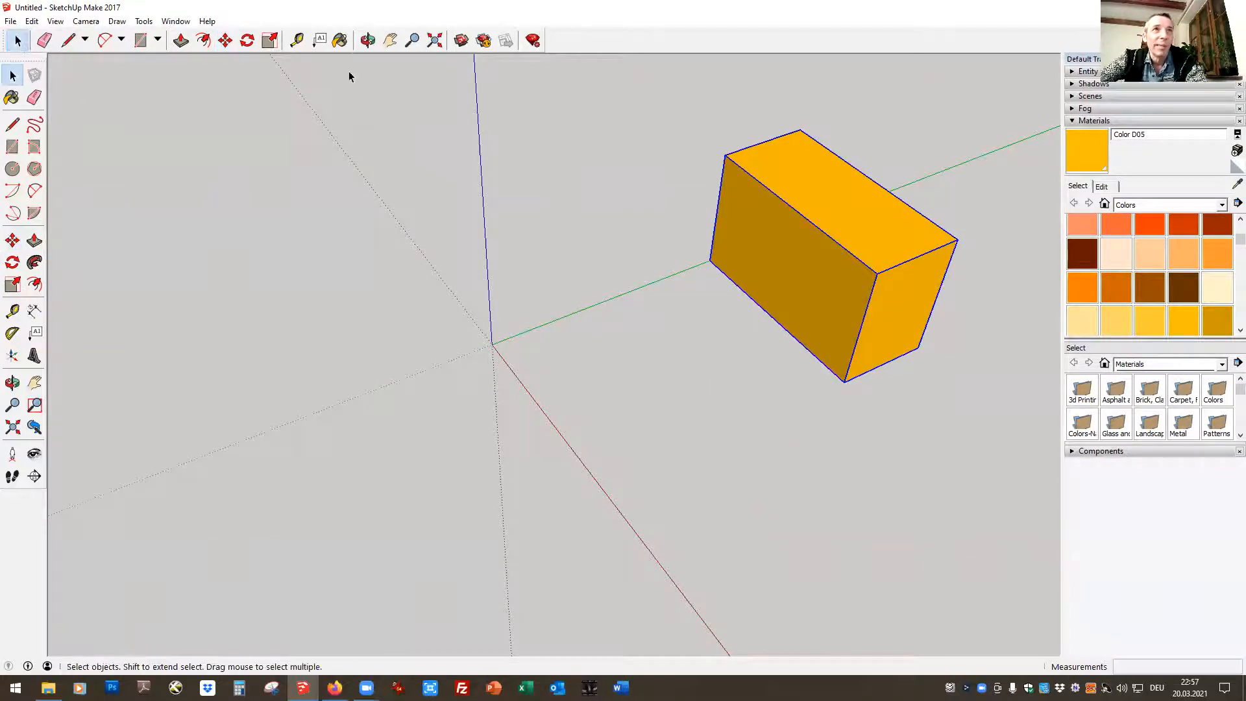
Move the Straw Bale back so its lower front corner sits exactly on the origin
click(368, 40)
drag(214, 364, 441, 260)
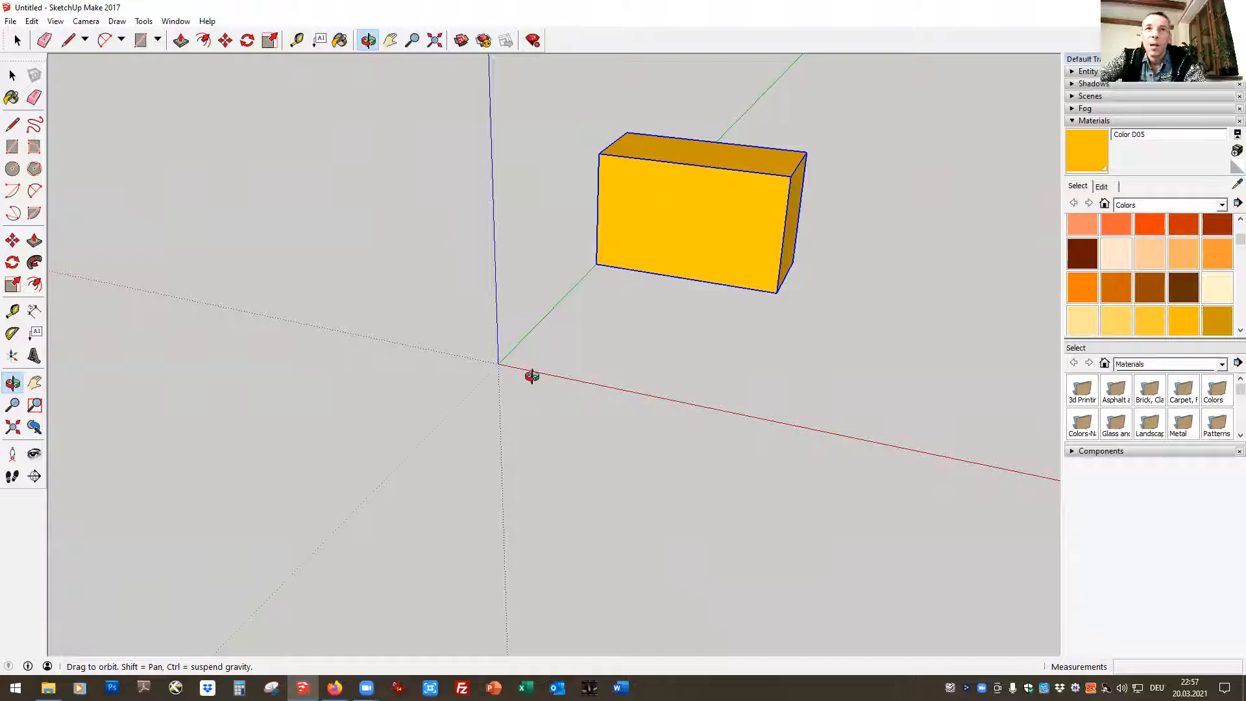
click(18, 41)
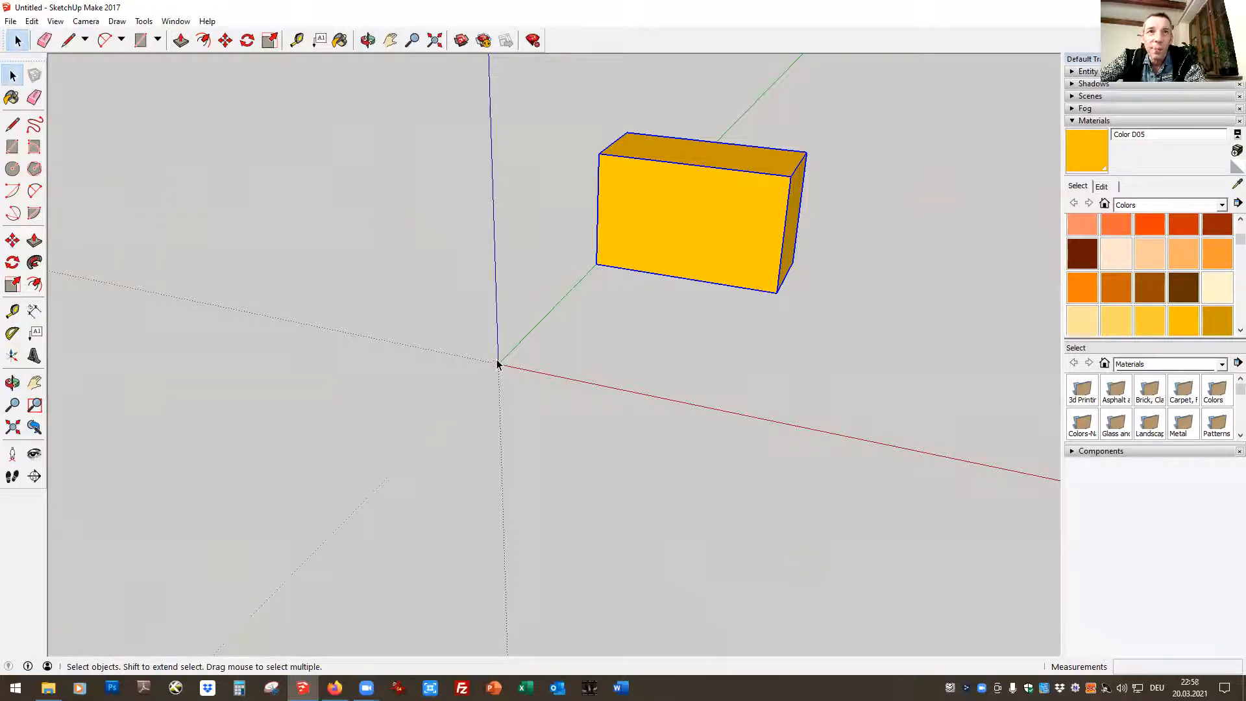
click(225, 40)
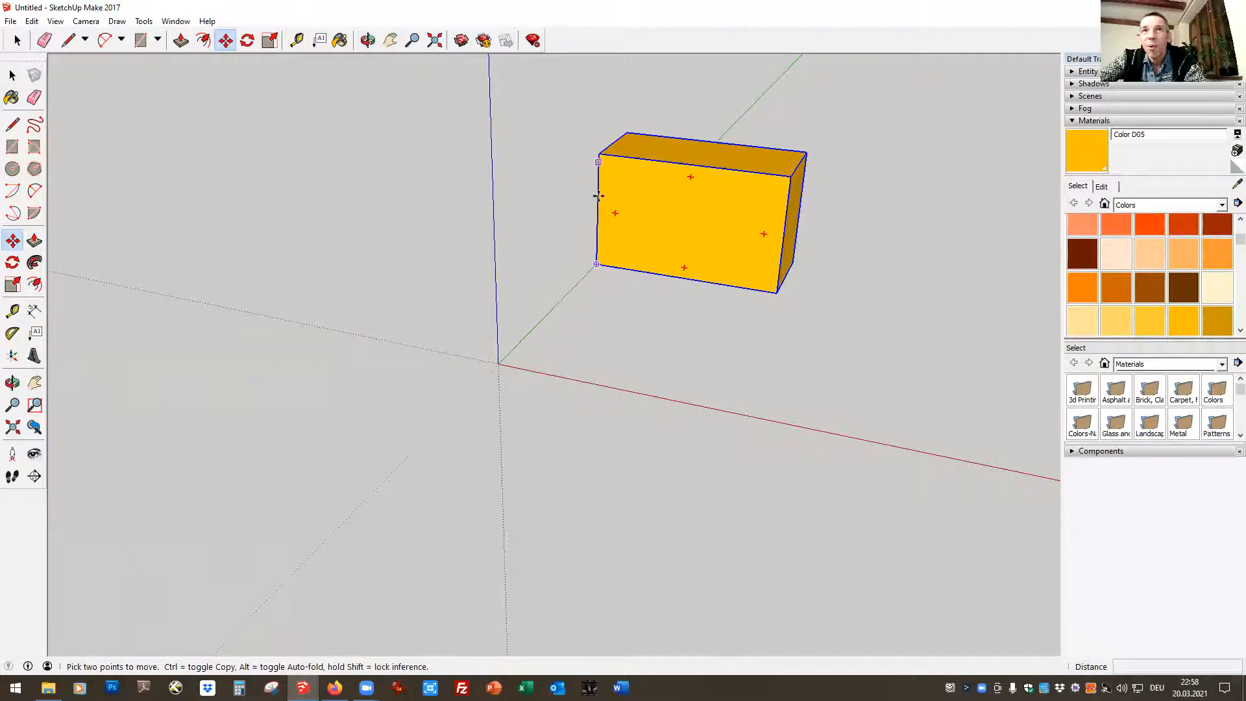
click(595, 264)
click(495, 362)
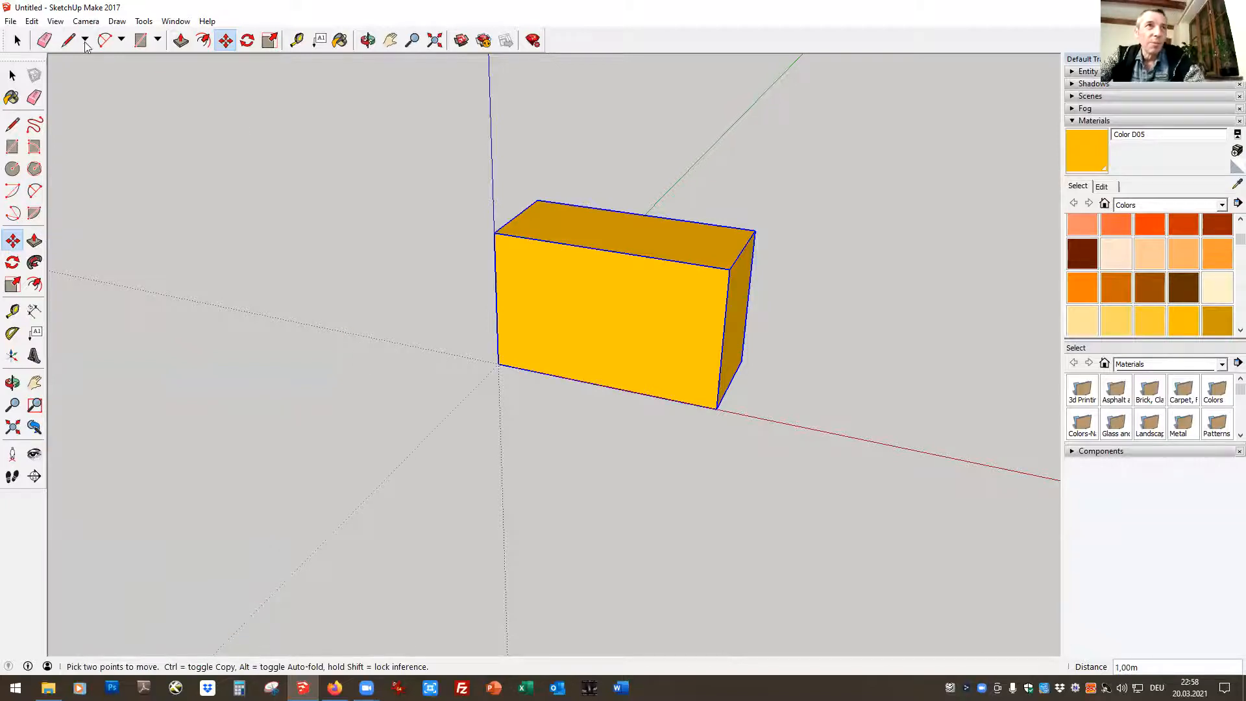
click(19, 42)
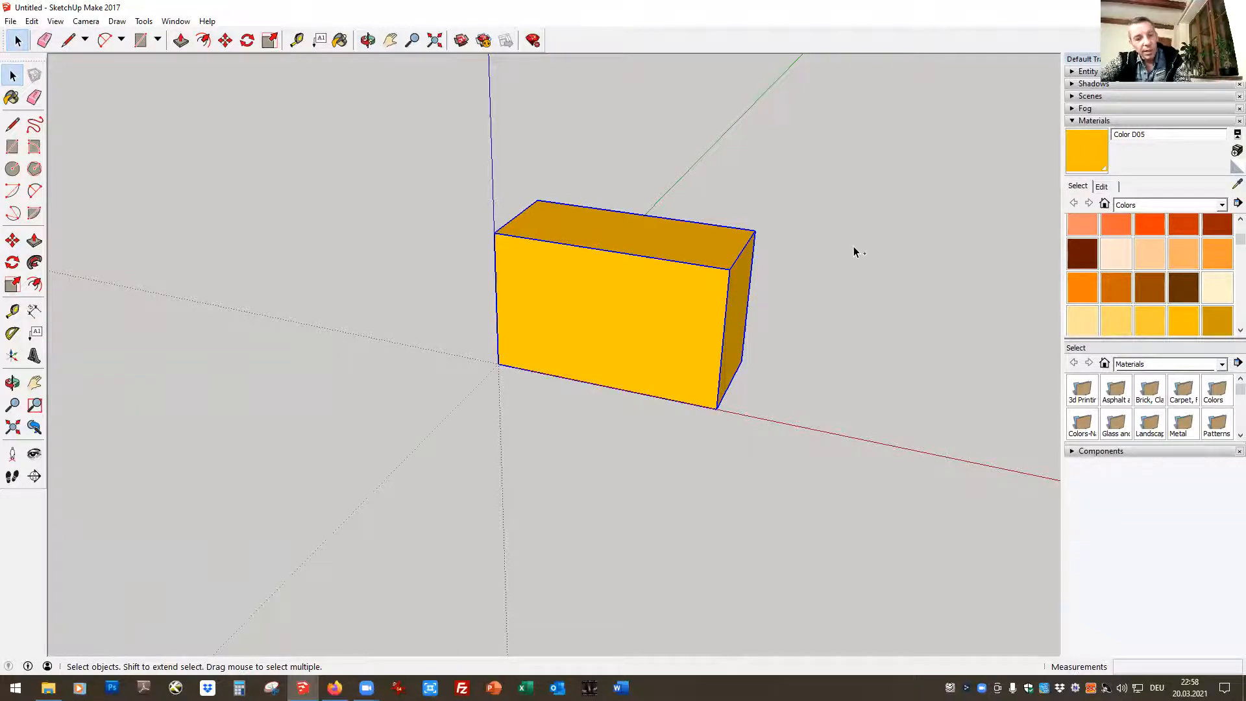
Paste a copy of the Straw Bale on the red axis and move it flush against the first bale's end
key(ctrl+v)
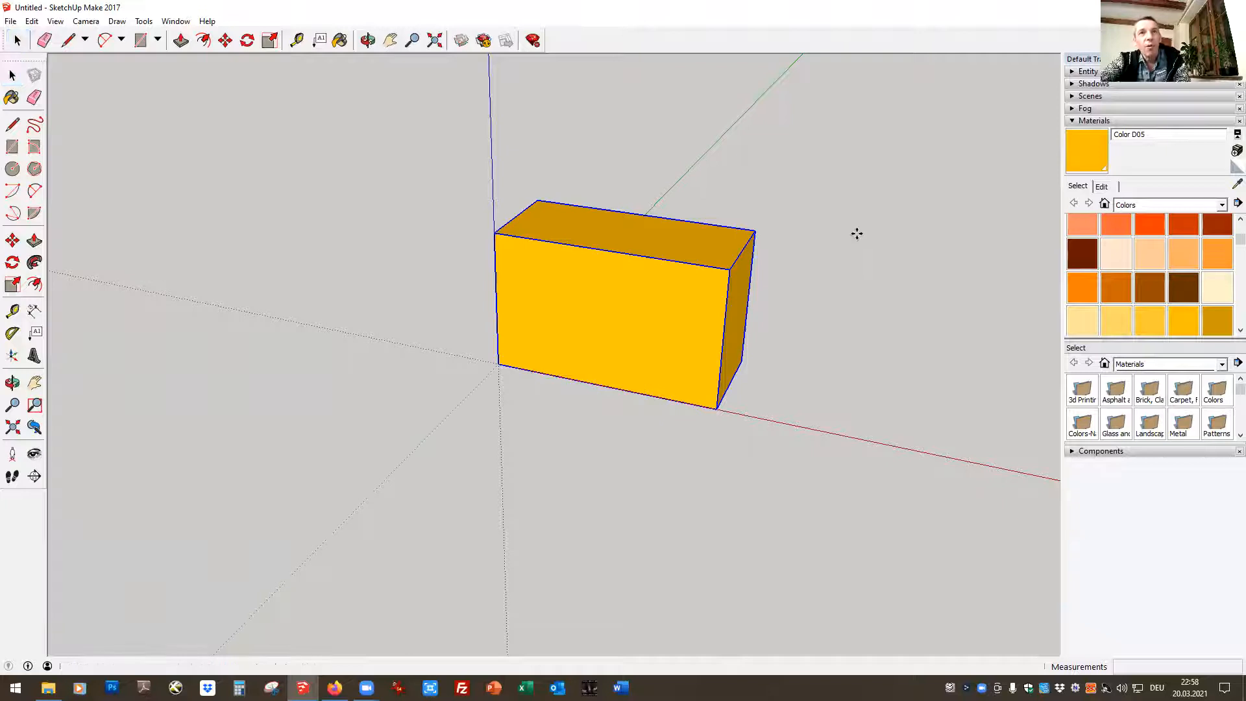
click(744, 418)
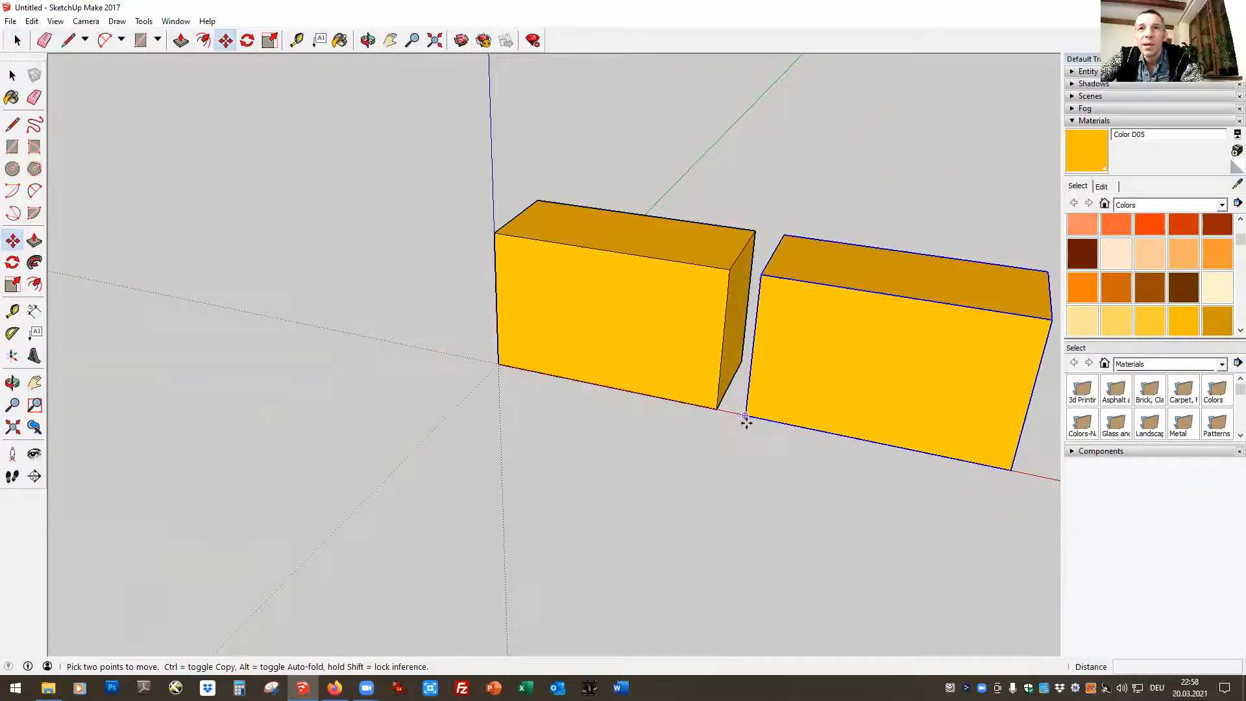
click(745, 416)
click(718, 409)
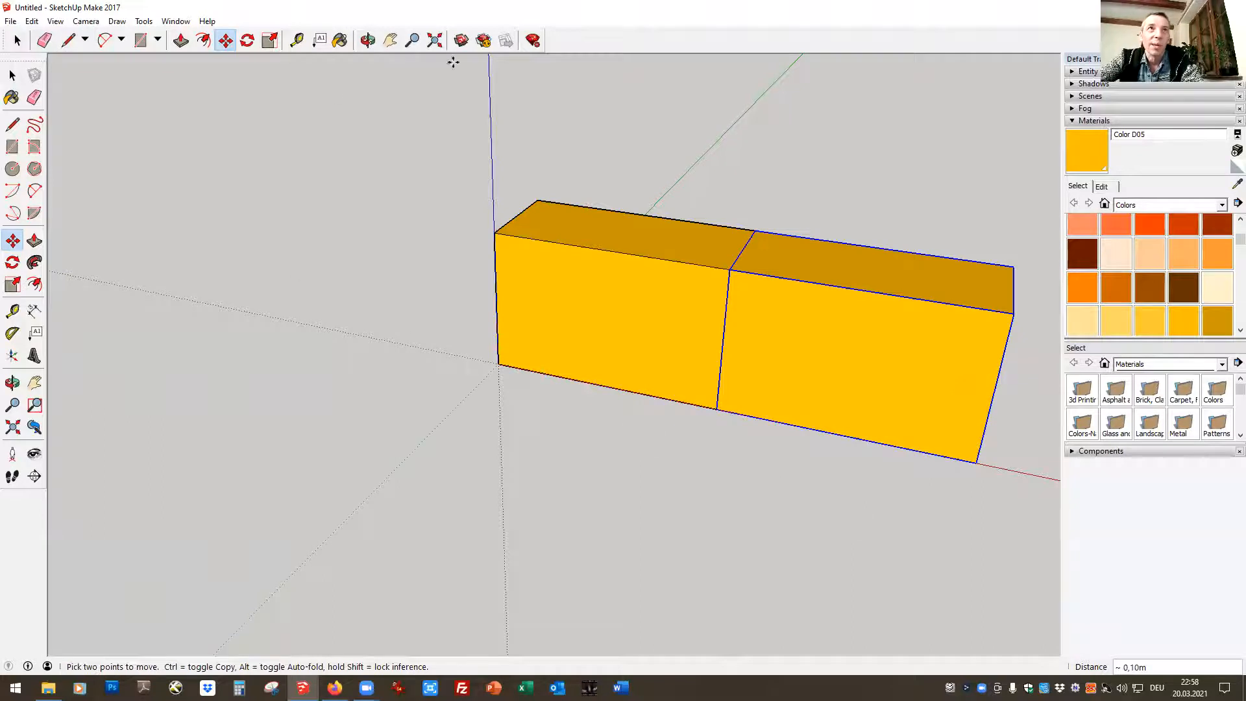
Paste a third Straw Bale on the red axis, snapped directly to the end of the second bale
click(390, 41)
drag(693, 381, 439, 439)
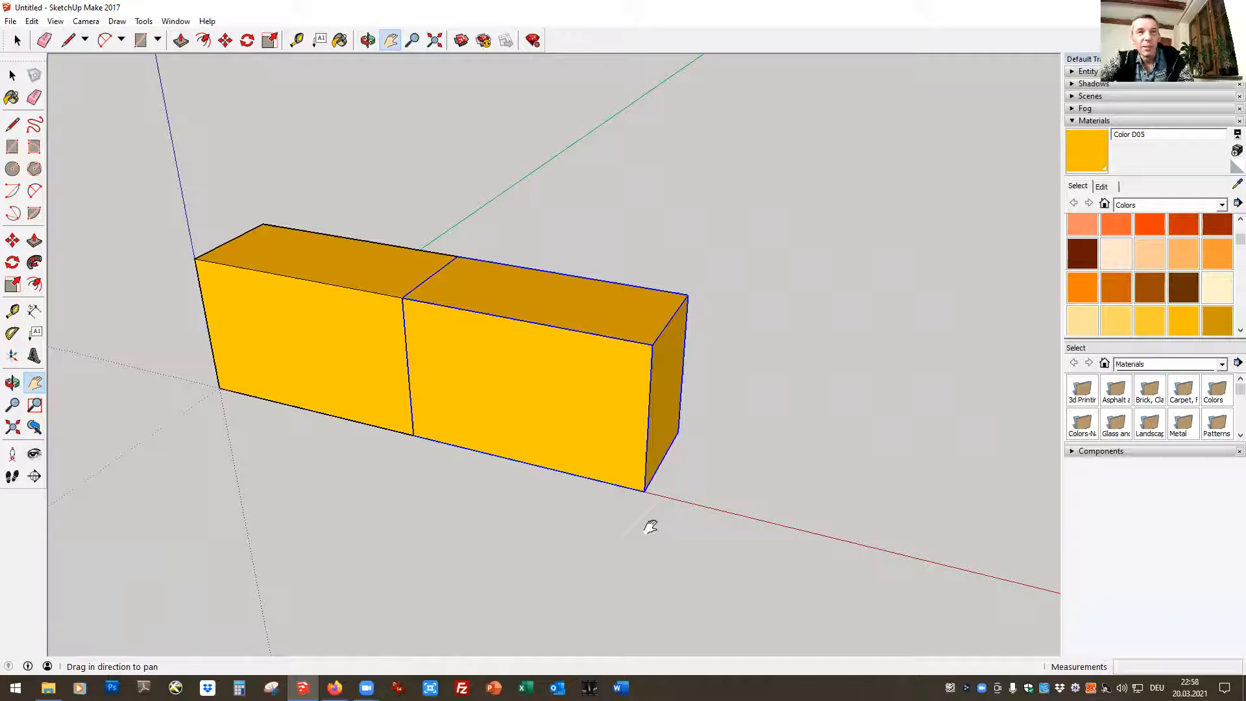
key(ctrl+v)
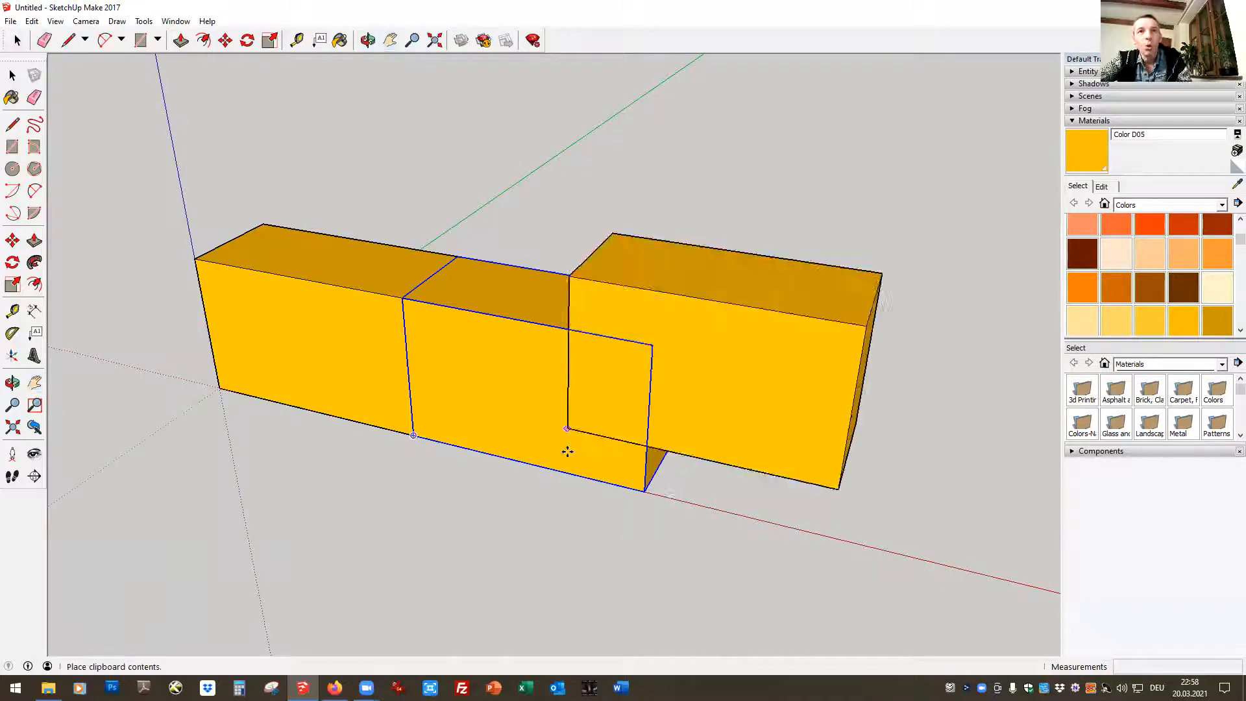
click(647, 491)
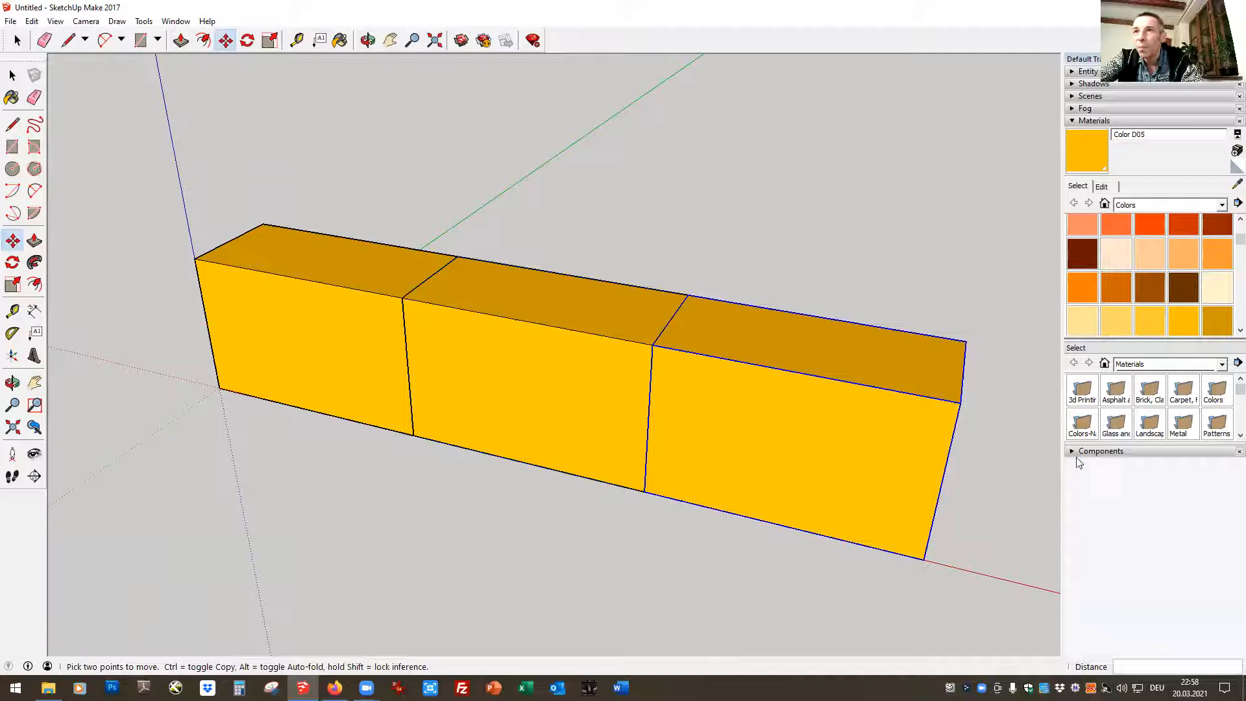
Insert three Straw Bale instances from the model's component list as a second course directly on top of the lower bales
click(1078, 451)
click(1088, 618)
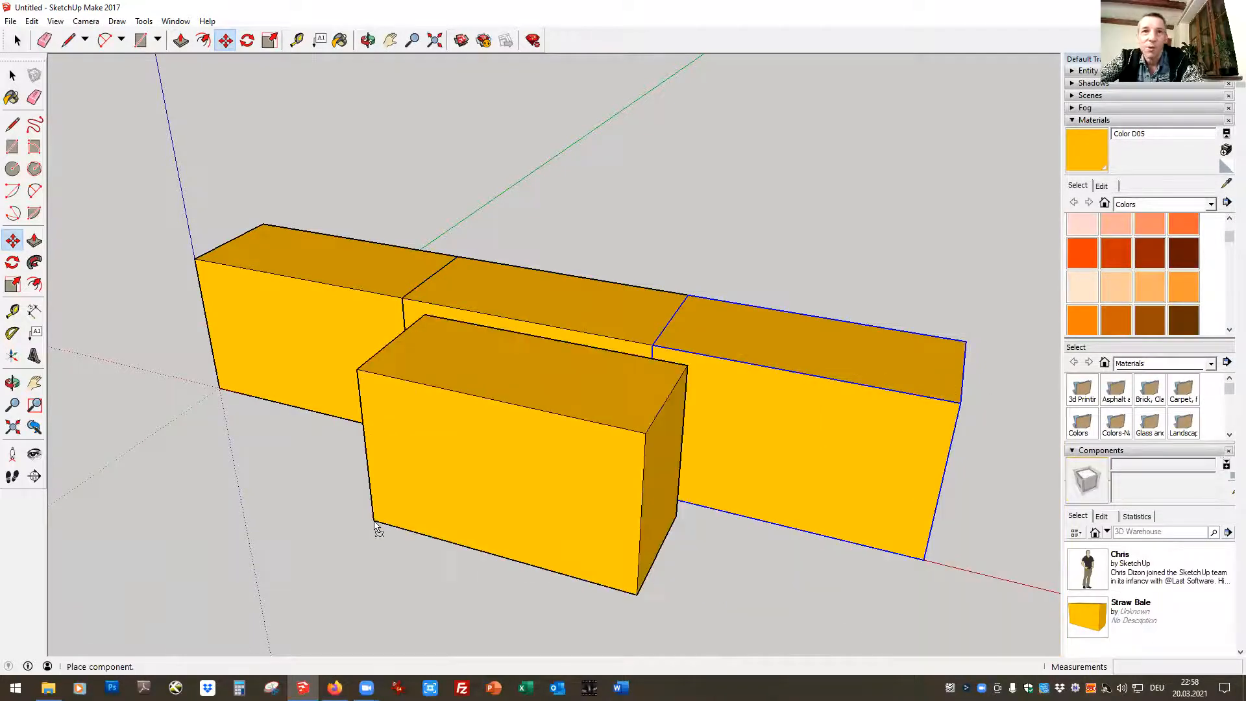
click(201, 257)
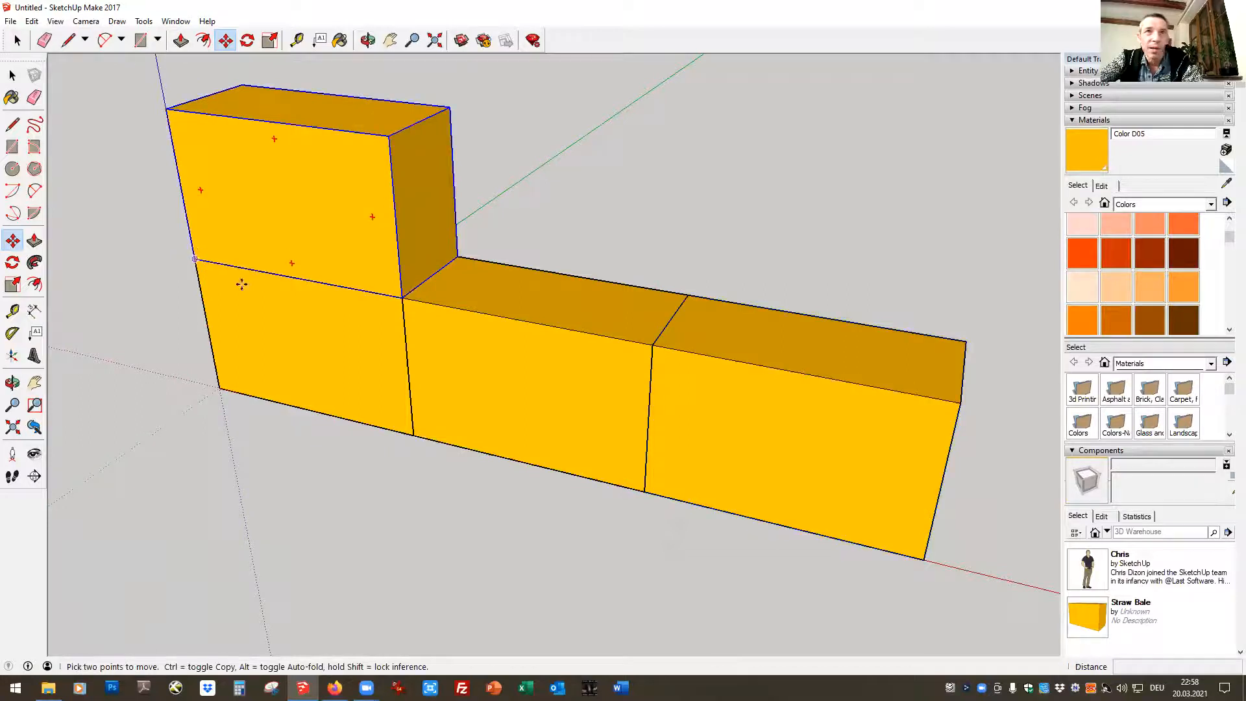
click(1088, 620)
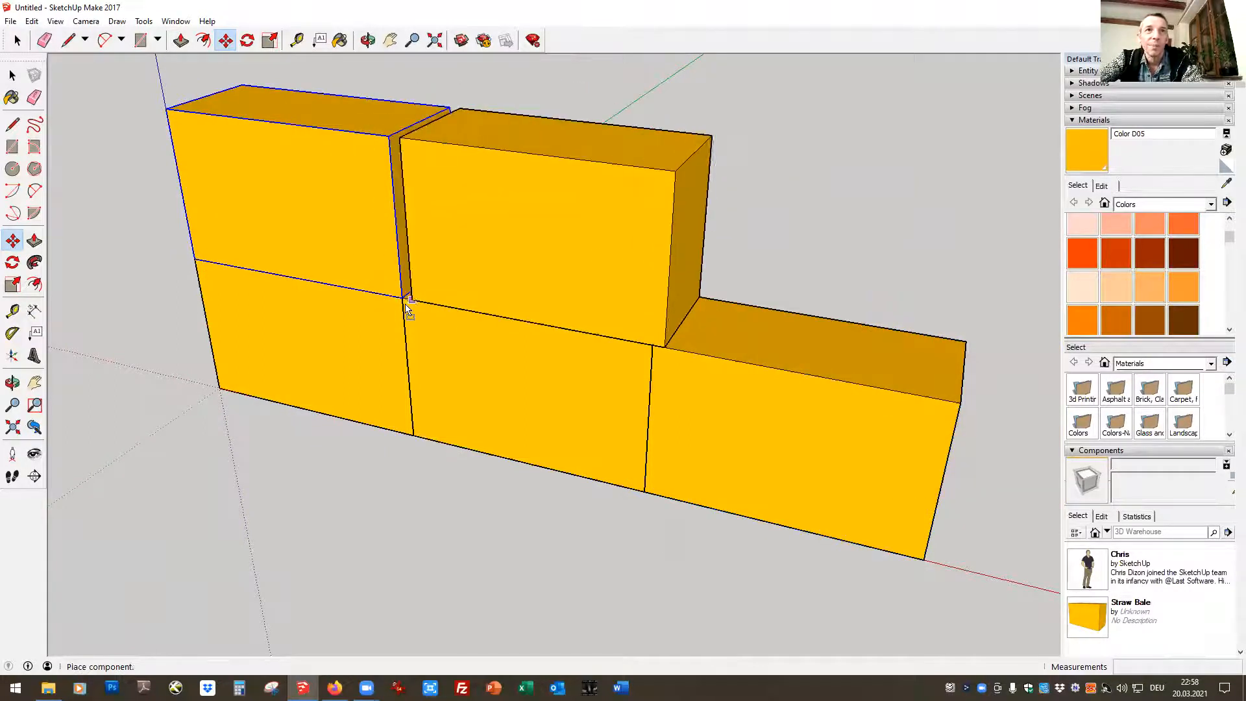
click(405, 302)
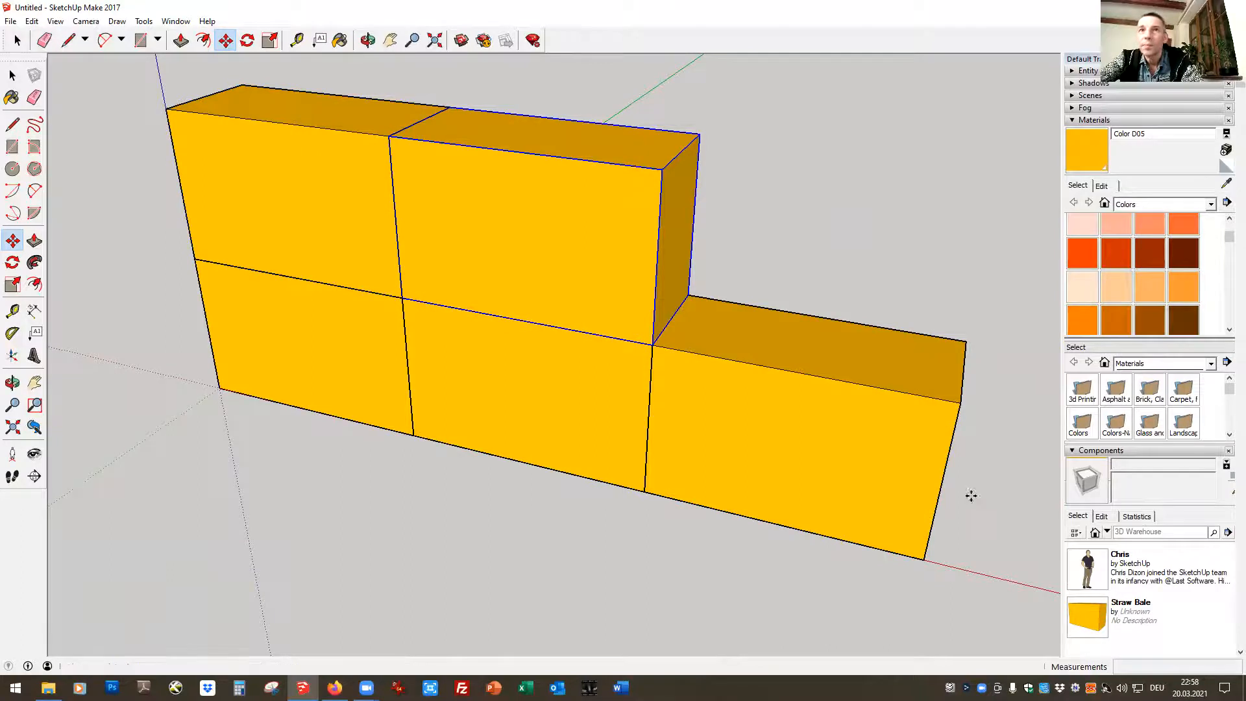
click(653, 344)
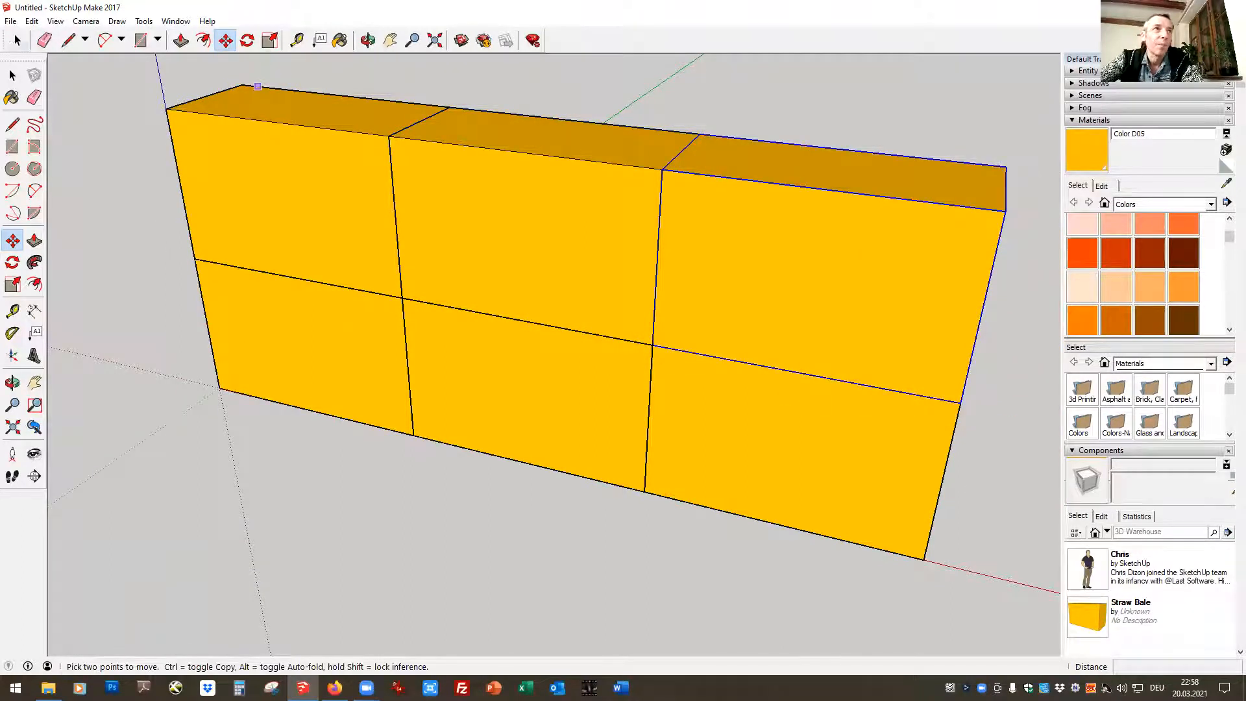
click(18, 40)
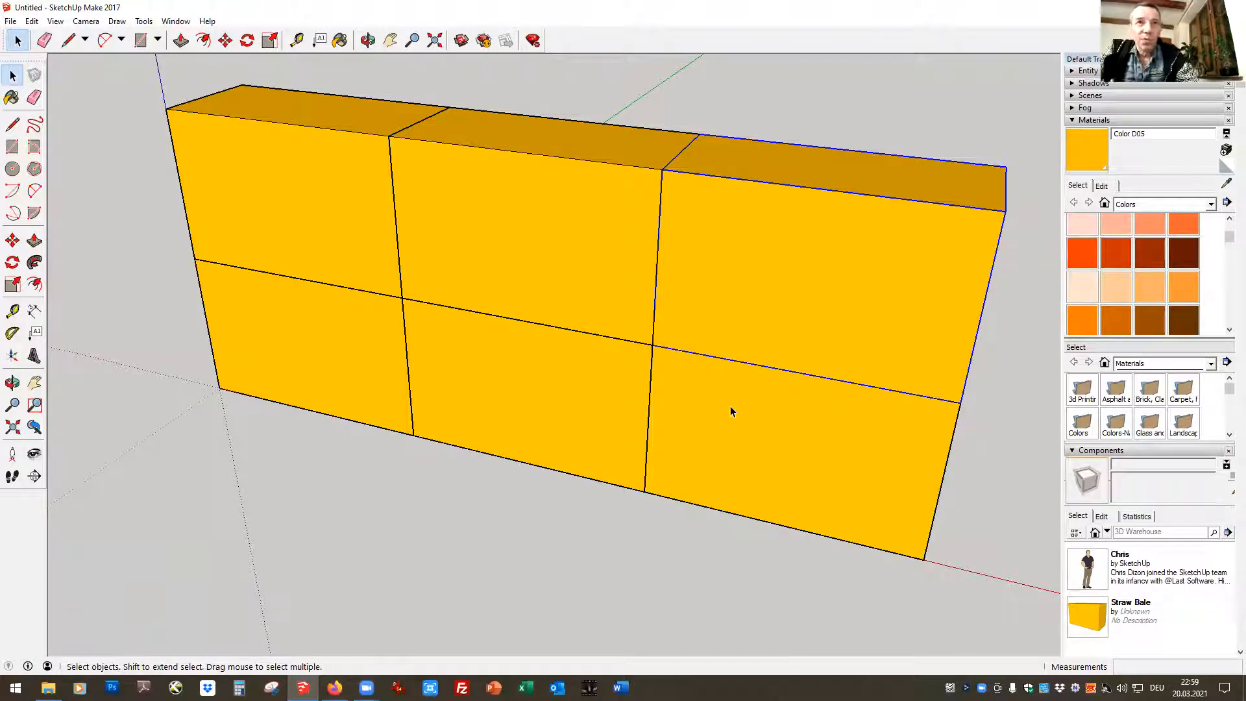
click(990, 519)
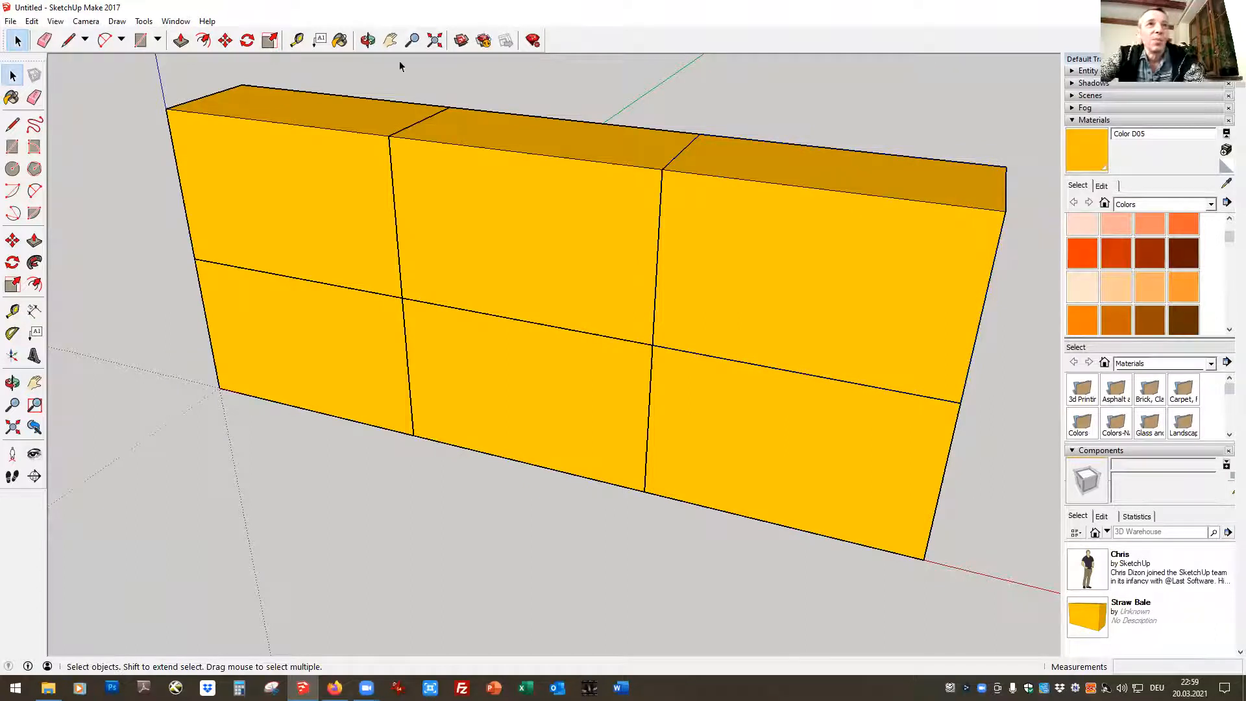
Measure the wall with the Tape Measure from its lower corner at the origin and inspect the wall from behind
click(297, 42)
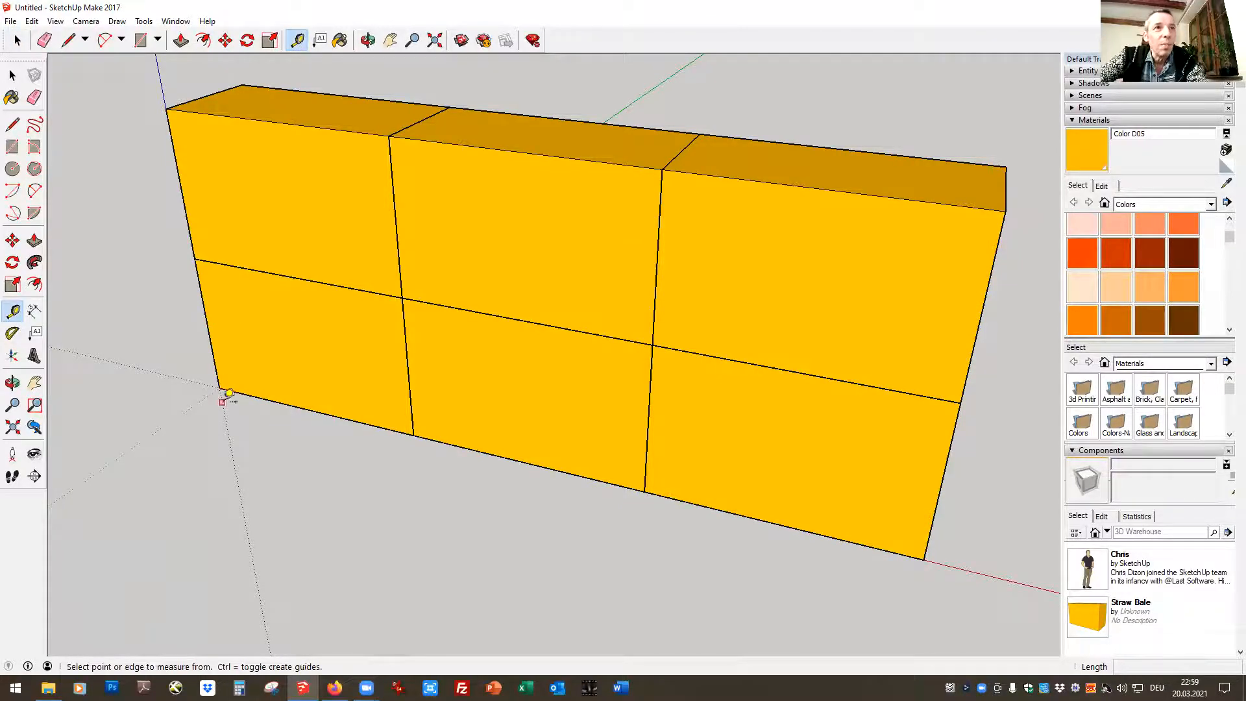
click(219, 387)
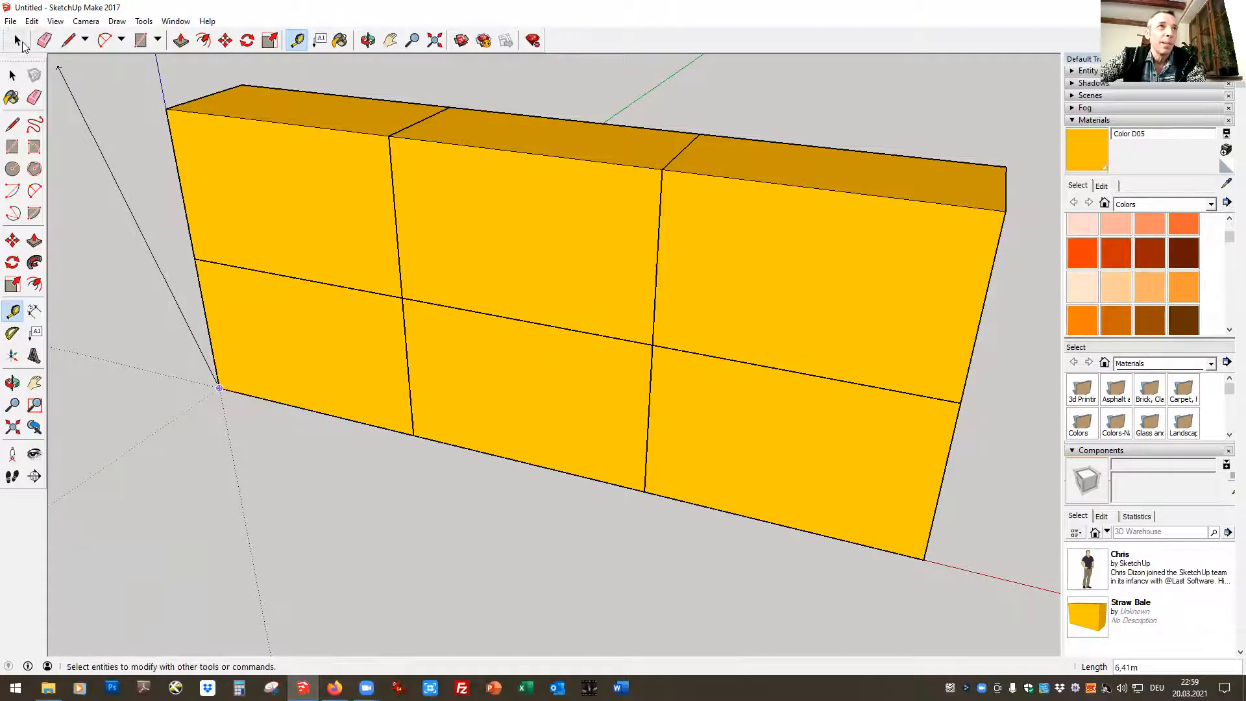
click(18, 40)
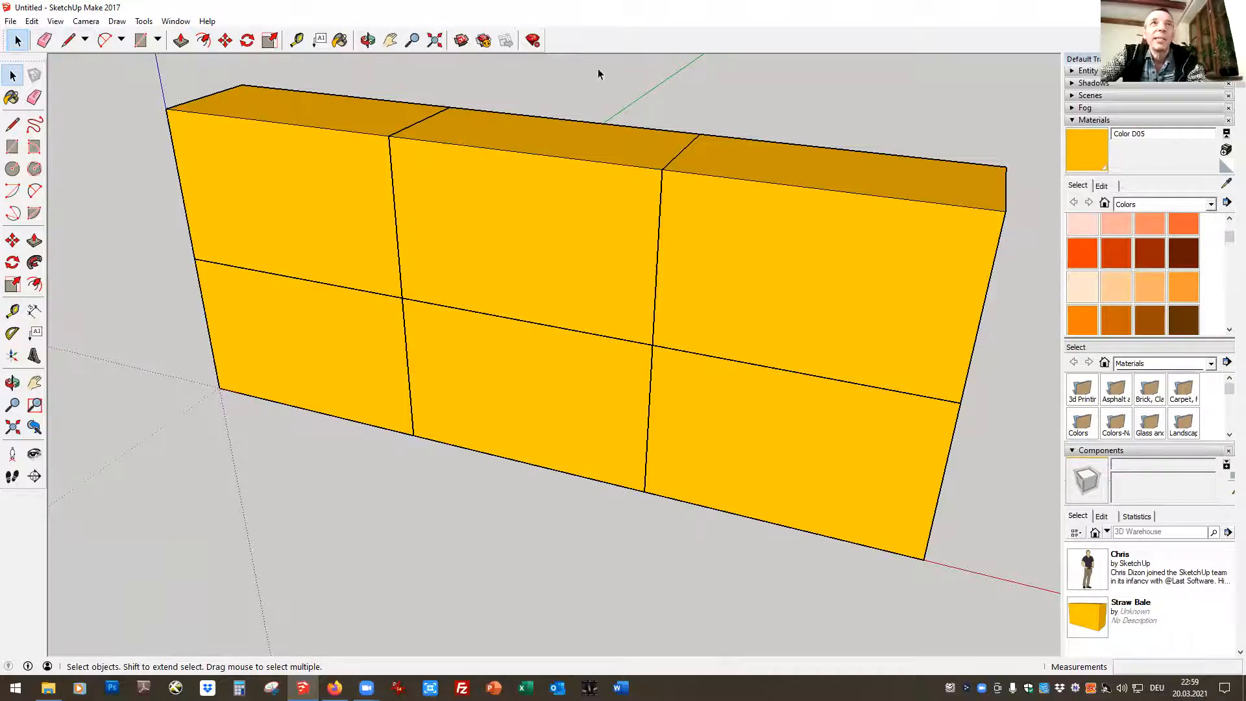
click(367, 40)
drag(978, 407, 214, 463)
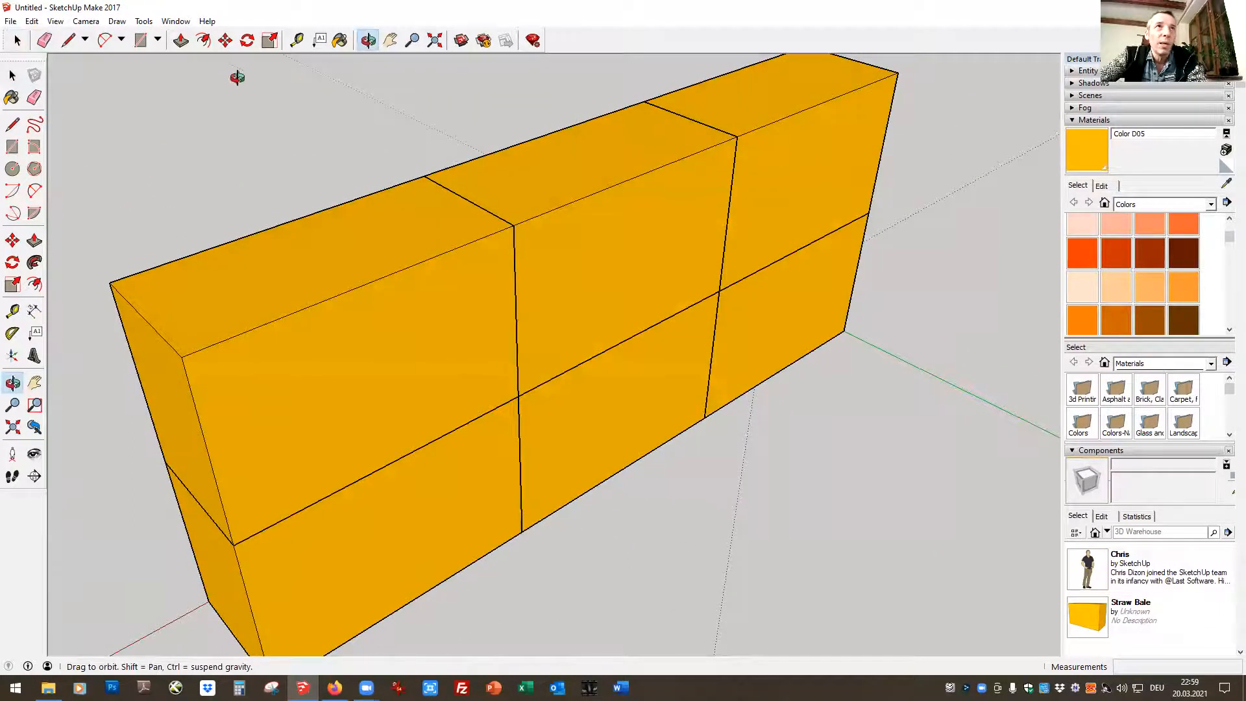
Draw a 0,14 by 0,06 m rectangle on the ground, starting on the green axis beside the bale wall
click(141, 40)
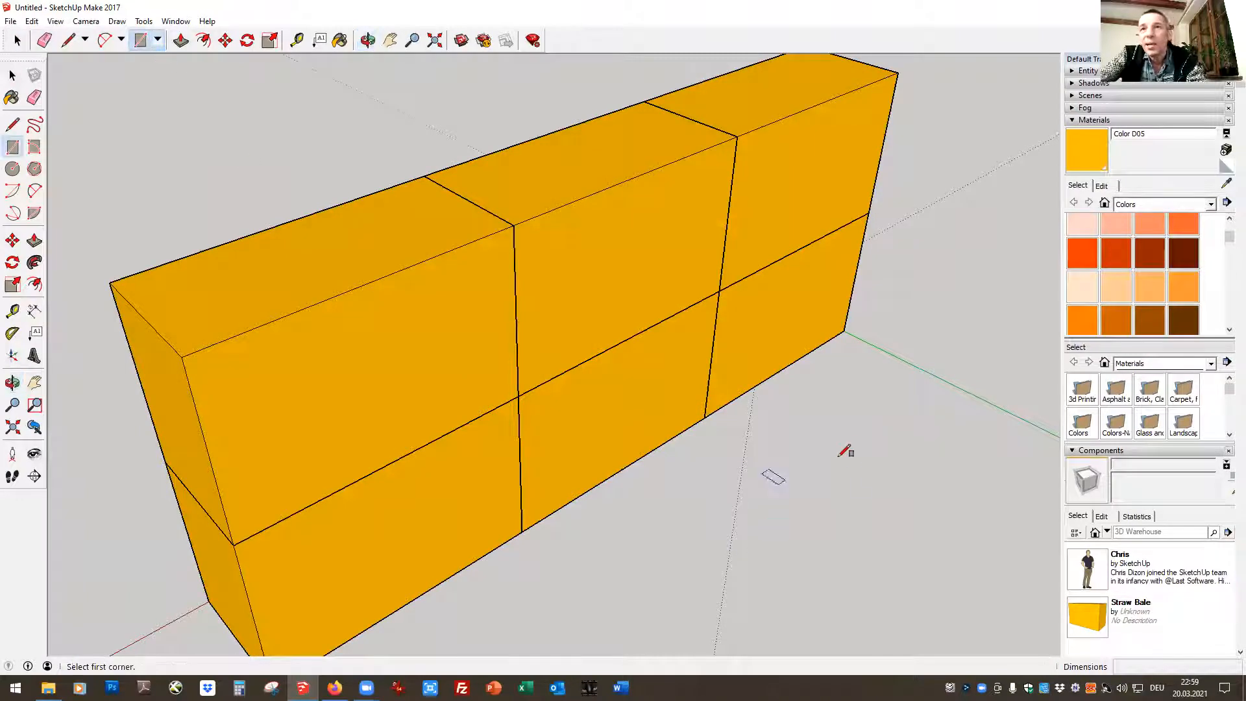
click(893, 356)
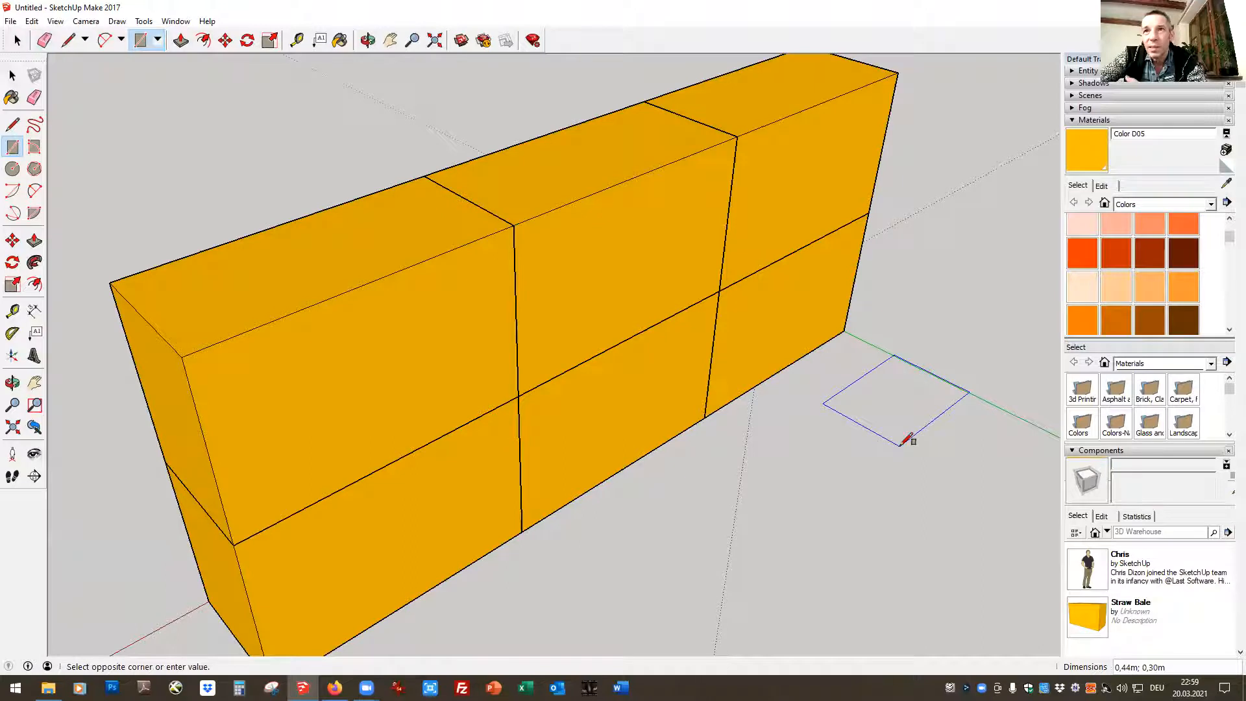
click(899, 446)
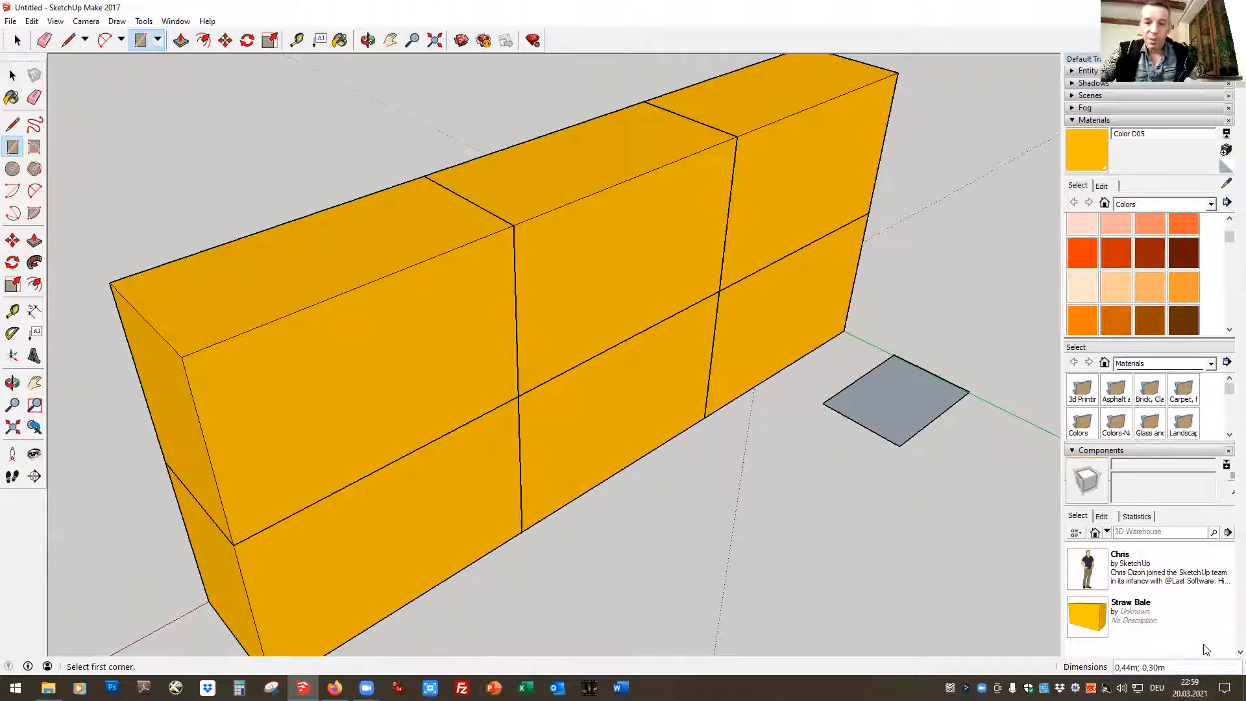
text(0)
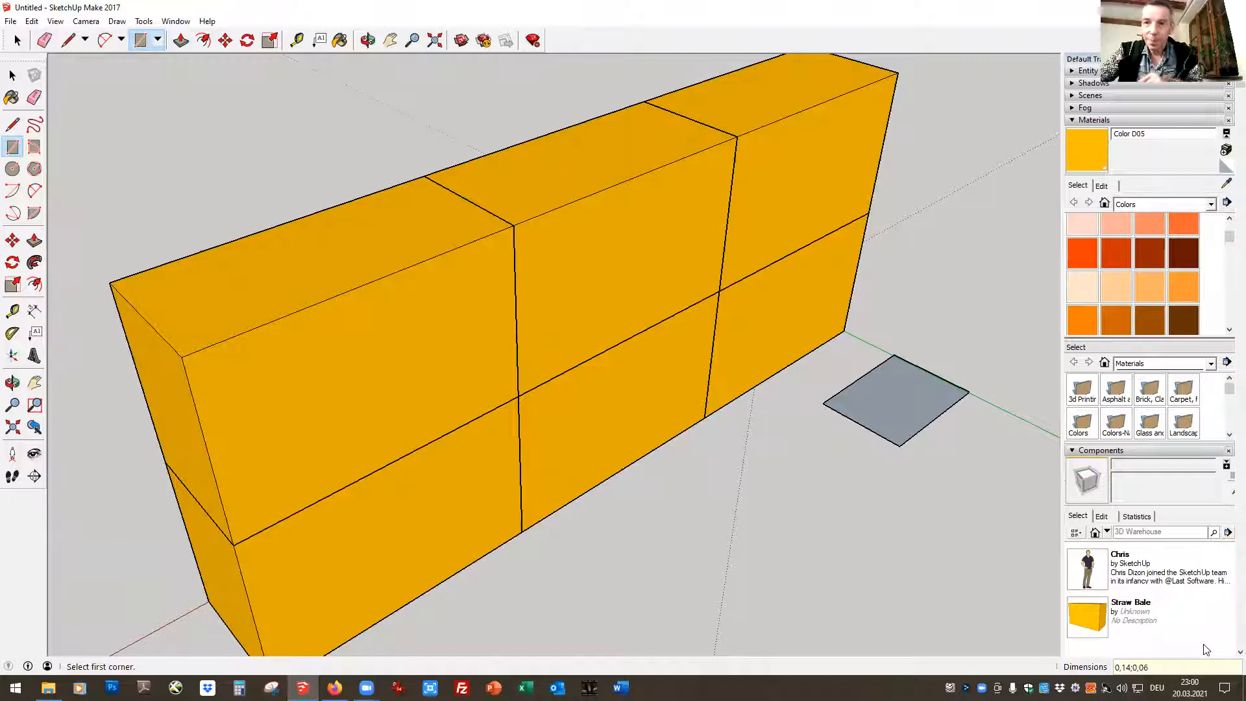
key(Return)
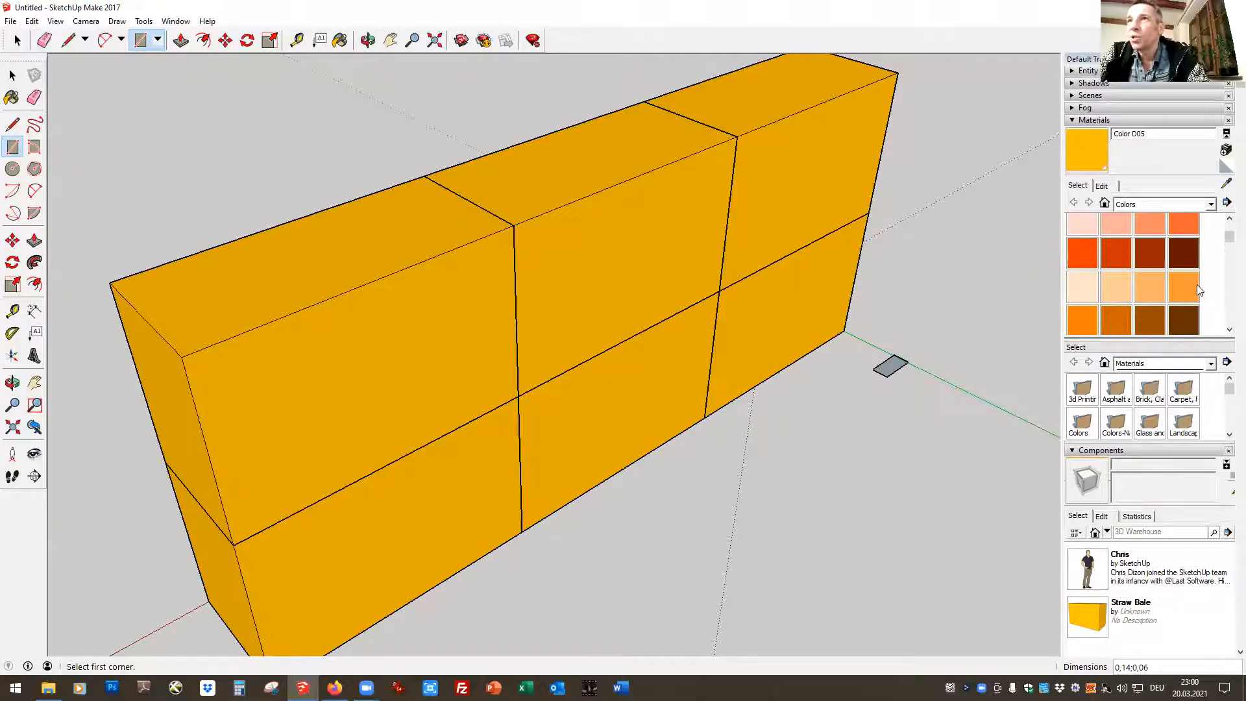
Paint the small rectangle beside the wall with the brown Color D07
scroll(1197, 284, down, 3)
click(1150, 232)
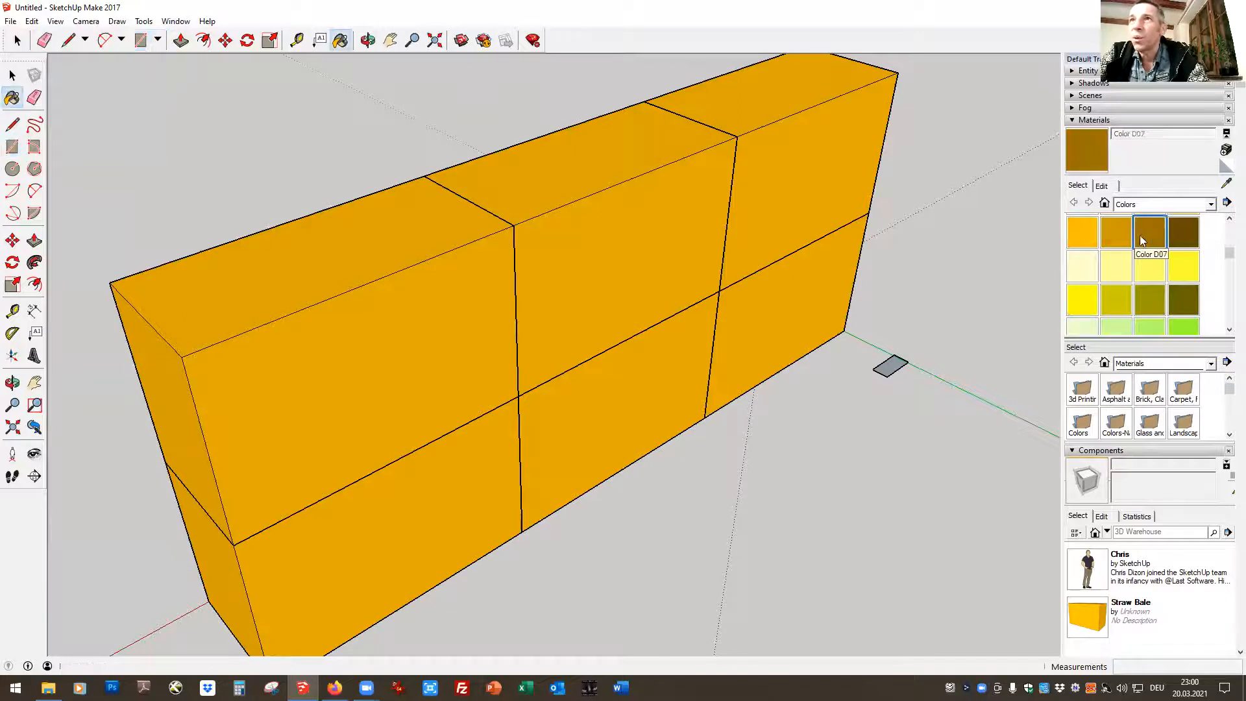
click(909, 361)
Select the whole brown rectangle and make it a component named "post"
click(12, 75)
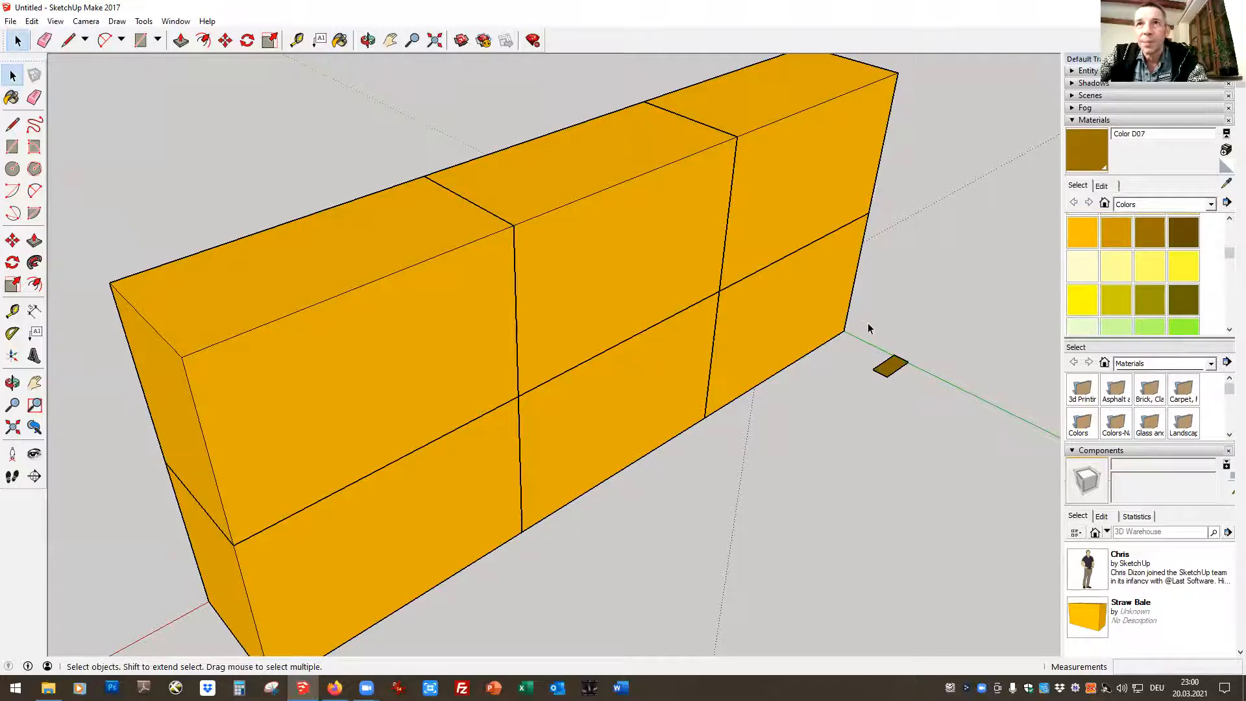
drag(869, 399, 953, 403)
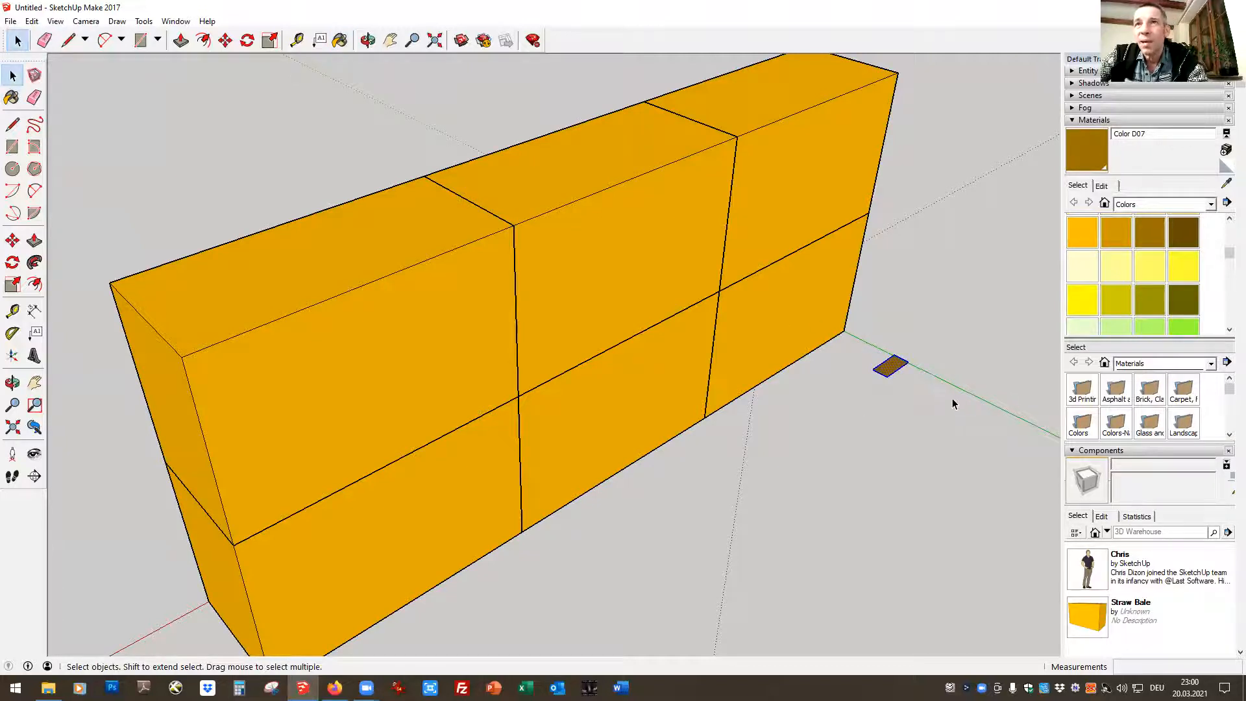
right_click(887, 363)
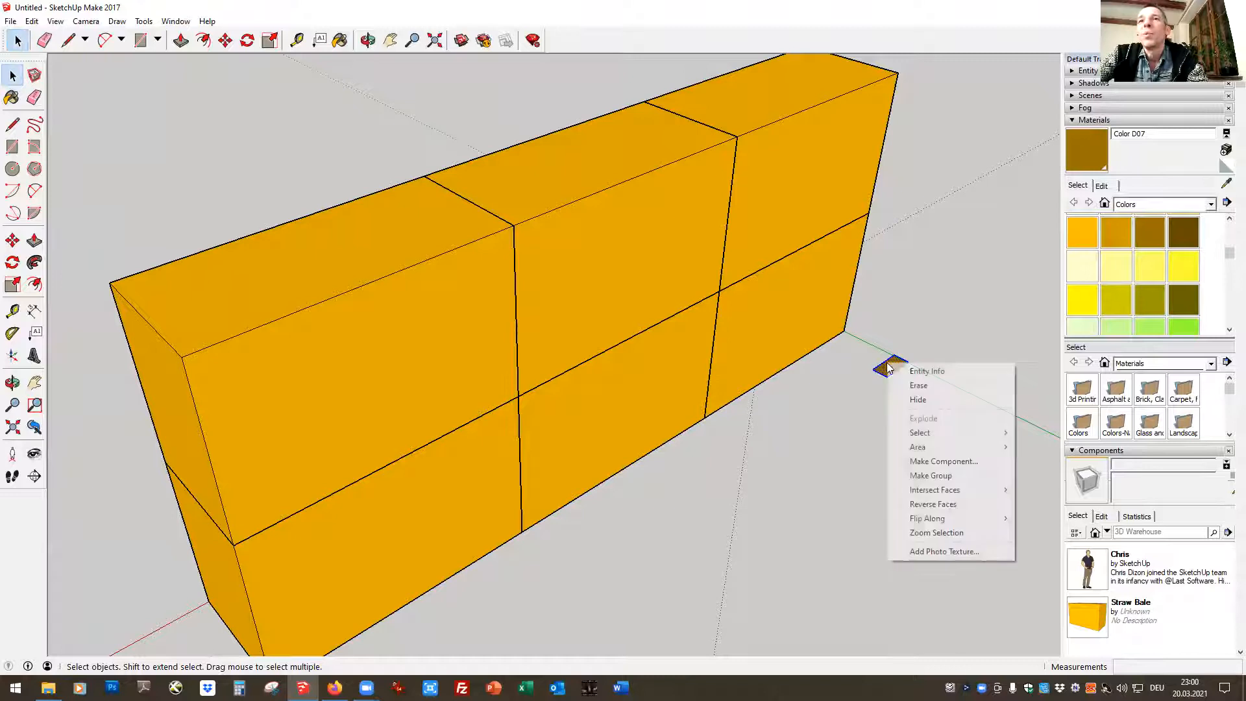
click(929, 462)
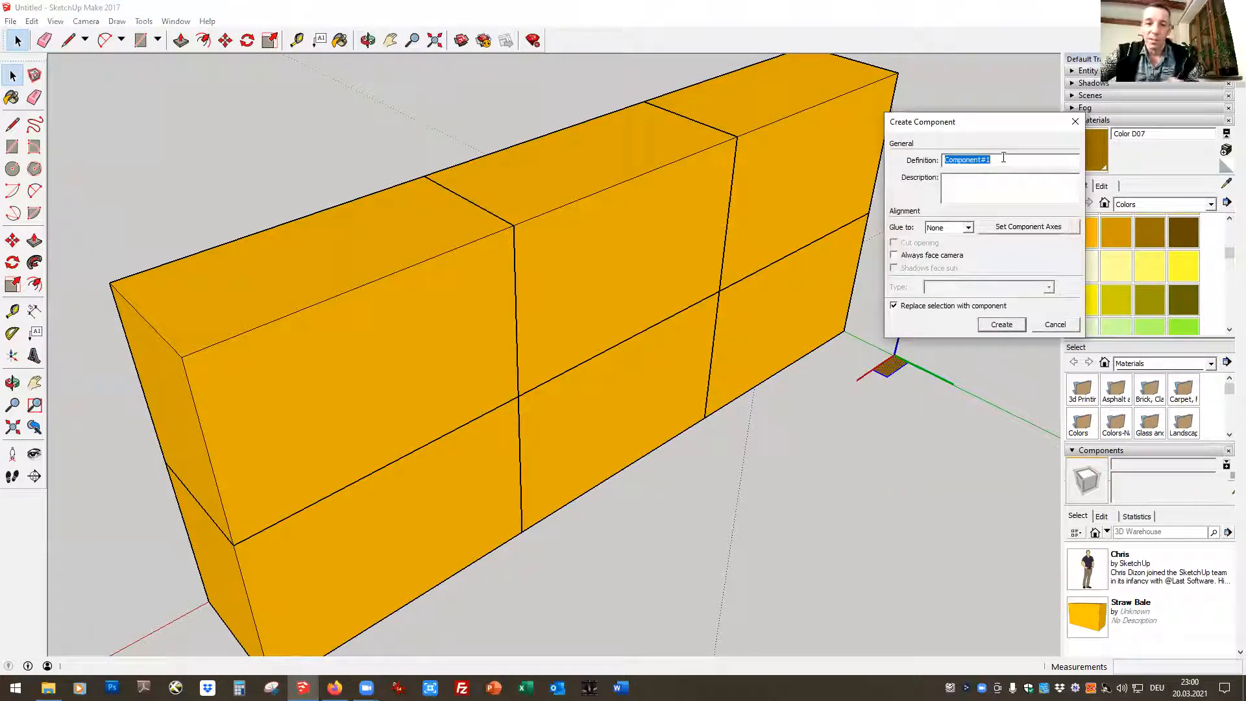
text(post)
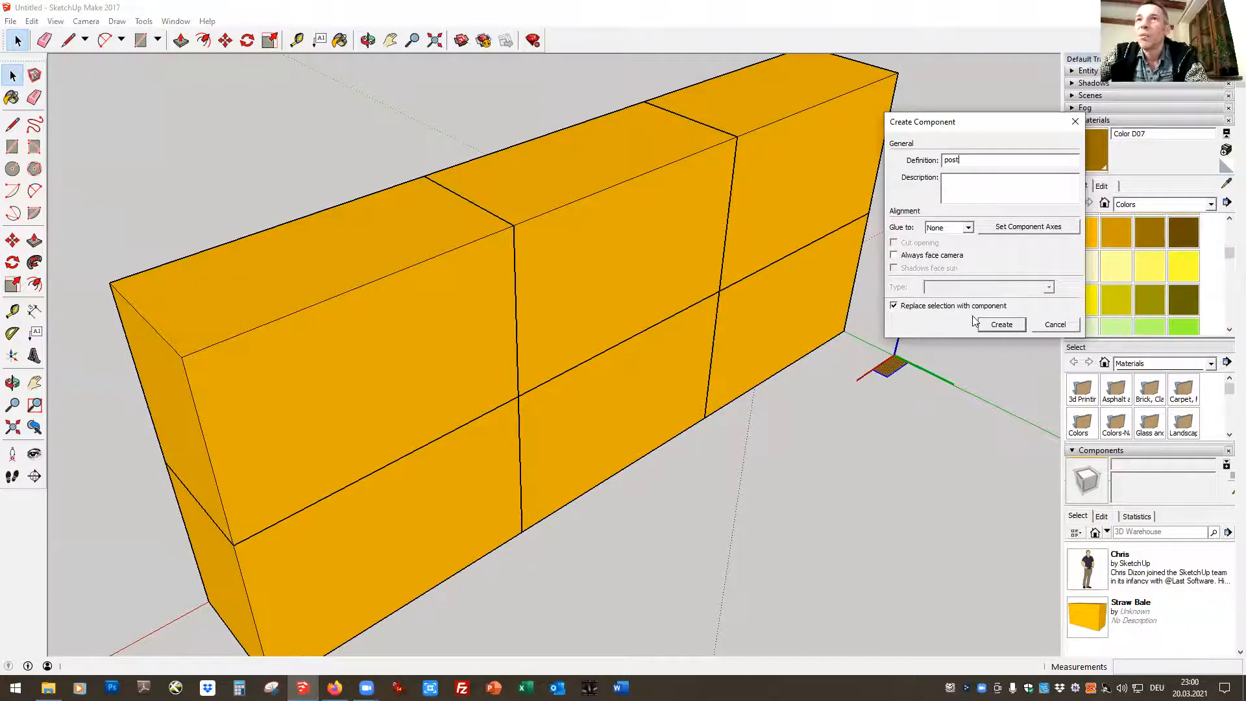
click(1002, 324)
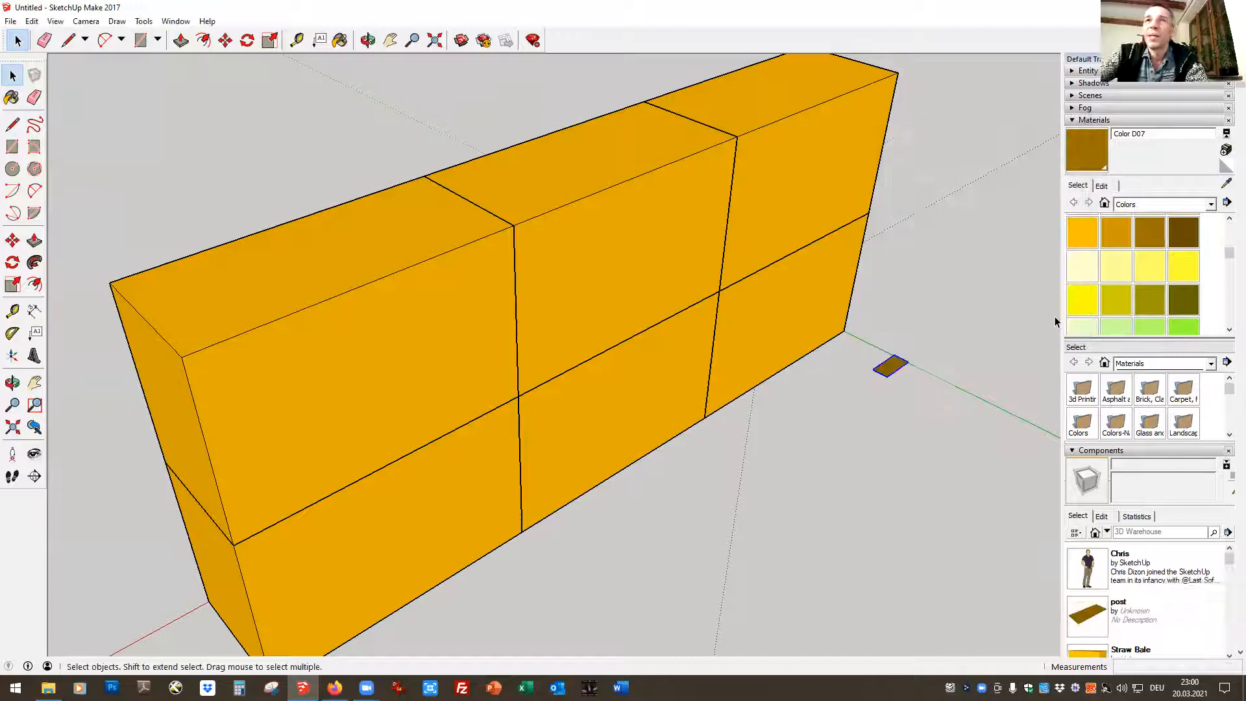
Open the post component for editing, extrude its face upward 2,50 m with Push/Pull, and close the component
double_click(889, 368)
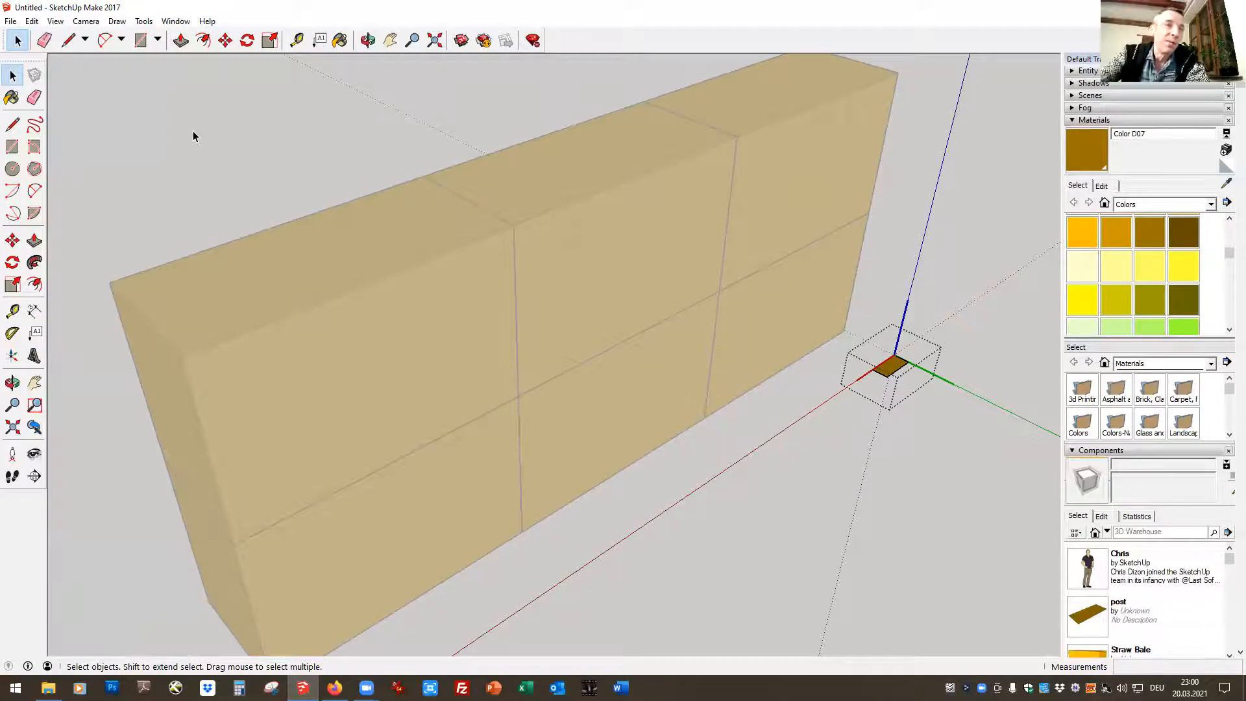
scroll(967, 464, down, 3)
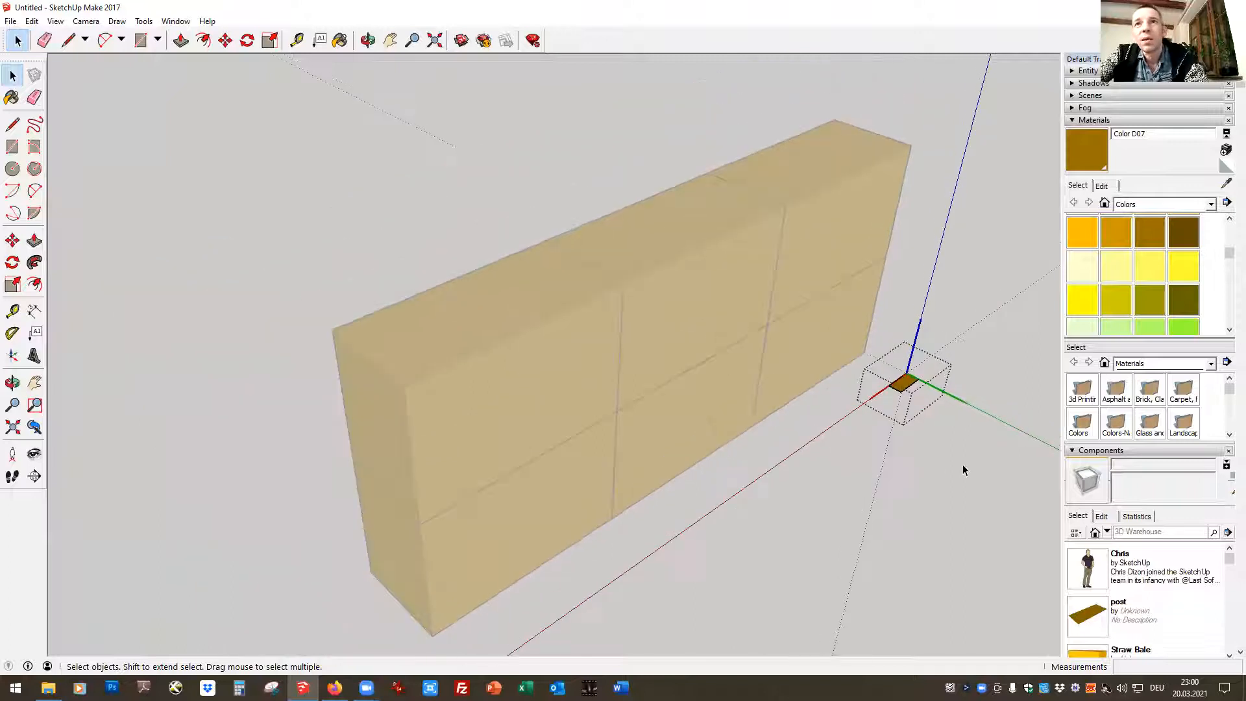
click(390, 40)
drag(923, 423, 551, 560)
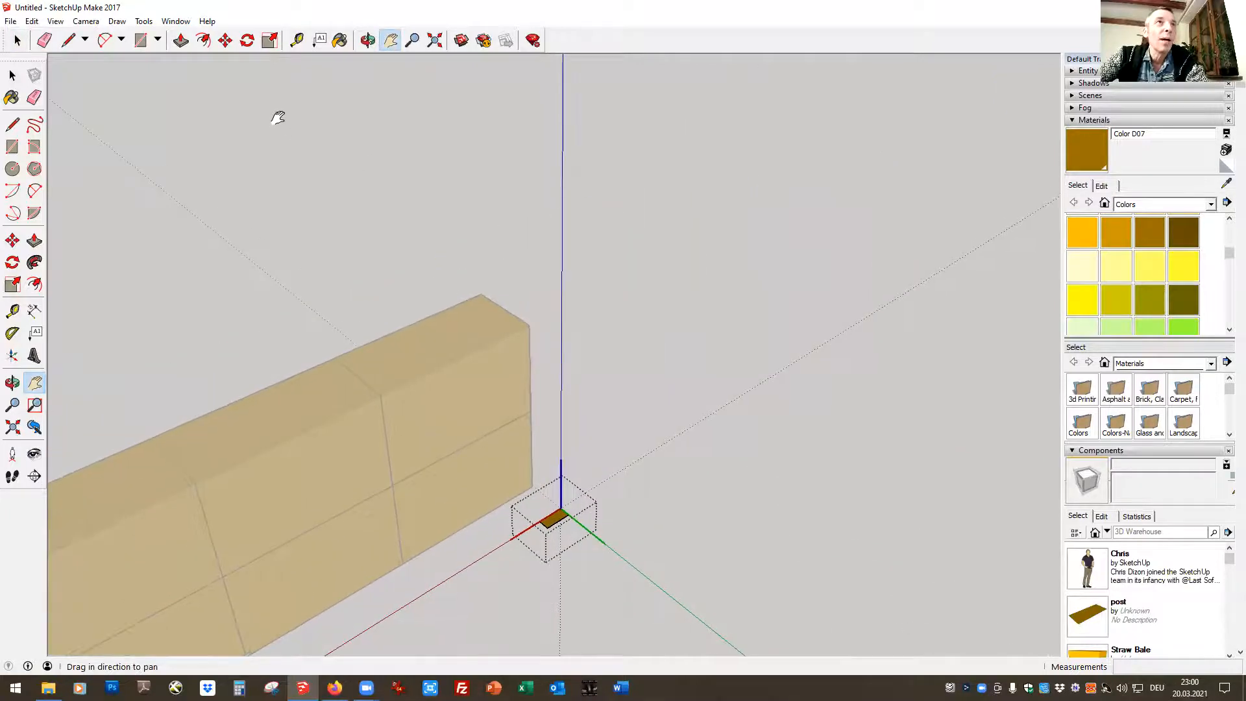
click(180, 41)
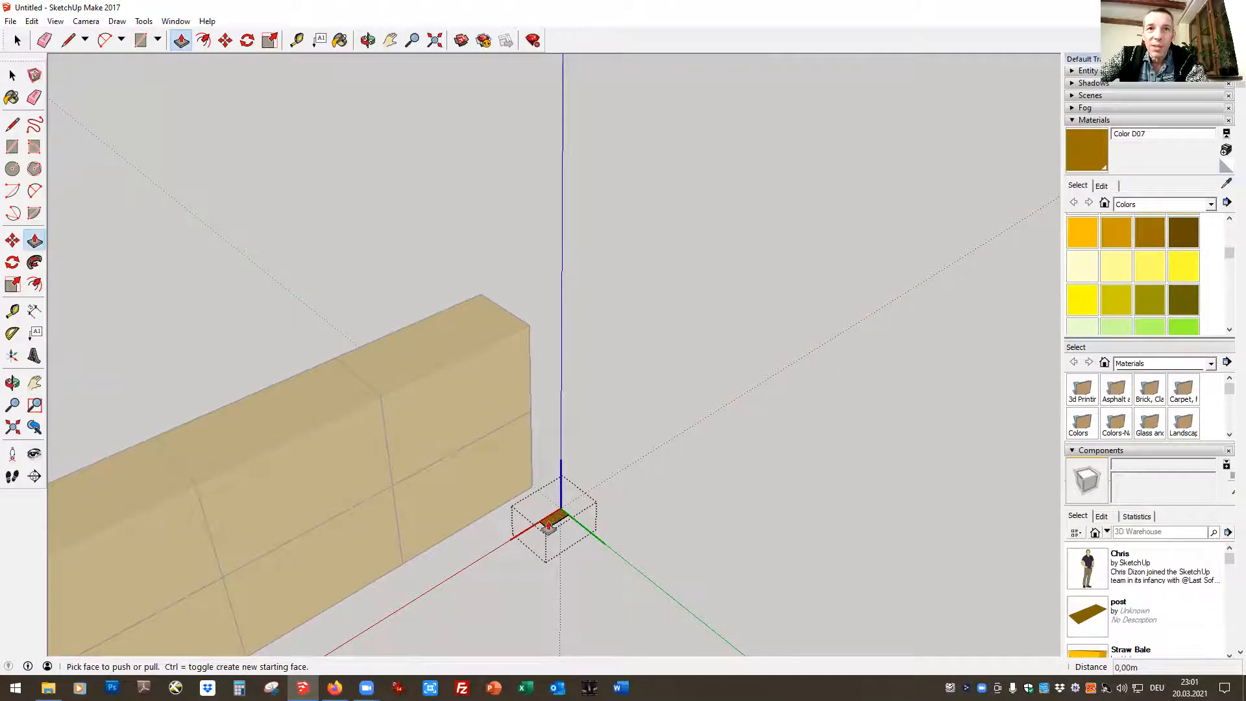
drag(550, 527, 522, 76)
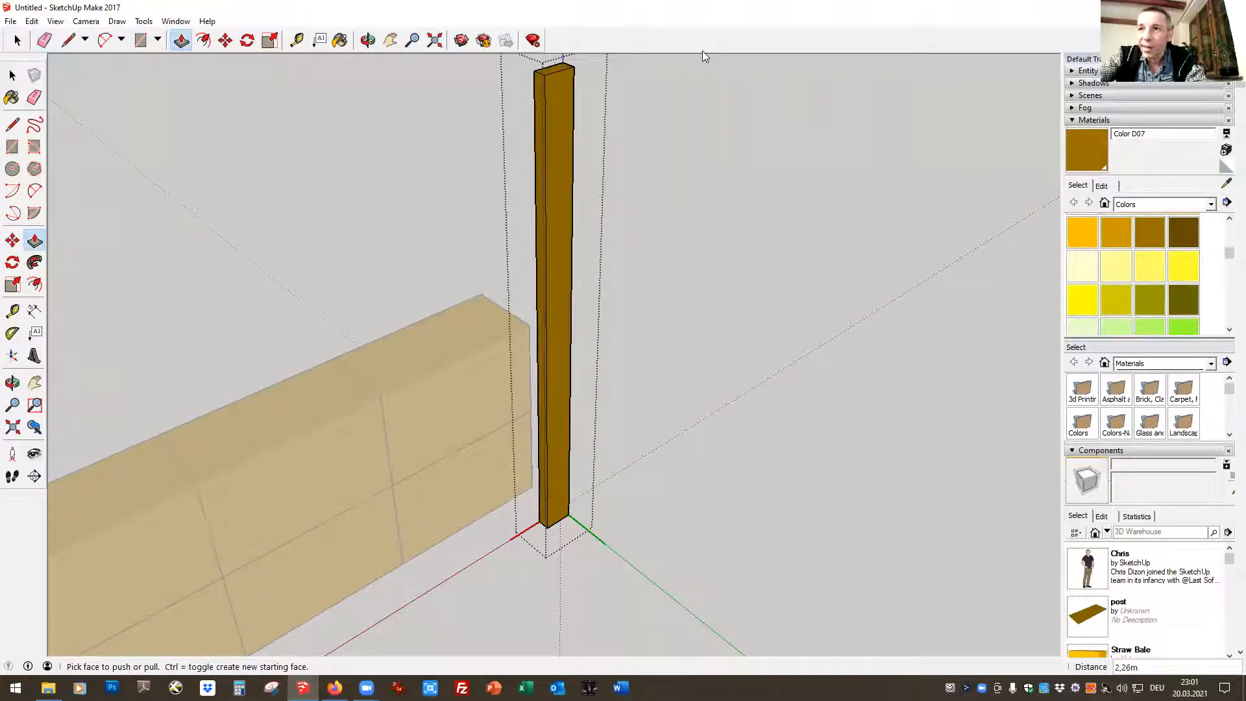
text(2)
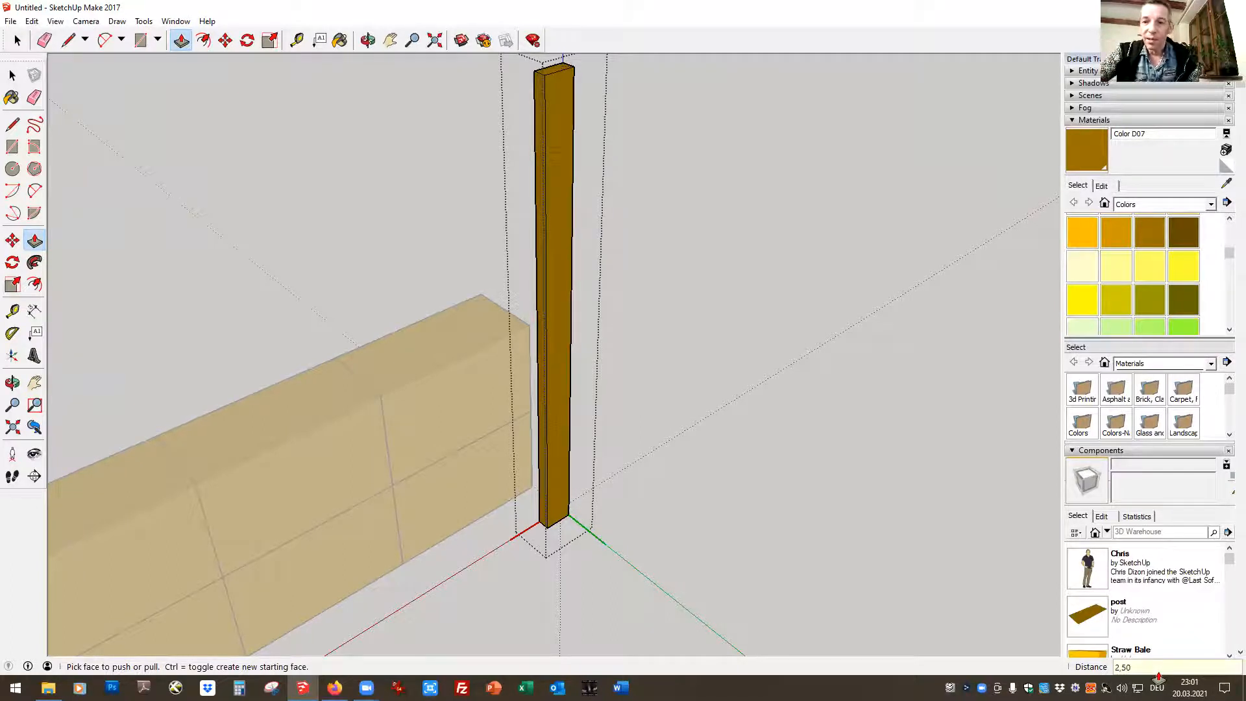
text(,50)
key(Return)
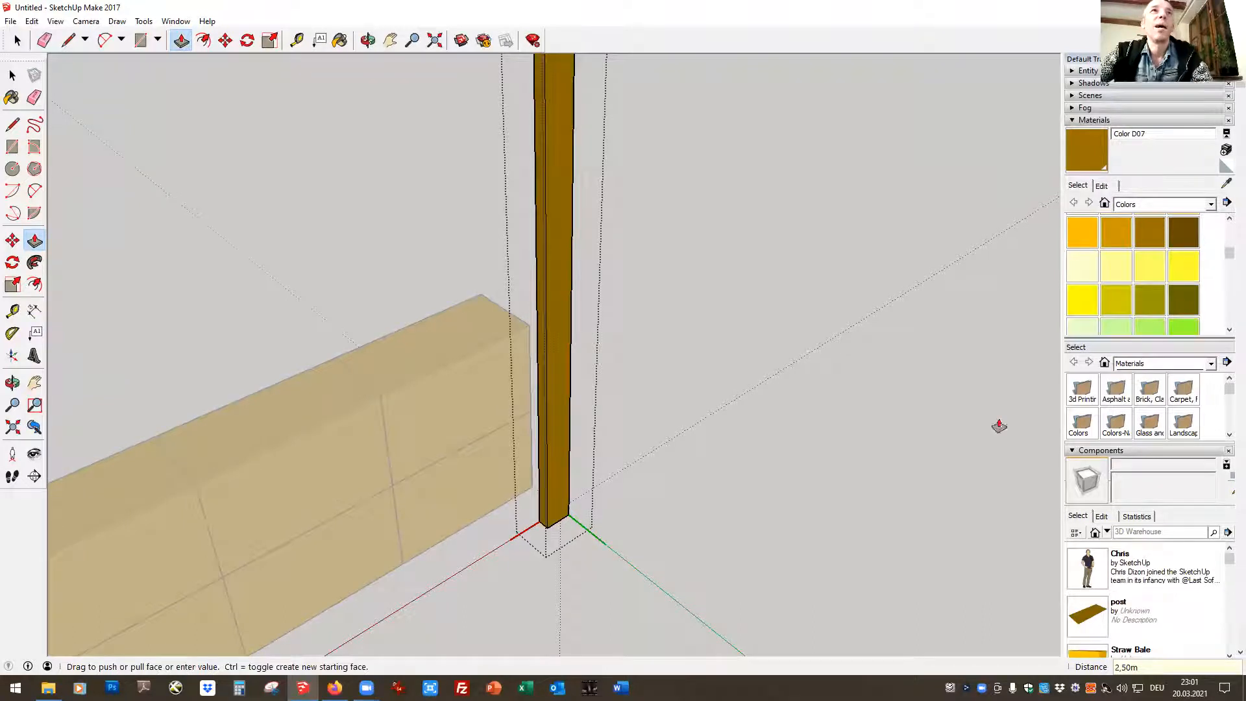
click(392, 41)
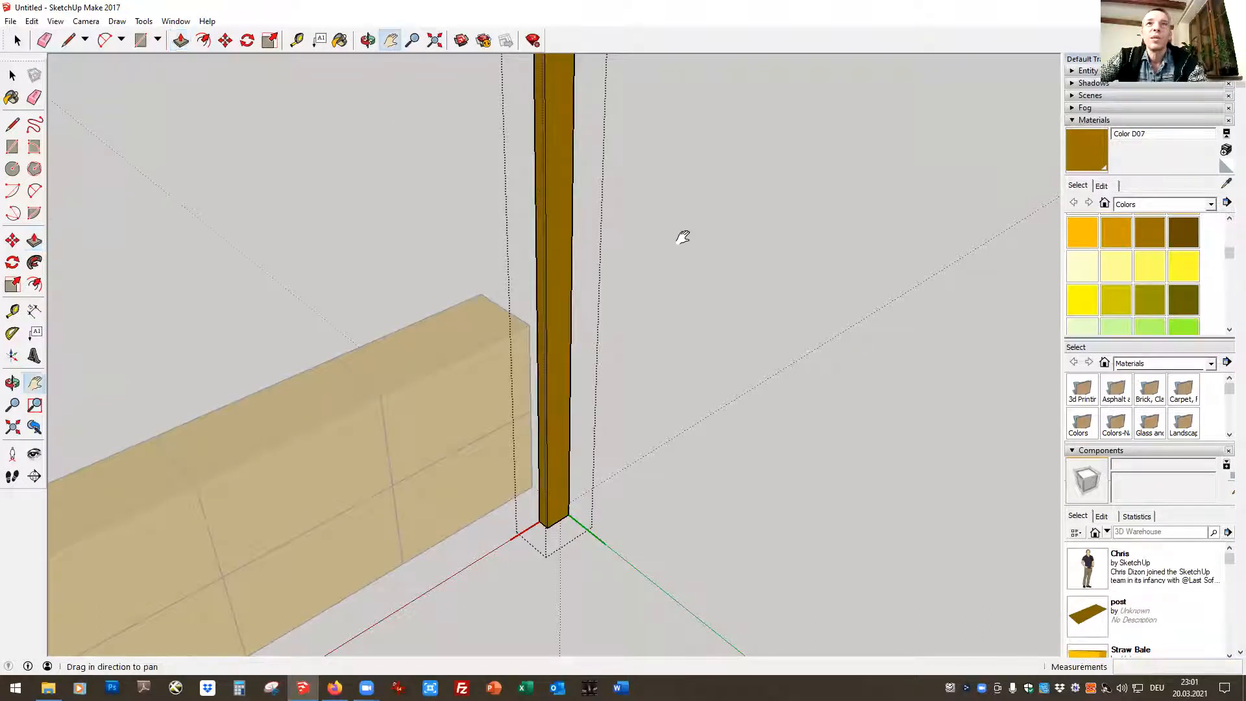
key(space)
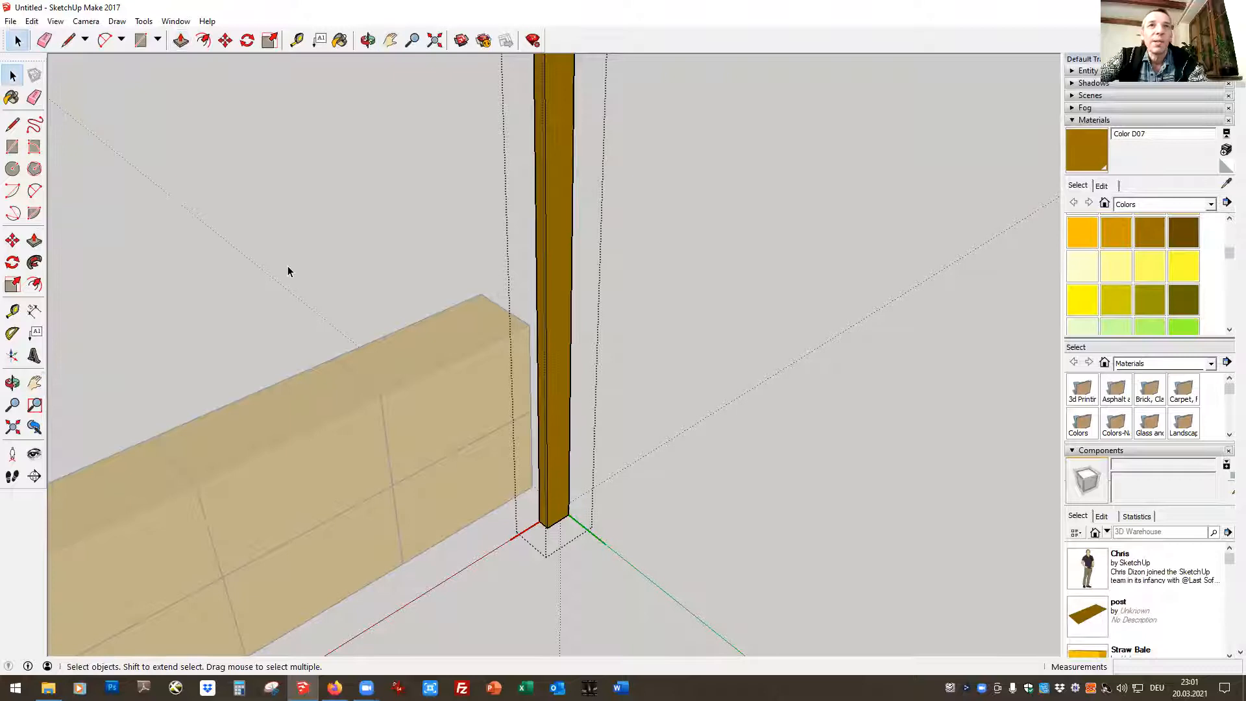
click(287, 266)
scroll(790, 336, down, 2)
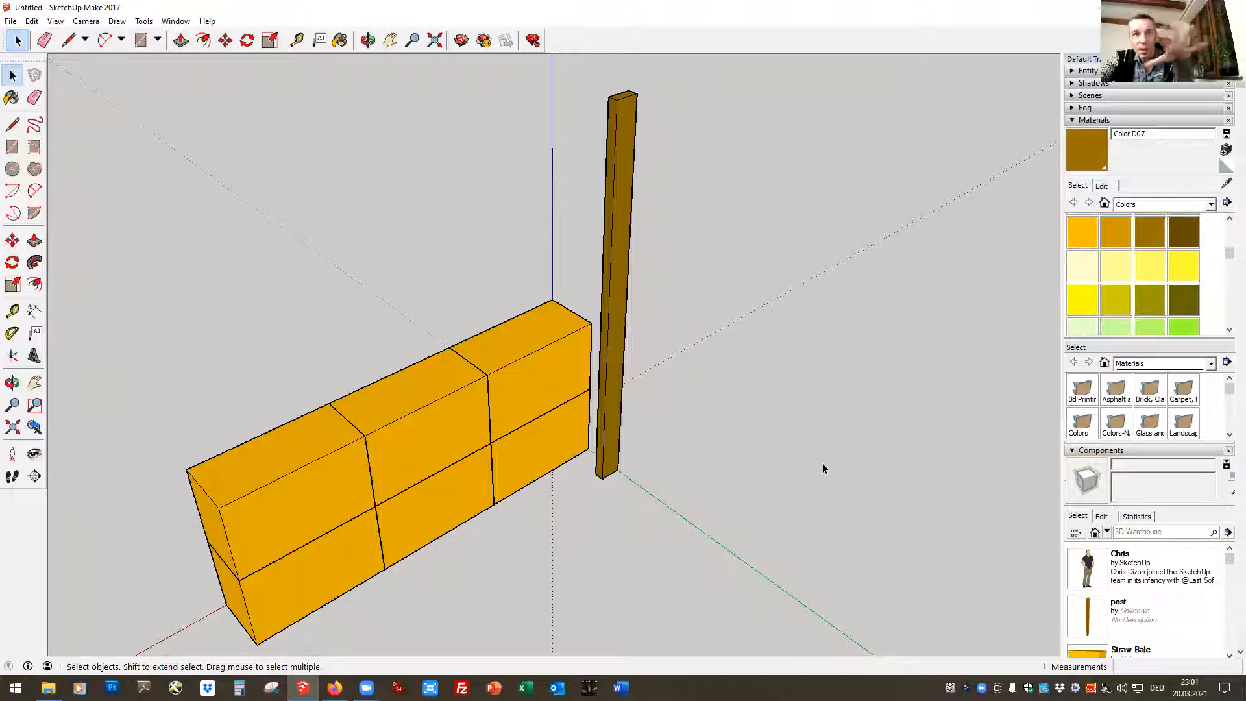
Move the post by its lower corner about 0,66 m to just in front of the bale wall's end face
click(368, 41)
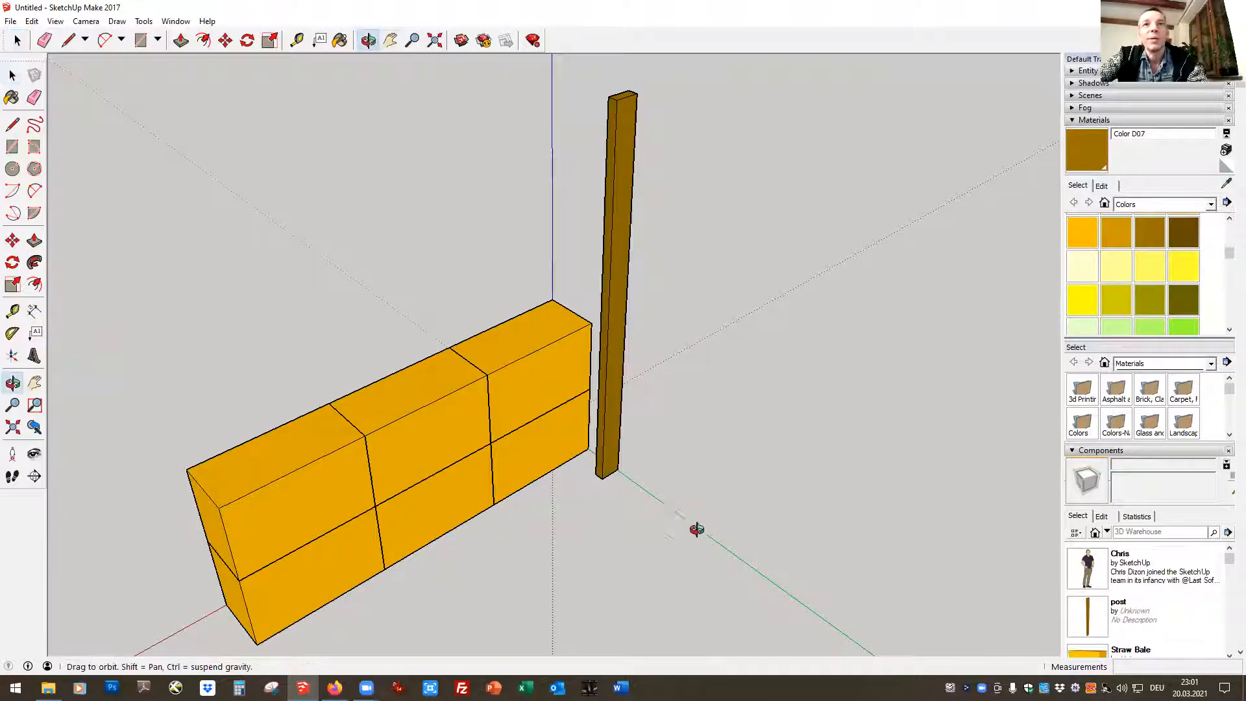
drag(648, 510, 19, 344)
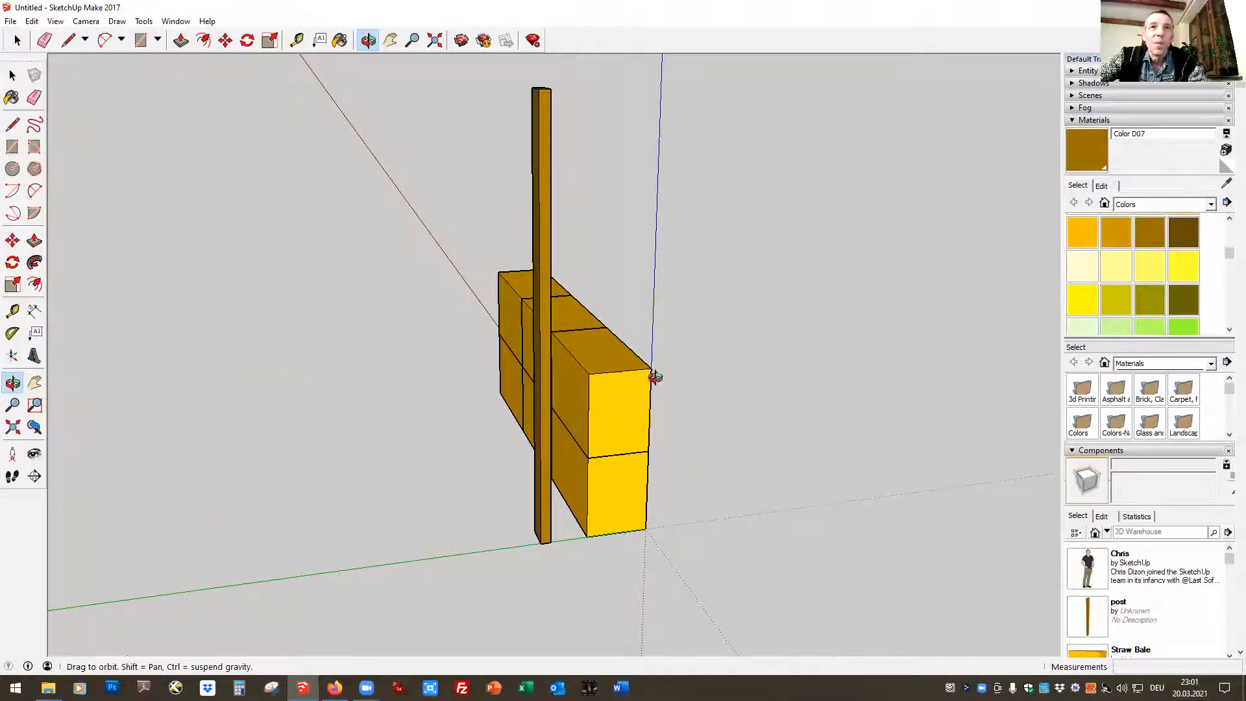
click(224, 41)
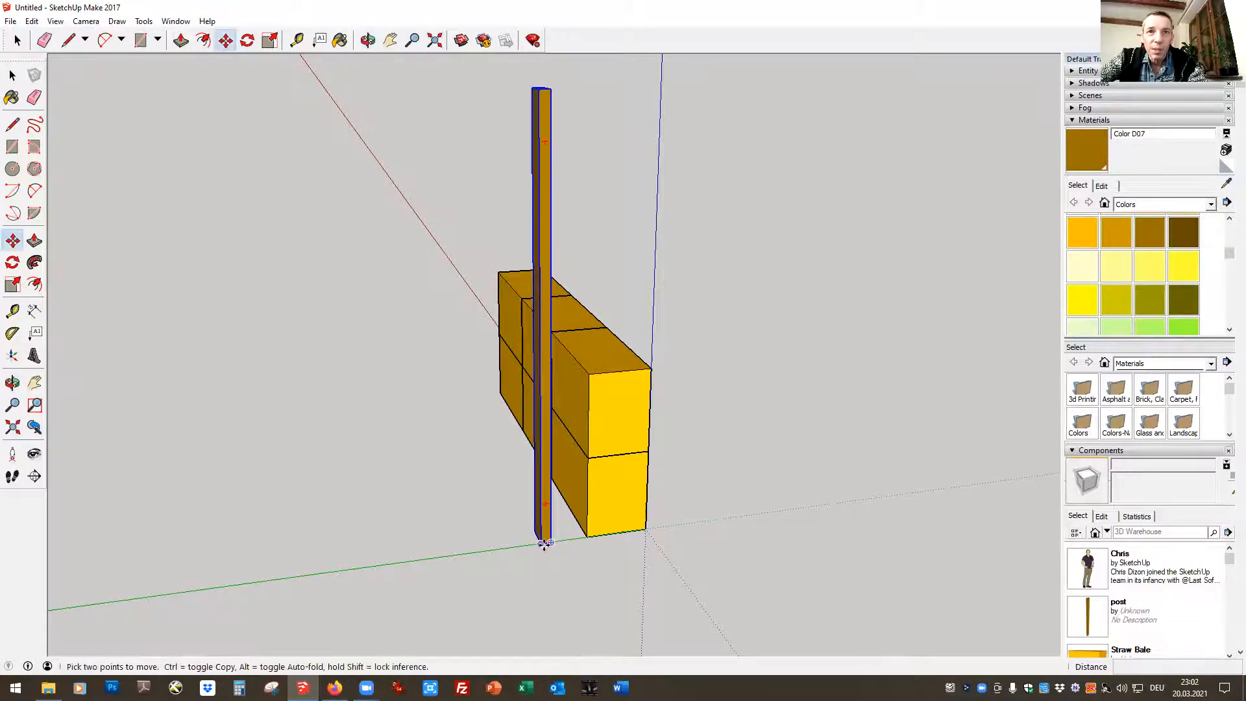
click(542, 543)
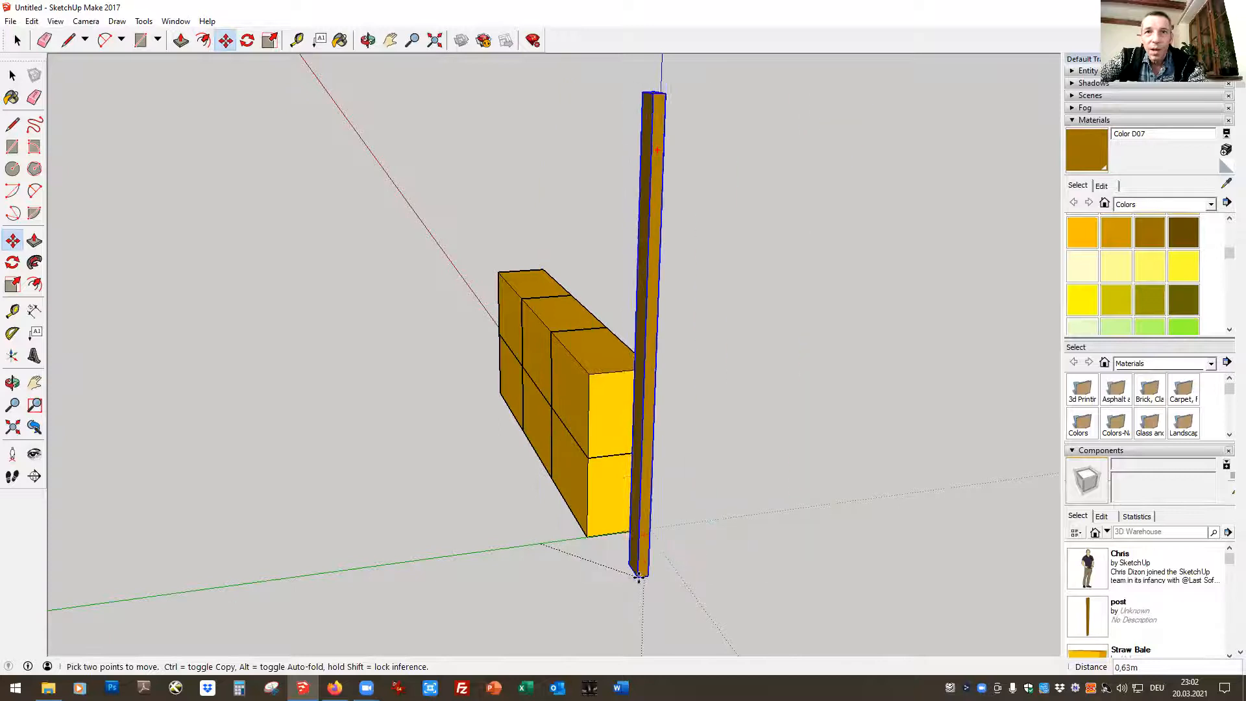
click(651, 575)
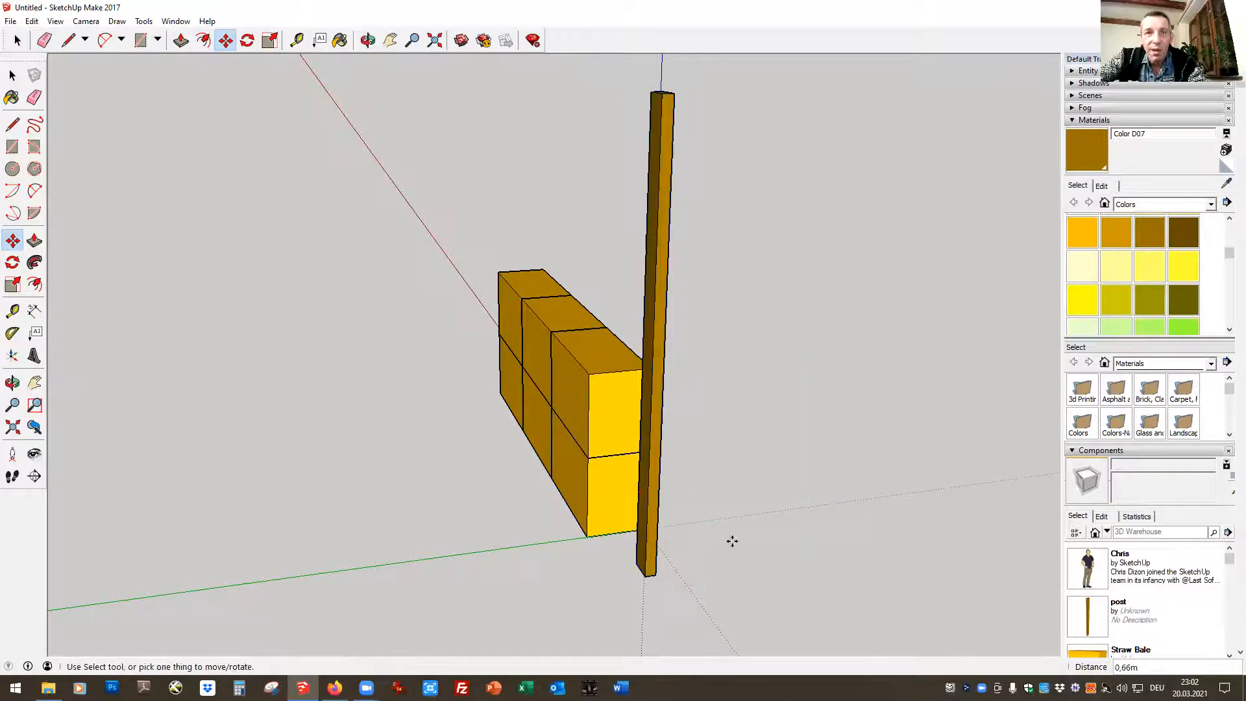
Move the post by its lower corner so it snaps to the wall's bottom corner at the origin
click(367, 40)
drag(838, 526, 517, 519)
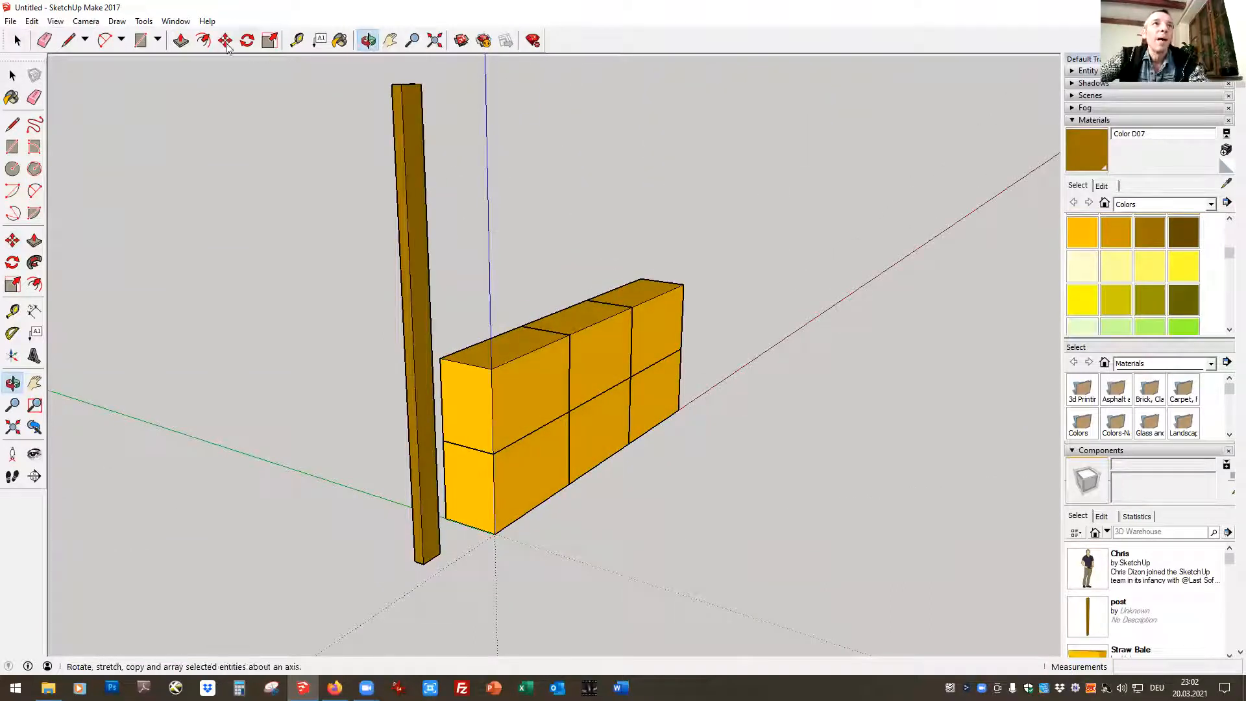
click(247, 40)
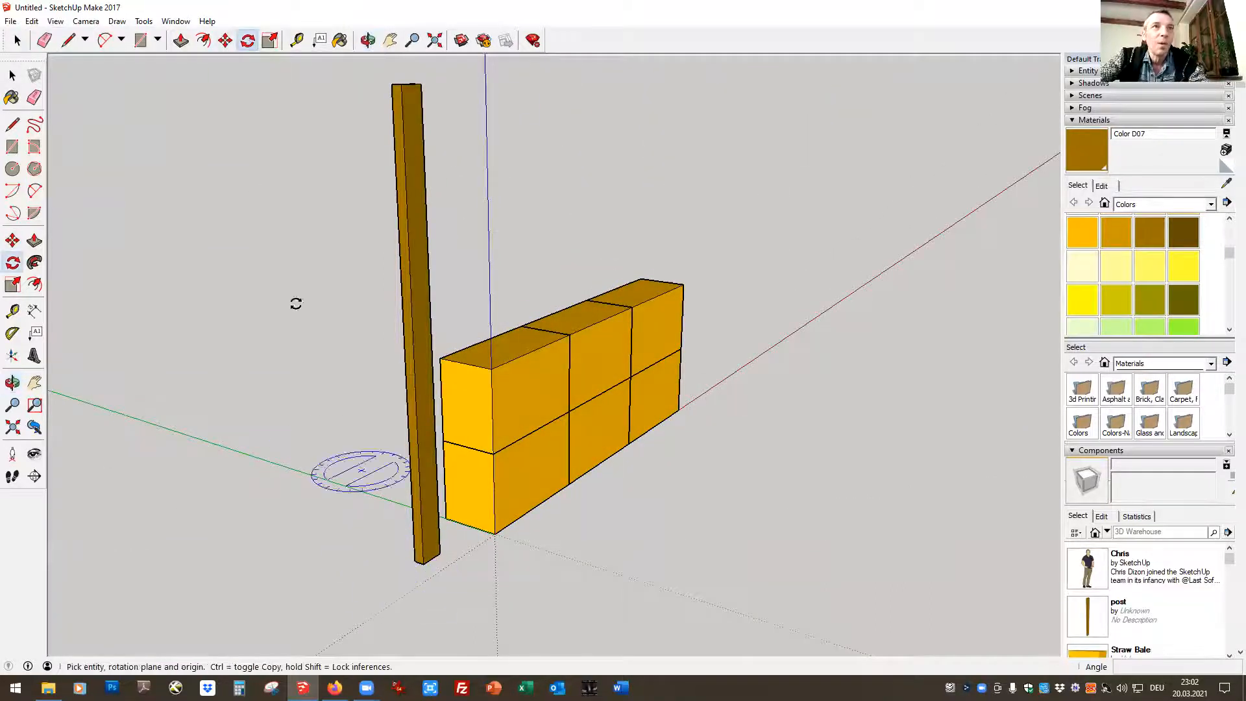
click(225, 40)
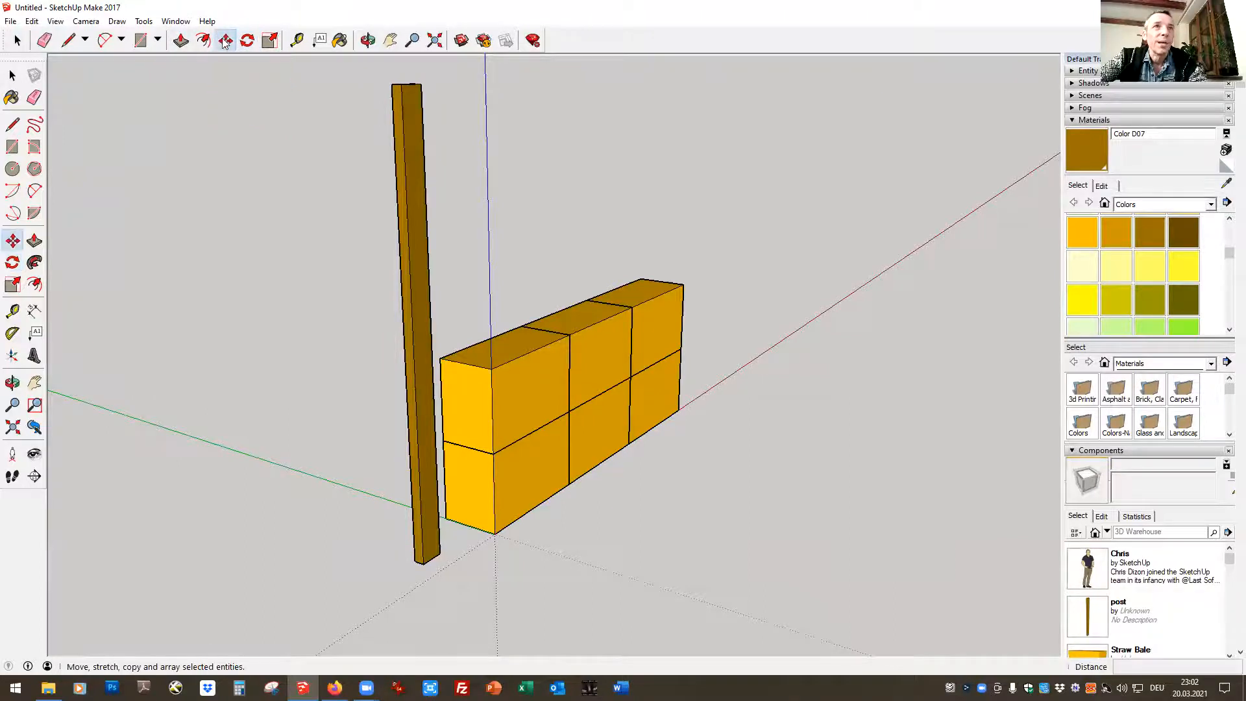
drag(438, 555, 494, 533)
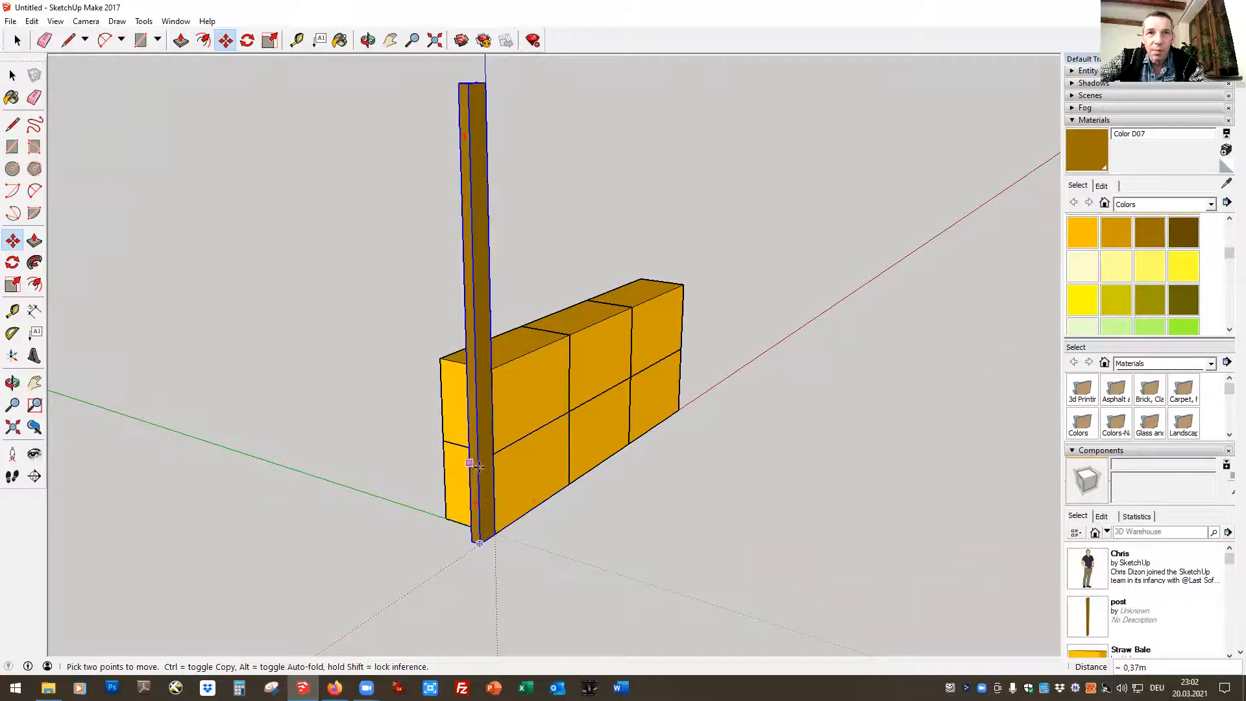
click(17, 41)
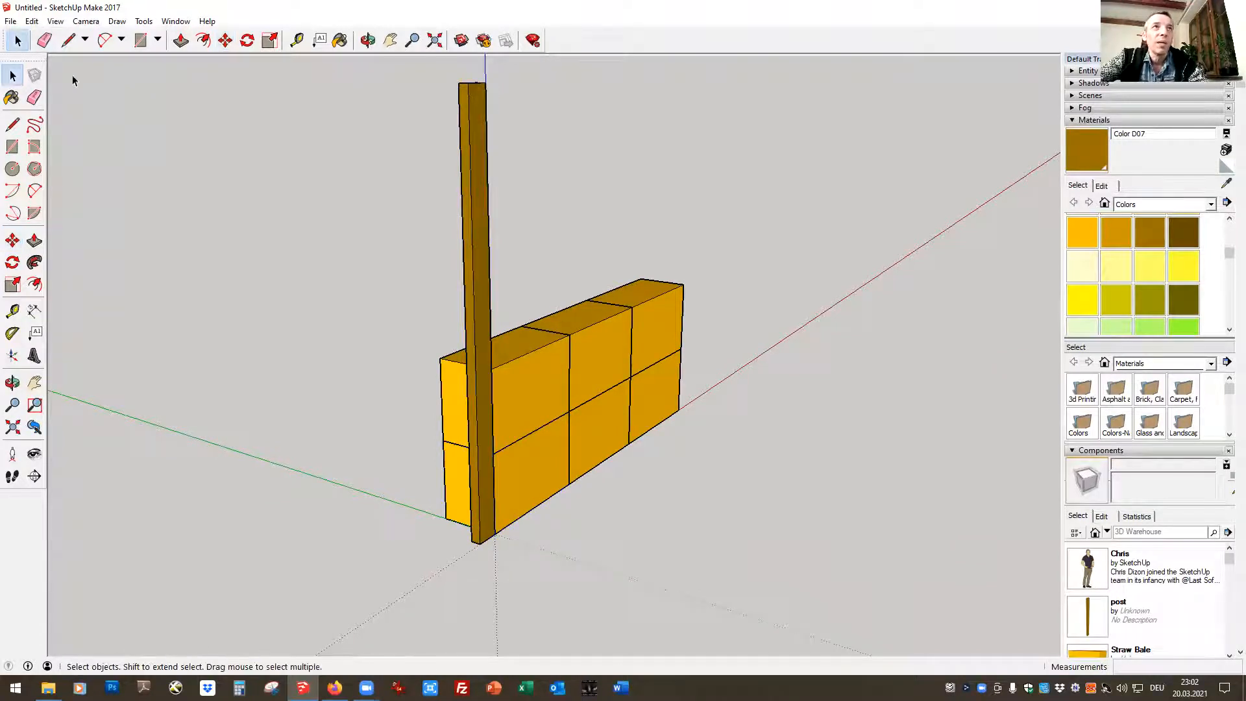
click(249, 42)
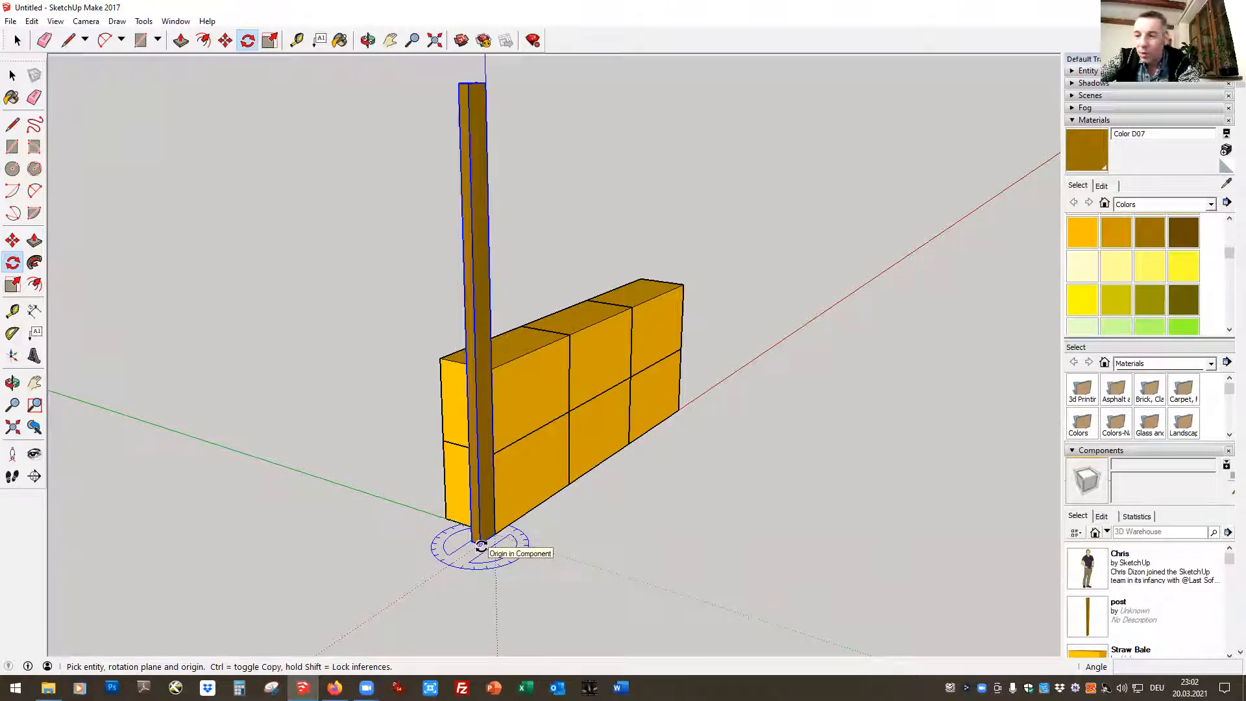
click(481, 545)
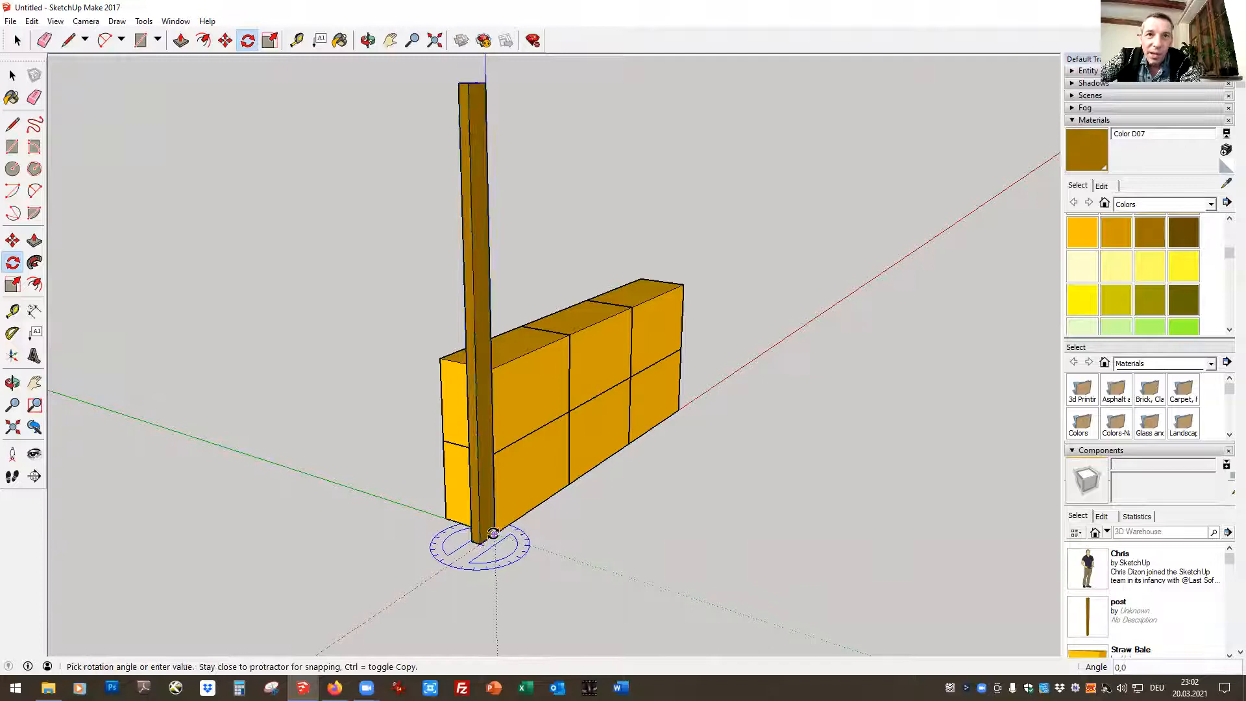
key(Escape)
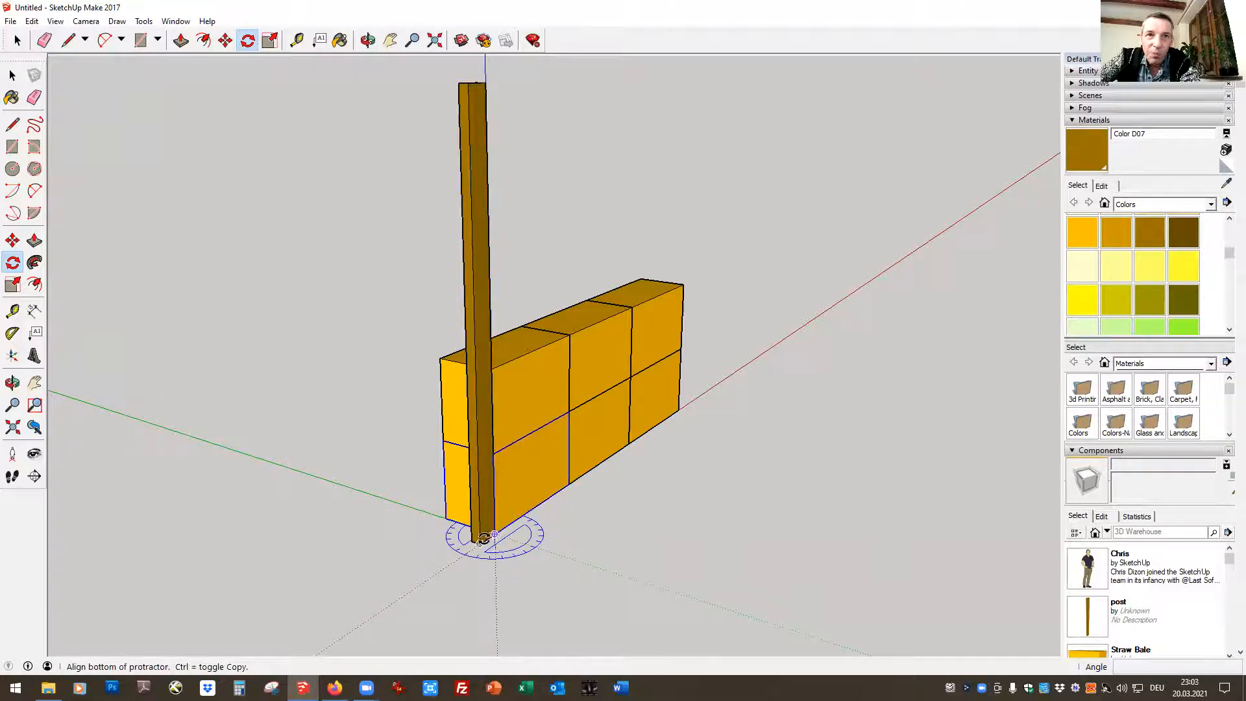
click(479, 544)
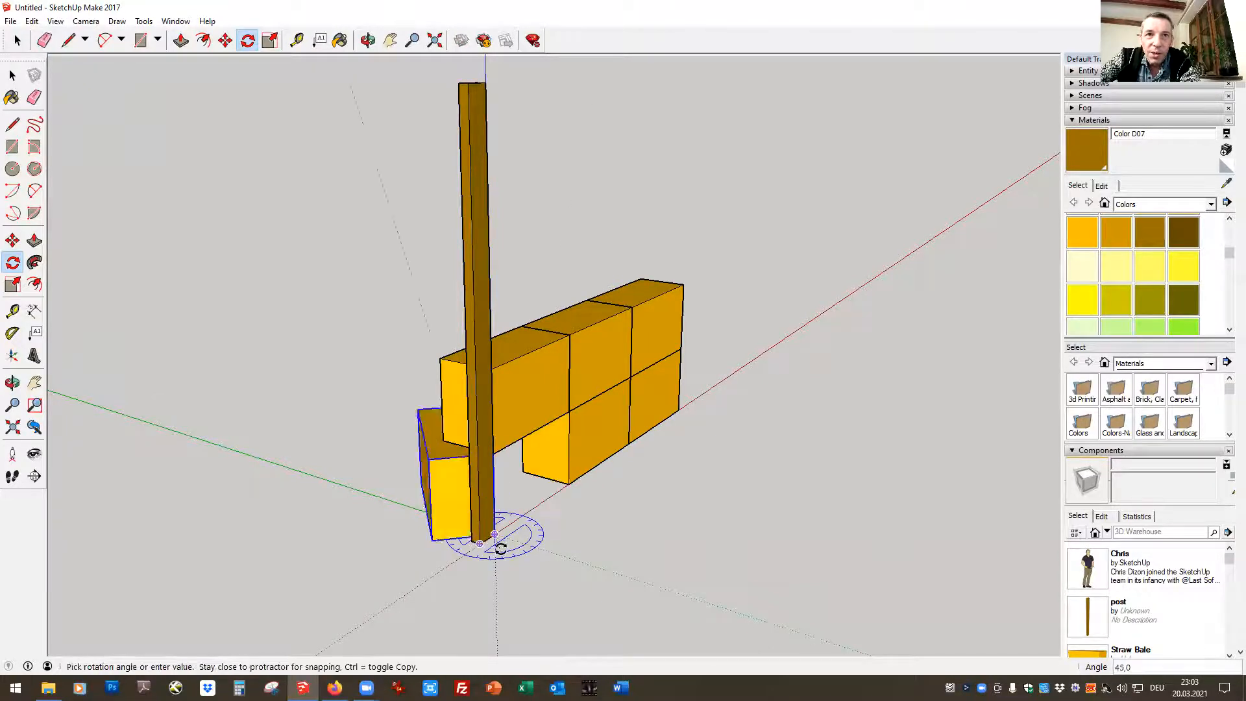
click(508, 548)
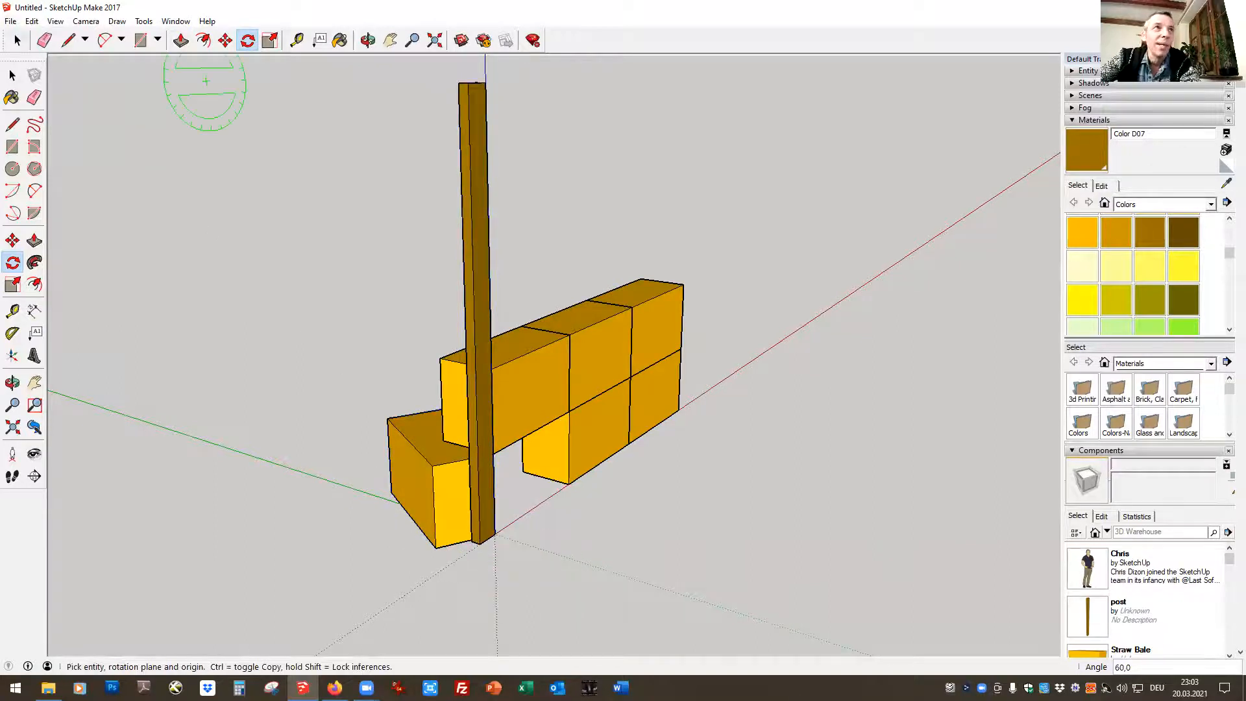
click(32, 20)
click(56, 40)
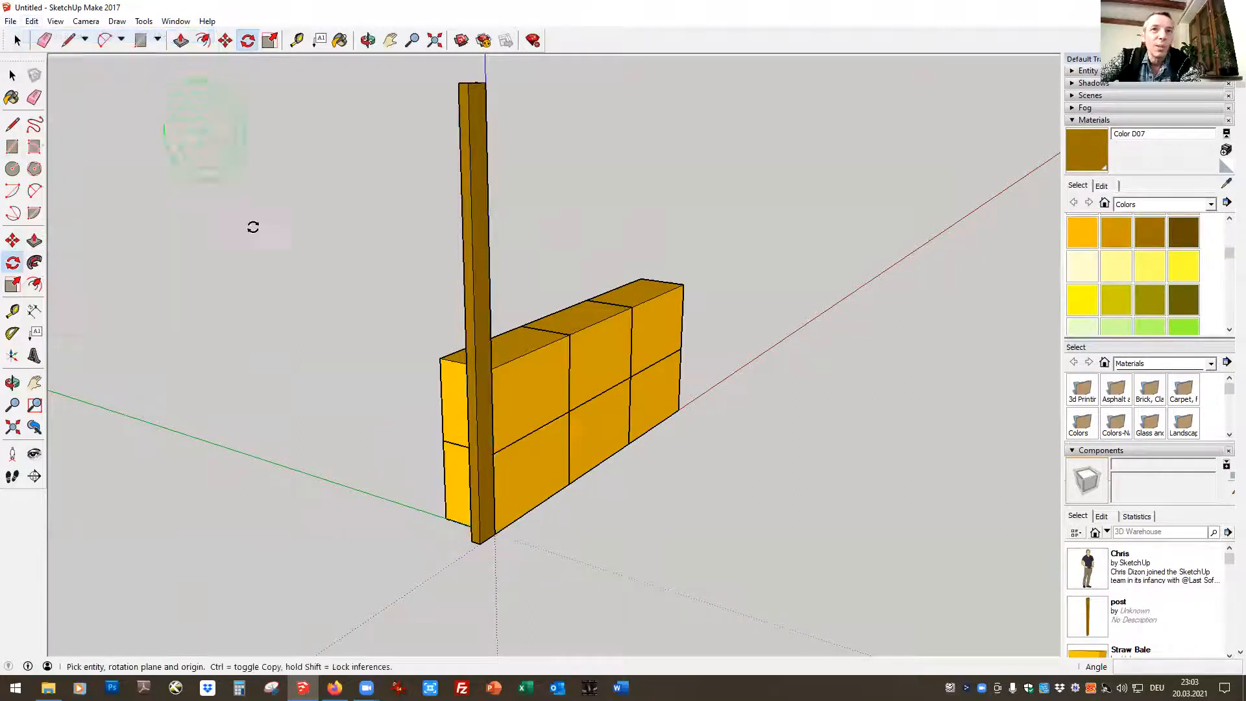
Select the post and rotate it 90° on the ground plane about its lower corner at the origin
click(17, 40)
click(482, 193)
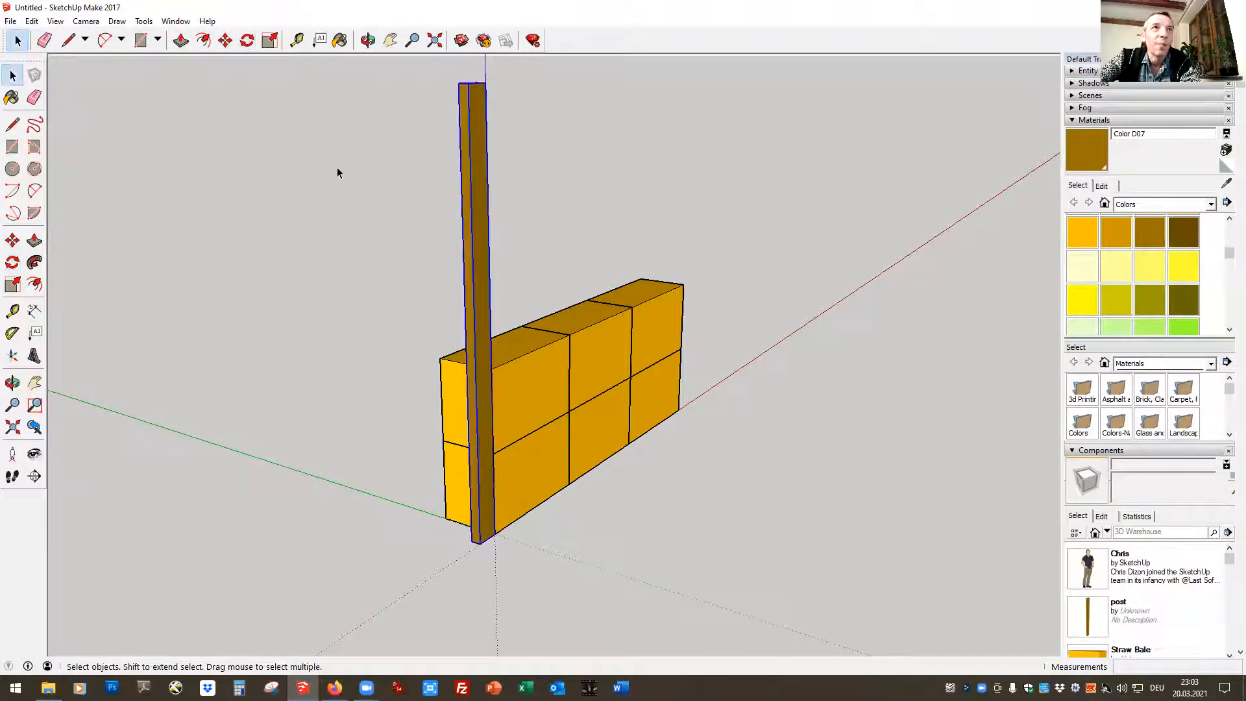
click(247, 40)
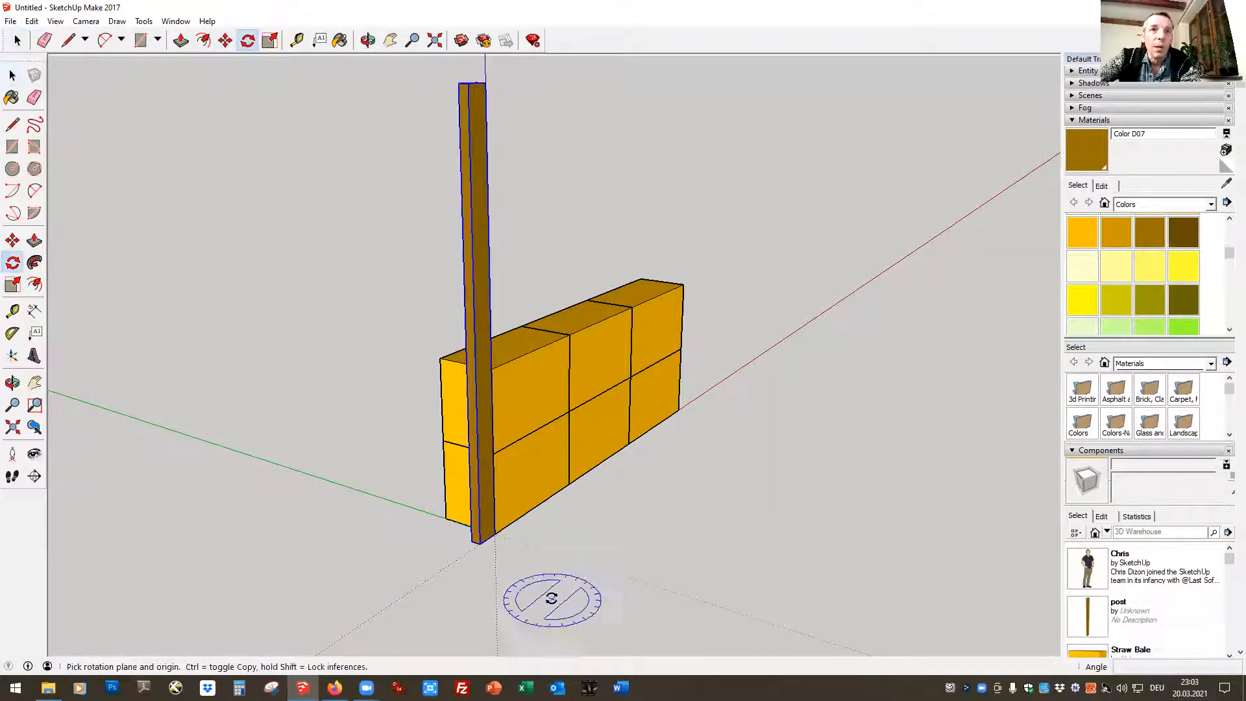
click(495, 535)
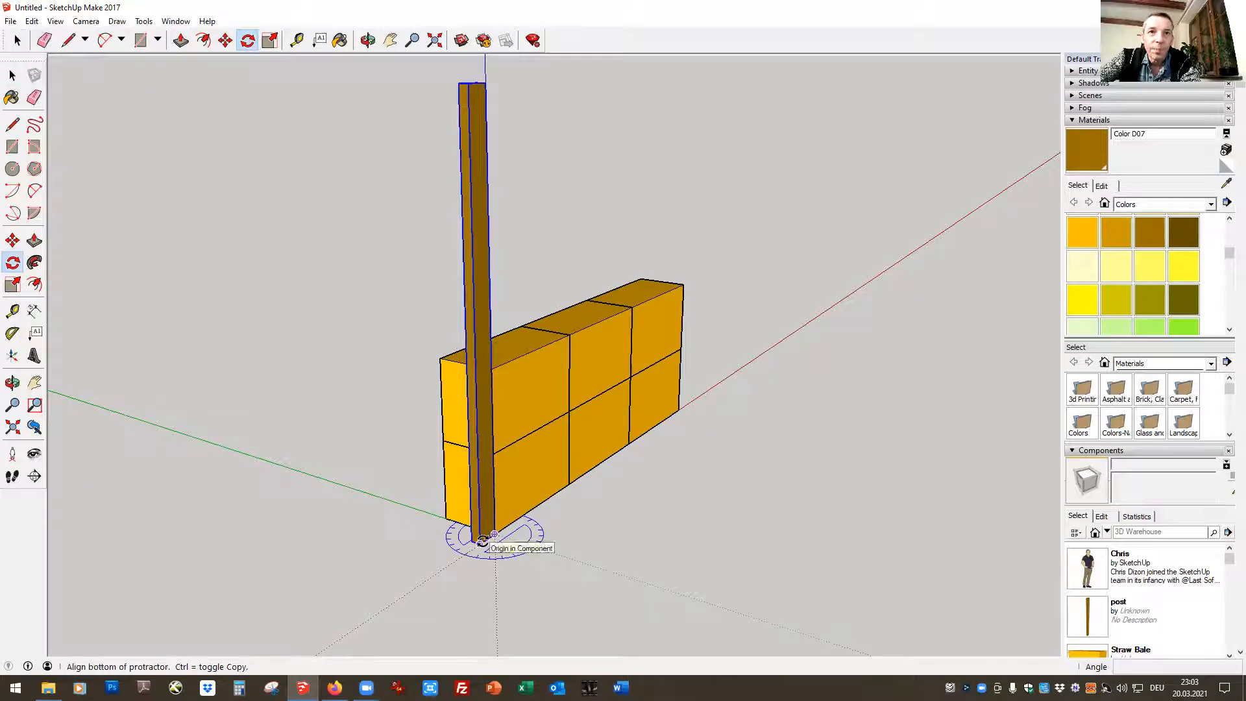
click(482, 540)
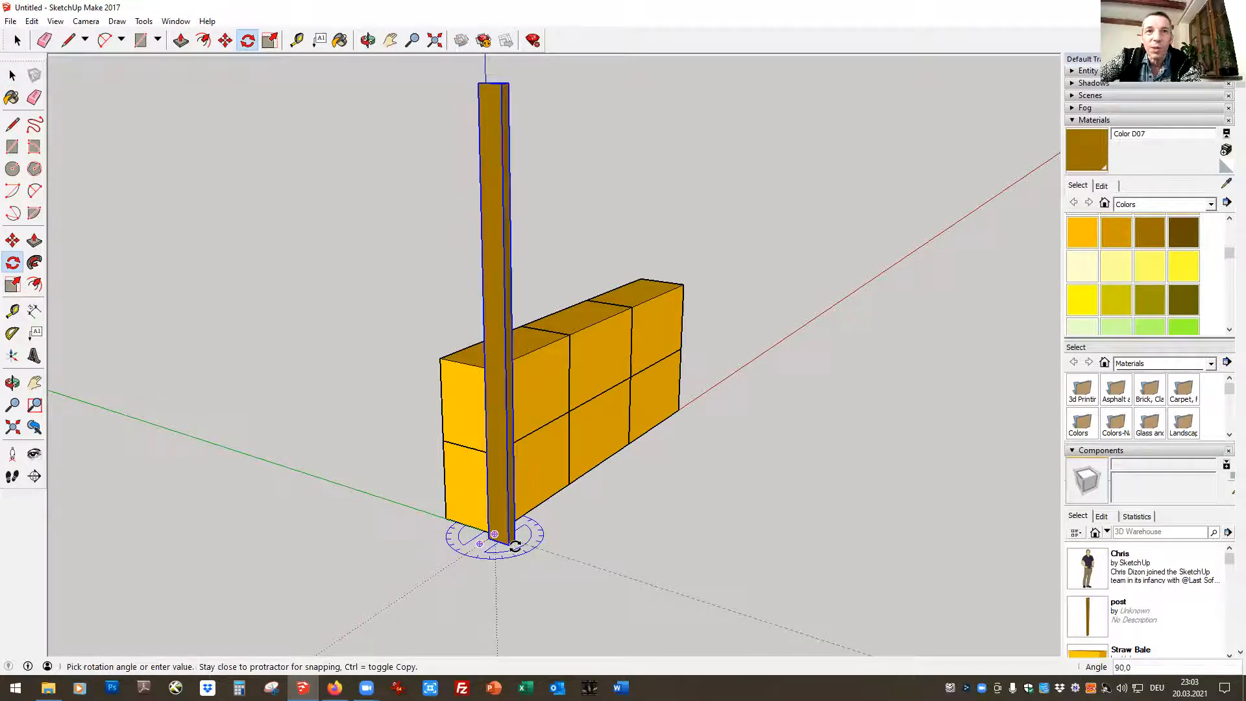
click(514, 547)
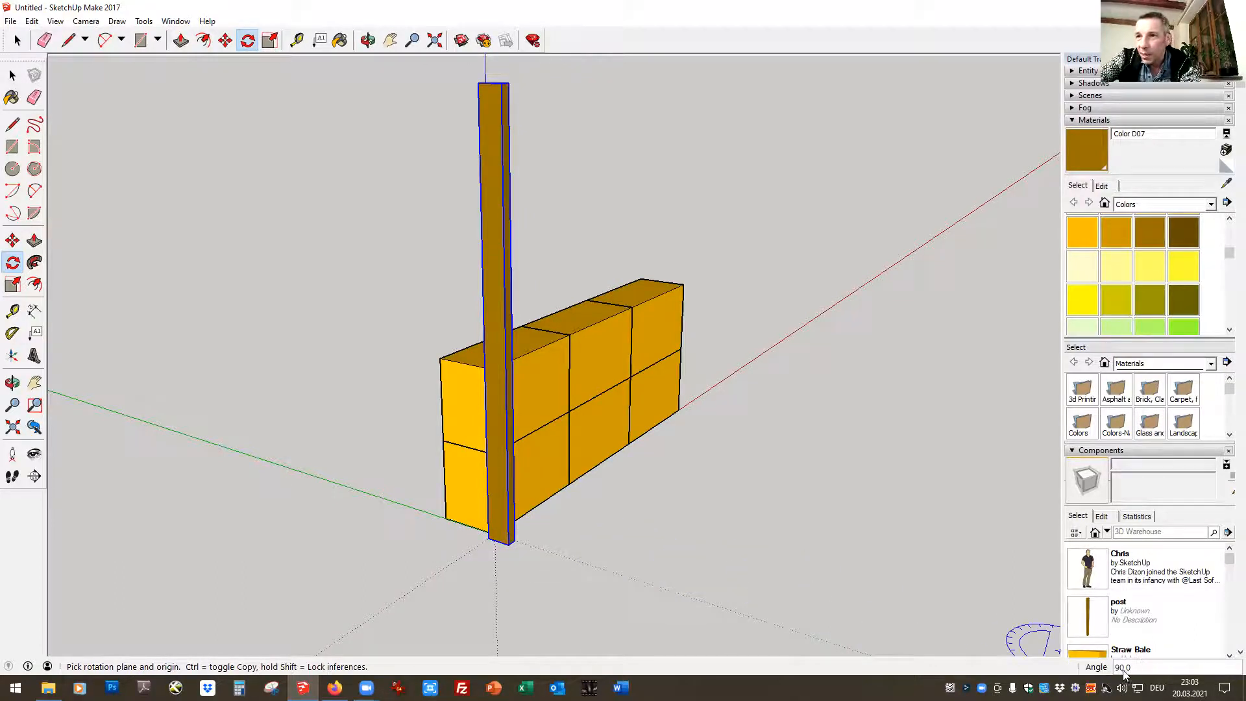
click(17, 41)
click(401, 456)
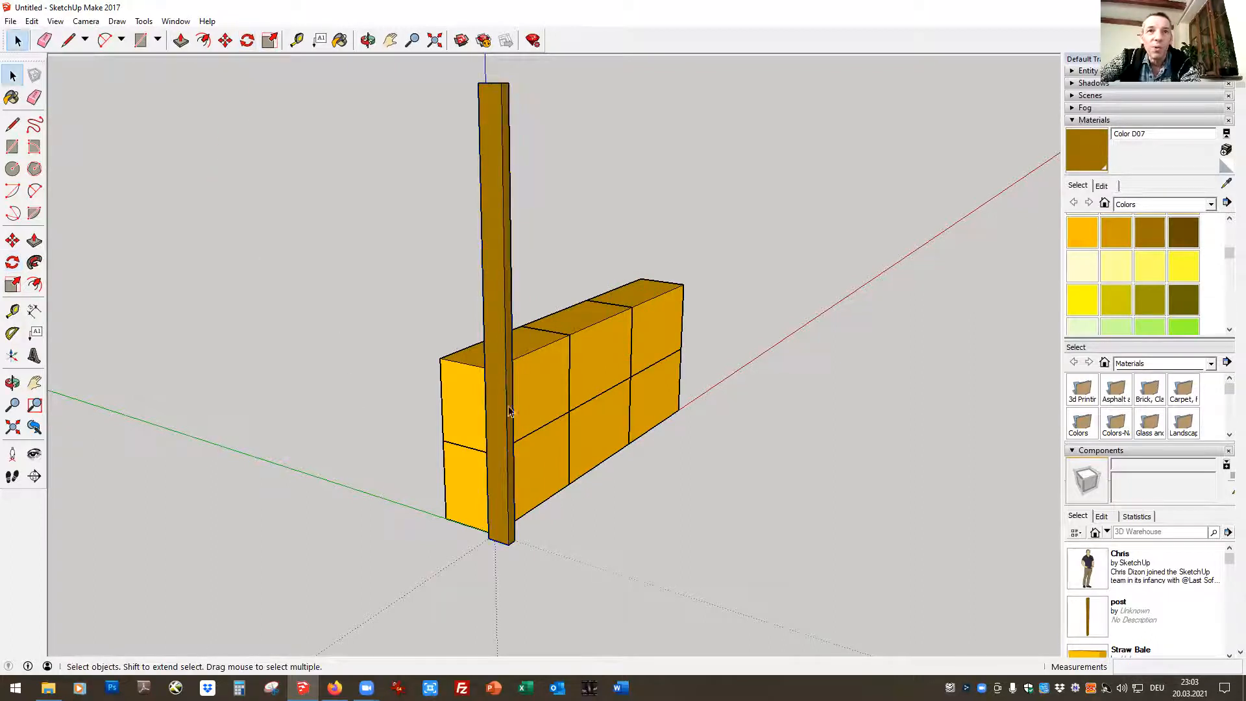
Move the rotated post 0,14 m by its outer lower corner so it snaps to the wall's bottom corner at the origin
click(225, 40)
click(515, 540)
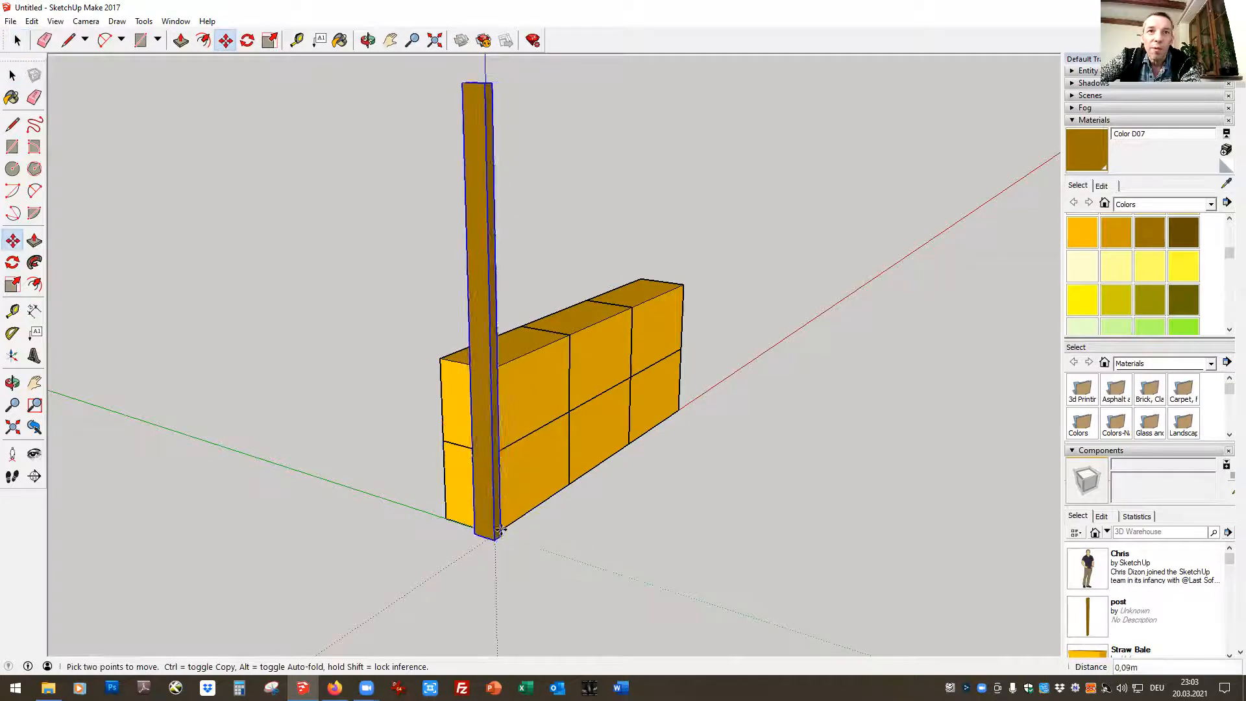
click(495, 533)
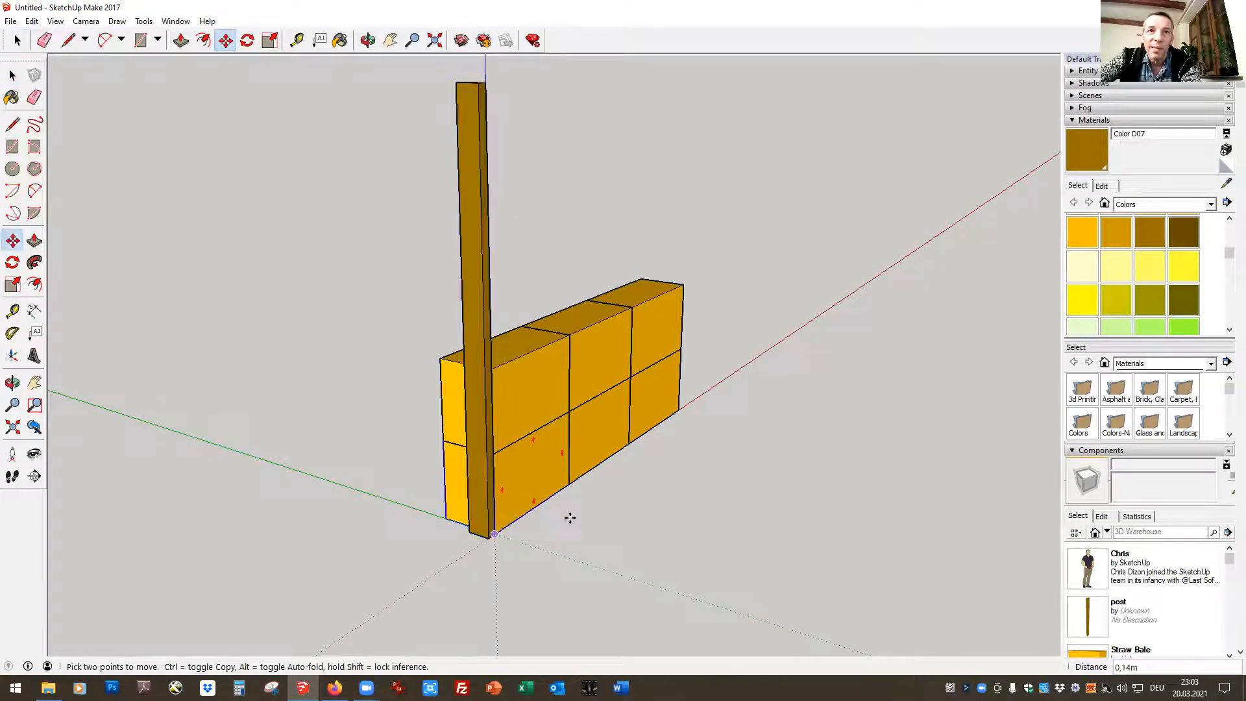
Copy the post and paste the duplicate beside the first one, just in front of the wall's end face
click(469, 225)
key(ctrl)
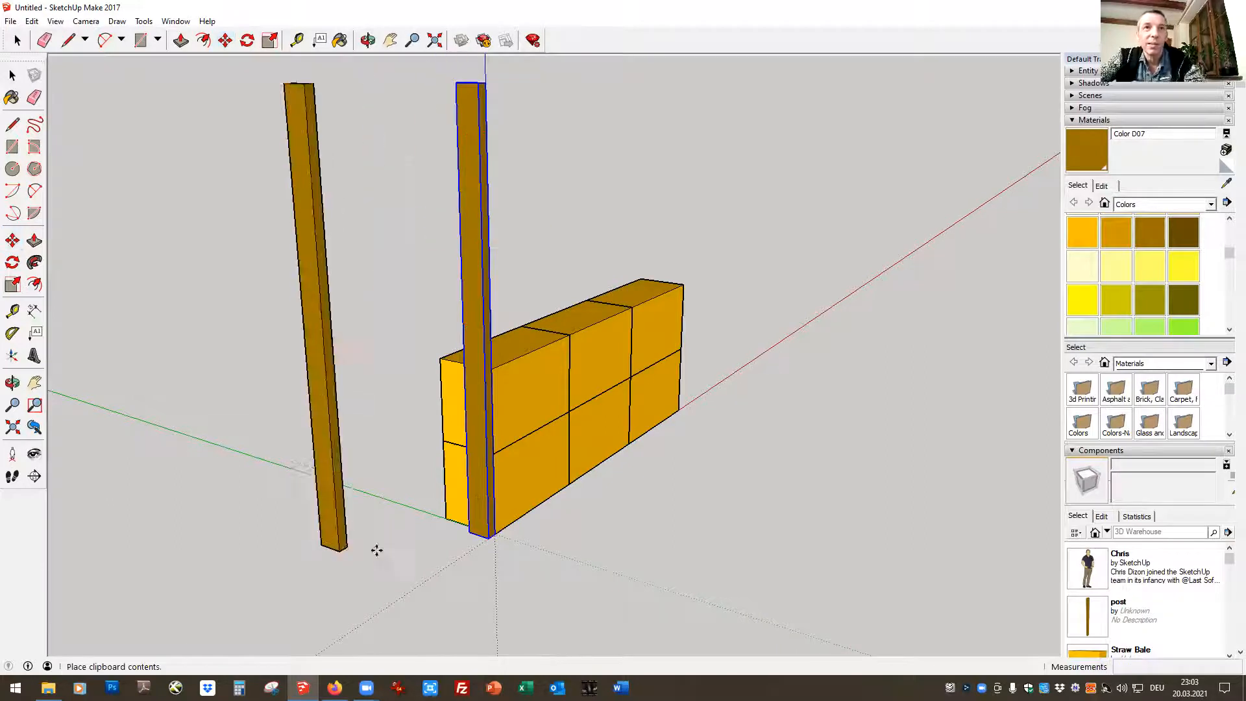
click(411, 543)
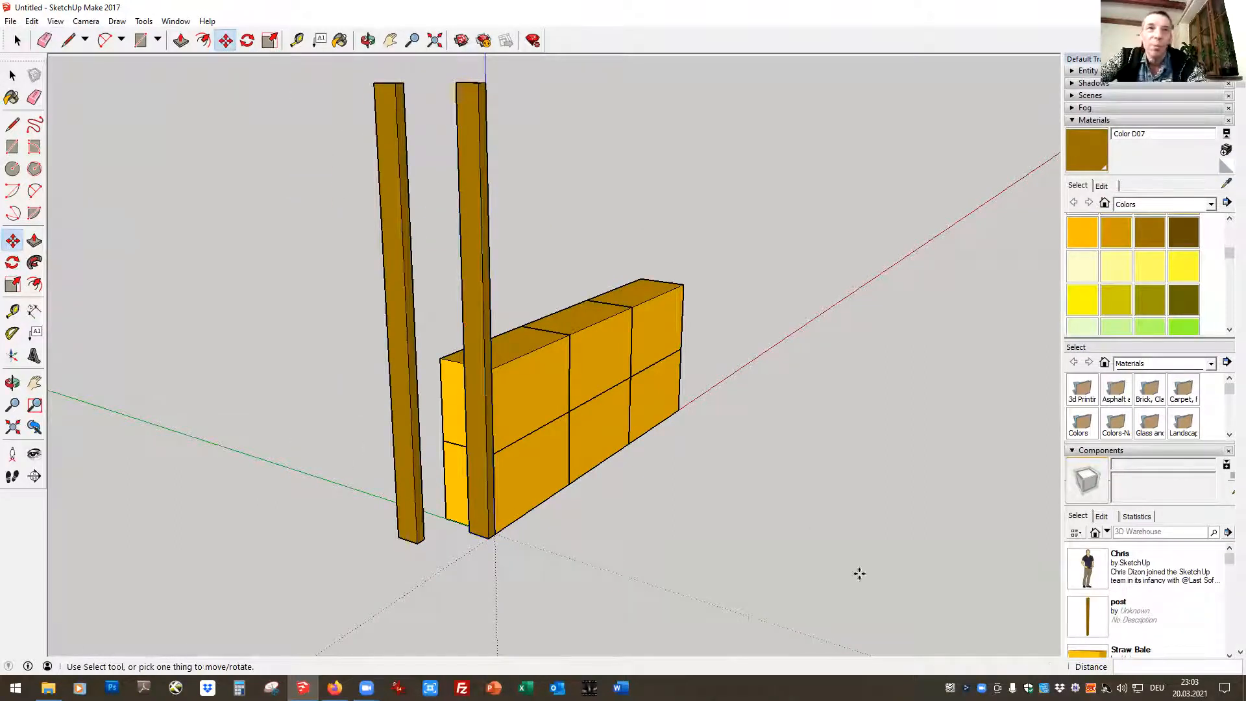
Move the duplicate post 0,28 m by its lower corner so it snaps to the other bottom corner of the wall's end face
click(368, 40)
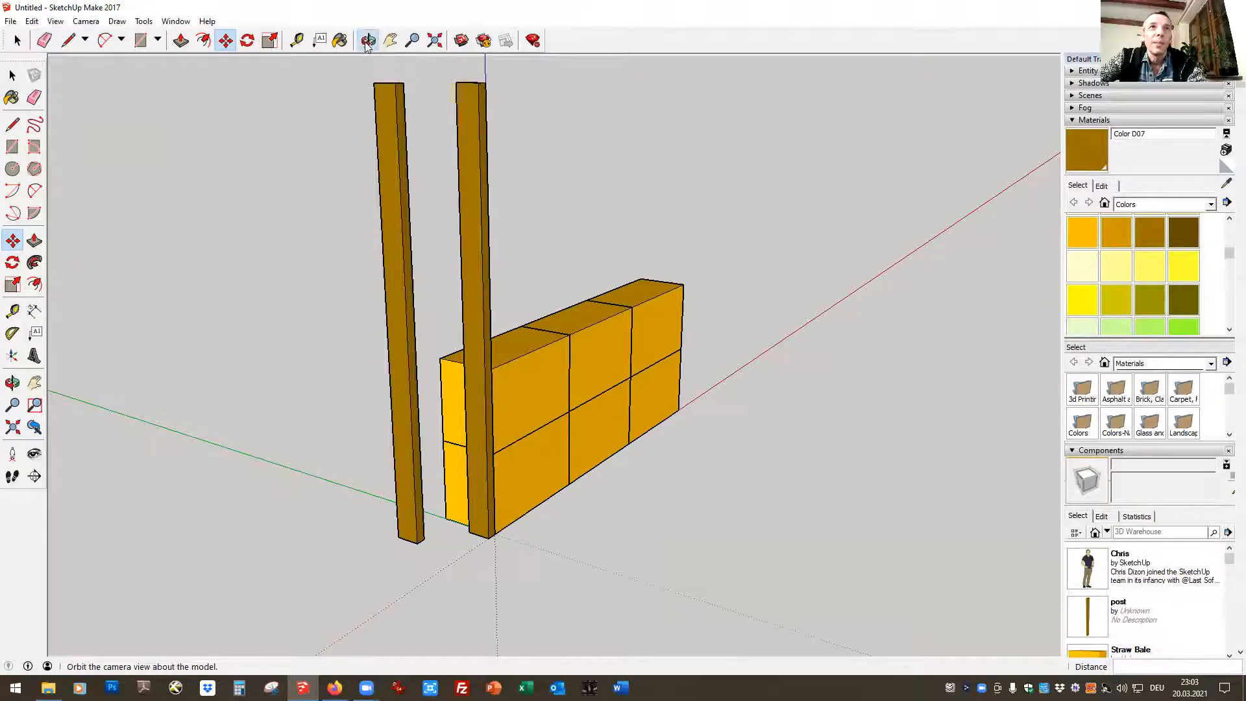
drag(347, 505, 876, 489)
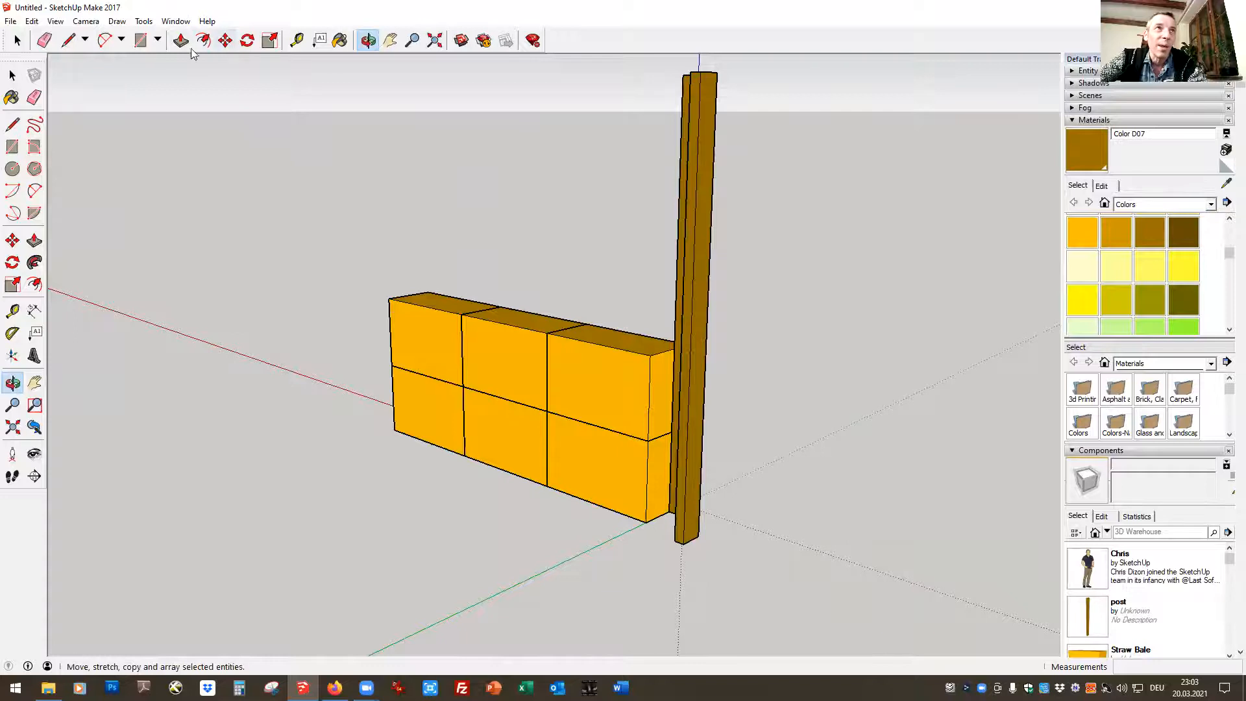
click(225, 40)
click(682, 534)
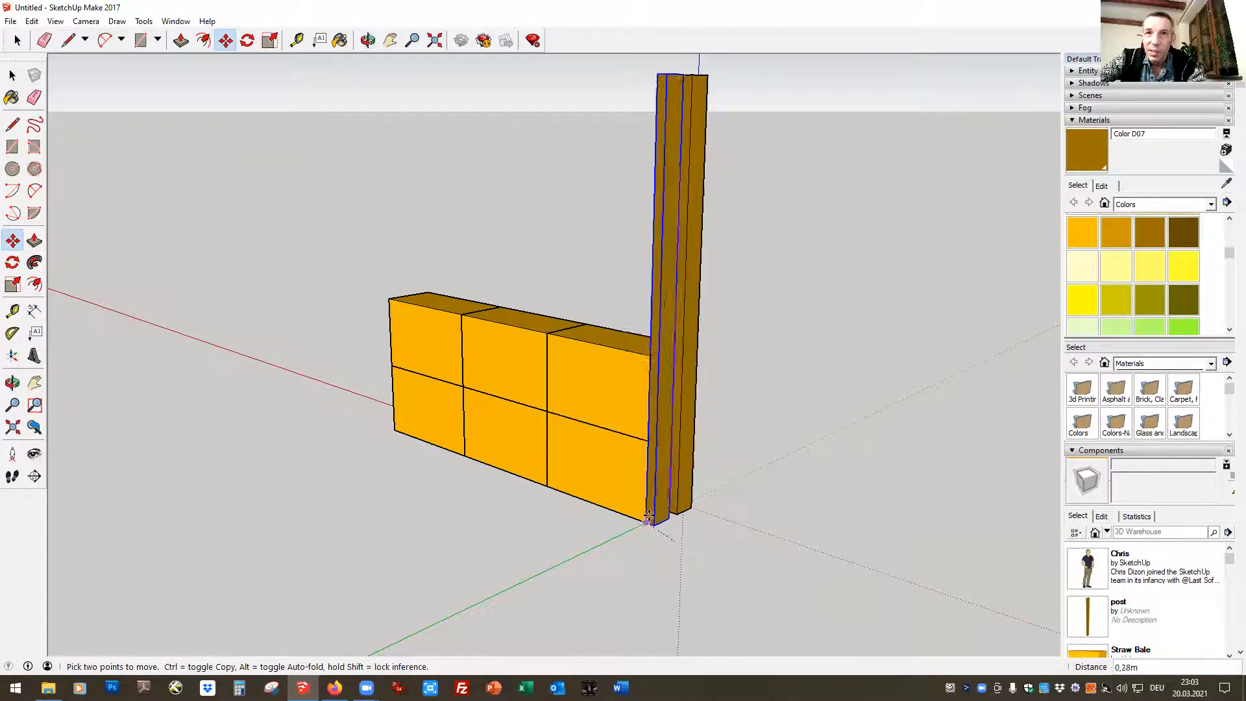
click(646, 521)
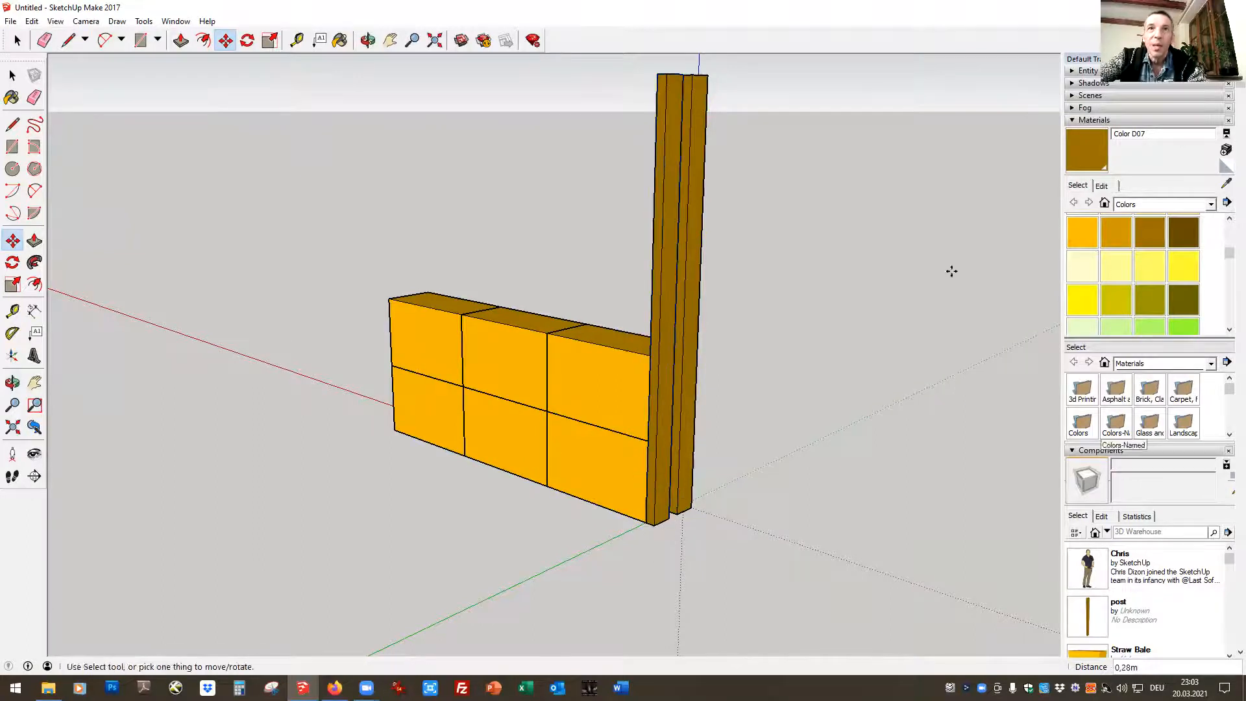
click(22, 42)
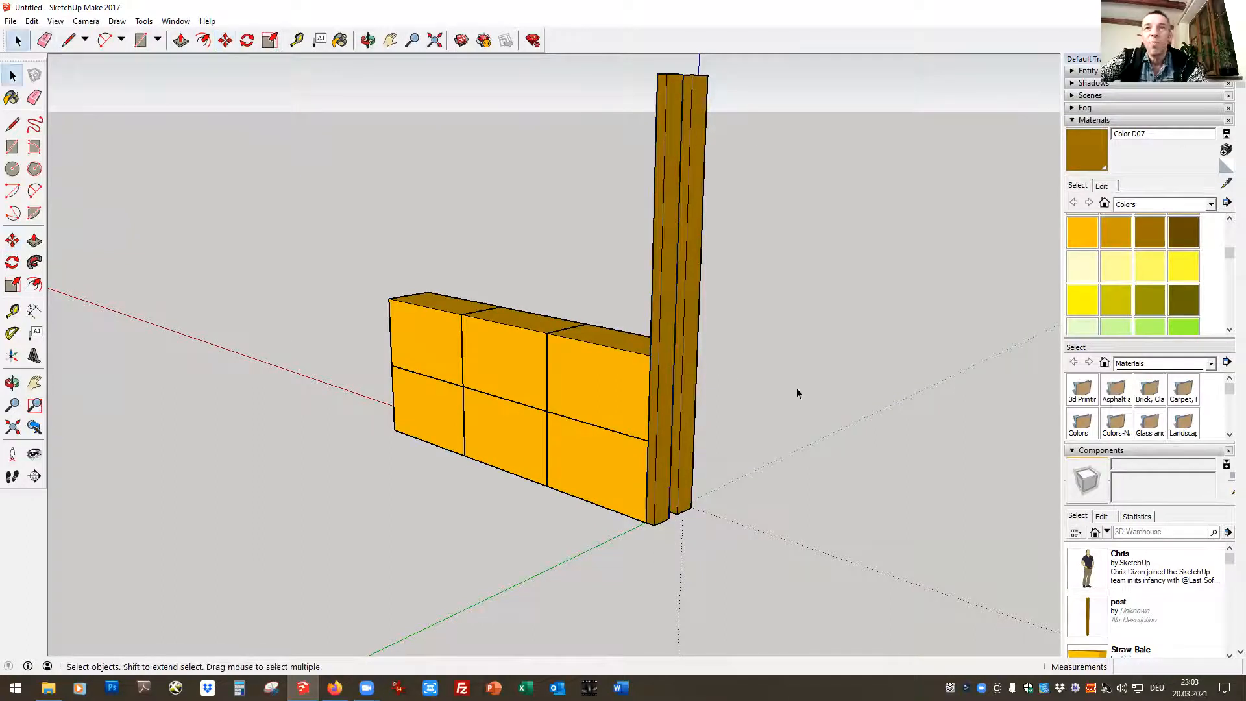
Measure the overall width across the two posts and check the gap between them at their base
click(390, 40)
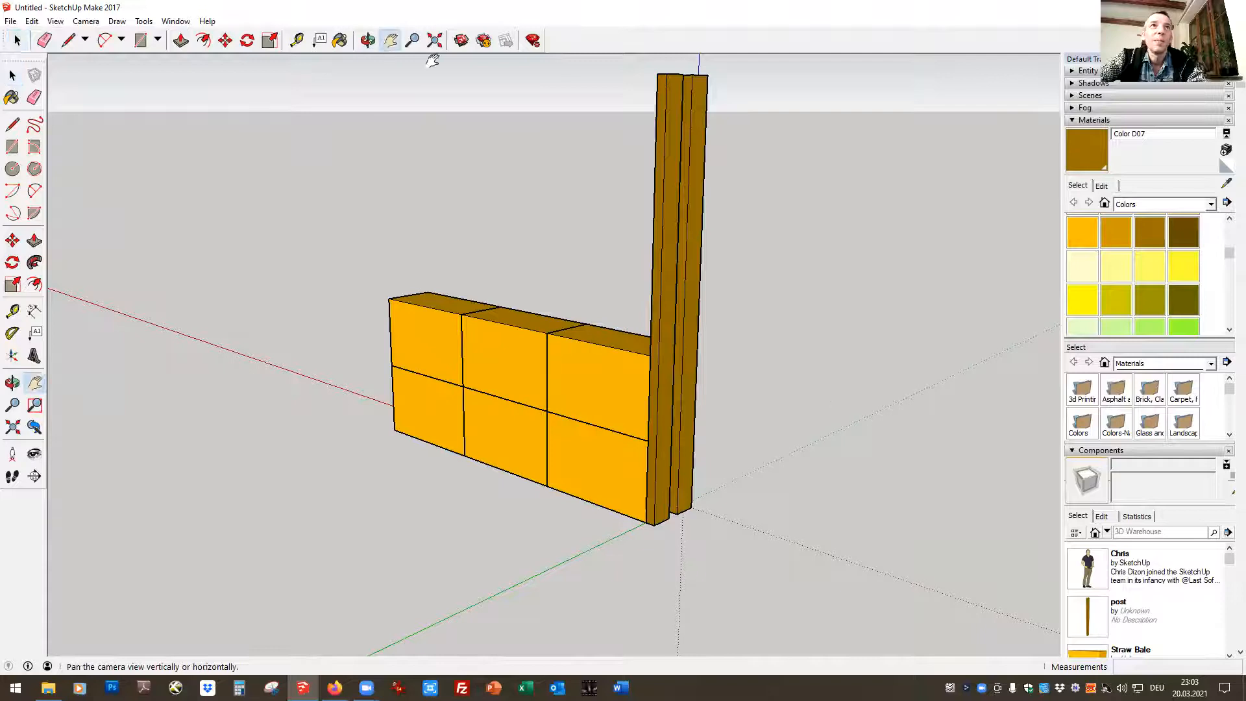
drag(798, 444, 581, 465)
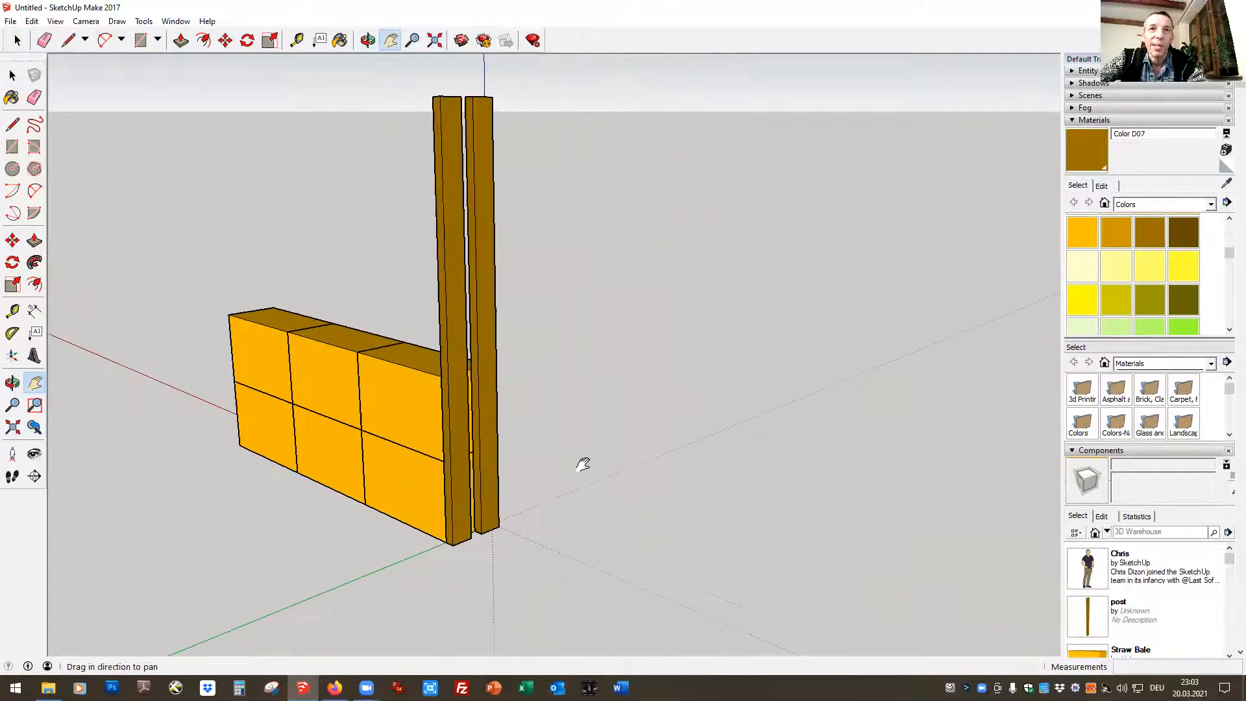
click(298, 41)
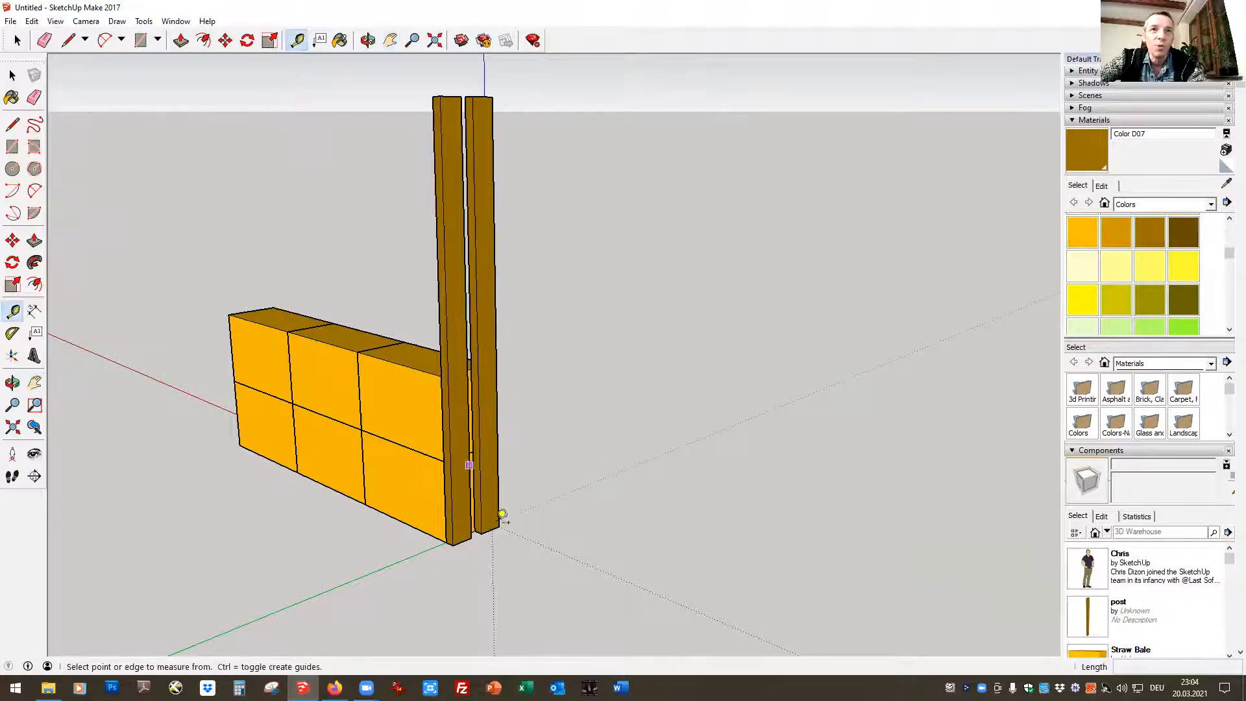
click(460, 536)
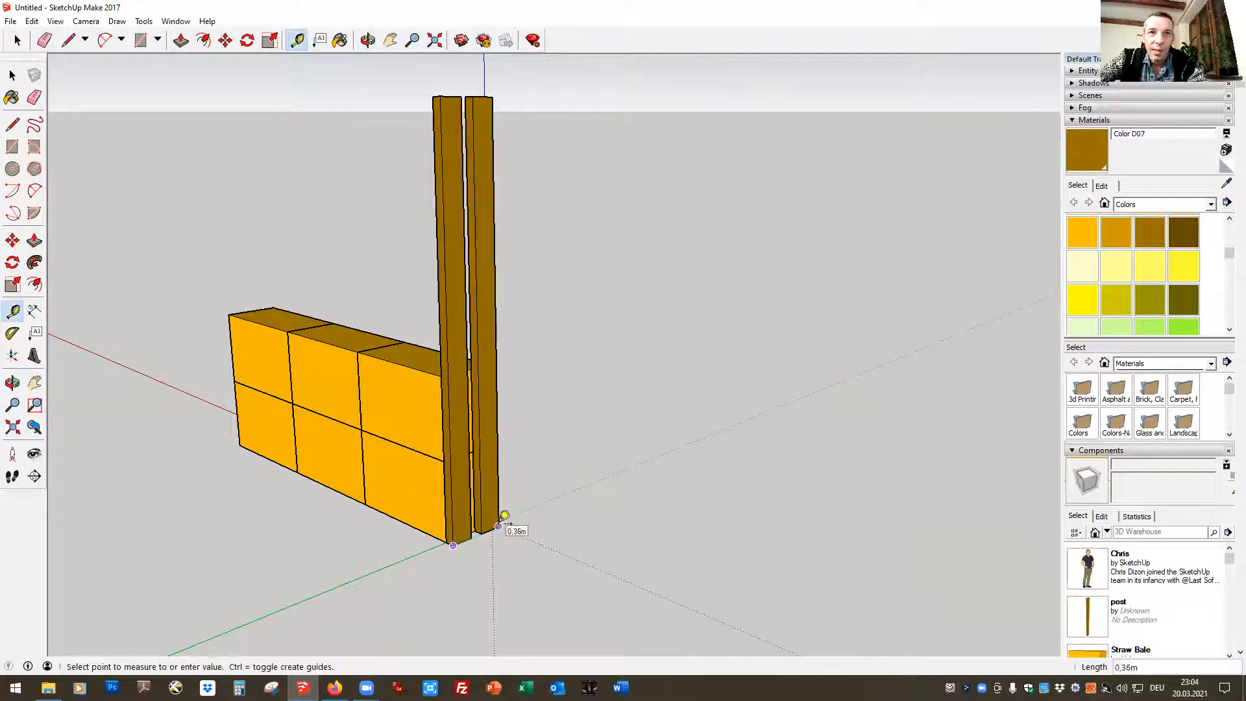
key(space)
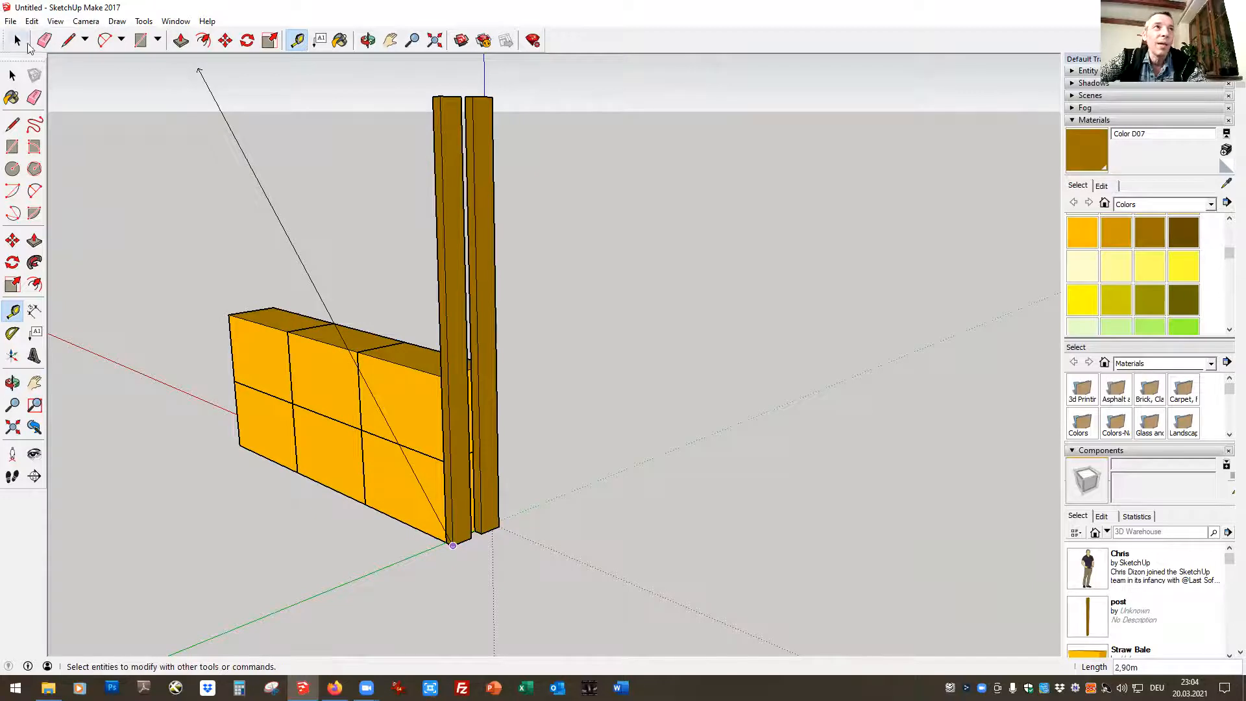
click(298, 41)
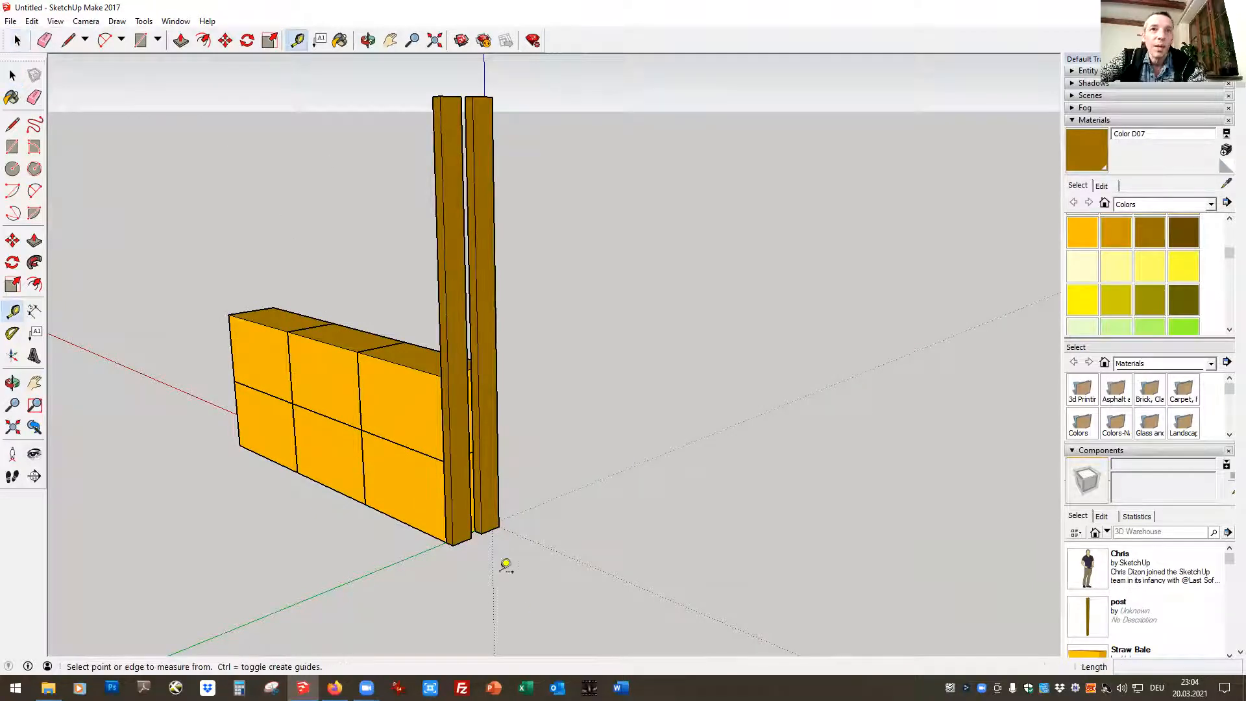
click(474, 533)
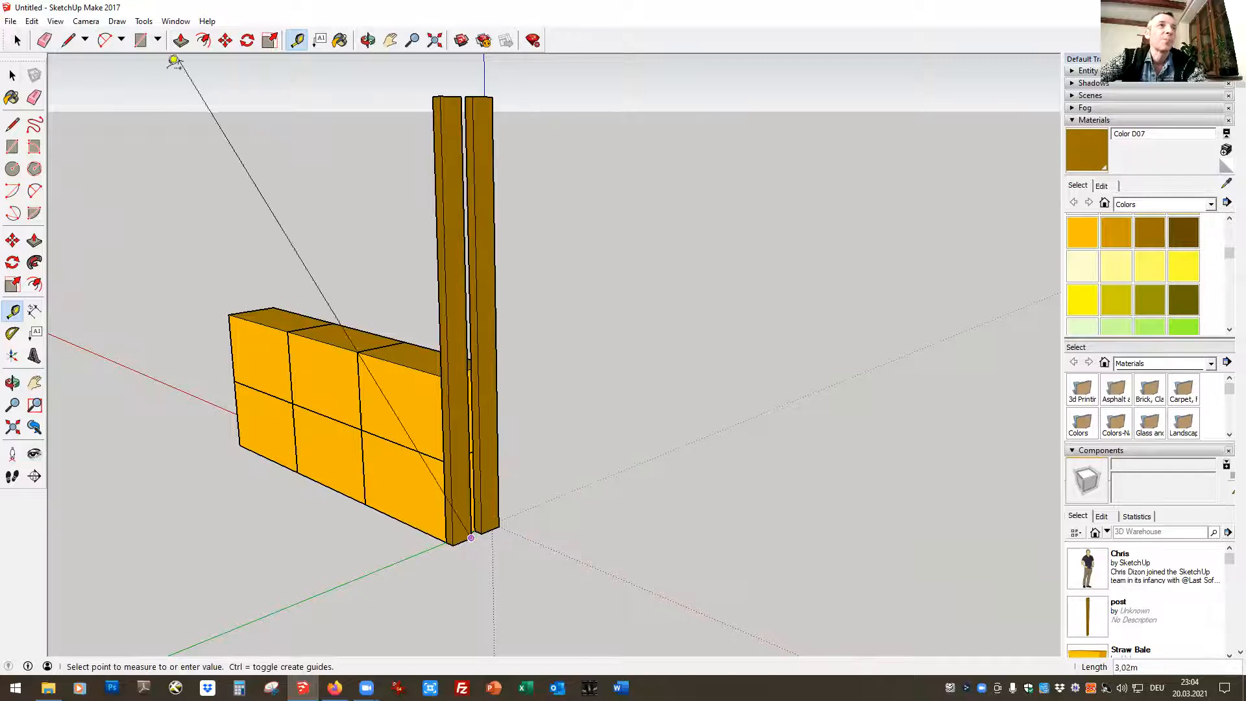
click(17, 41)
click(17, 41)
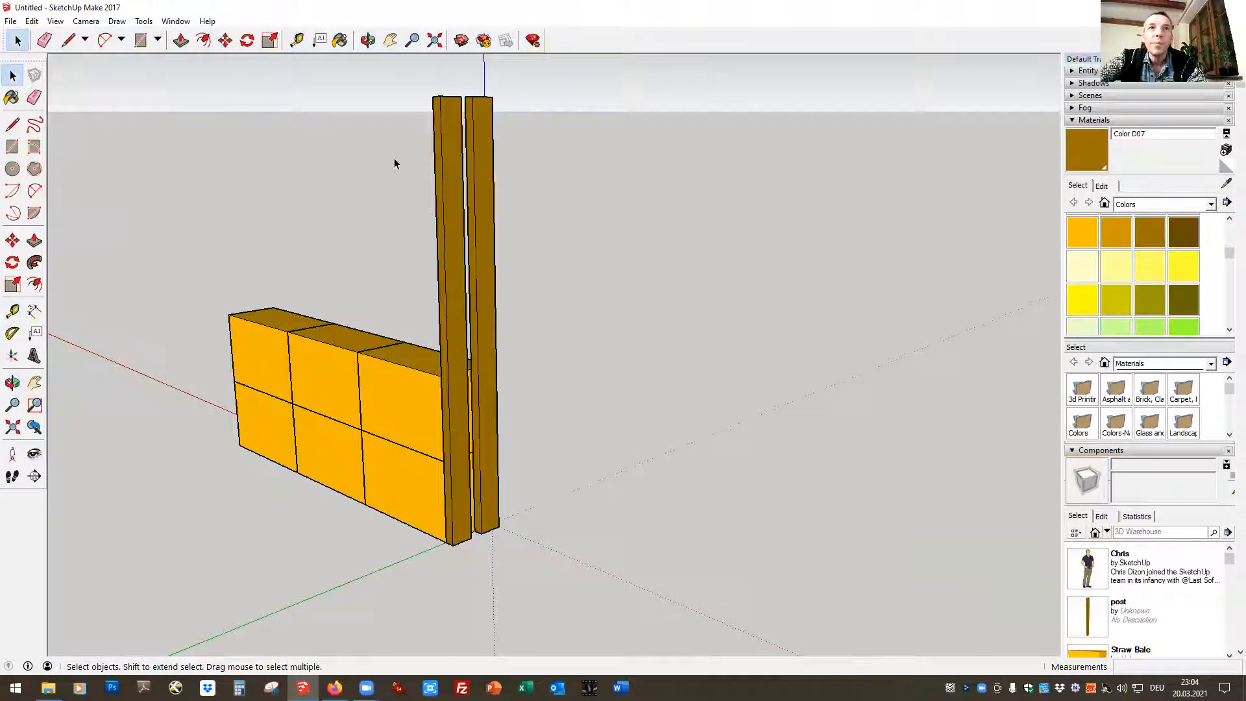
Select both posts and combine them into a group
click(452, 189)
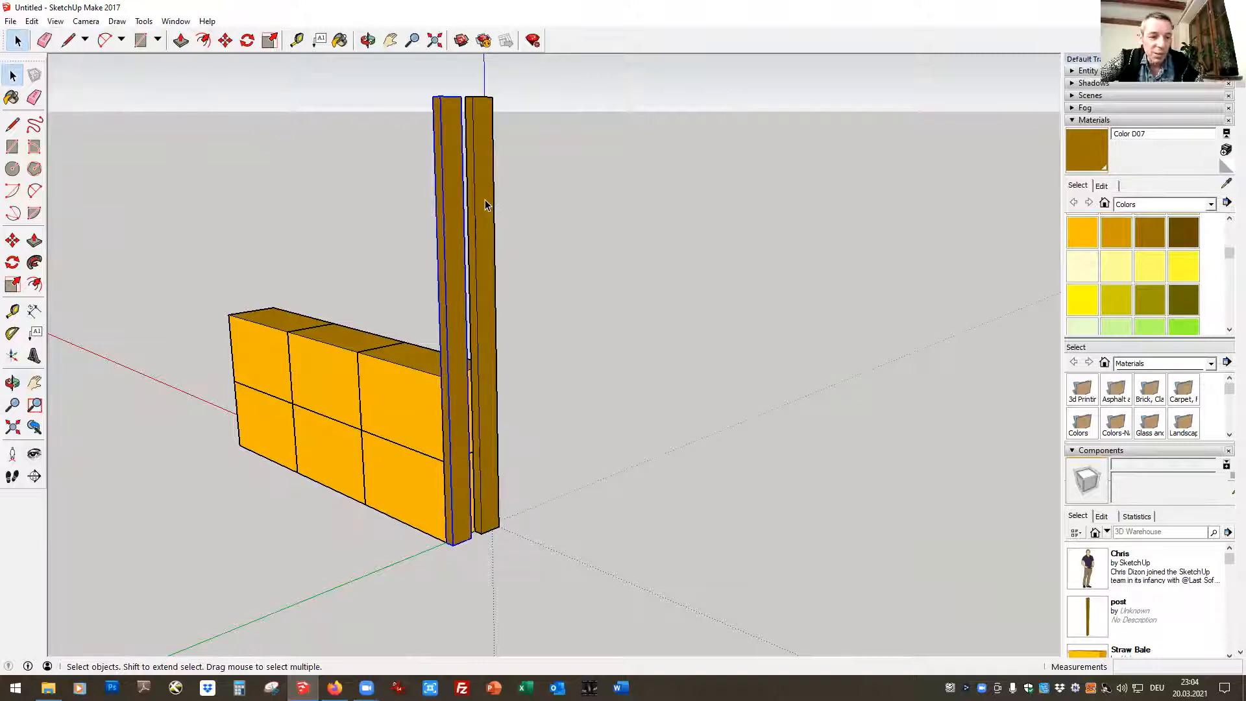
shift+click(485, 209)
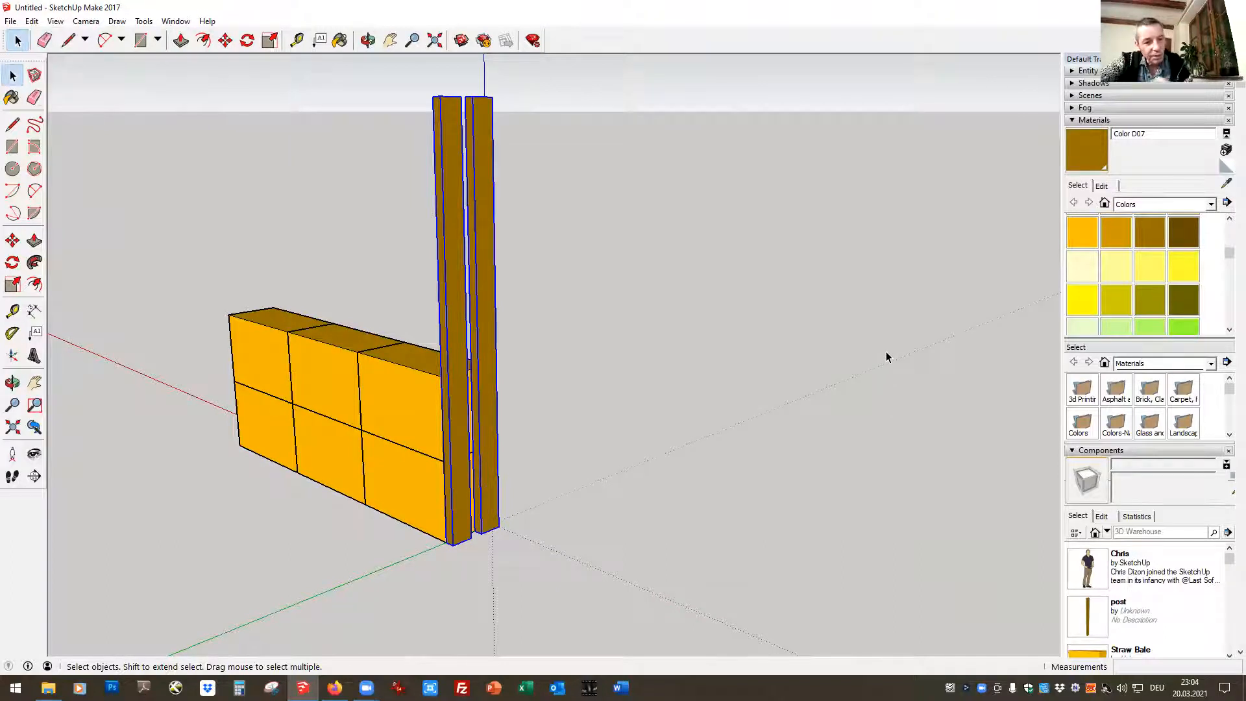
right_click(484, 230)
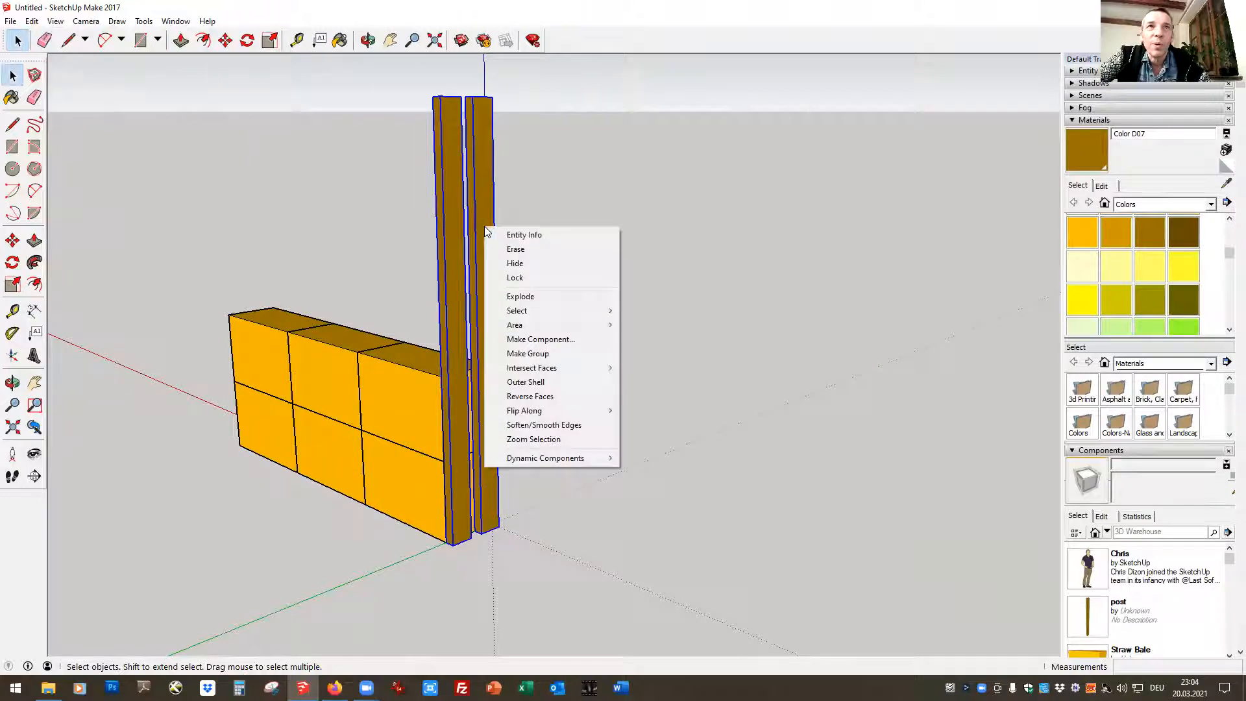
click(522, 357)
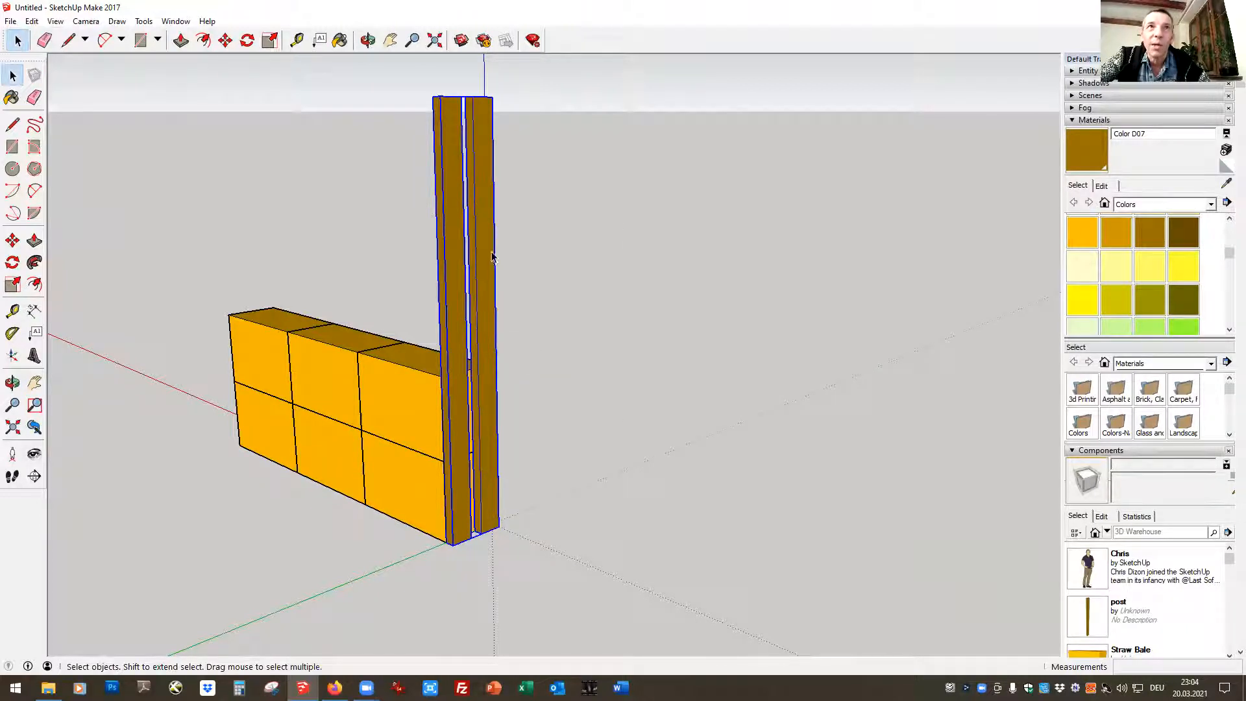
Move the post group by its lower corner about 1,29 m back to the wall, snapping it to the end face's bottom corner
click(225, 40)
click(489, 529)
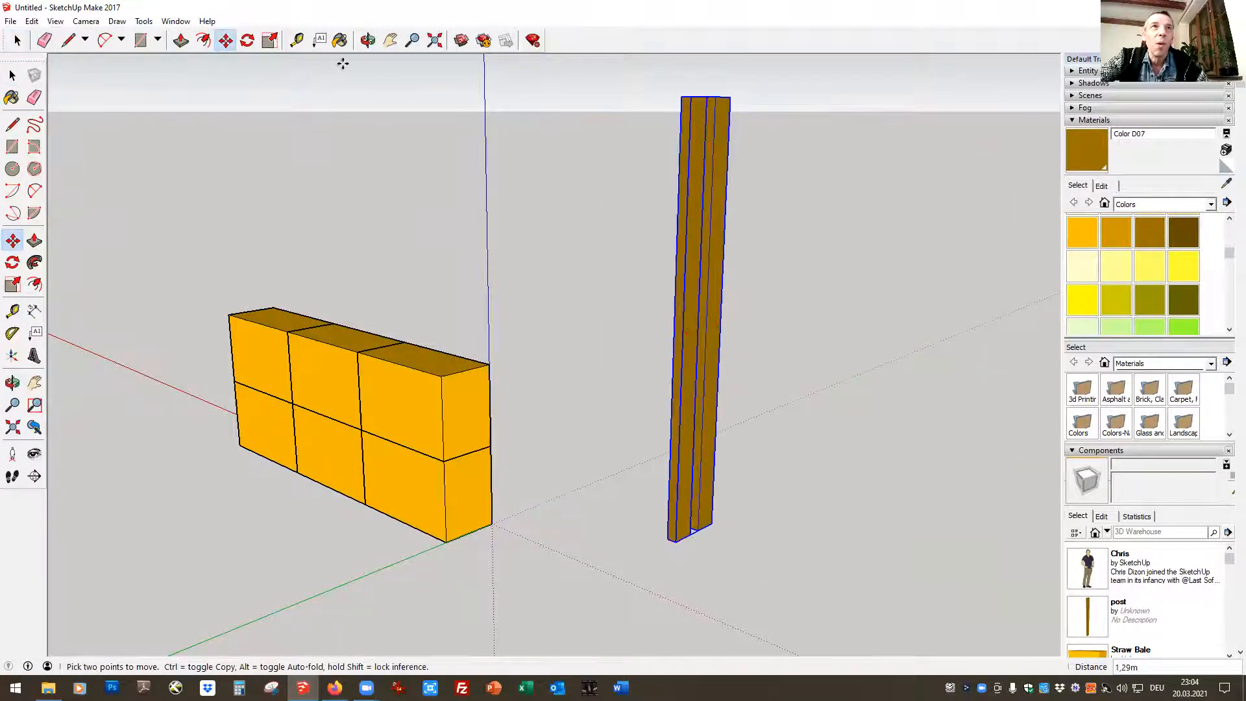
click(445, 544)
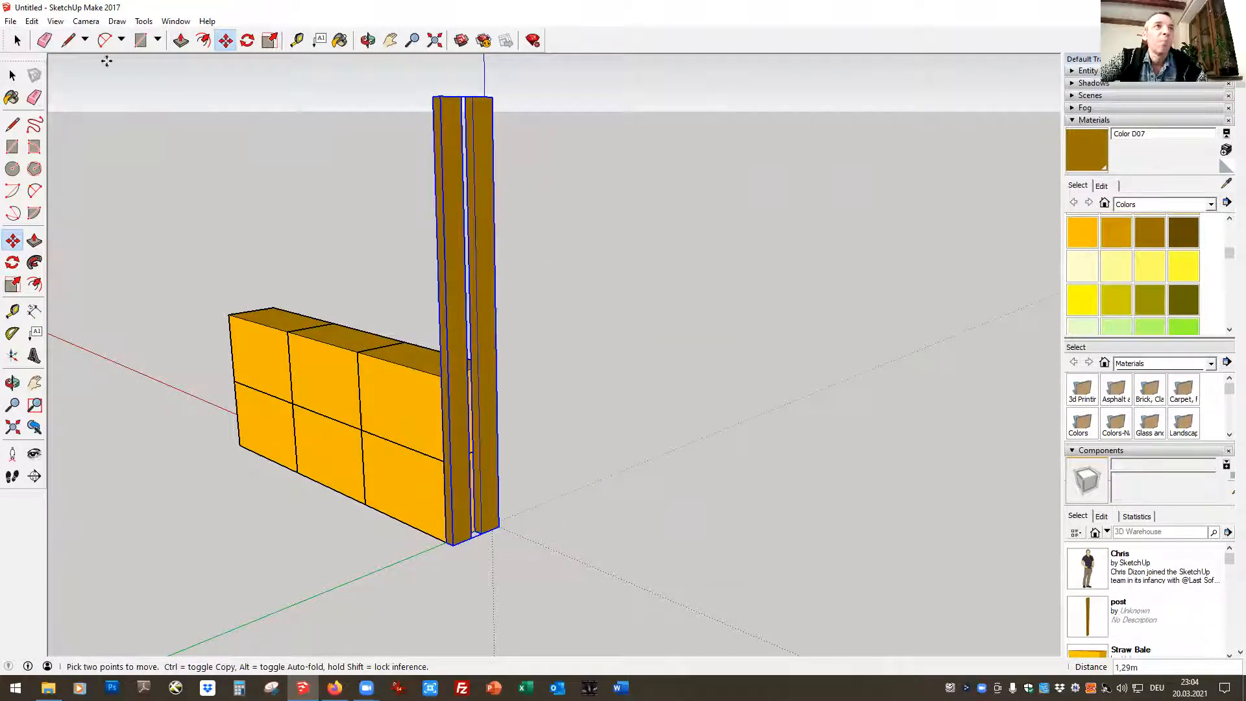
Select the four bales farthest from the double post and move them about 3,18 m away along the red axis
click(17, 41)
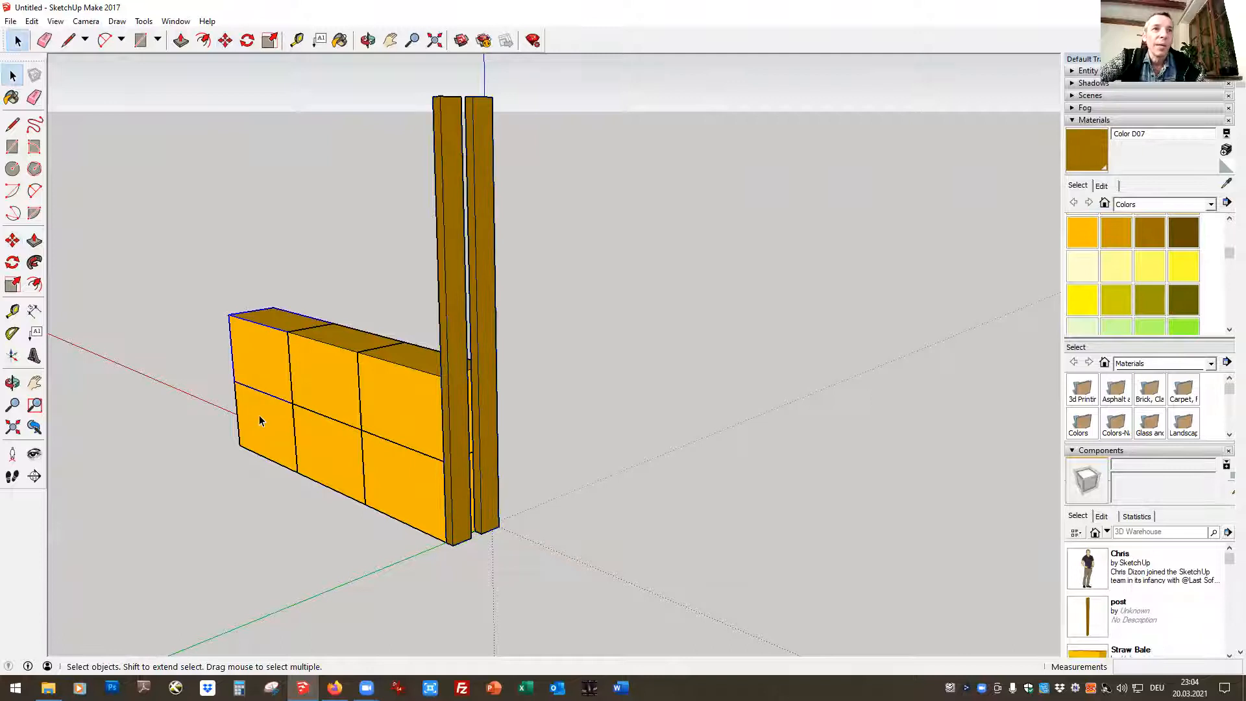
click(260, 369)
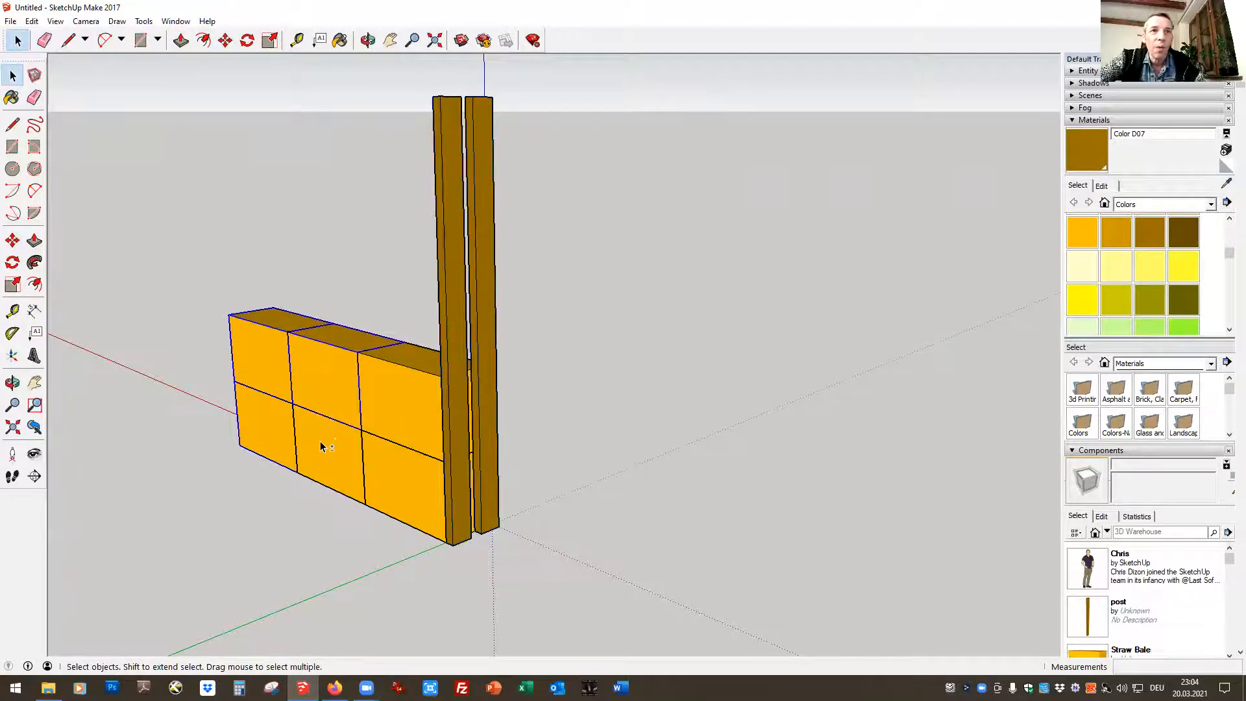
click(225, 40)
click(358, 504)
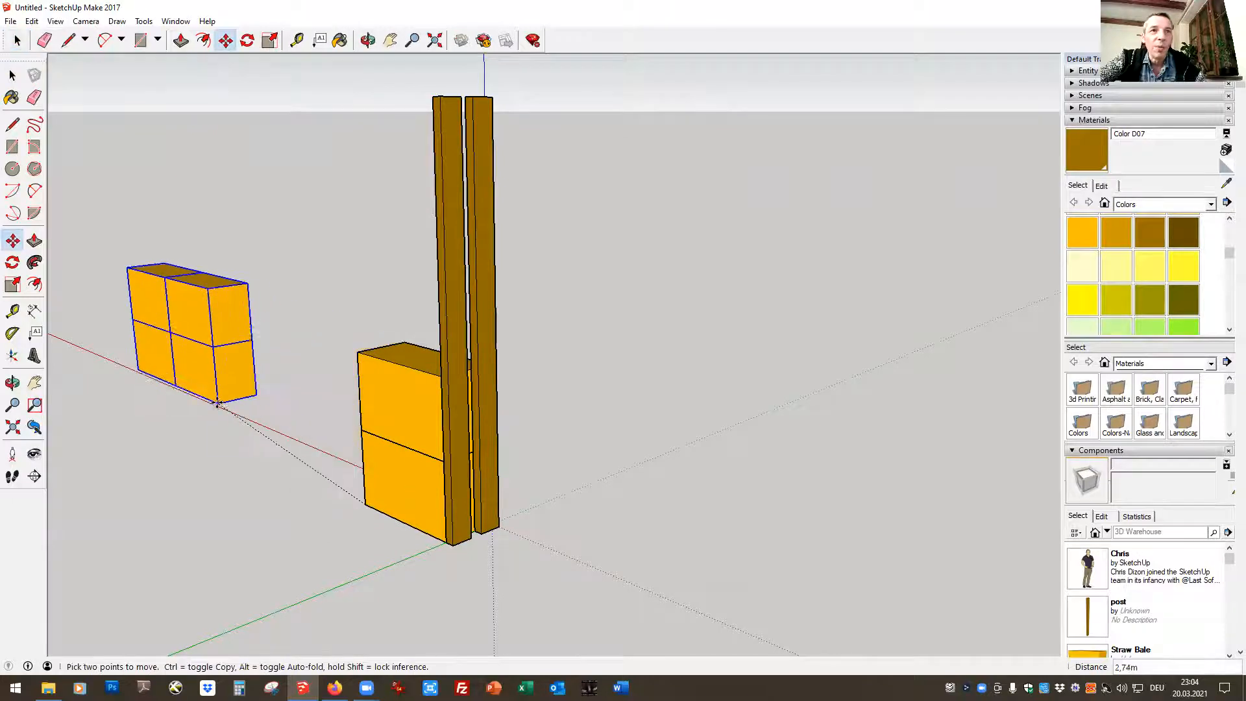
click(149, 402)
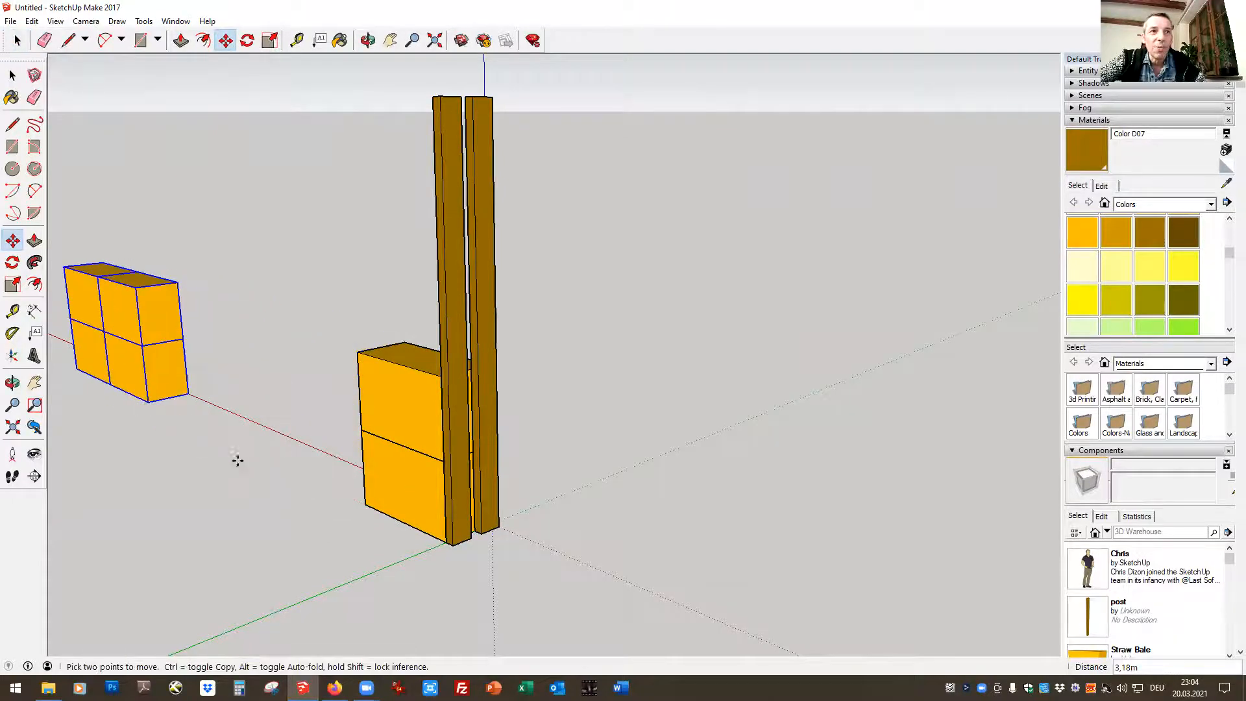
Copy the double post group and snap the copy's bottom corner to the open end of the remaining two-bale stack
click(17, 40)
click(459, 430)
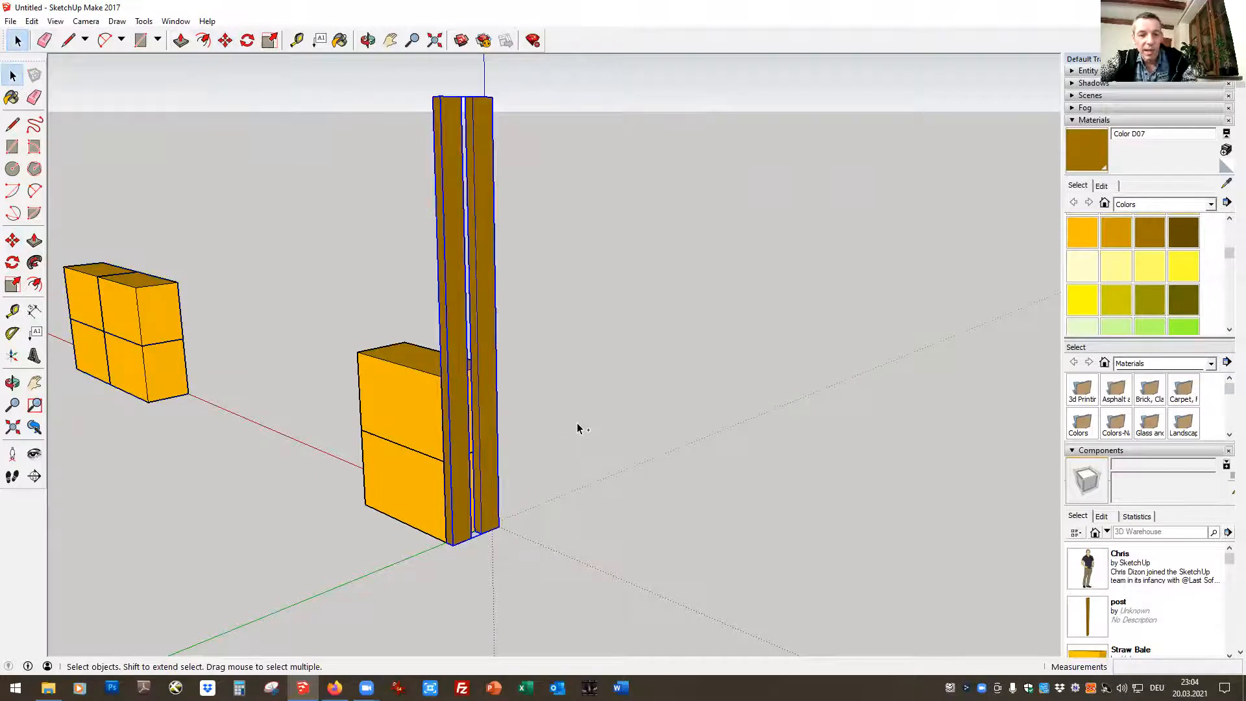
key(ctrl+c)
key(ctrl+v)
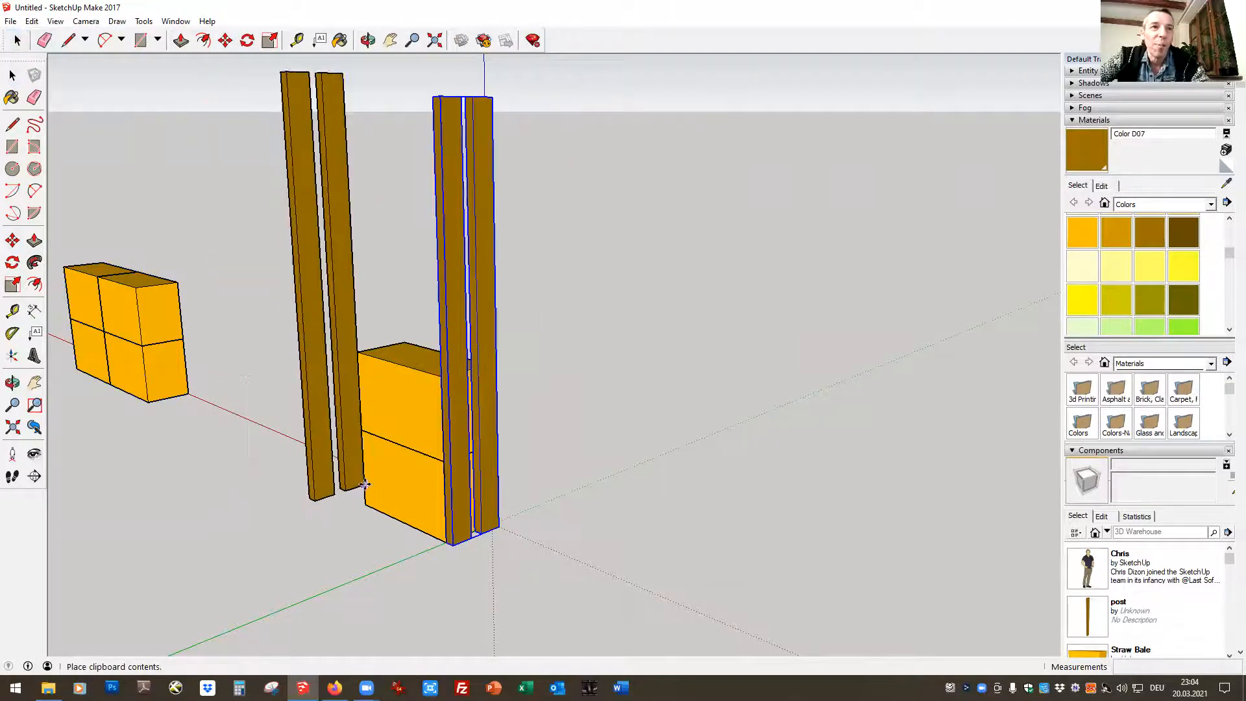
click(365, 483)
click(314, 498)
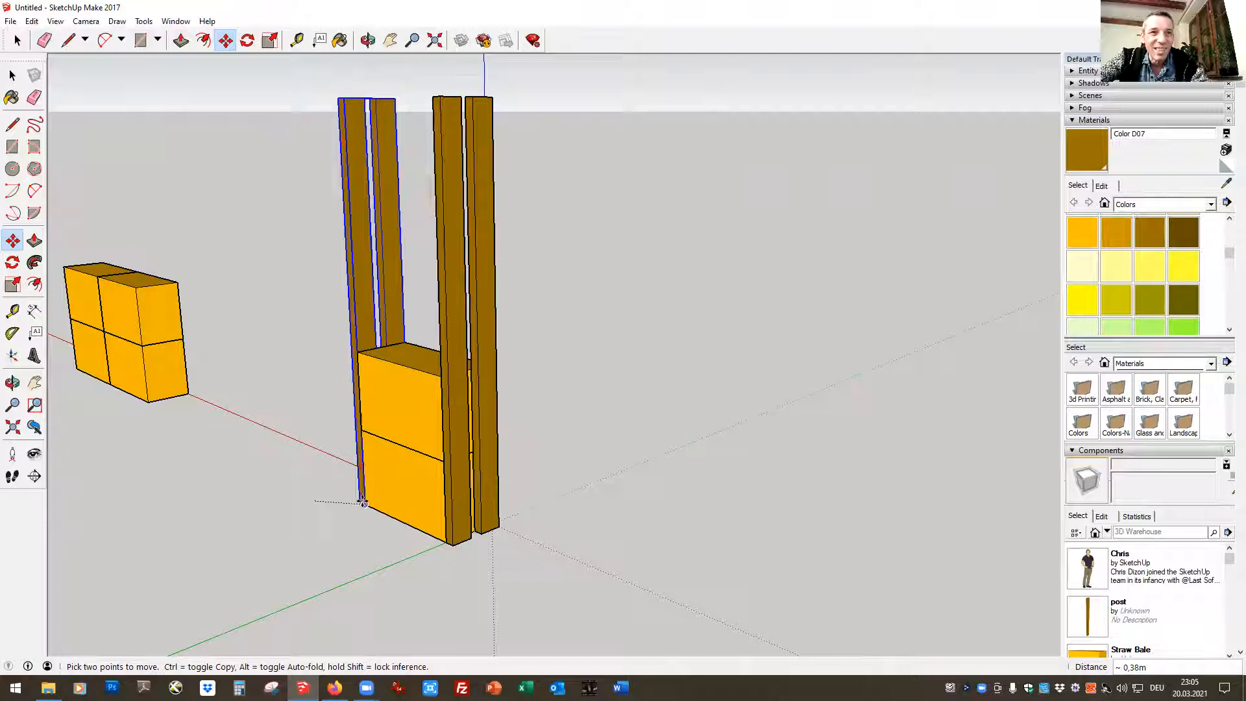
click(361, 504)
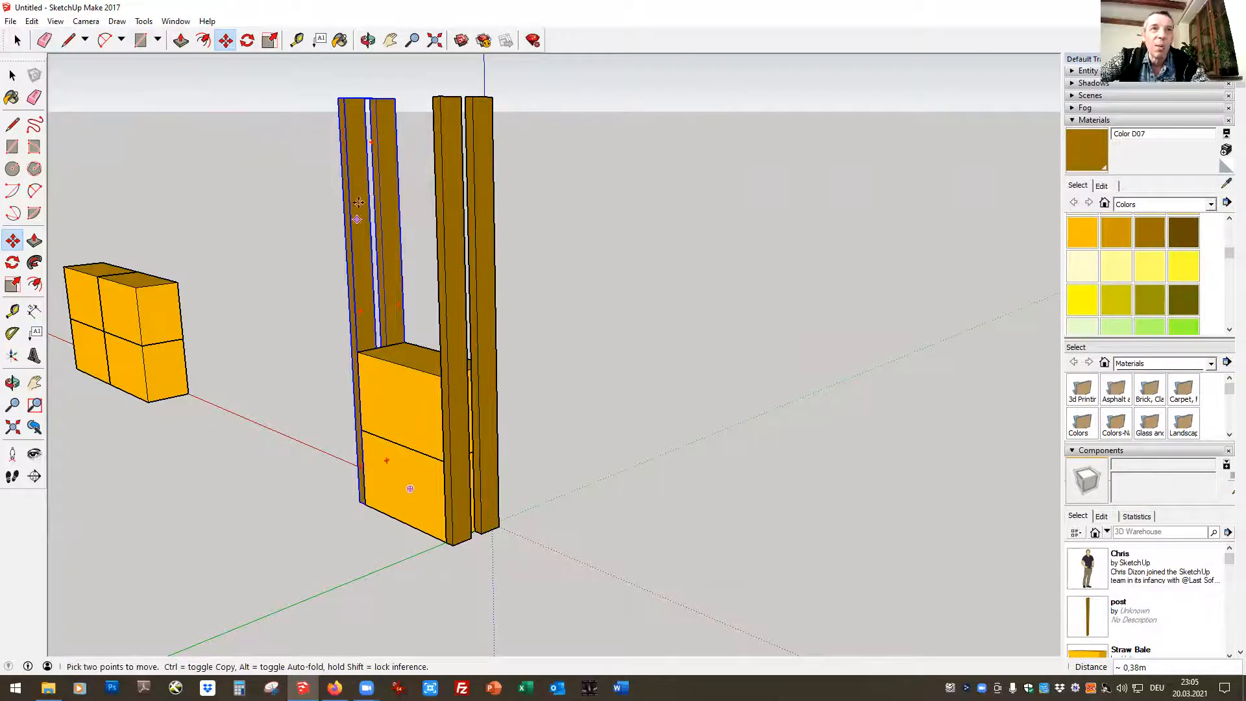
Move two of the set-aside bales about 4,10 m by their lower corner onto the bale stack between the posts
click(369, 41)
drag(314, 487, 826, 439)
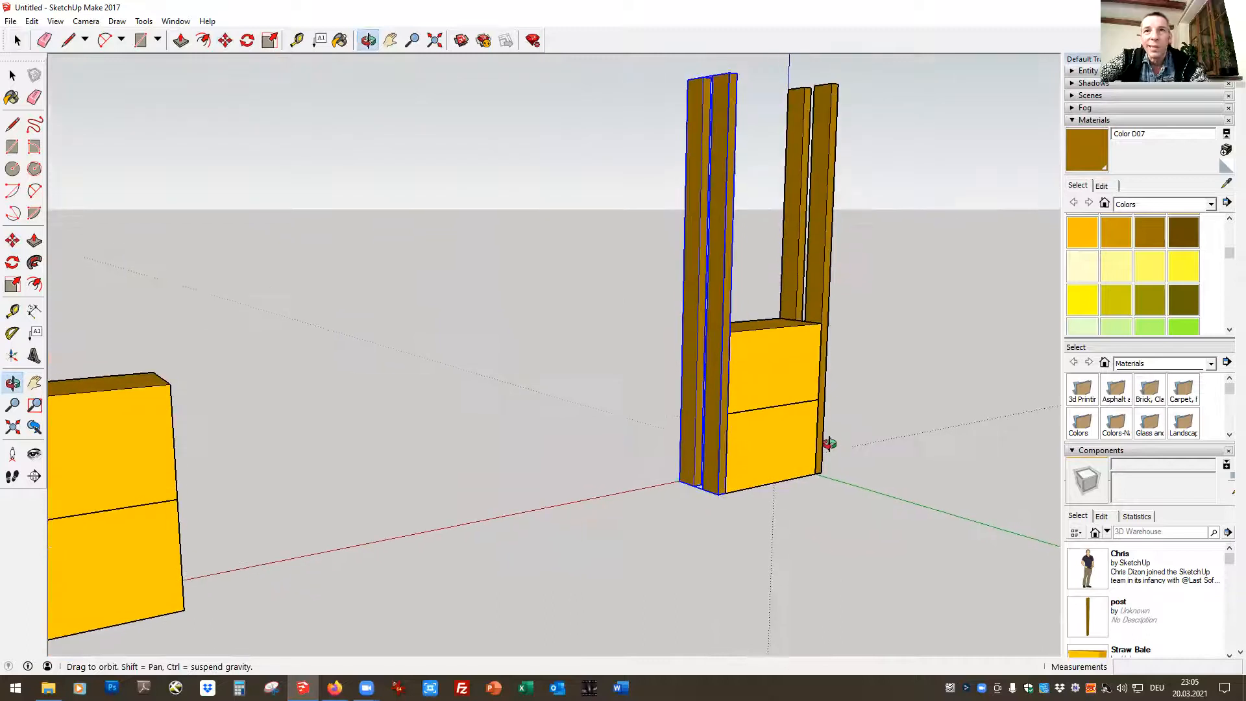
click(17, 40)
click(19, 42)
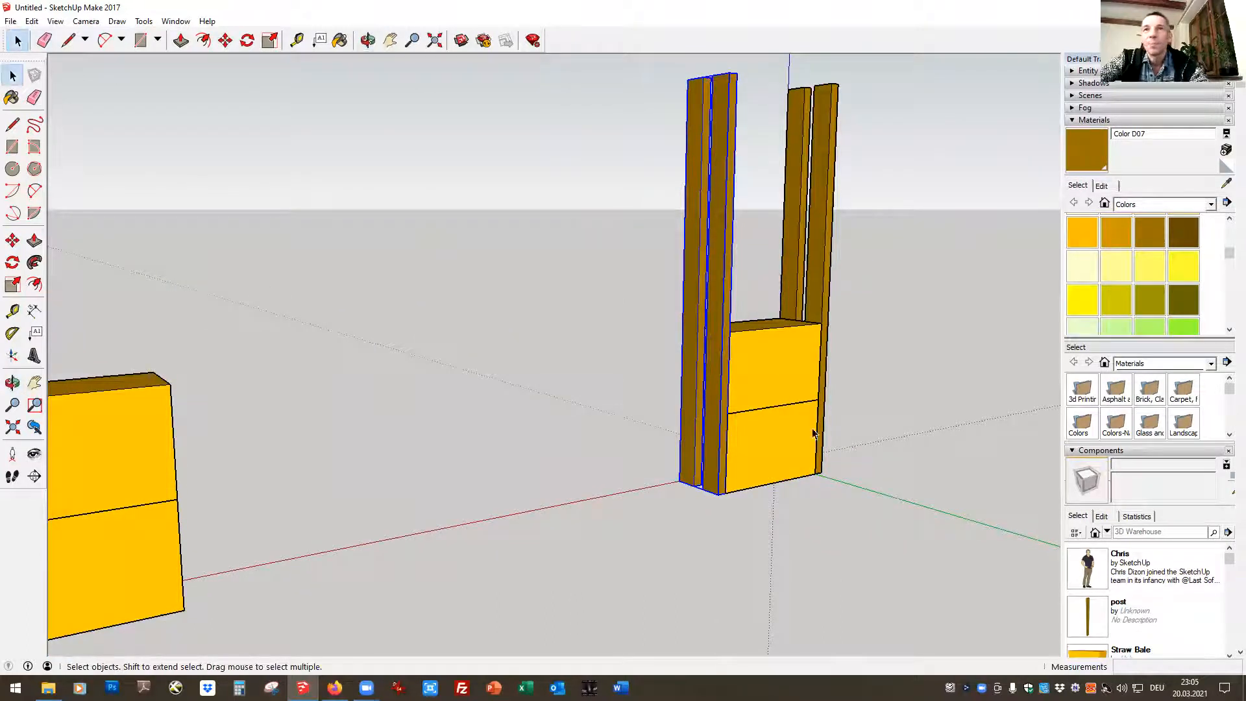
click(152, 450)
triple_click(145, 566)
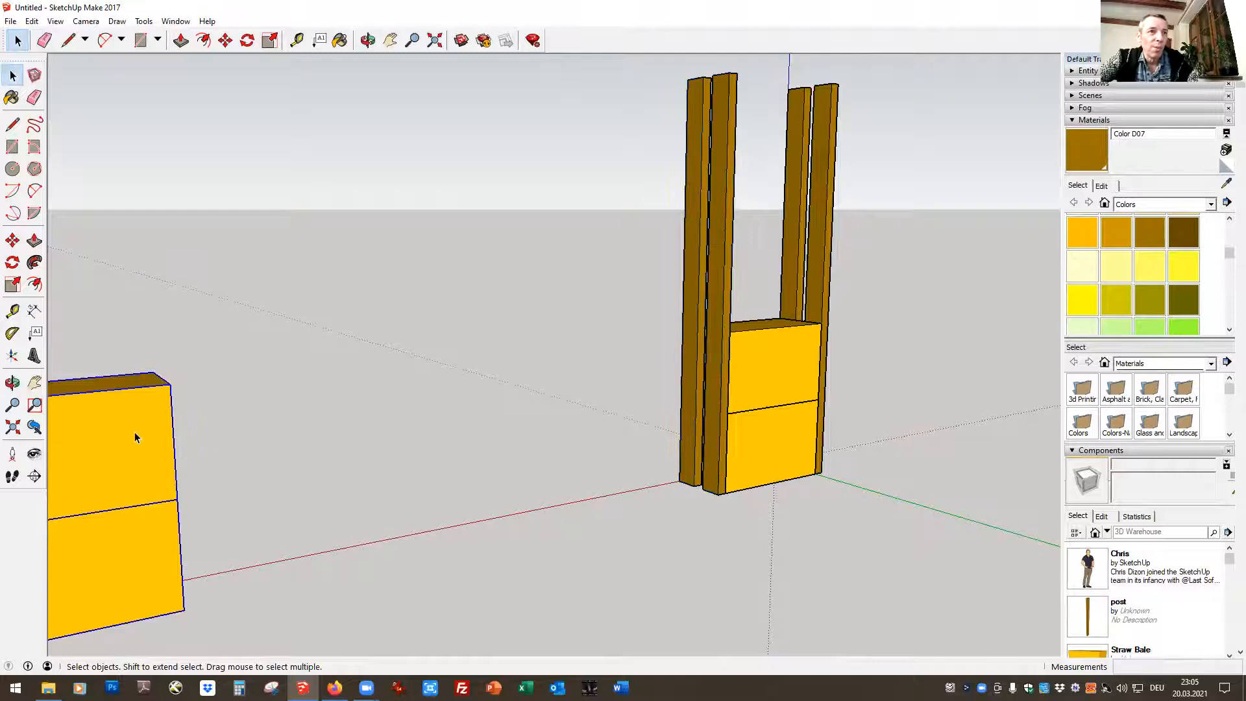
click(225, 41)
click(182, 610)
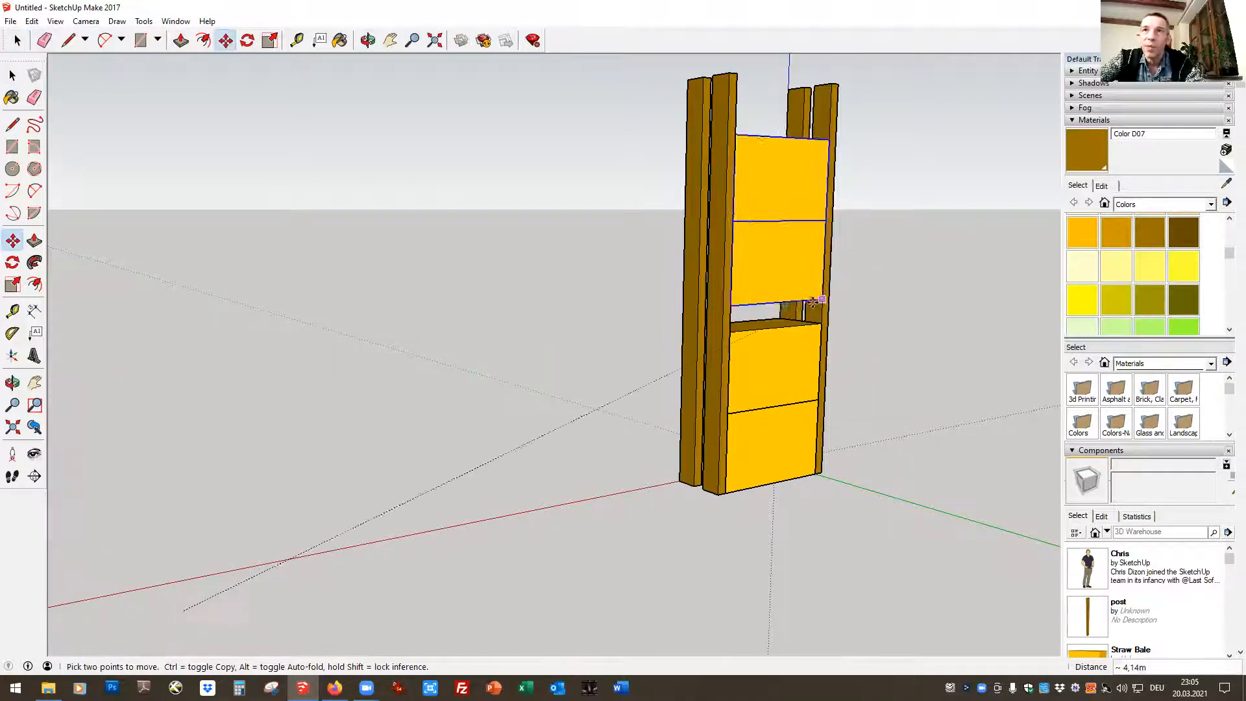
click(820, 322)
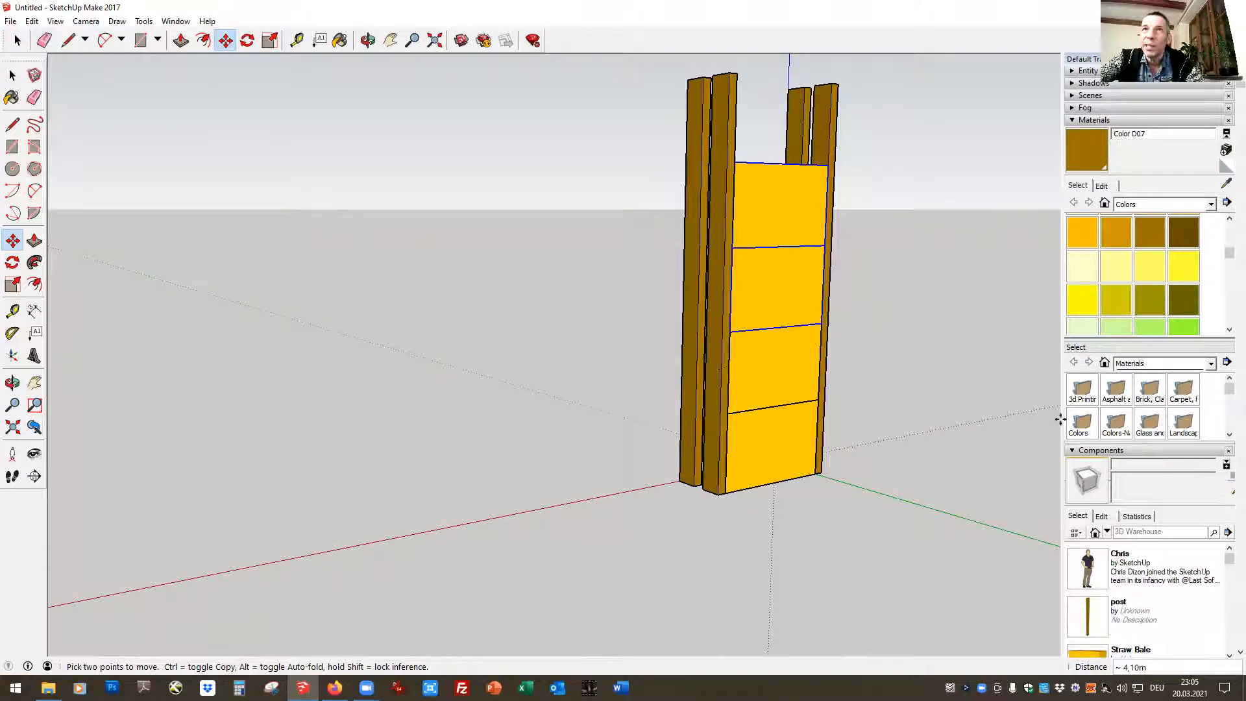
Copy the top bale between the posts and paste the duplicate in free space
key(space)
click(652, 263)
click(797, 219)
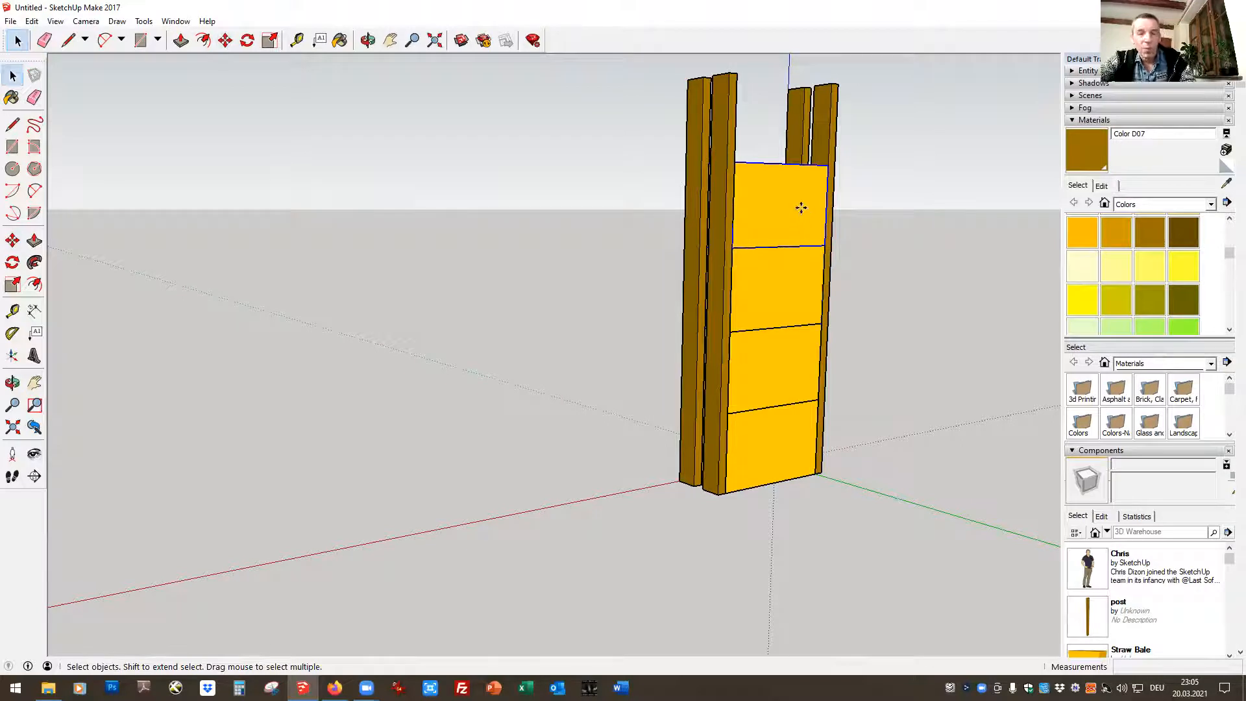
key(ctrl+v)
click(915, 259)
Try to move the pasted bale about 0,63 m by its lower corner to the top corner of the bale stack
key(m)
click(879, 265)
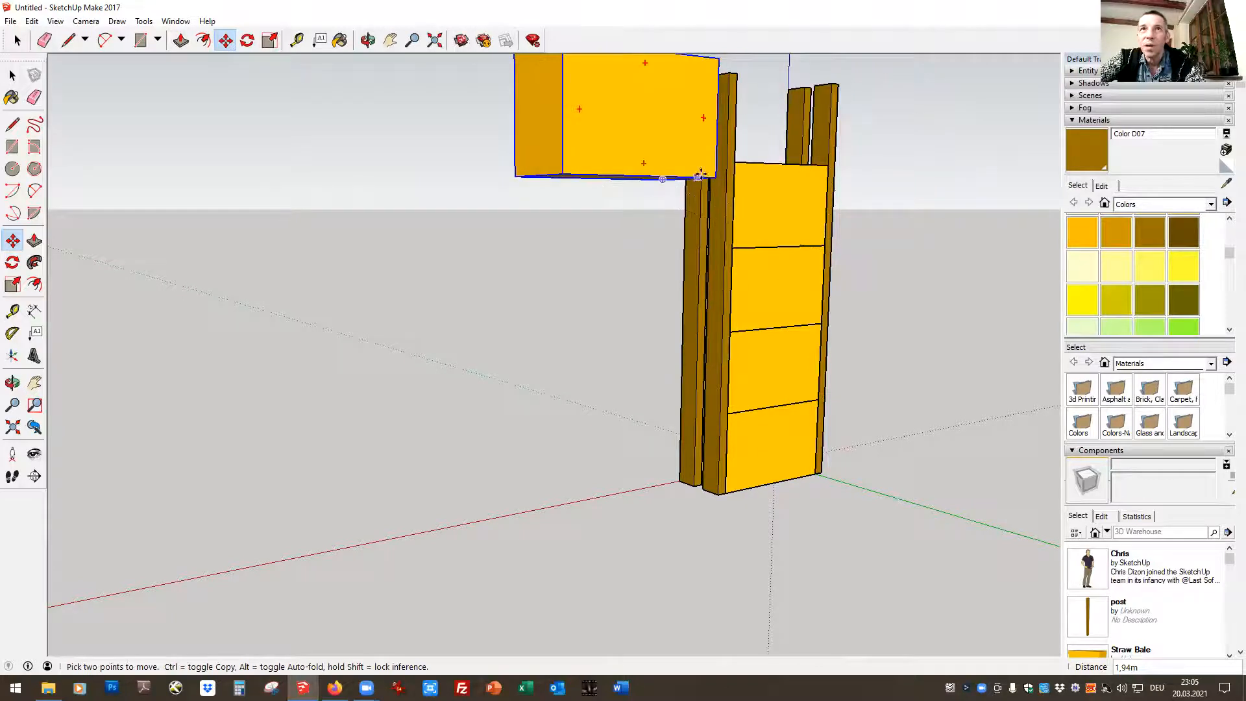
click(832, 159)
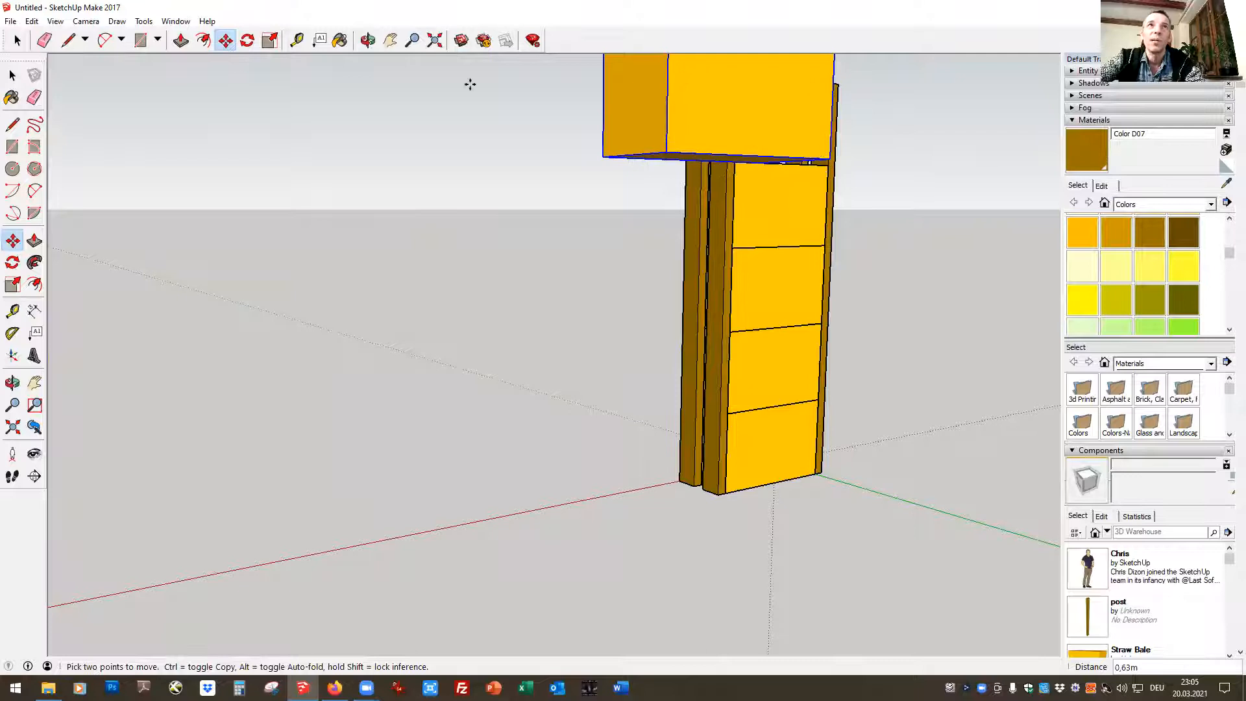
Move the pasted bale about 2,52 m by its lower front corner, snapping it on top of the stack as the fifth layer
click(368, 40)
drag(958, 242, 582, 444)
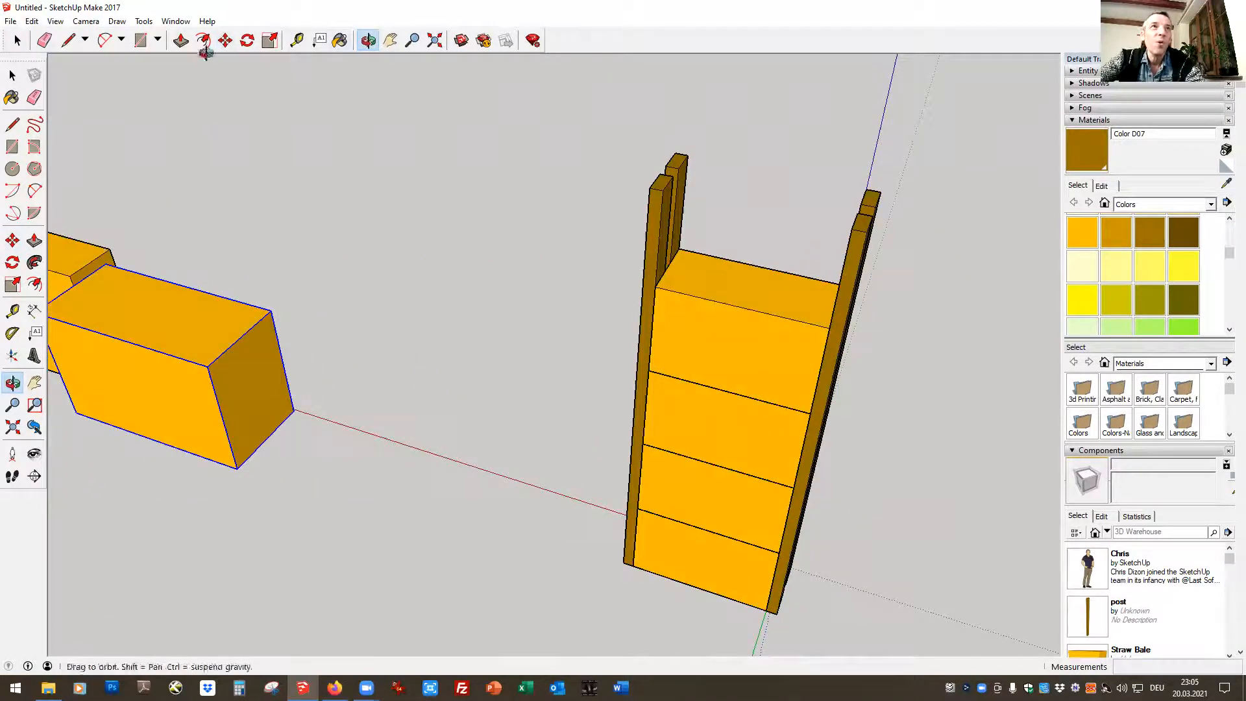
click(225, 40)
click(235, 470)
click(823, 328)
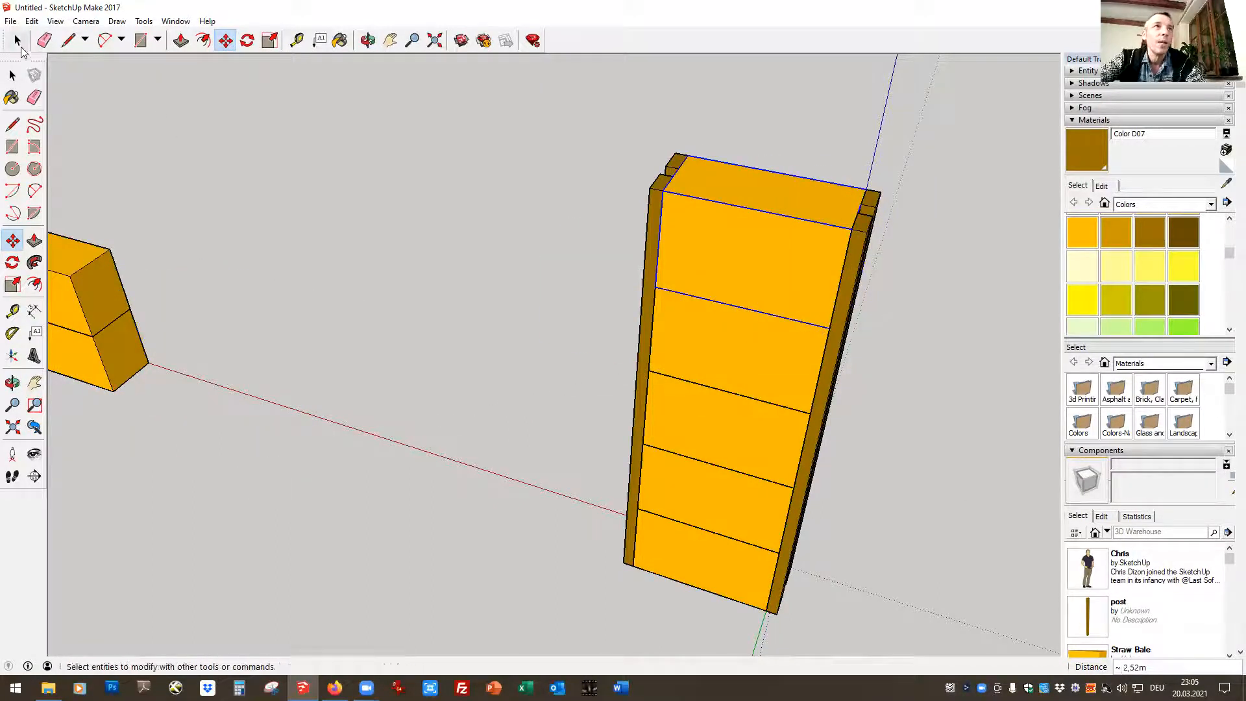
Copy the five bales with the double post on their red-axis side and snap the copy against that post as a second bay
click(12, 76)
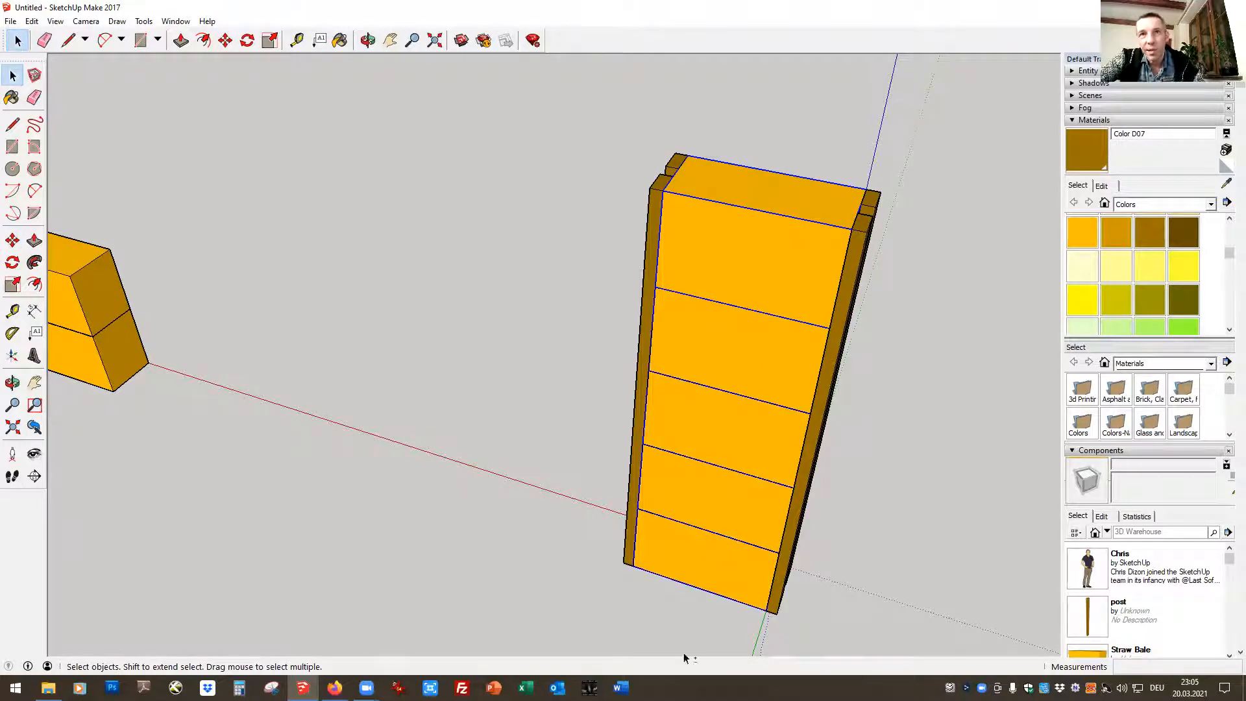
key(m)
key(ctrl)
click(773, 201)
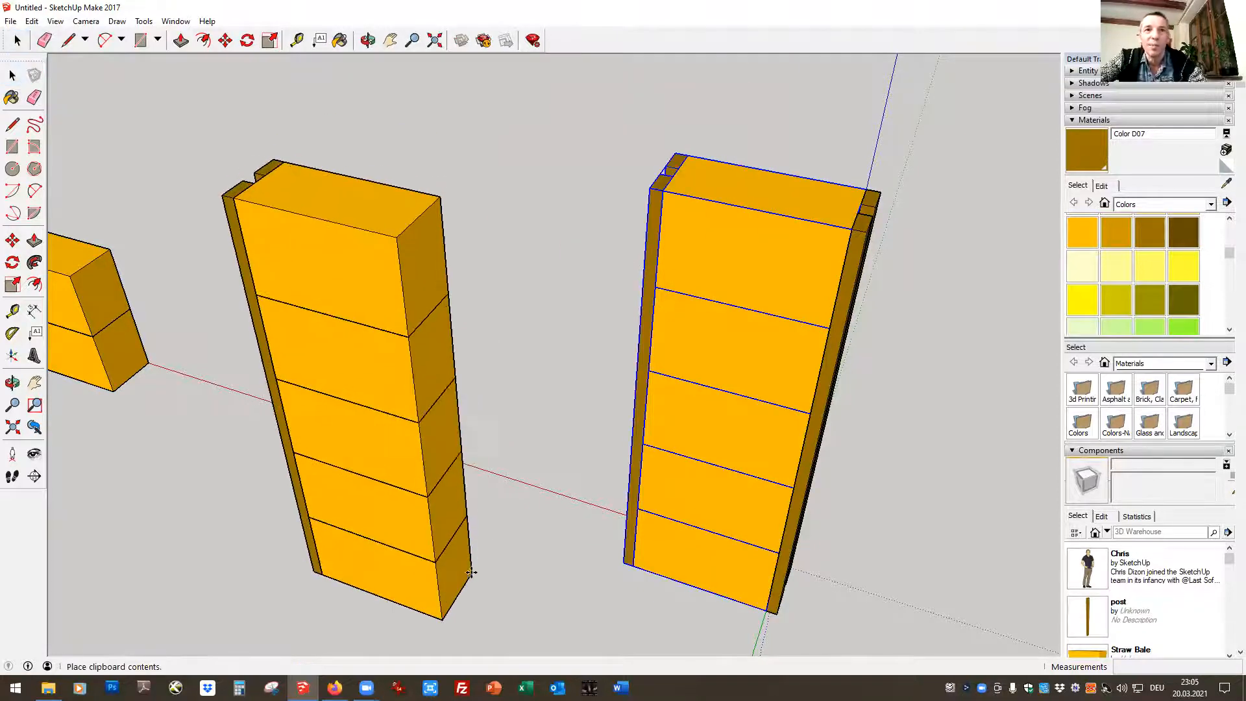
click(438, 631)
click(442, 621)
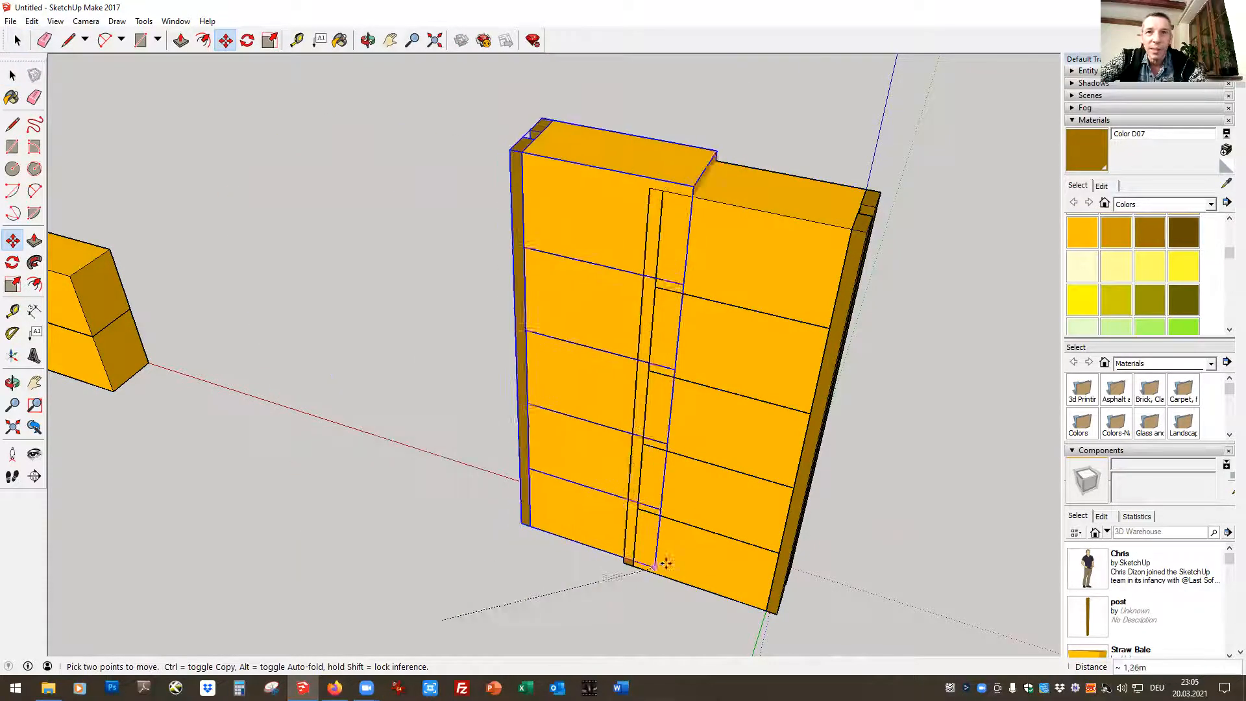
click(625, 562)
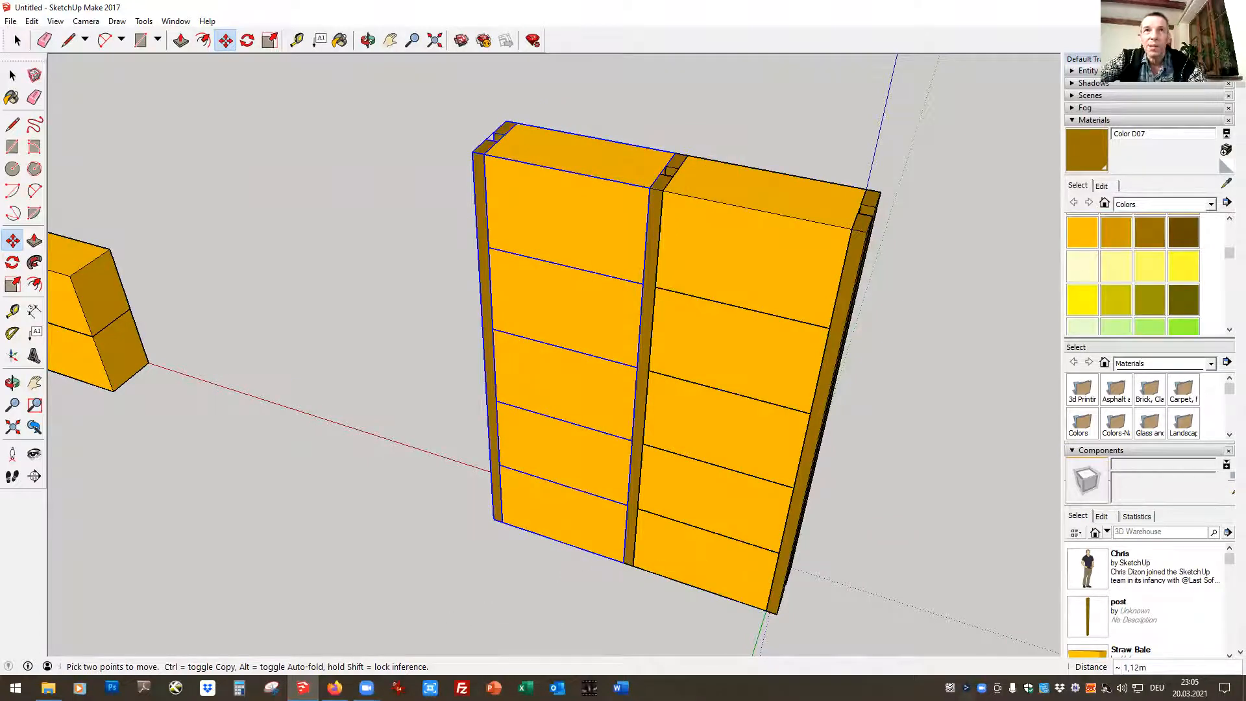
Paste another copy of the bale-and-post bay and move it about 0,79 m to snap against the second bay's outer post
key(ctrl+v)
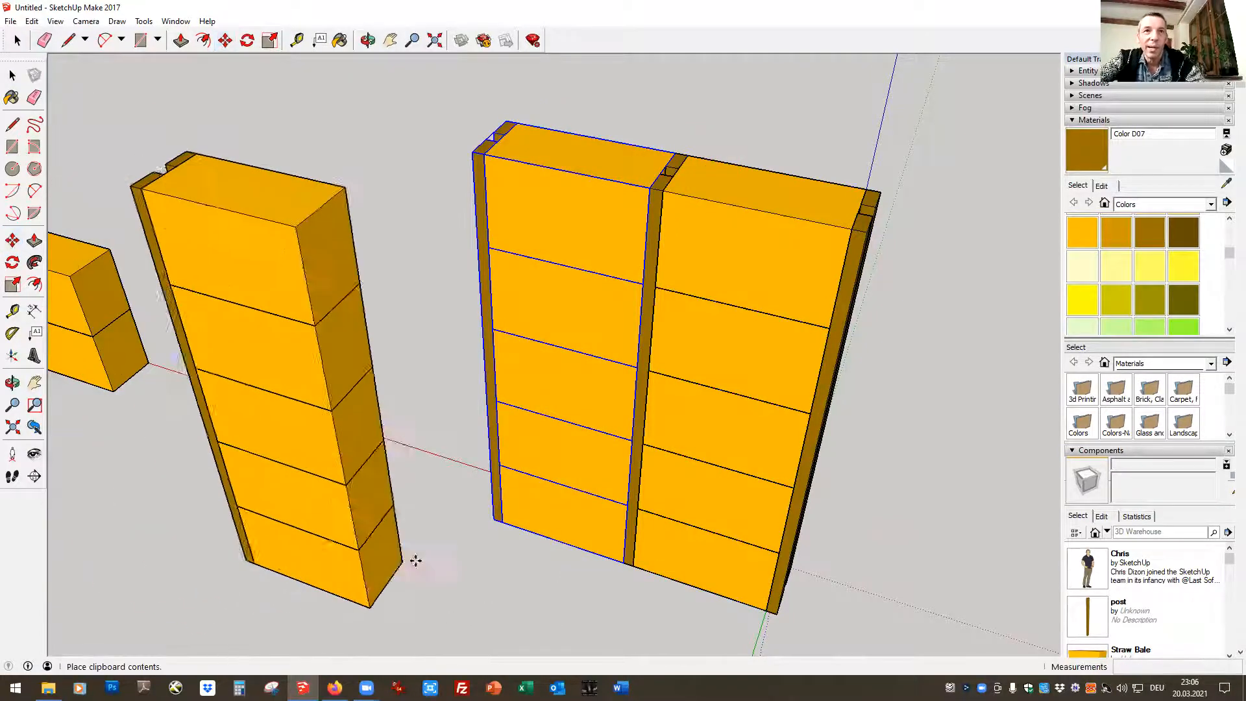
click(434, 556)
click(402, 603)
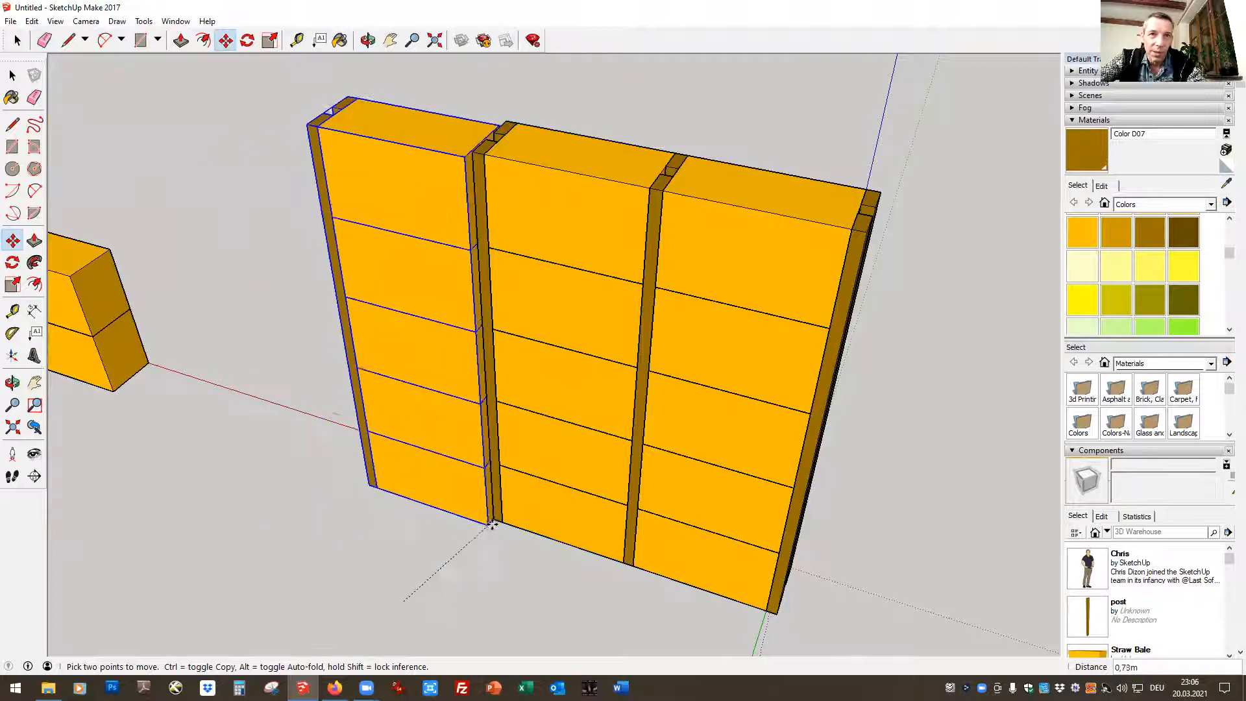
click(495, 517)
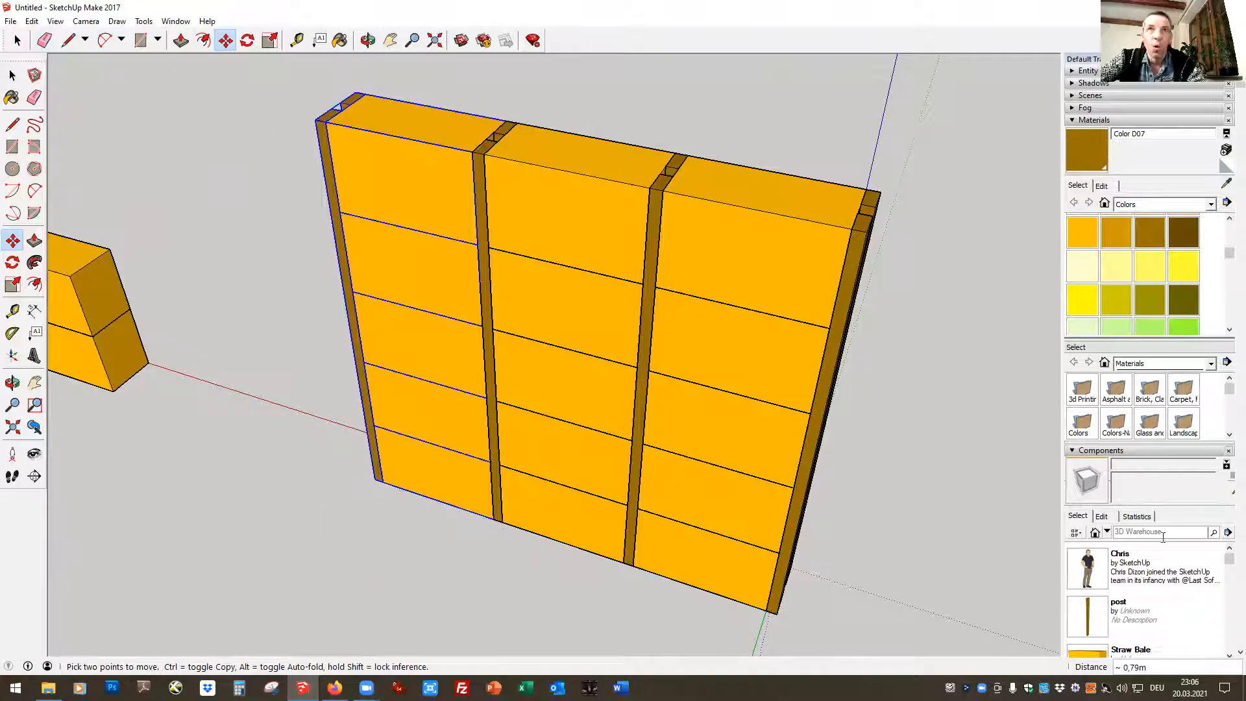
Select the complete three-bay wall, copy it and paste the duplicate behind the original
key(space)
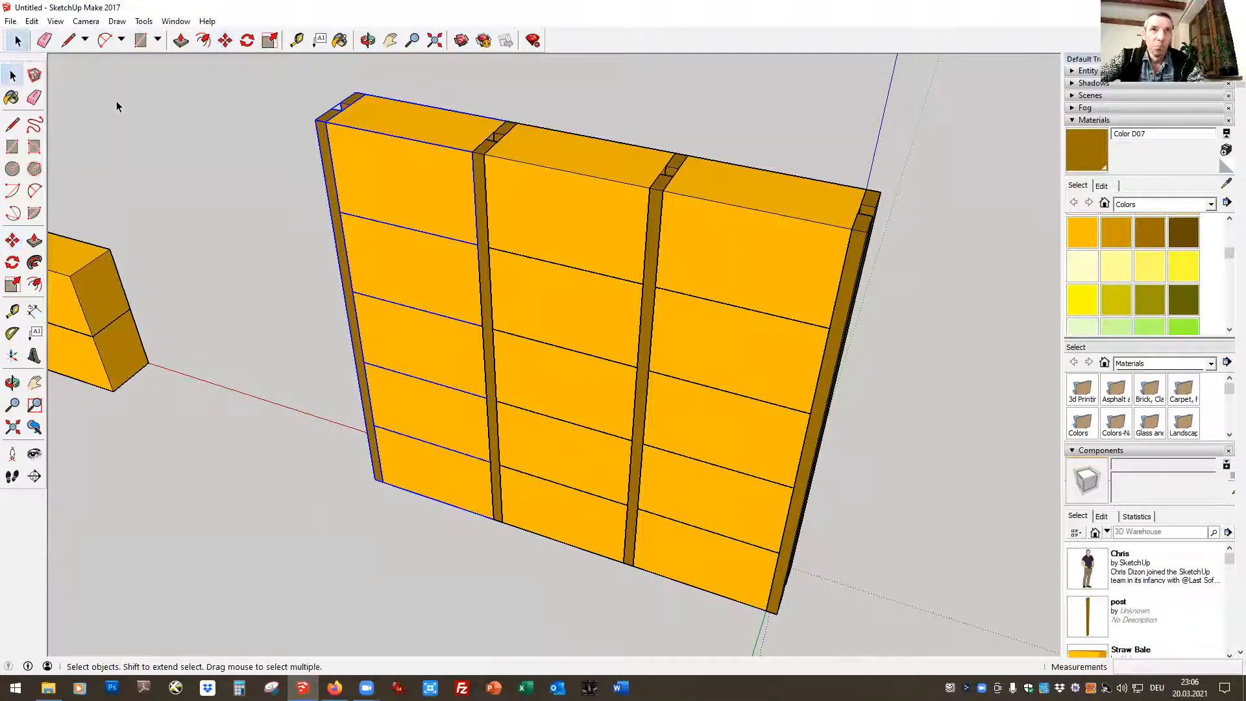
drag(243, 70, 926, 662)
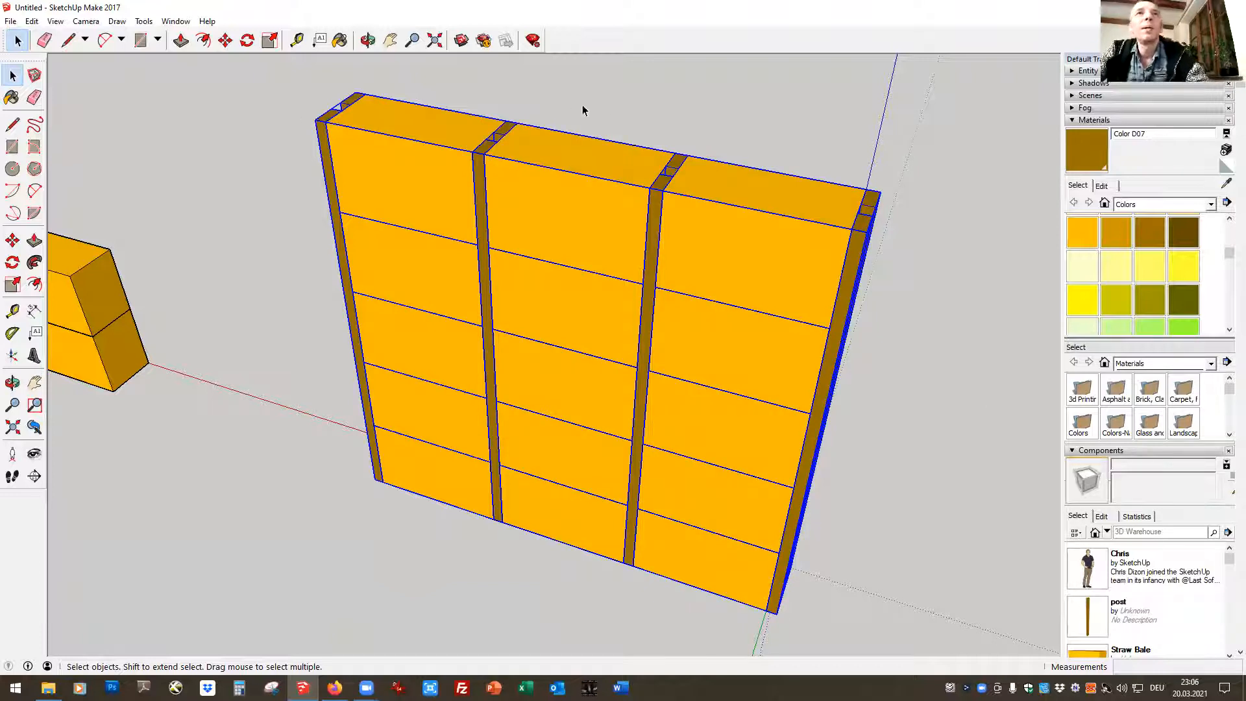
click(367, 41)
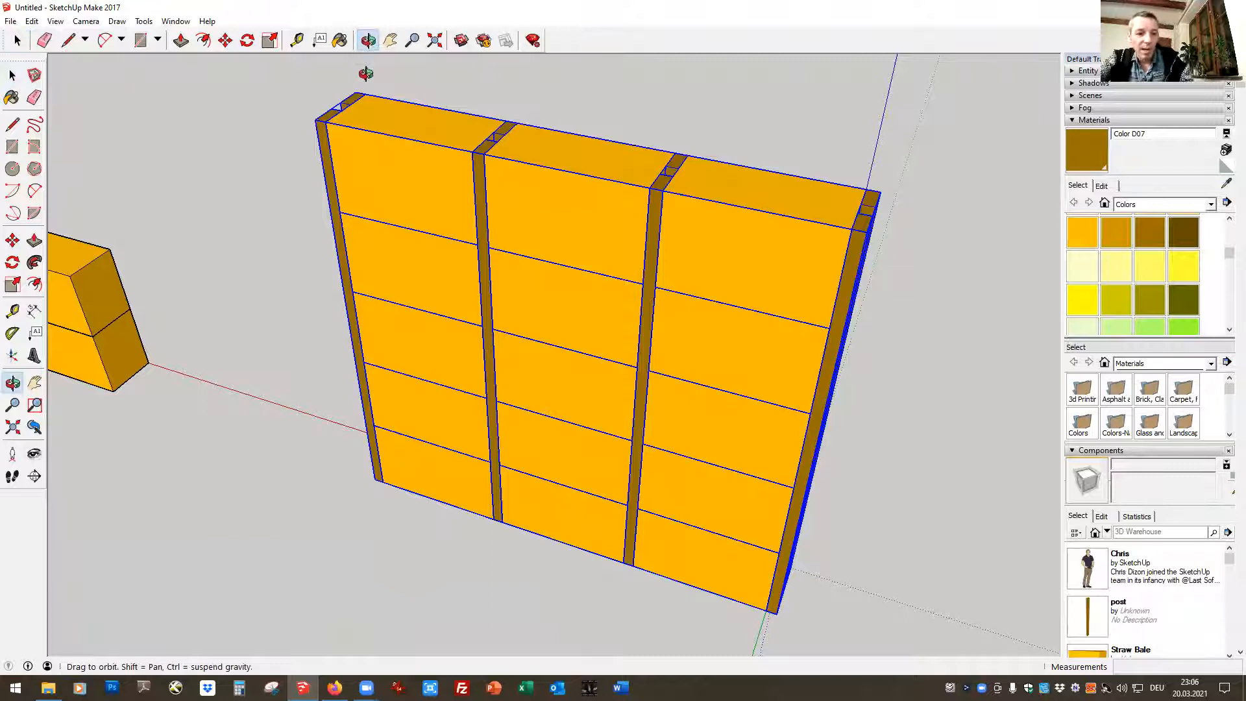
key(ctrl+v)
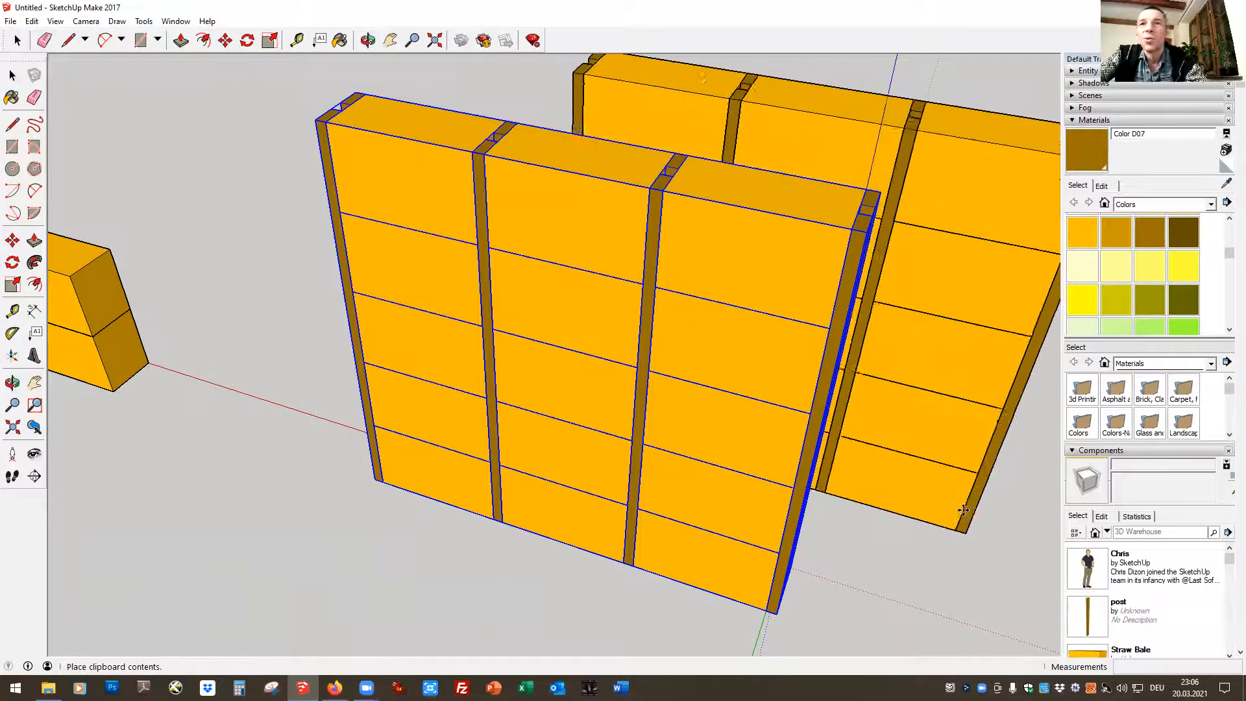
click(953, 404)
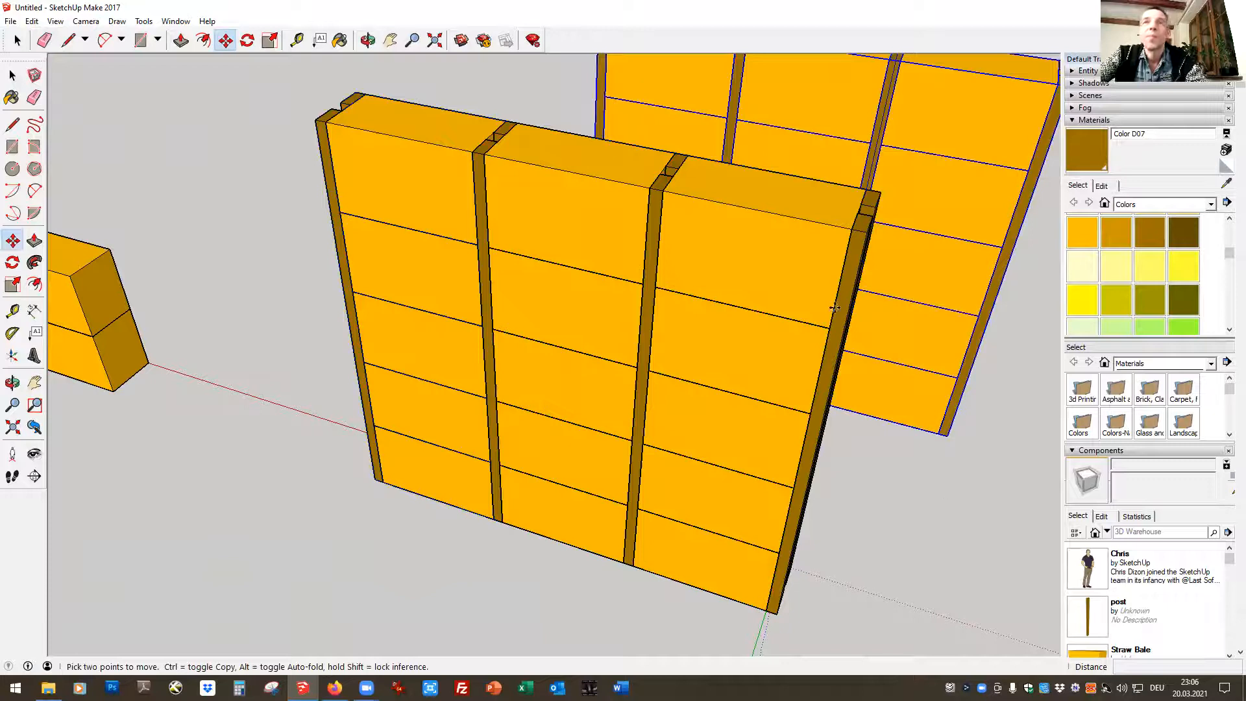
Rotate the duplicated wall 90° about its lower front corner so it stands perpendicular to the original wall, aligned with the green axis
scroll(497, 97, down, 1)
scroll(497, 96, down, 3)
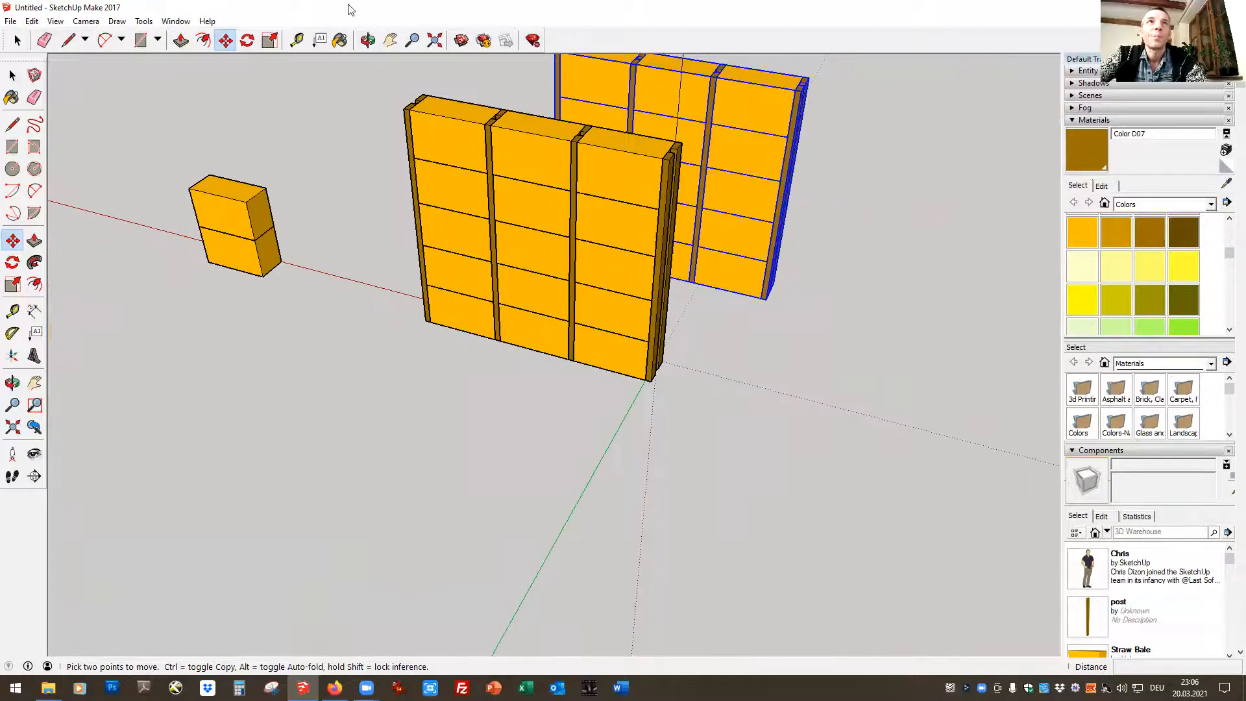
click(368, 40)
drag(849, 353, 45, 270)
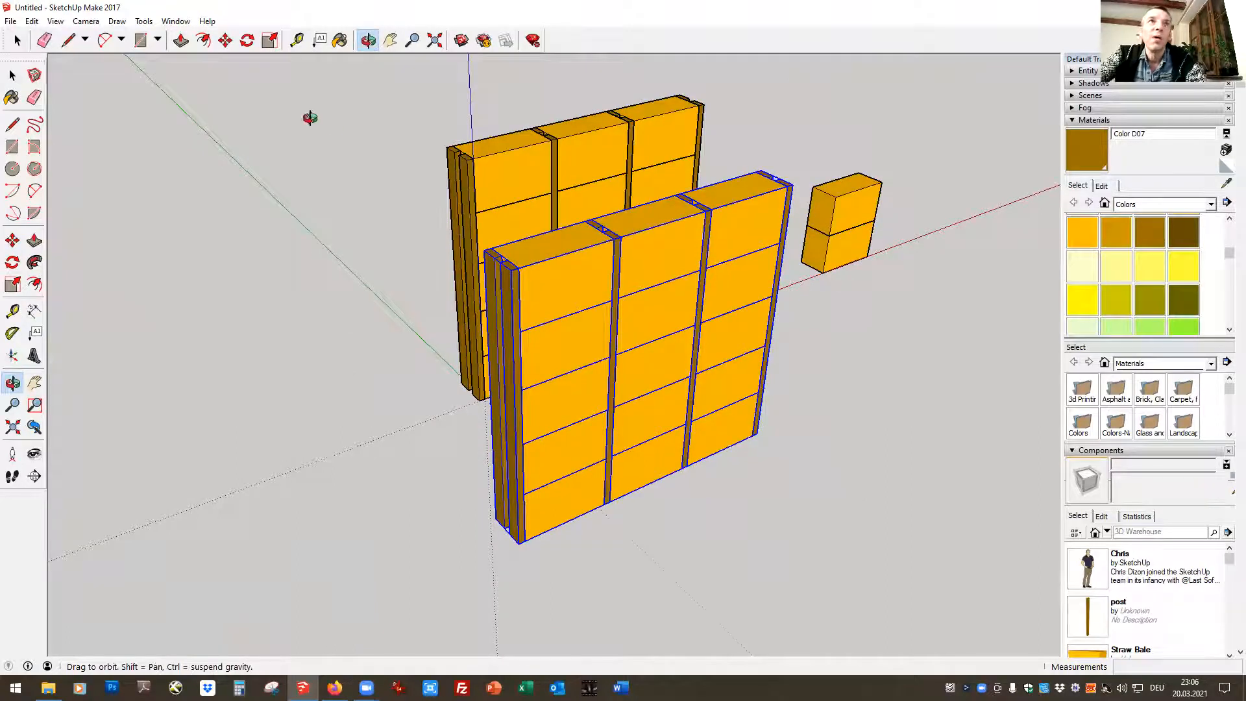
drag(718, 559, 751, 383)
click(248, 43)
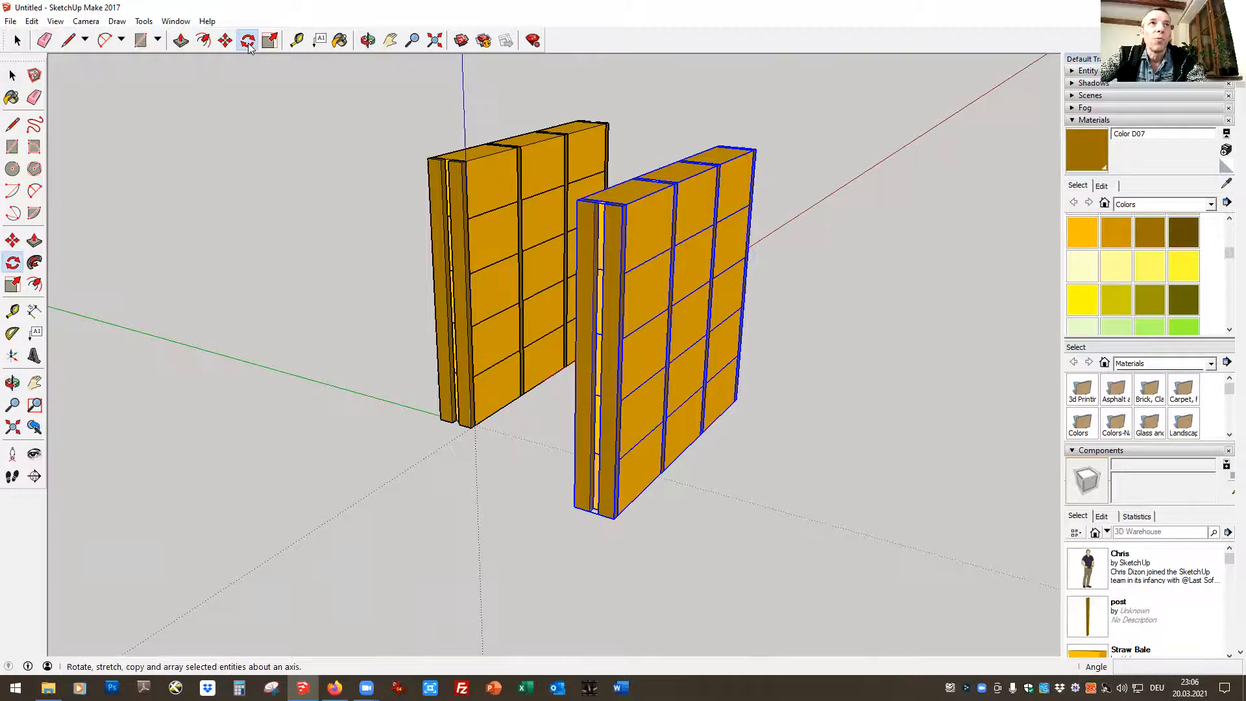
click(614, 517)
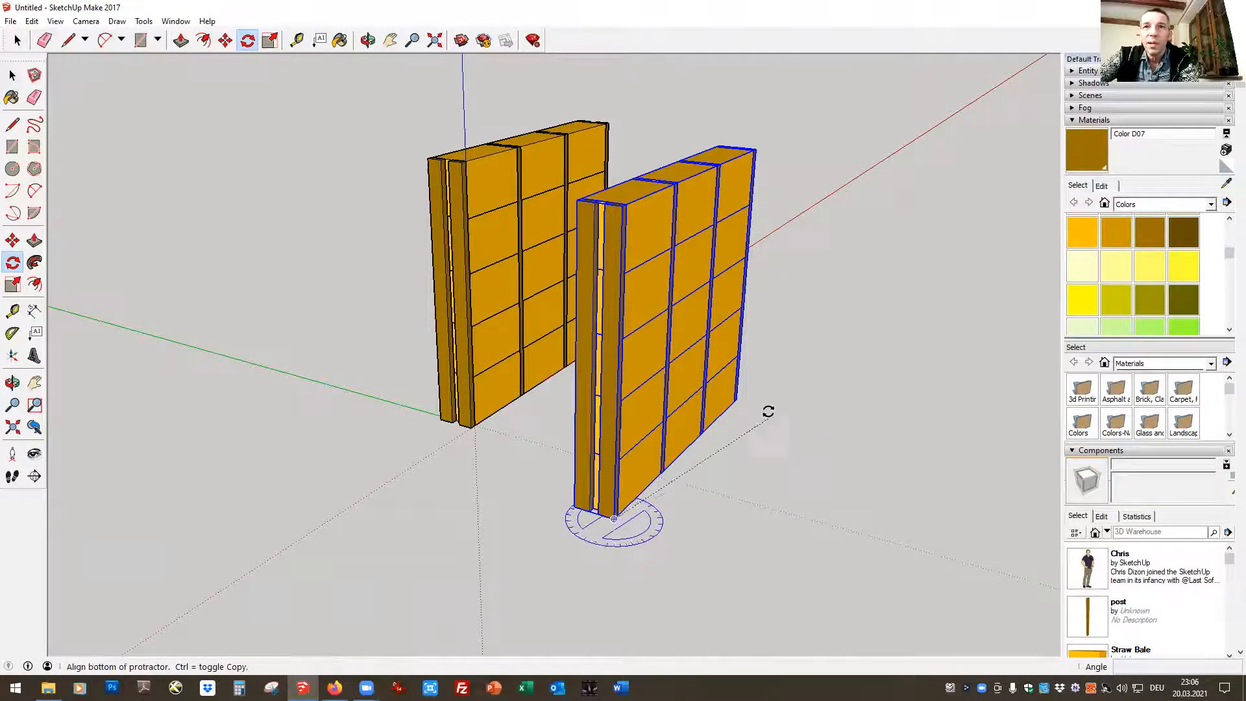
click(735, 400)
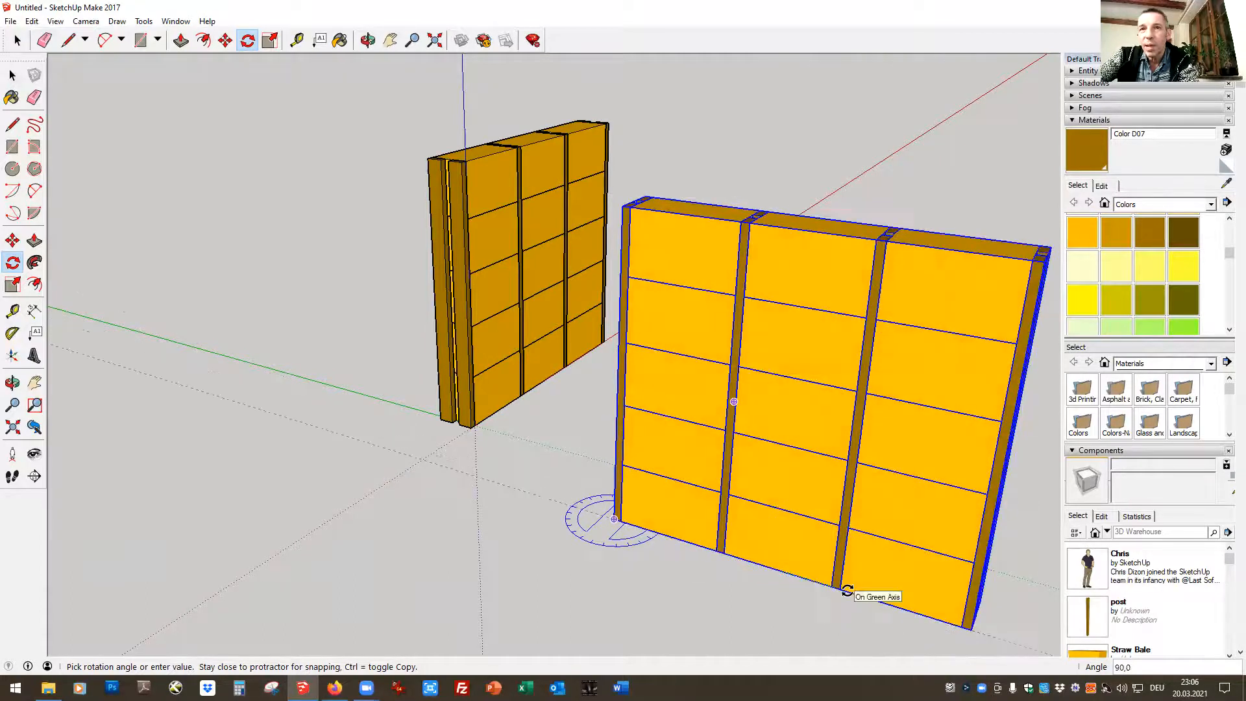
click(847, 591)
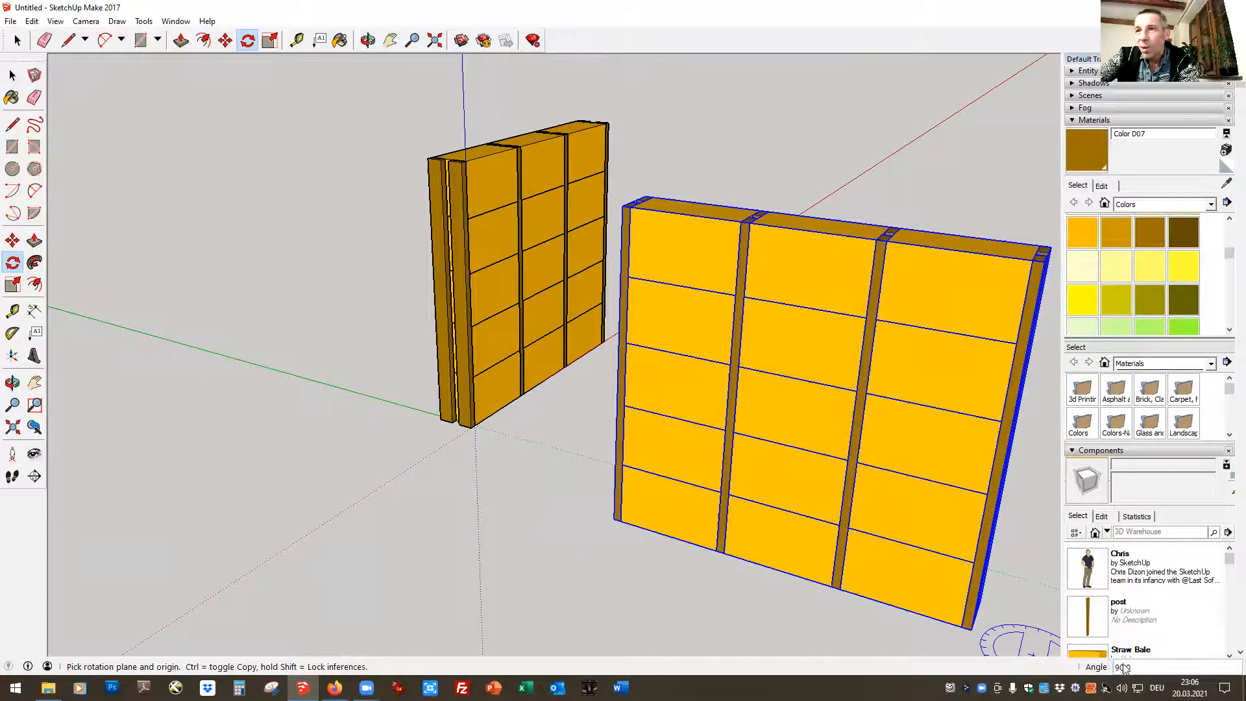
click(13, 76)
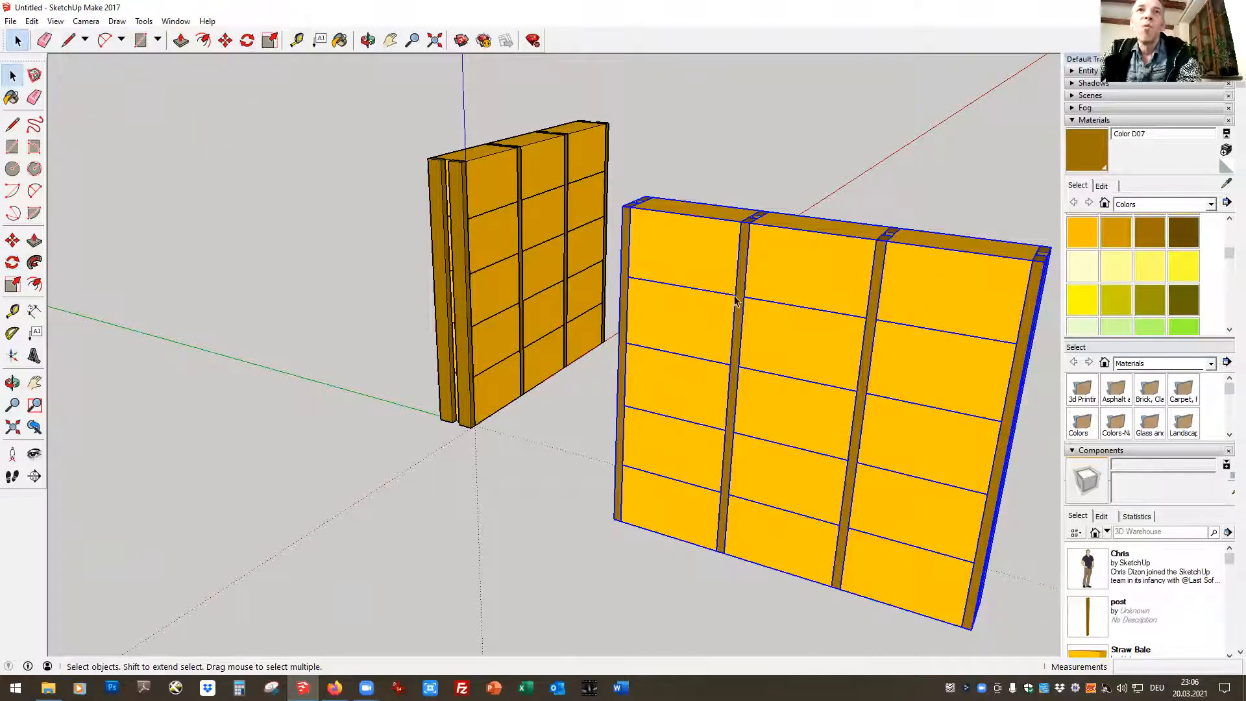
Move the rotated wall by its lower post corner and snap it to the original wall's lower end corner, forming an L
click(365, 42)
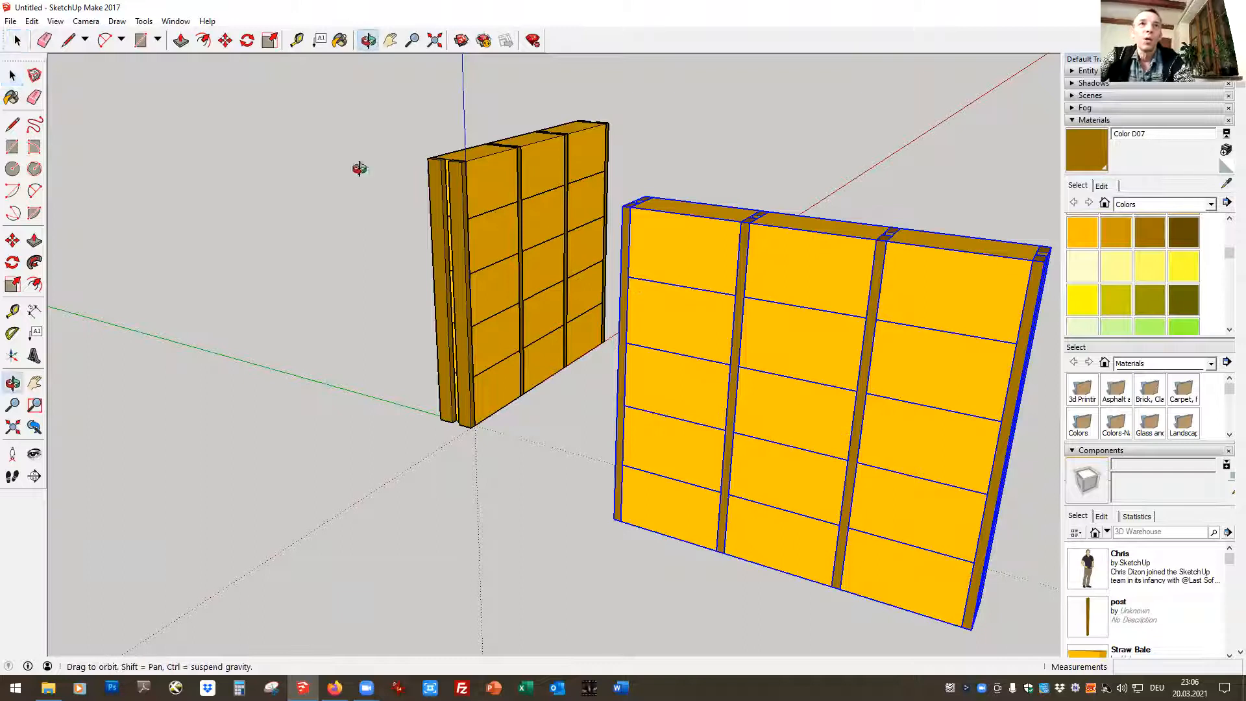
drag(342, 479, 760, 510)
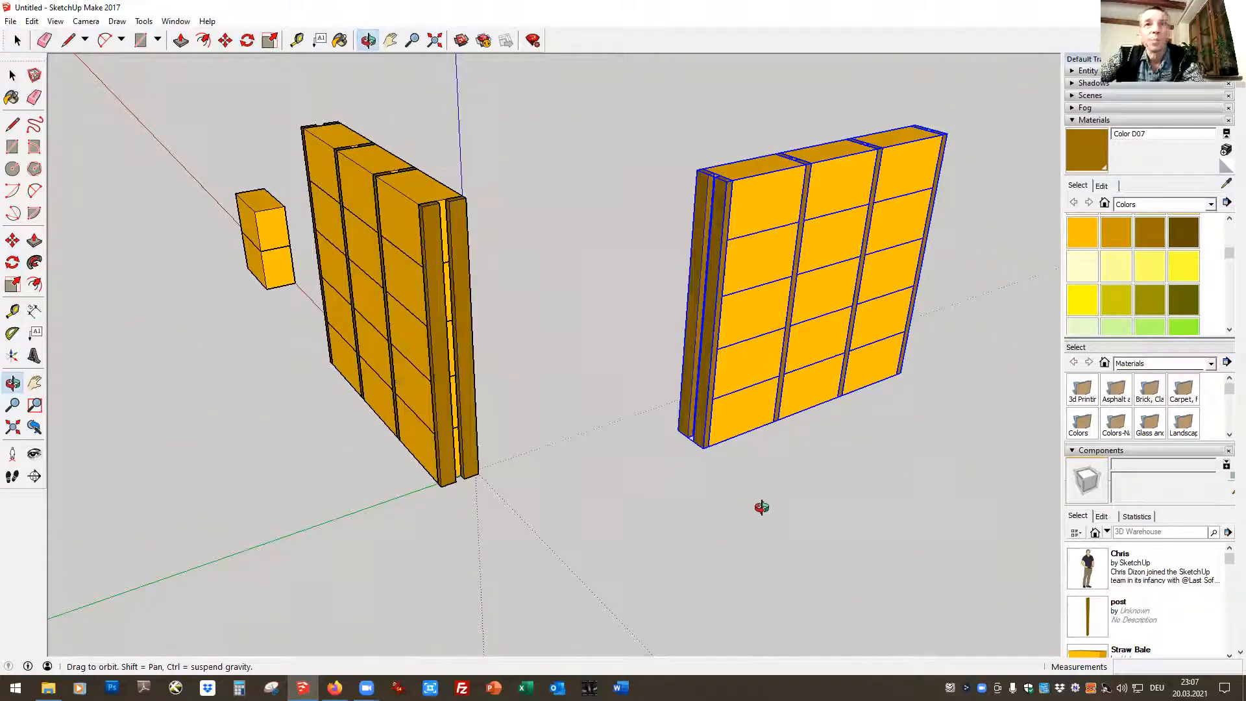
click(226, 40)
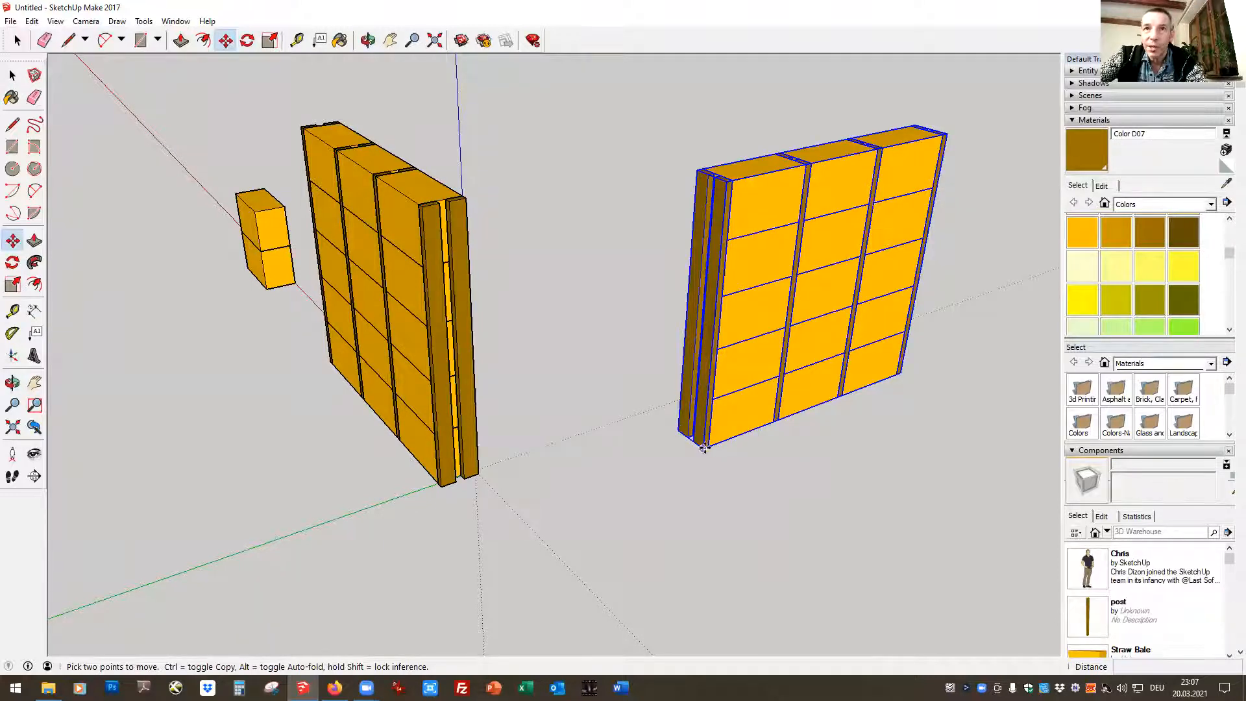
click(680, 434)
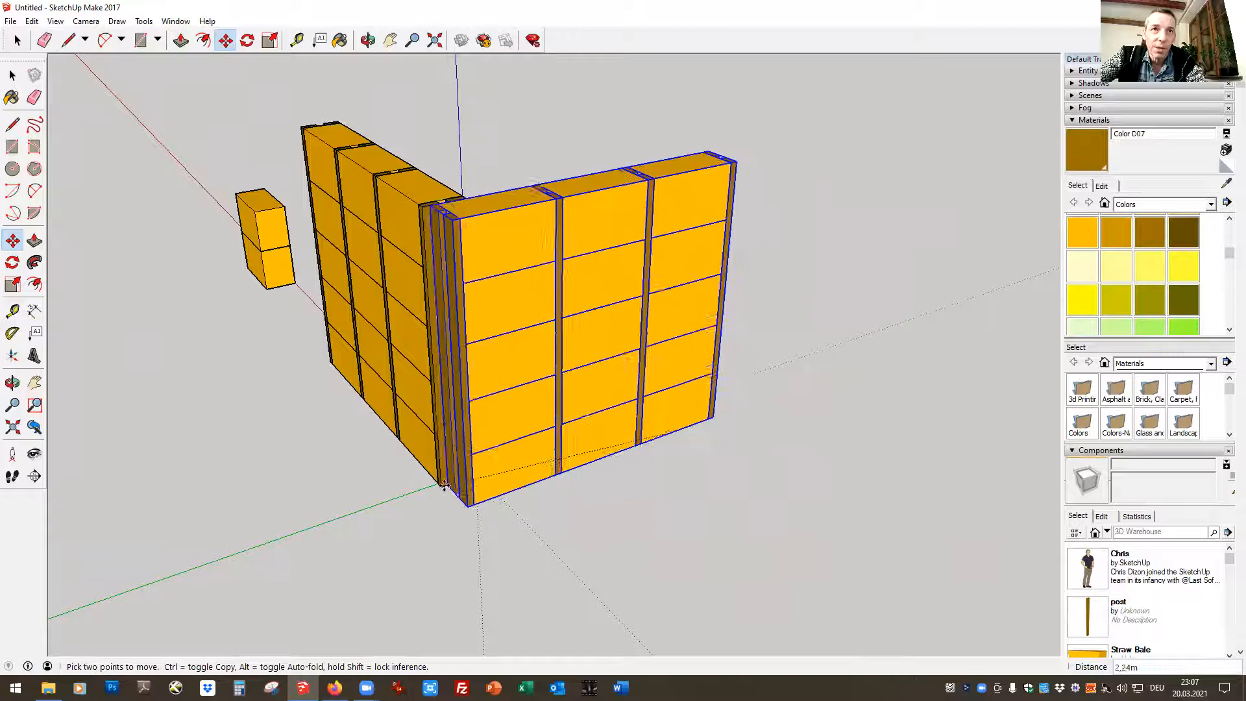
click(440, 487)
click(17, 40)
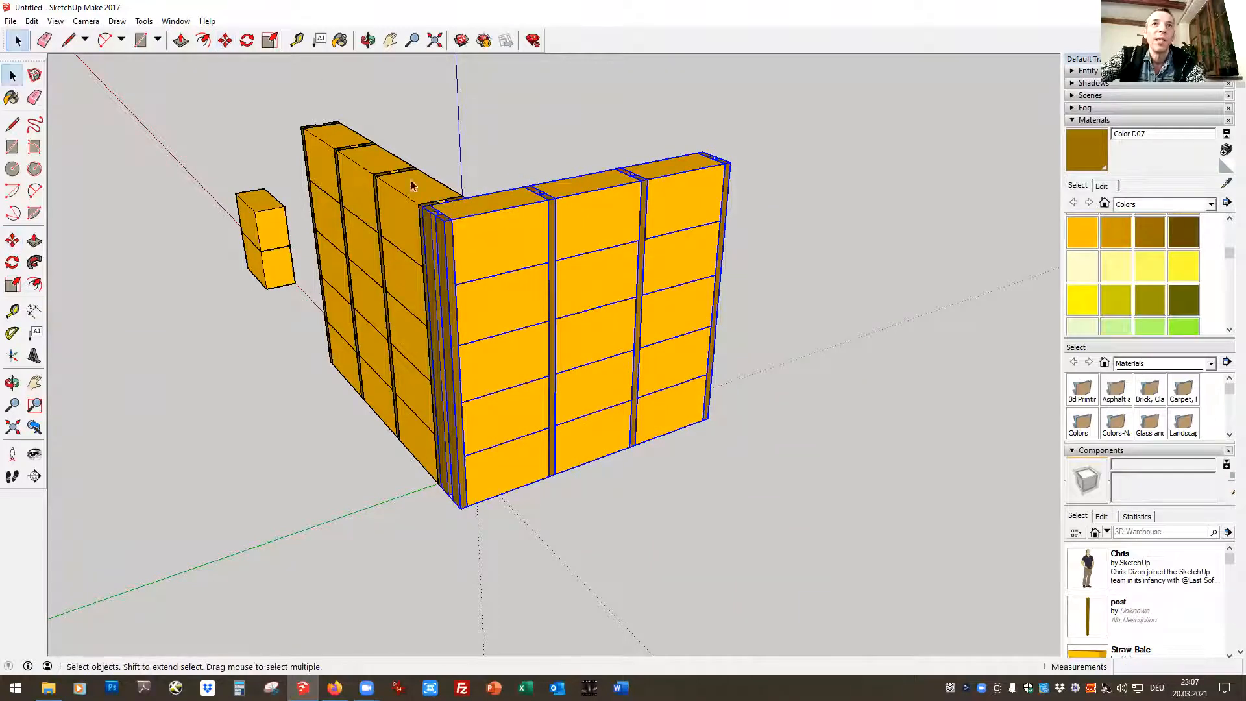
Delete the two spare stacked bales standing apart from the walls
click(796, 257)
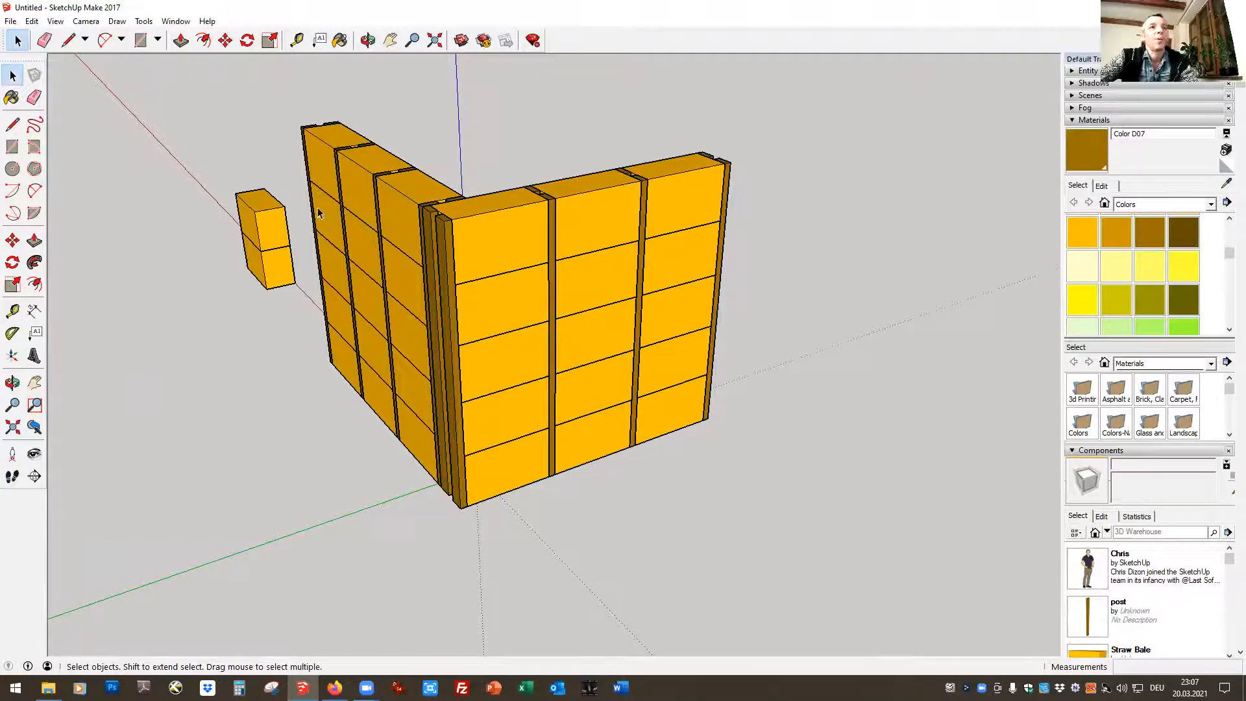
drag(226, 173, 301, 319)
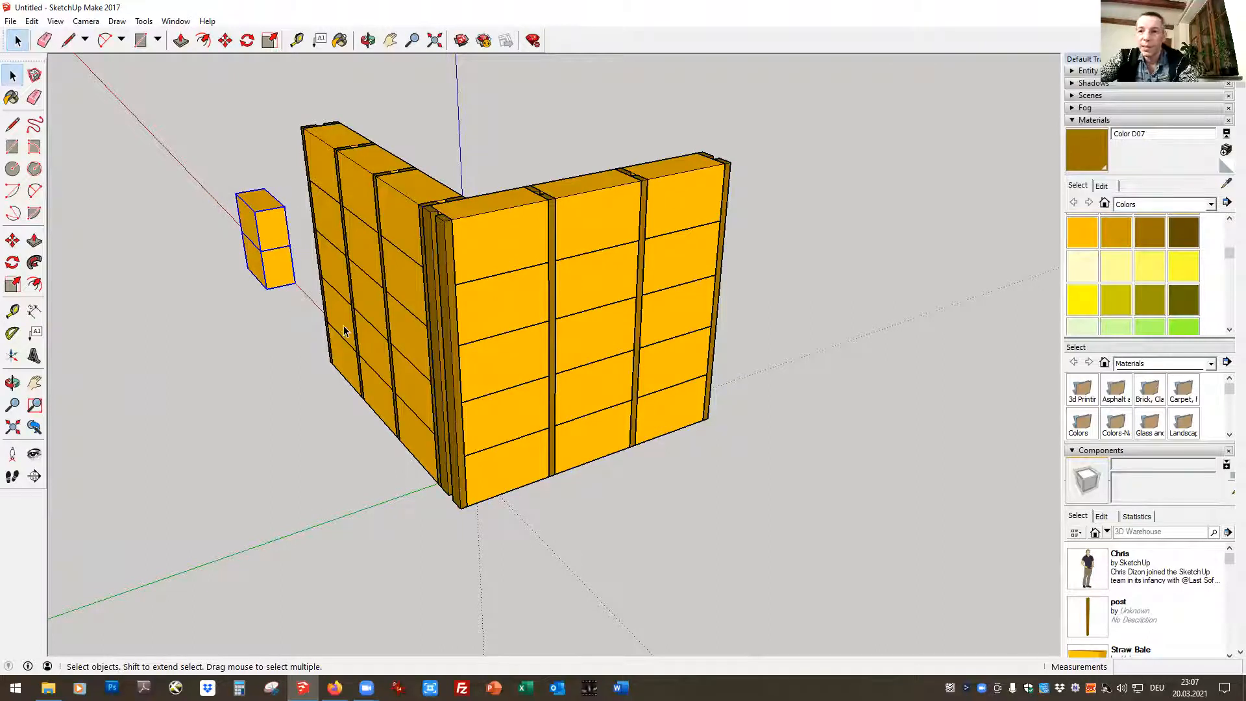
key(Delete)
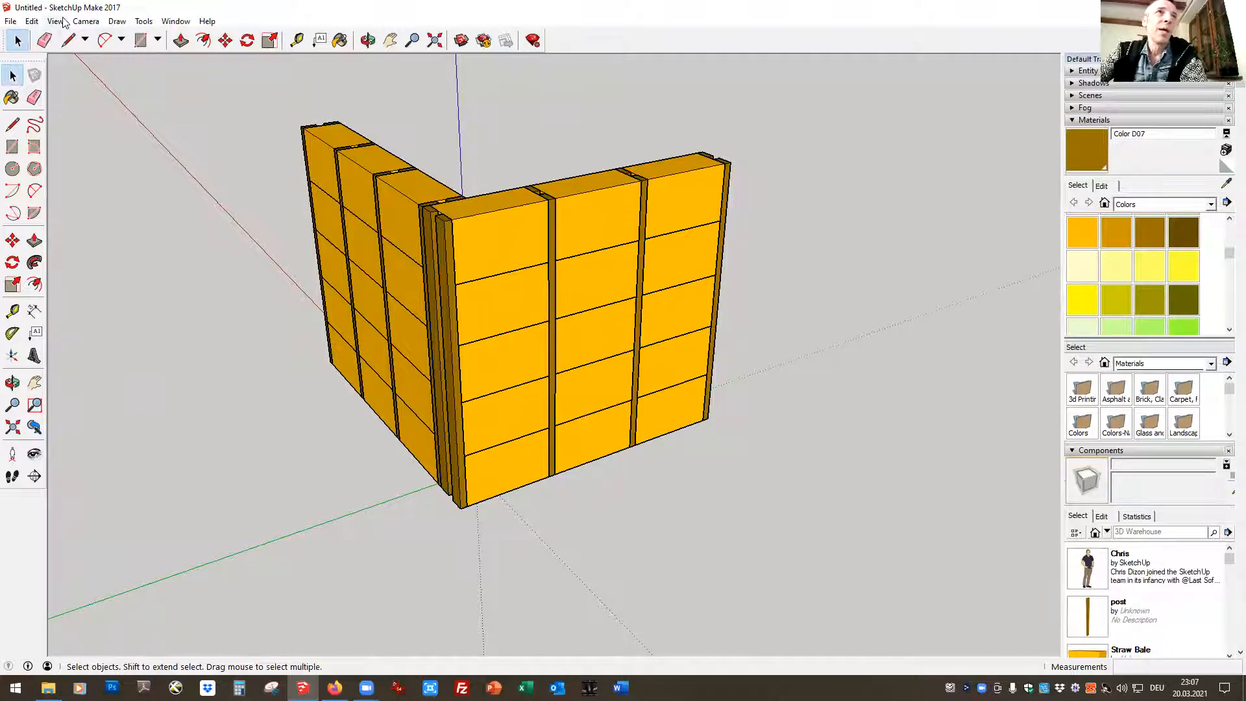
Examine the L-shaped walls in the Top, Front and Iso standard views
click(84, 22)
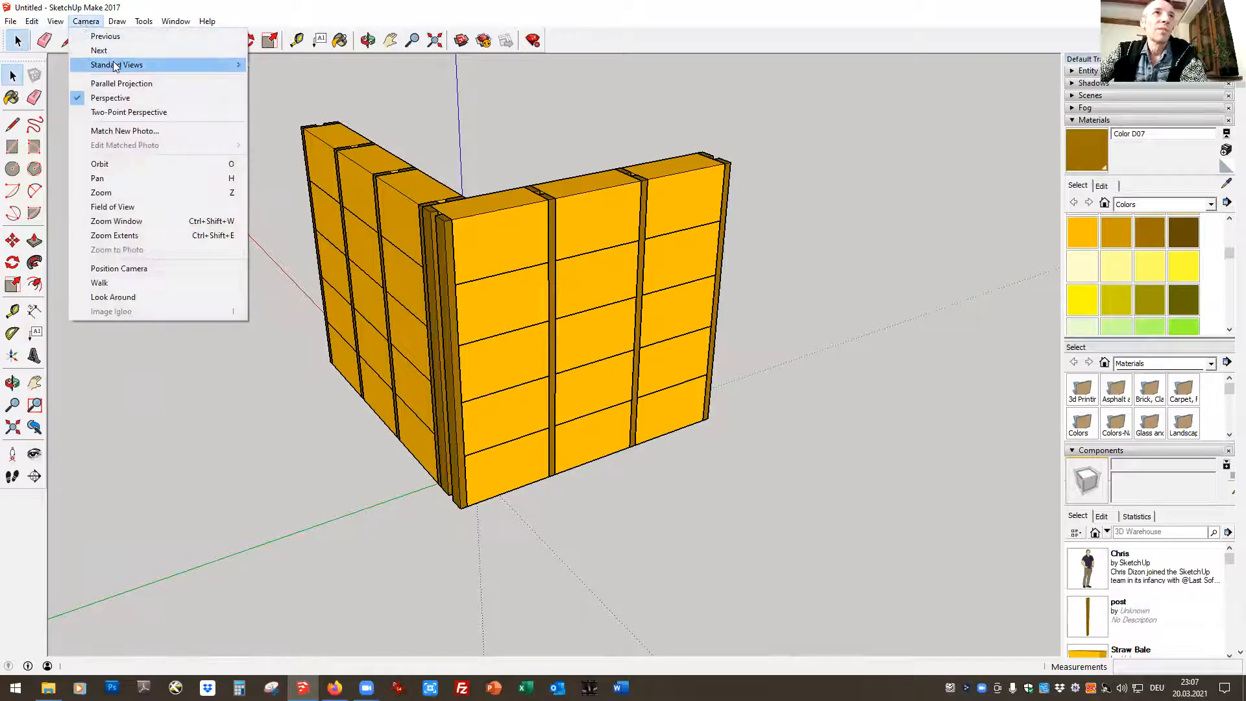
mouse_move(120, 65)
click(282, 64)
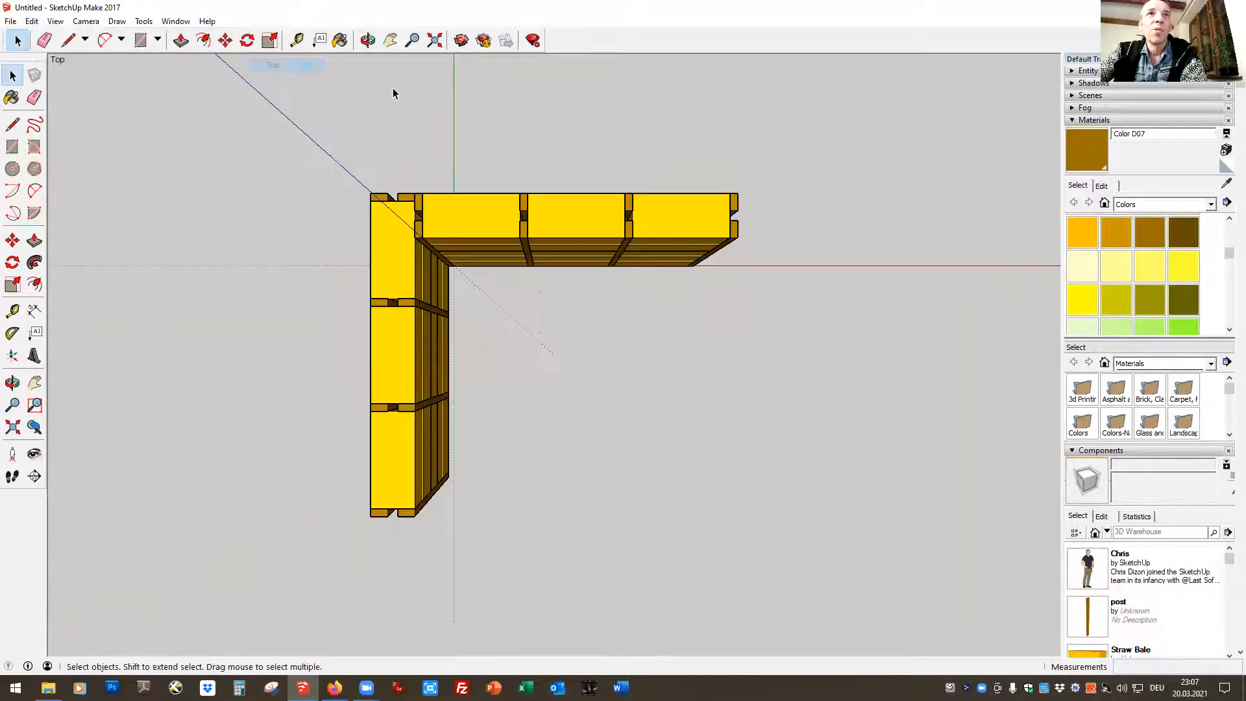
click(85, 23)
mouse_move(110, 65)
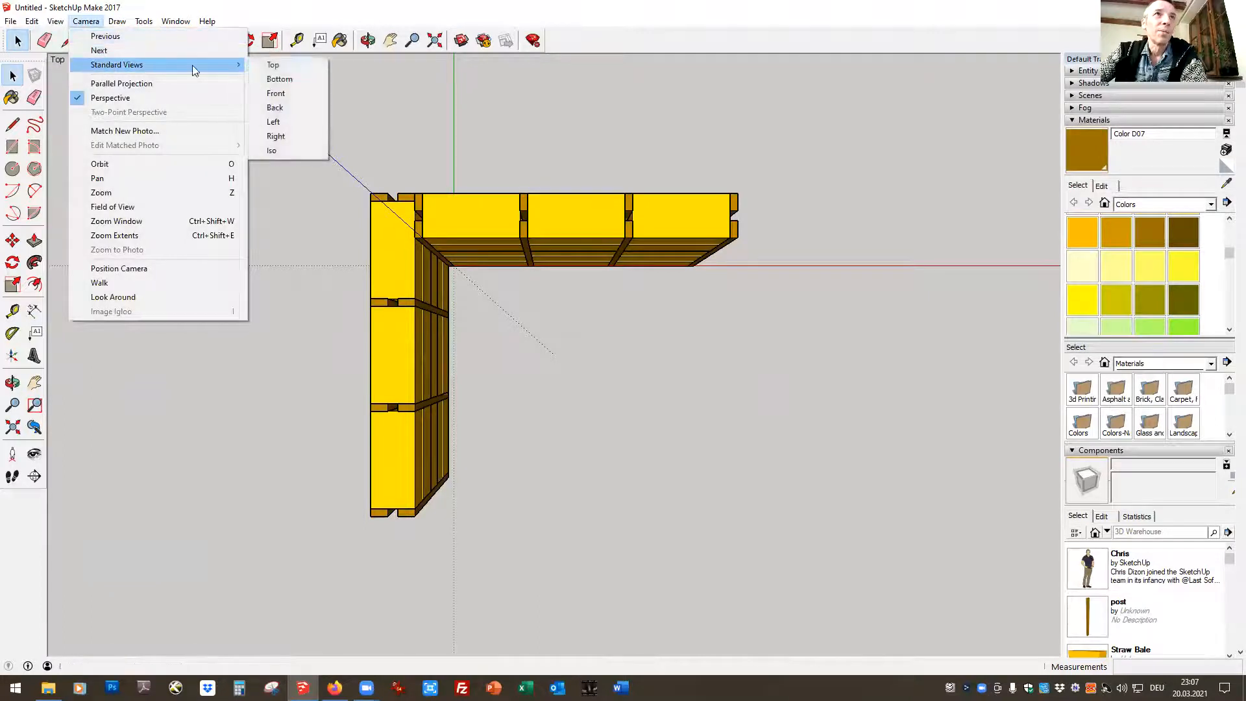
click(281, 93)
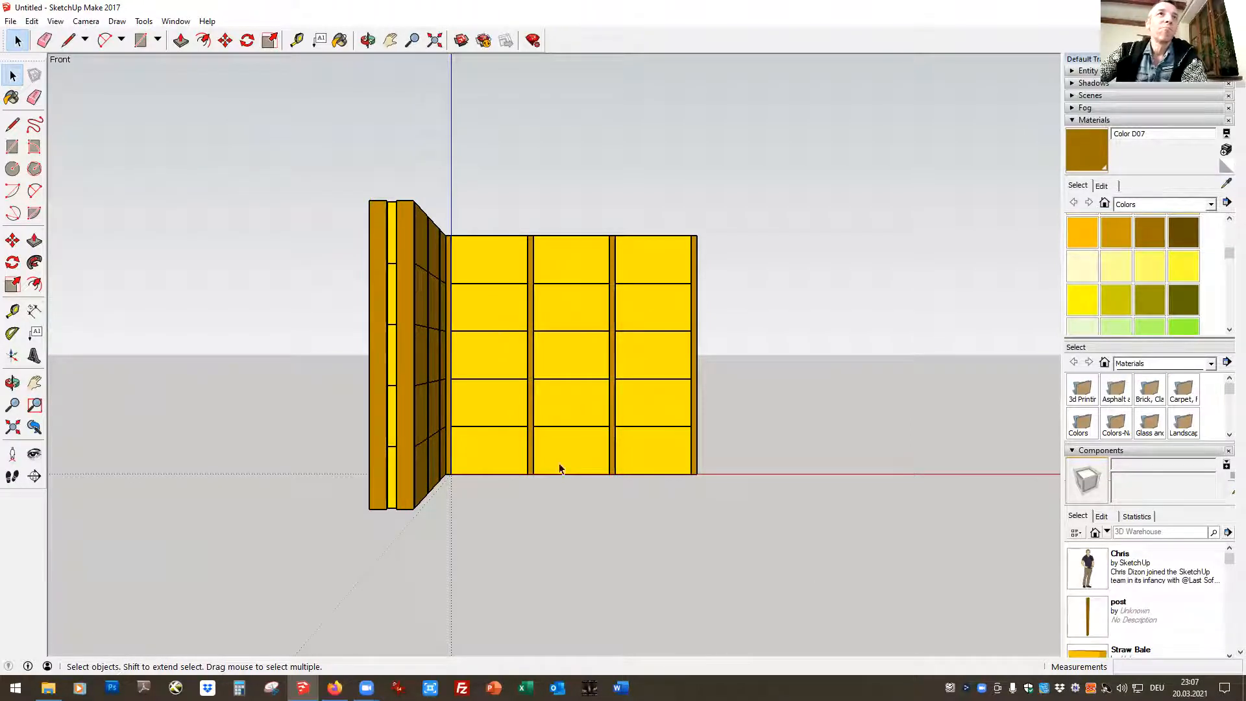
click(94, 23)
mouse_move(114, 65)
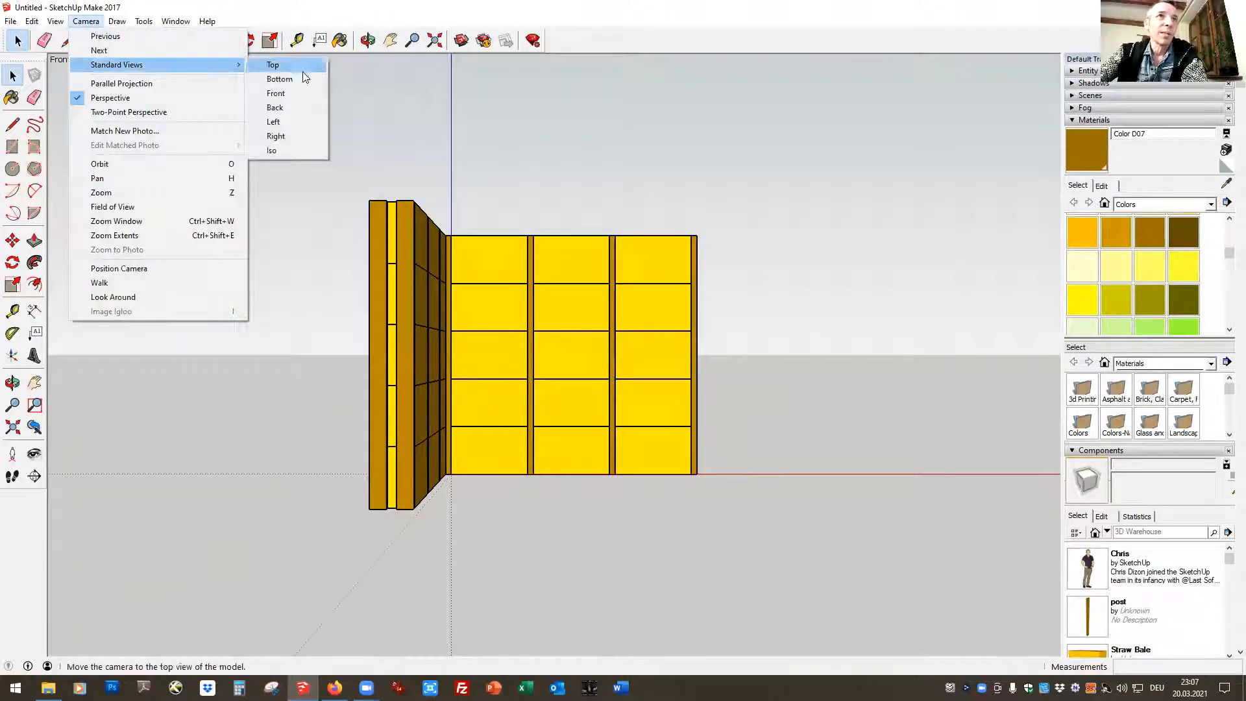
click(275, 154)
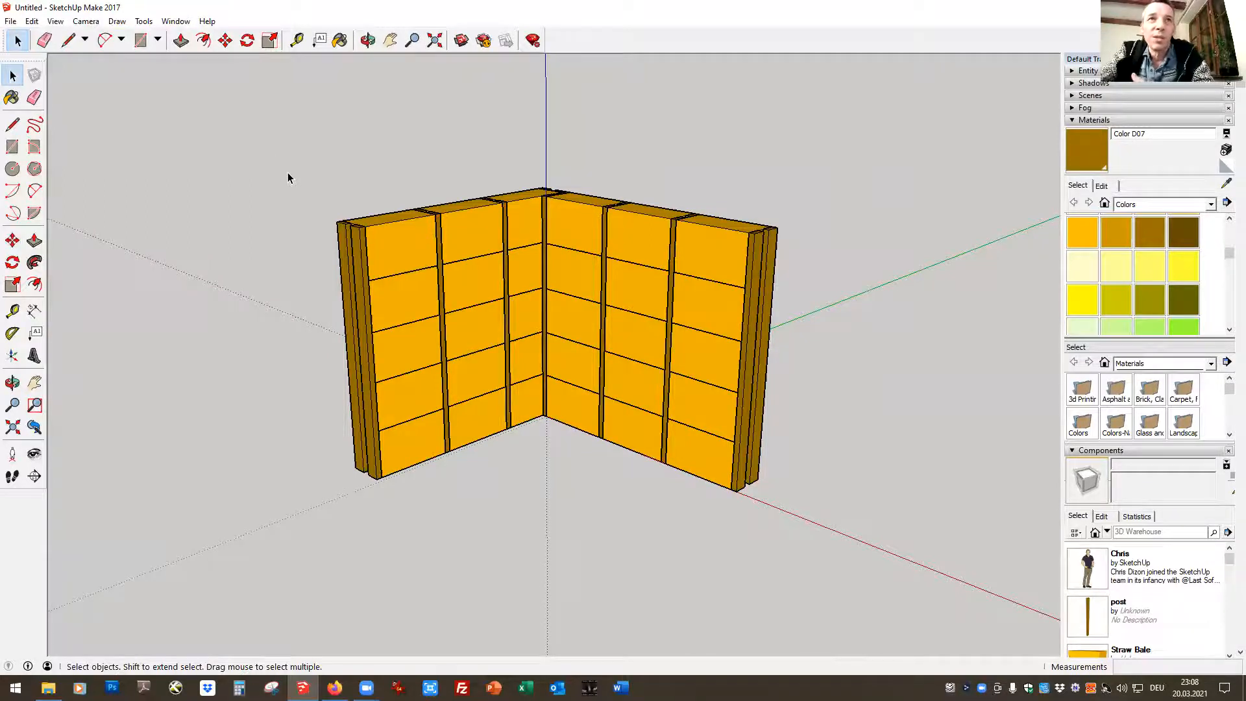
Select both walls and move them by their outer lower corner to the axes origin
drag(264, 118, 880, 552)
click(367, 40)
drag(281, 248, 899, 383)
drag(358, 512, 823, 485)
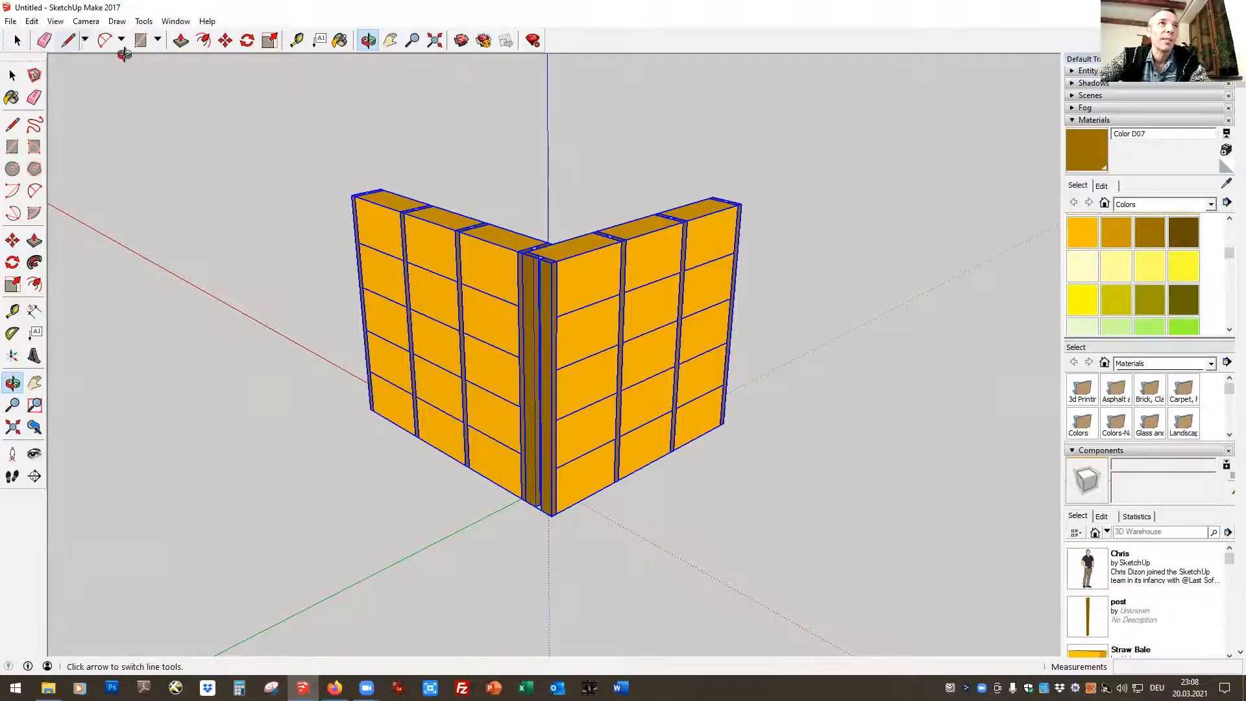
click(225, 40)
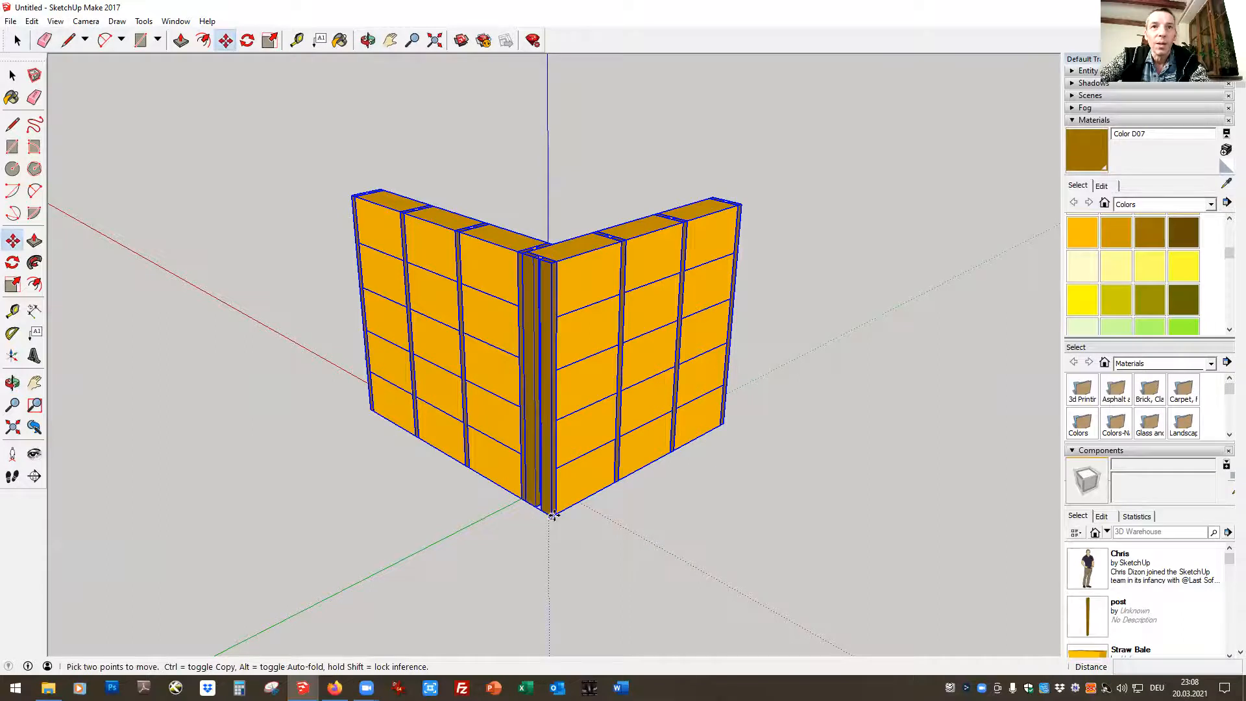
click(550, 515)
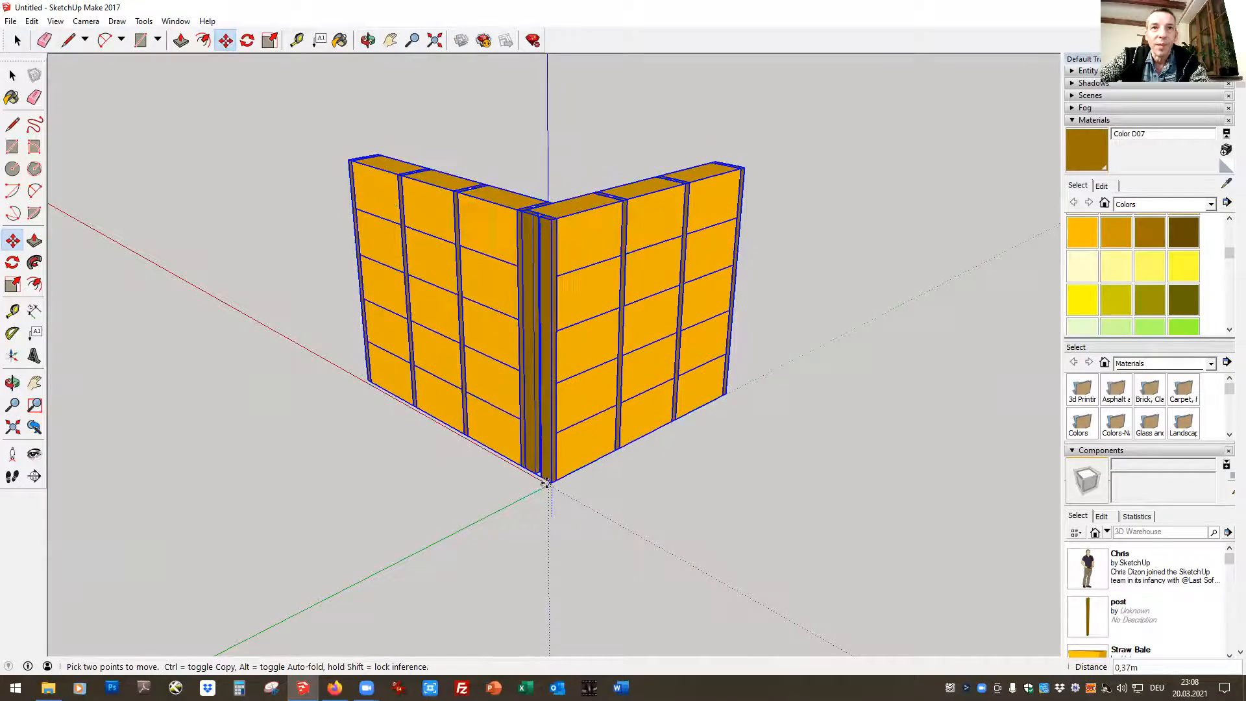
click(542, 483)
key(space)
click(786, 311)
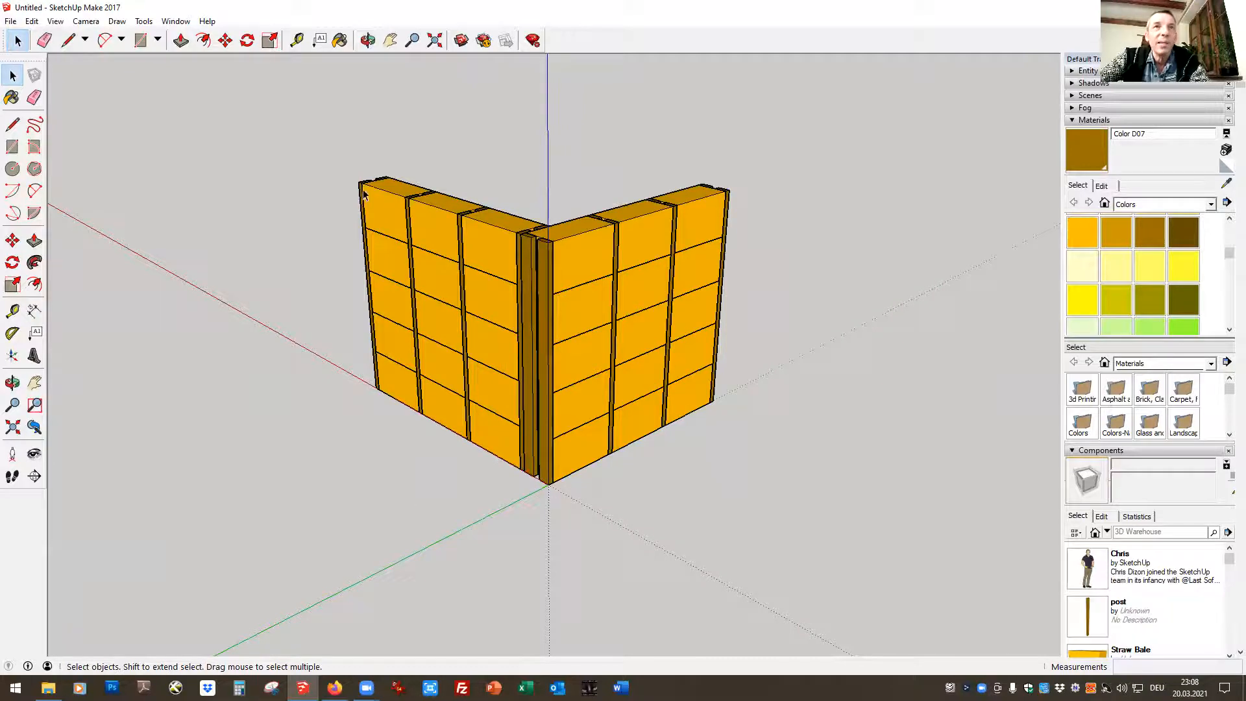
In the Front standard view, select both walls and rotate them 90° horizontally about the lower inner corner of the near wall end
click(80, 22)
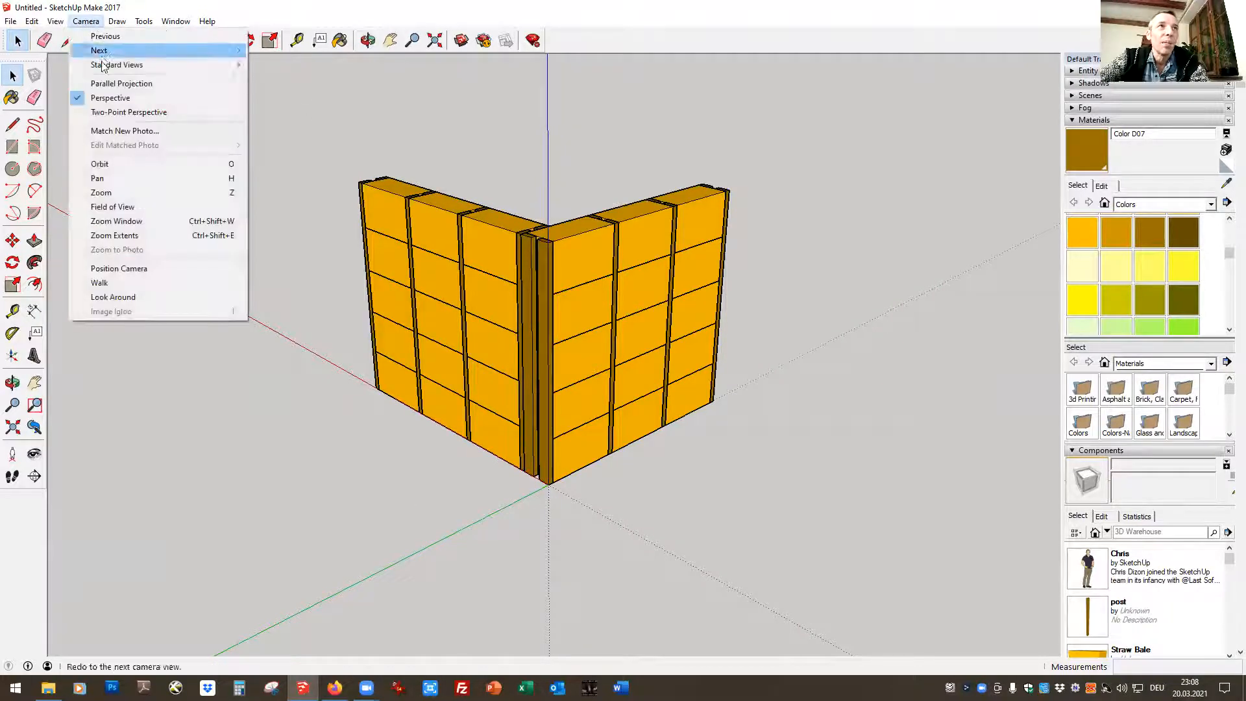
mouse_move(111, 65)
click(286, 93)
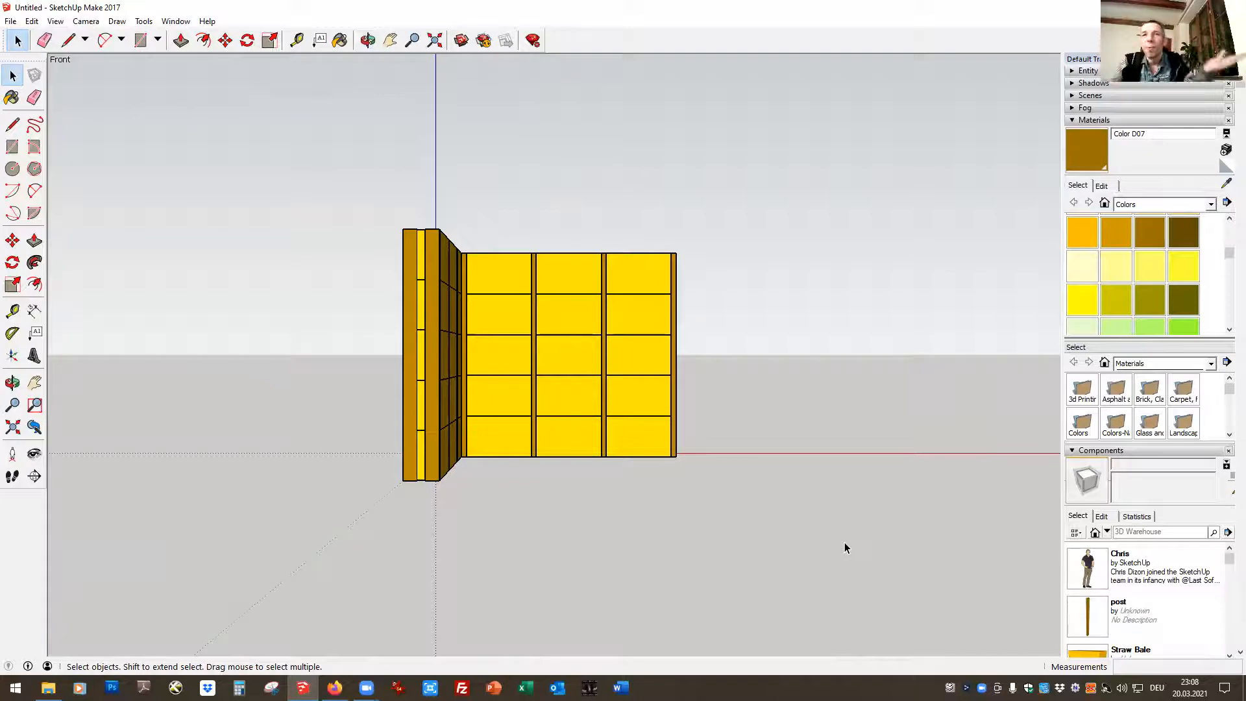
drag(322, 156, 864, 606)
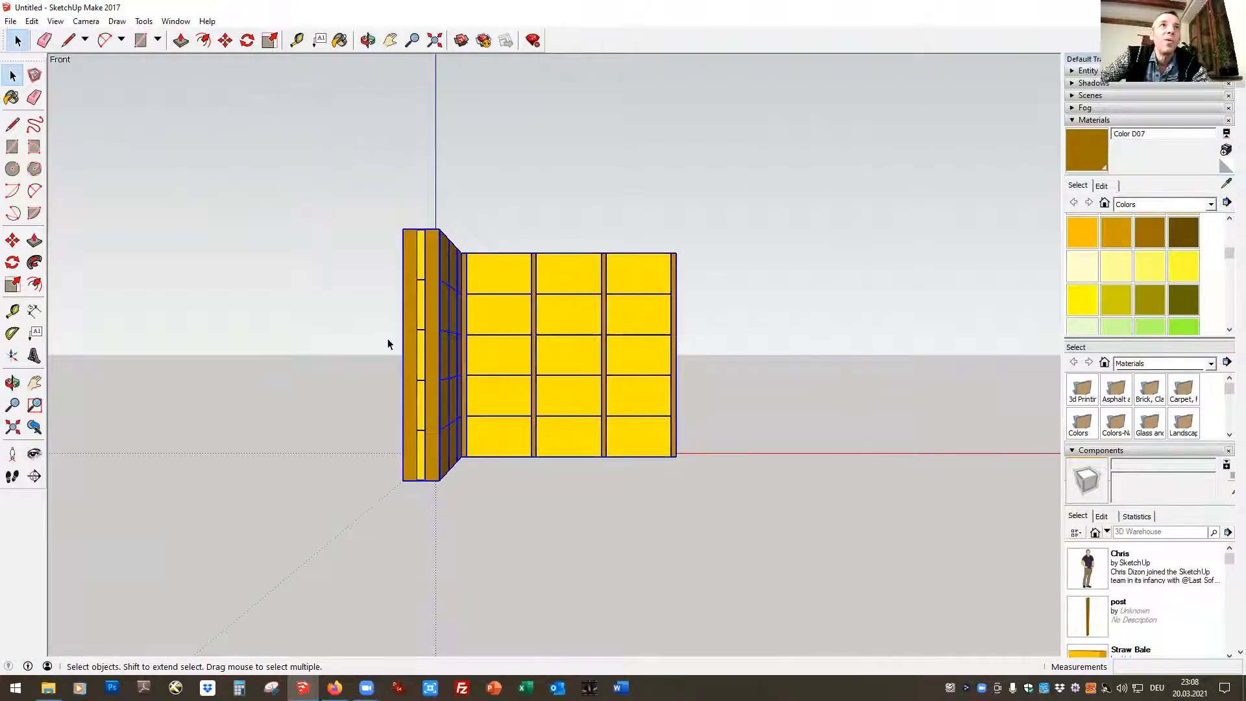
click(247, 40)
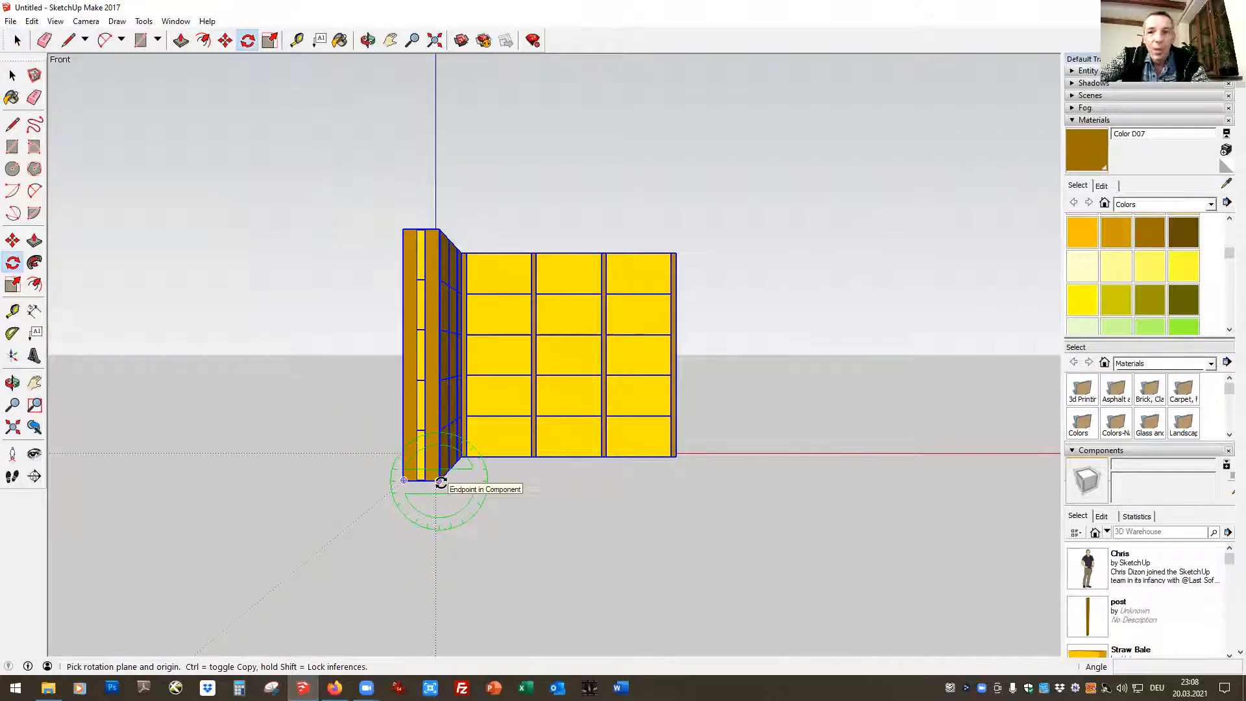
click(441, 483)
click(726, 484)
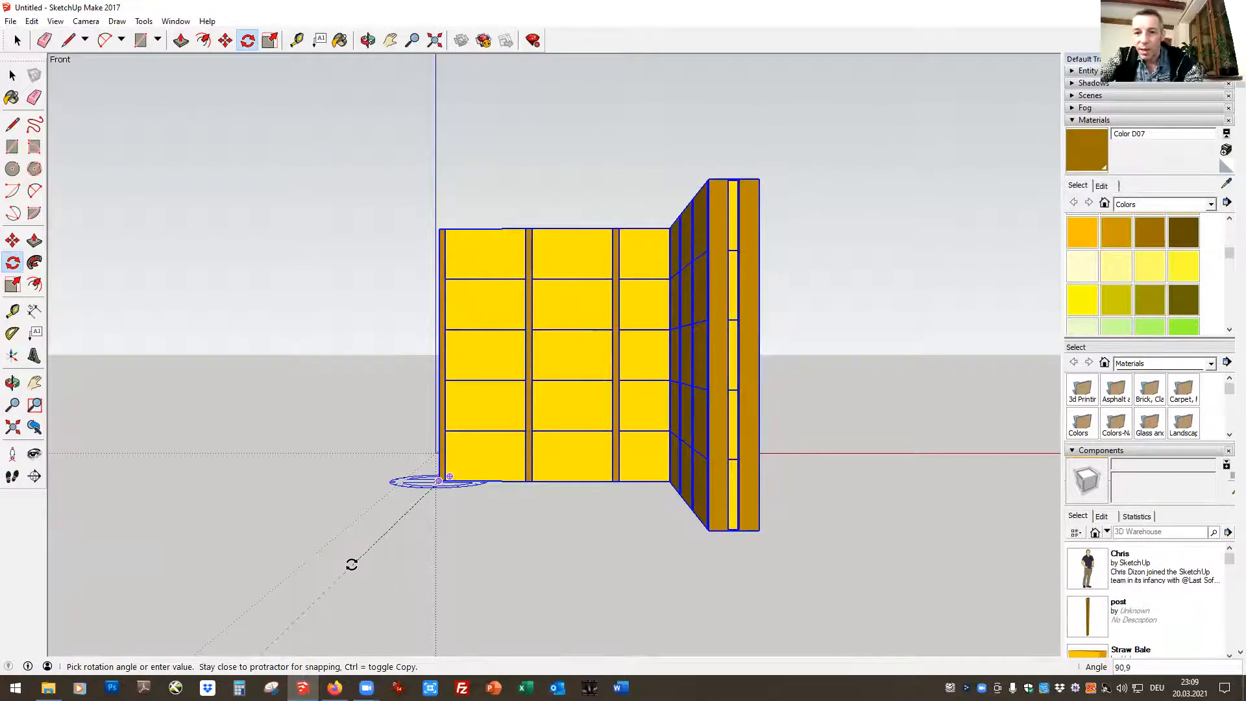
click(352, 565)
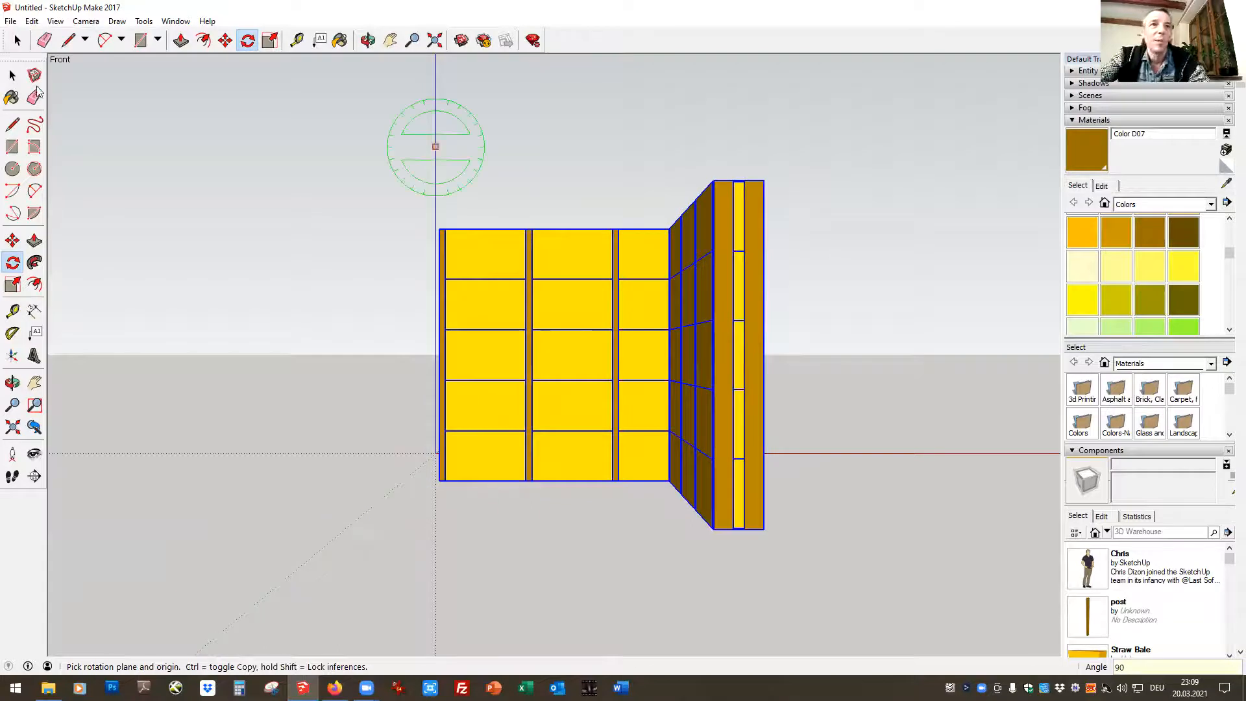
click(17, 40)
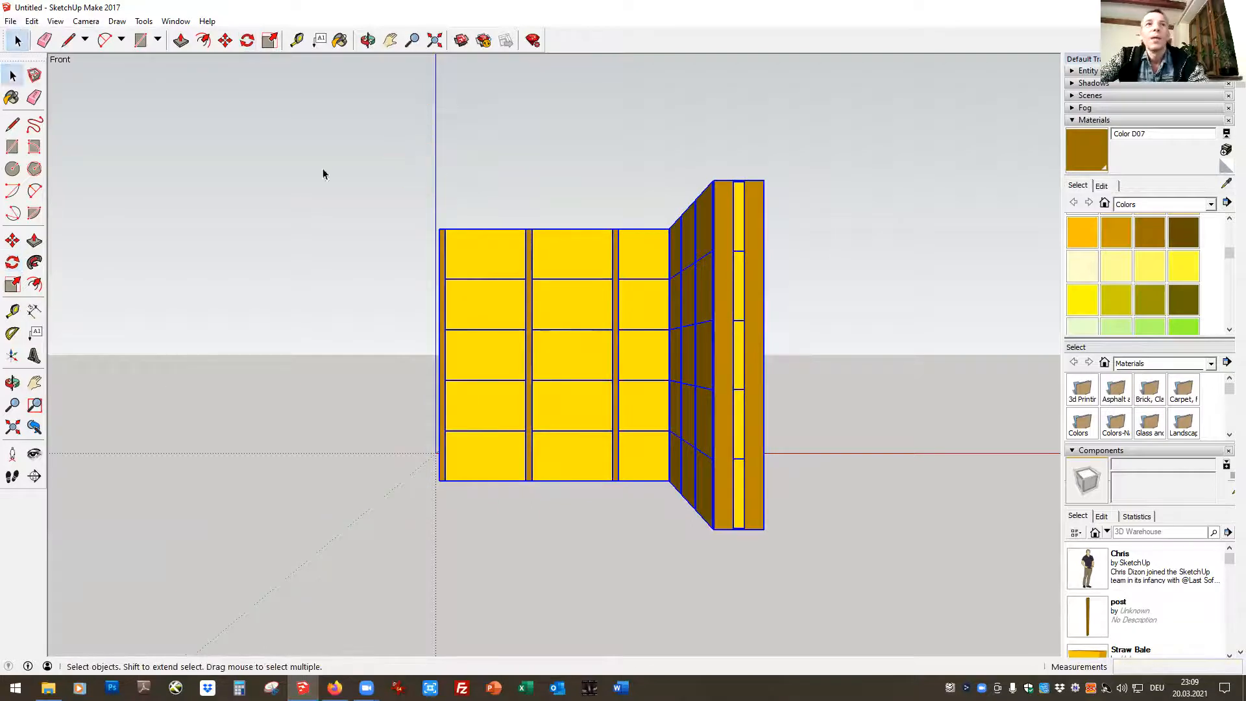
Set the camera to the Front standard view
click(86, 21)
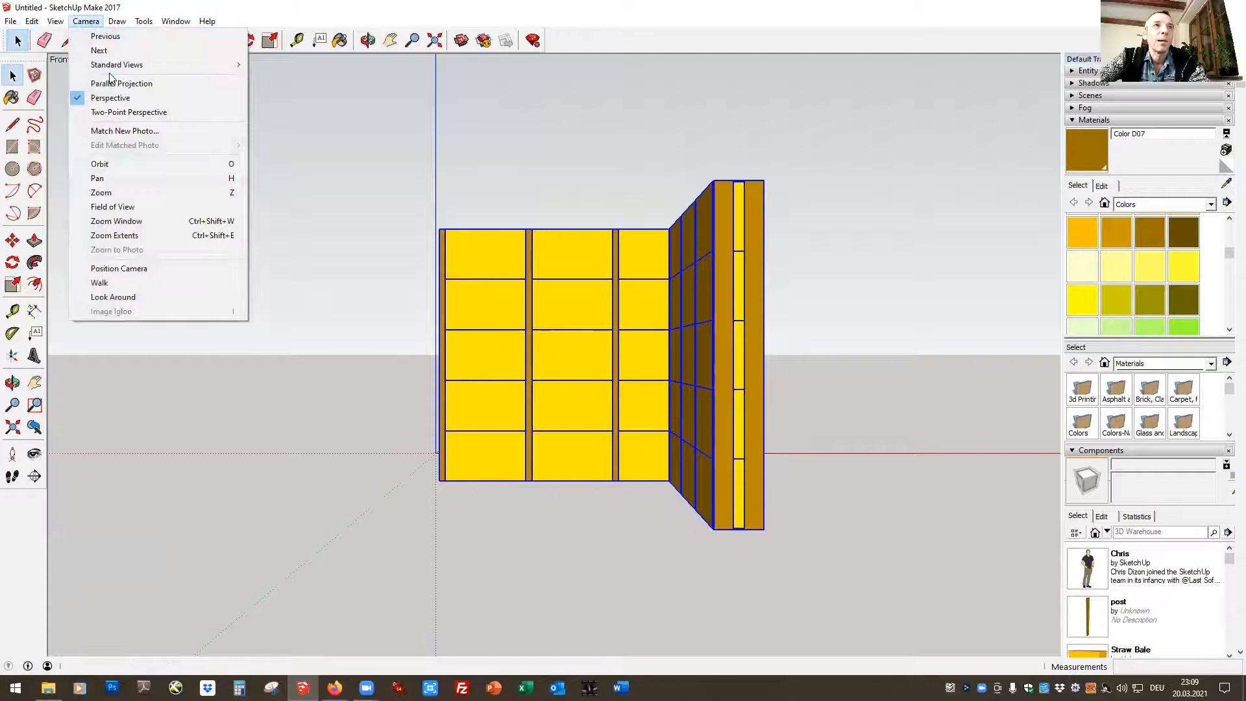
mouse_move(111, 65)
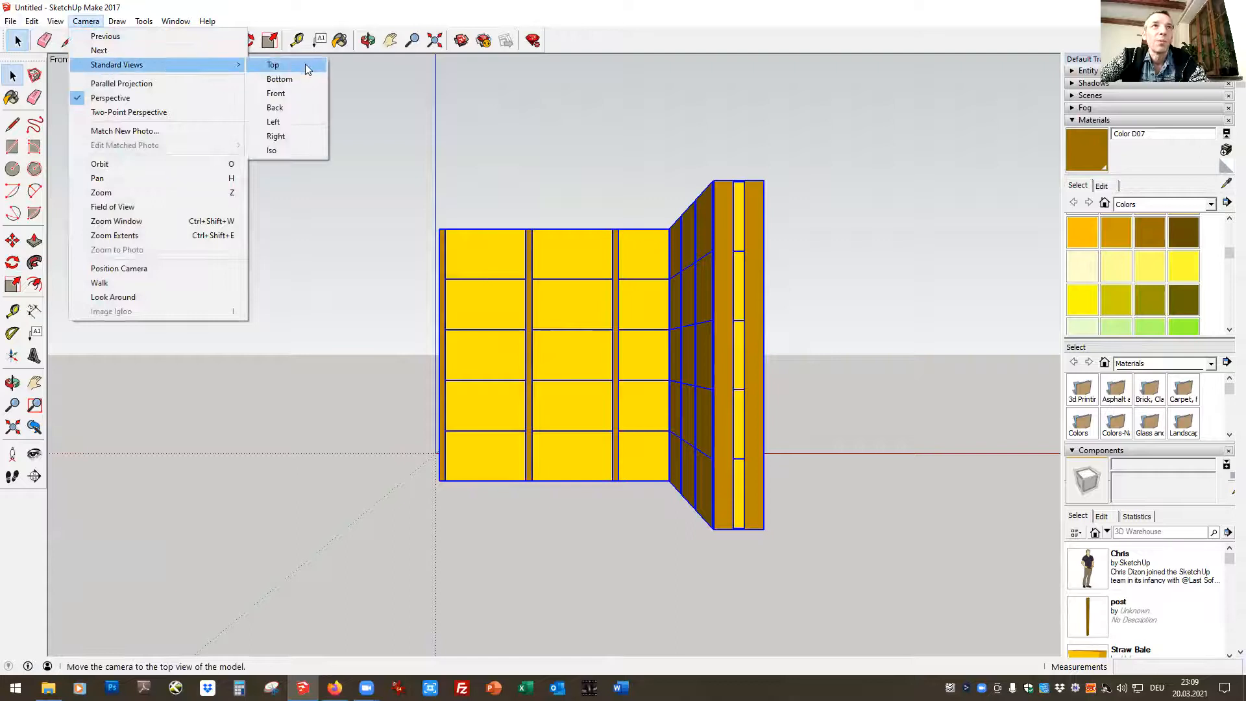
click(292, 96)
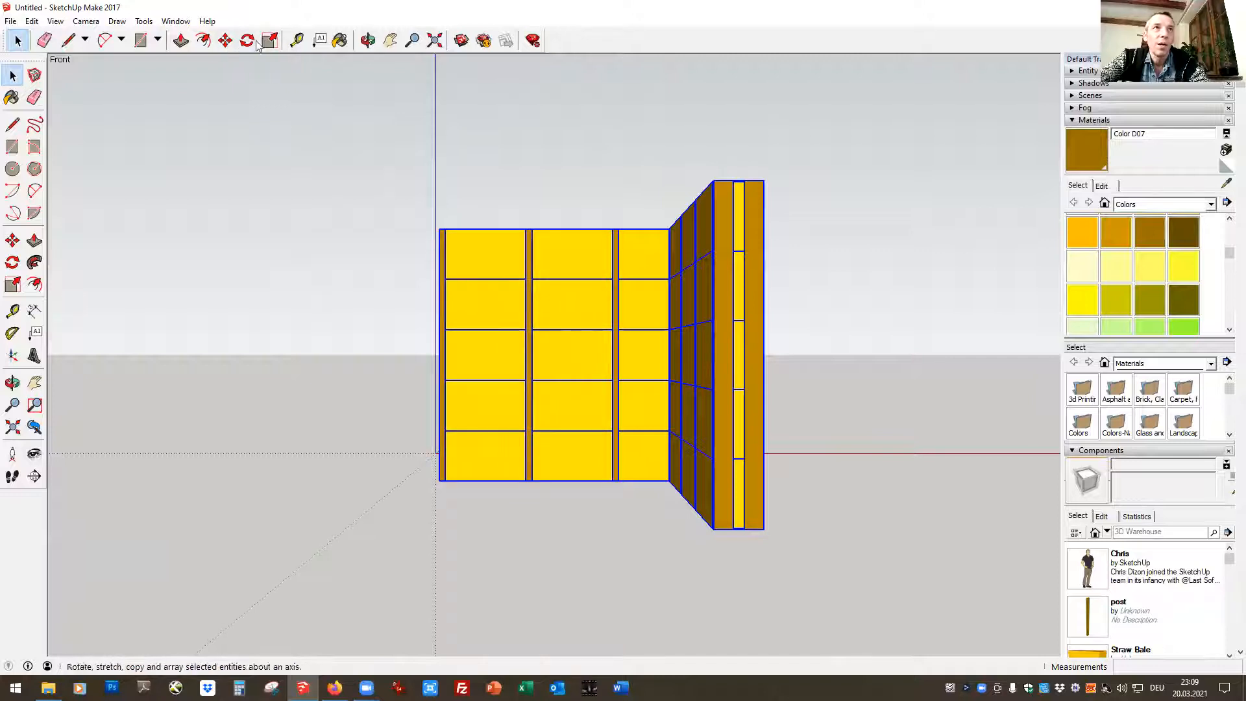
Try to rotate the walls in the vertical front plane about the near wall end's lower outer corner, and undo the rotation
click(390, 41)
mouse_move(398, 320)
mouse_down()
mouse_move(743, 437)
mouse_move(386, 328)
mouse_up()
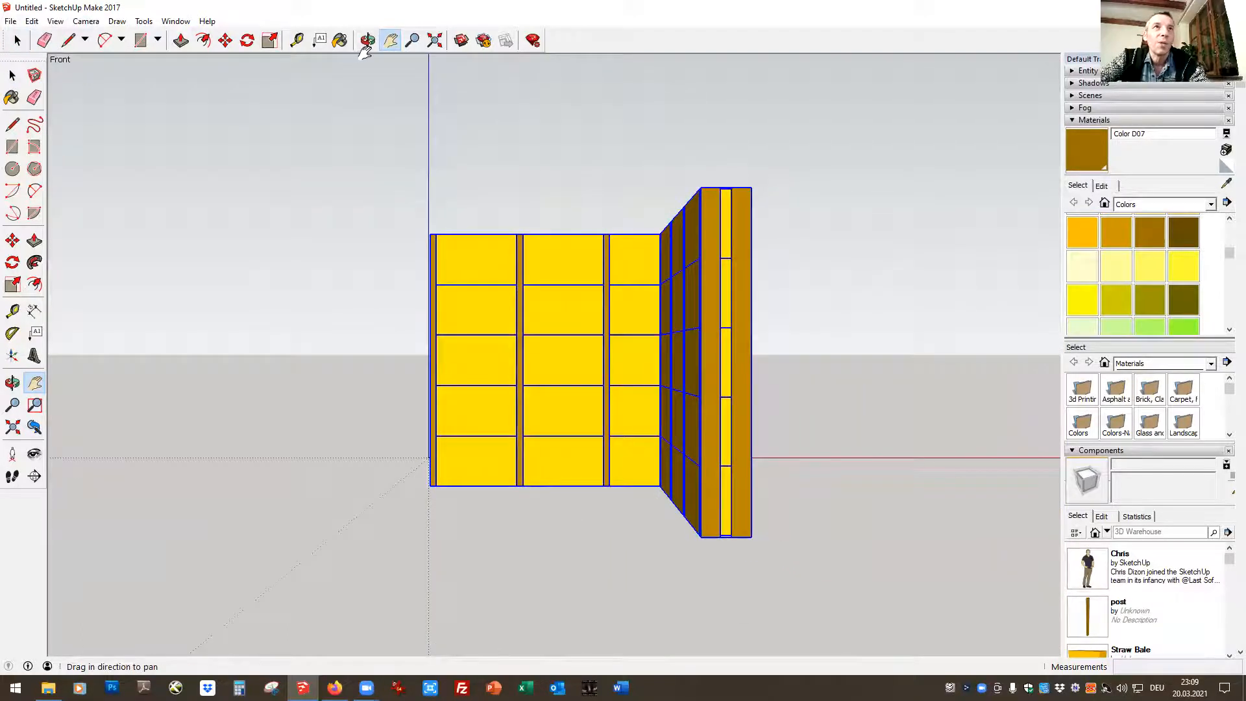
click(247, 40)
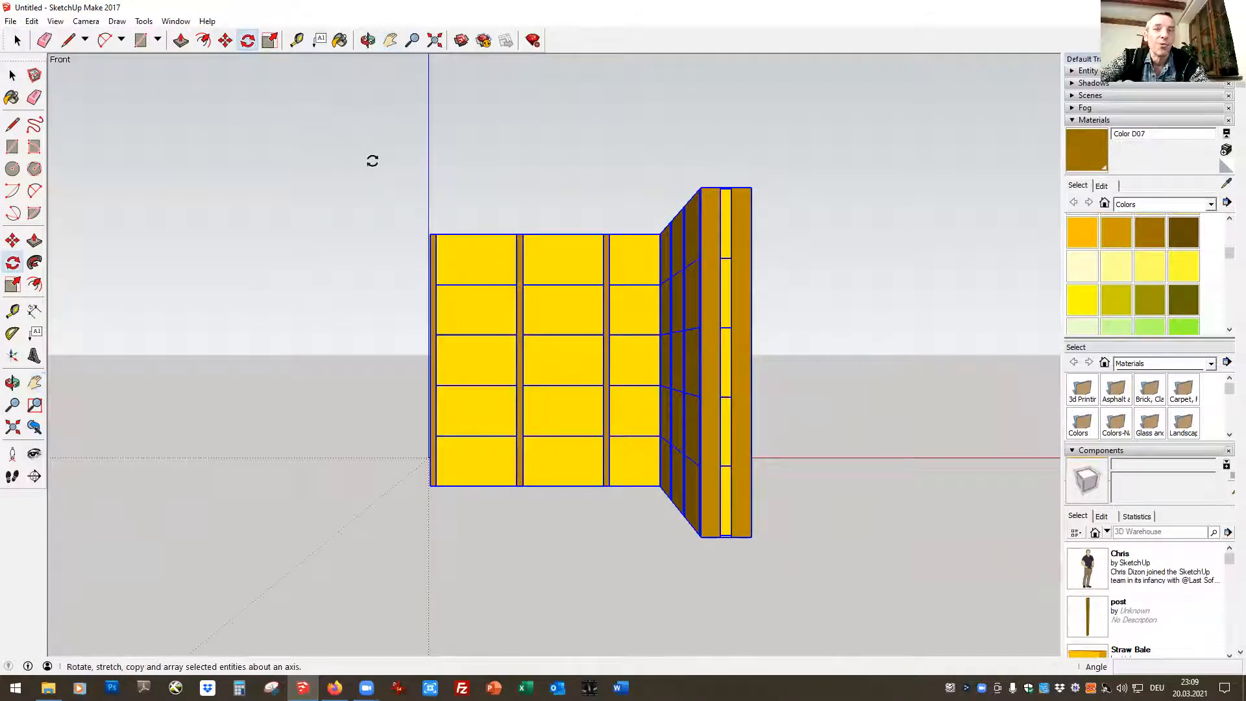
click(751, 536)
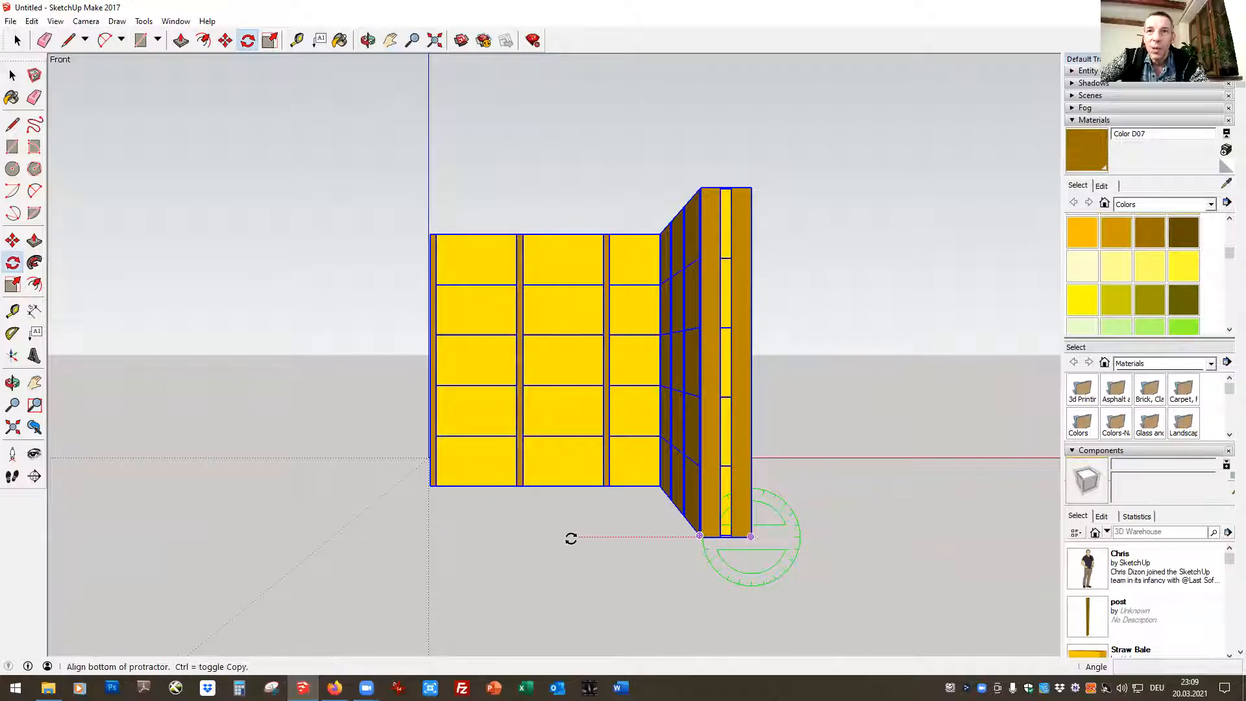
click(334, 528)
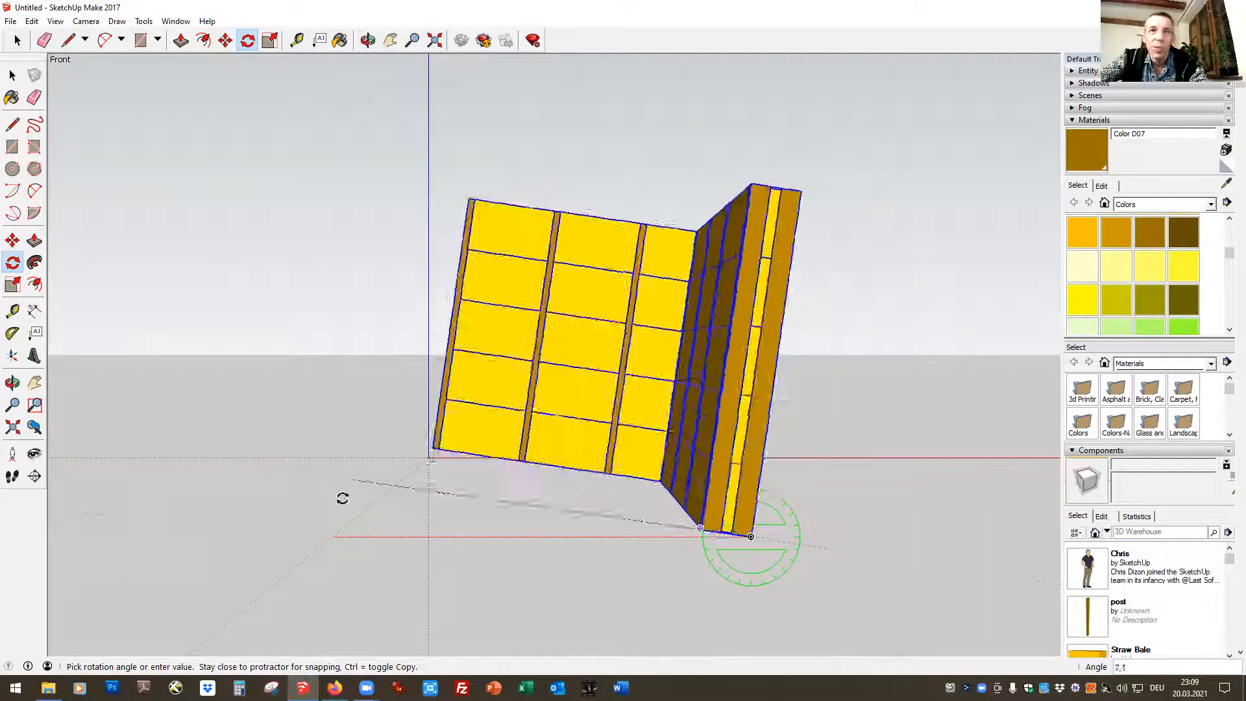
click(312, 575)
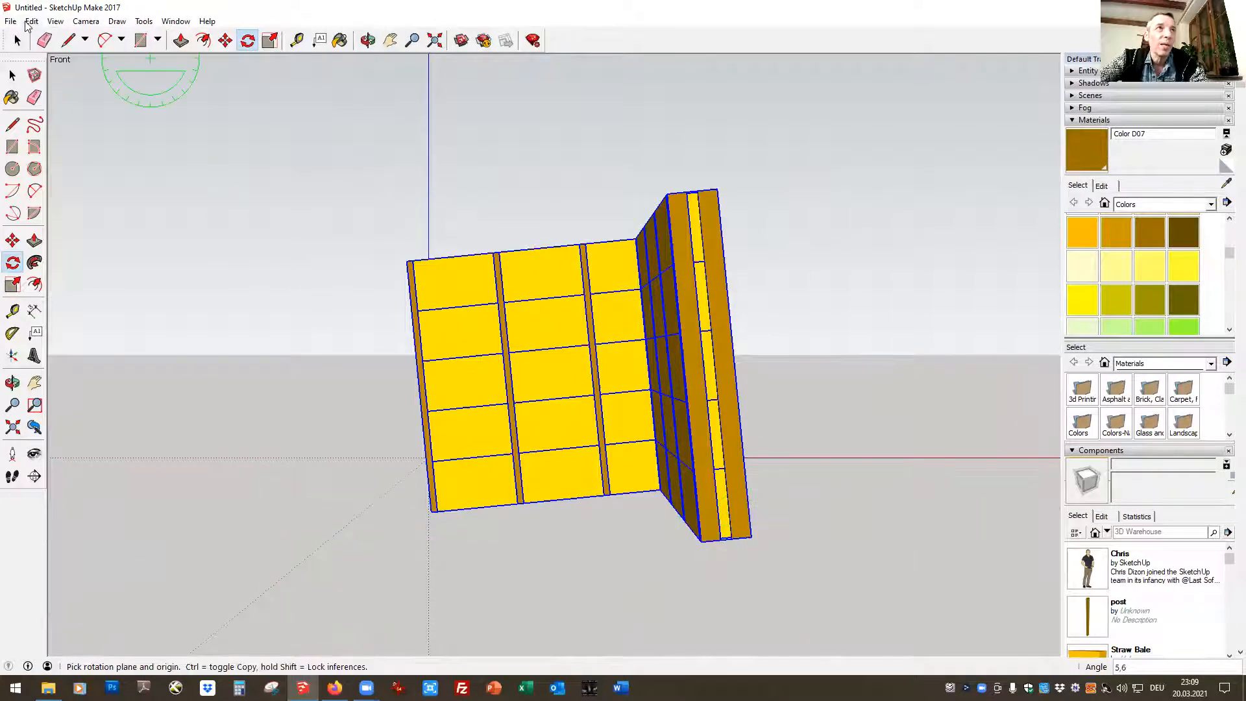
click(32, 21)
click(64, 36)
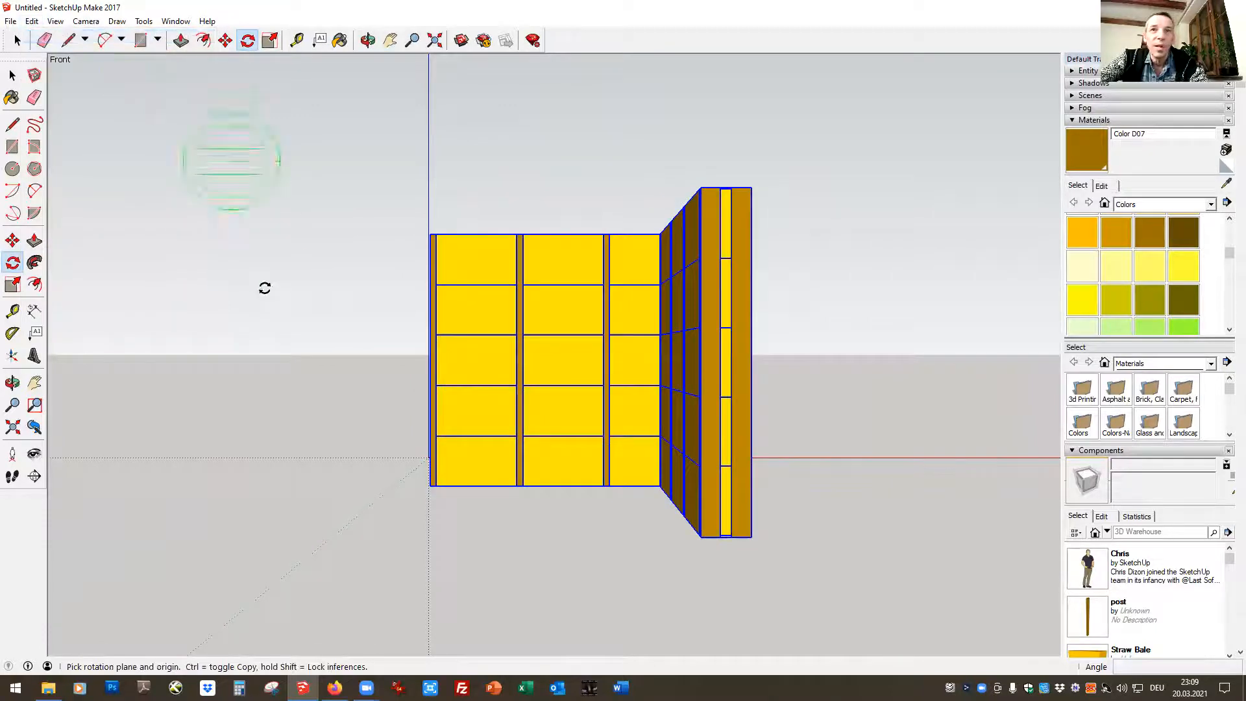
Rotate both walls 90° in the horizontal plane about the near wall end's lower outer corner
click(750, 536)
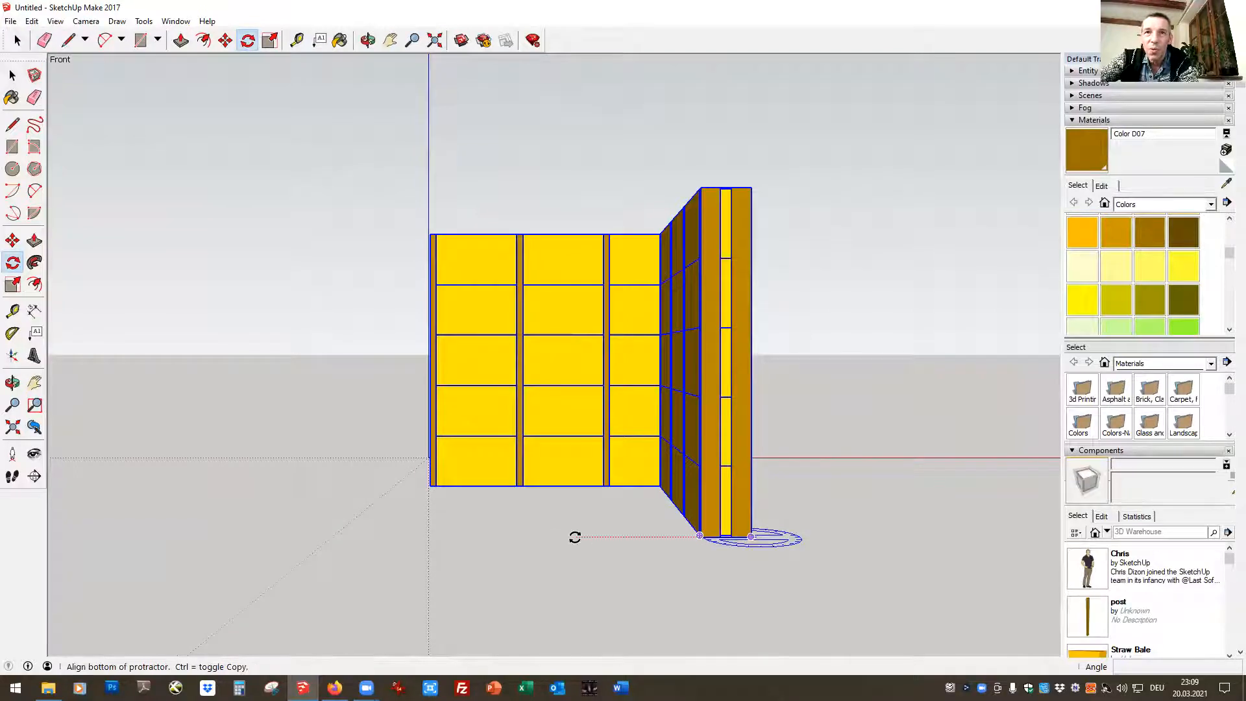
click(432, 531)
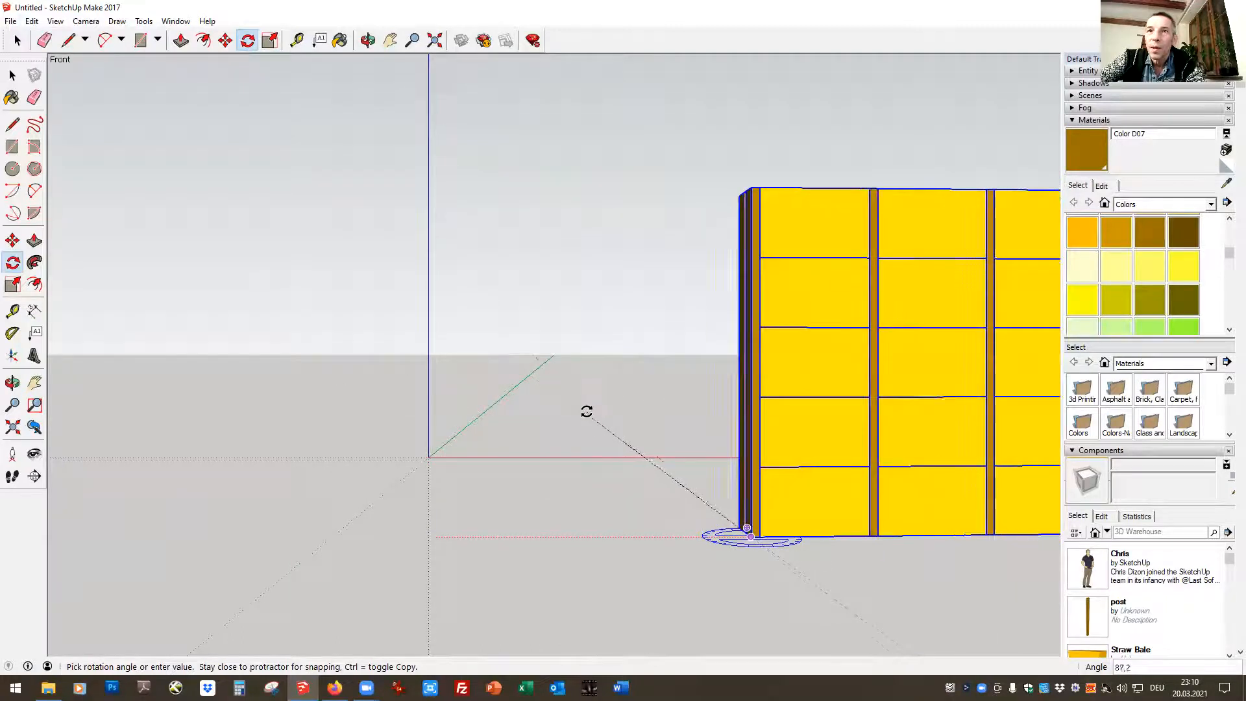
click(618, 413)
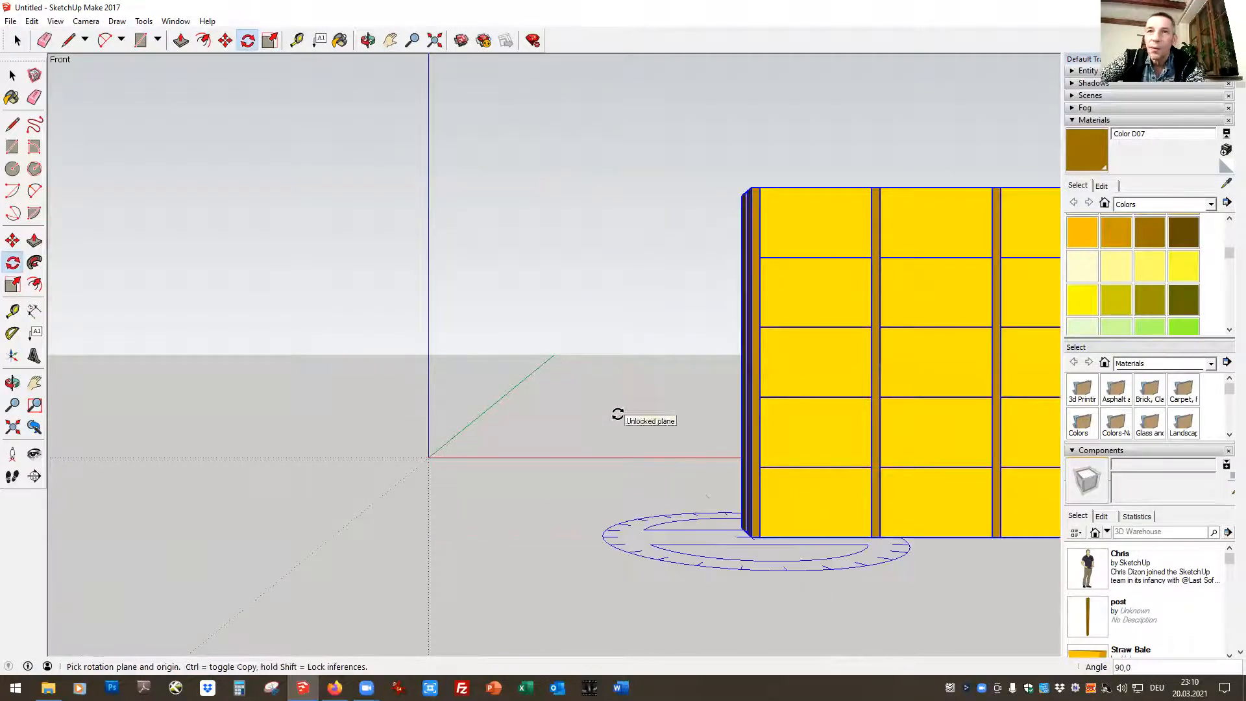
click(18, 40)
click(18, 40)
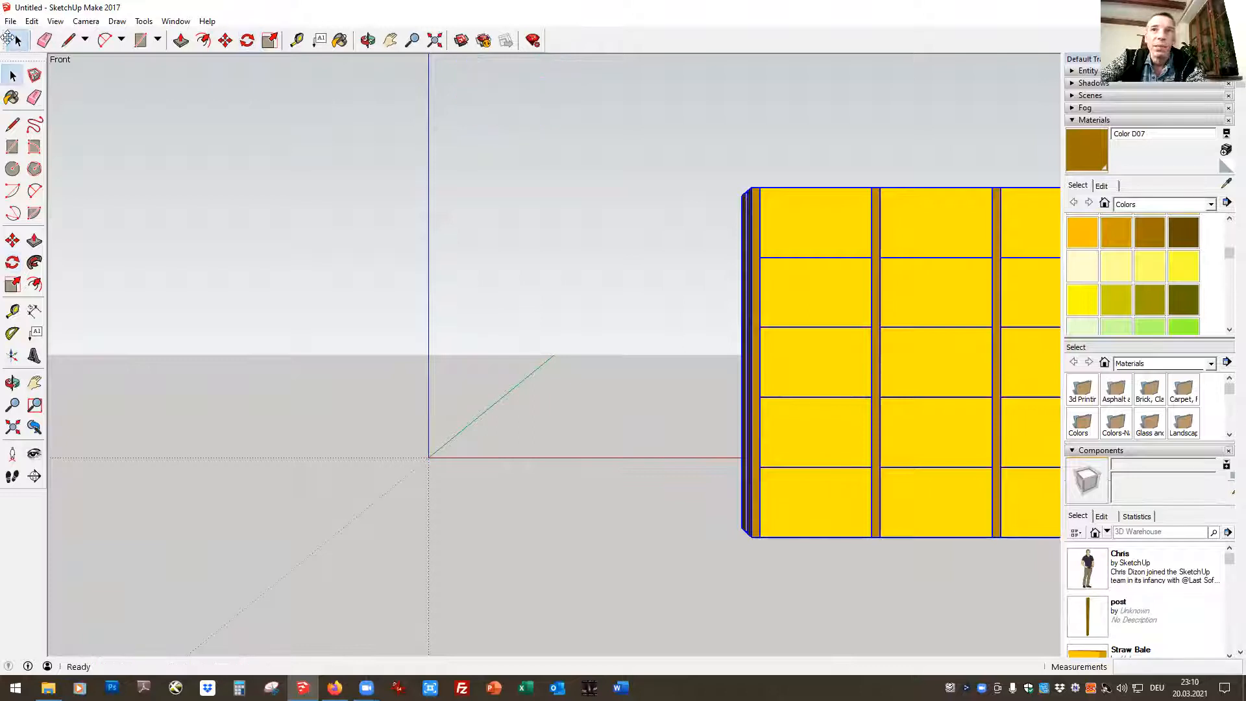
In the Front view, move both walls by their lower corner to the red axis close to the axes origin
click(225, 41)
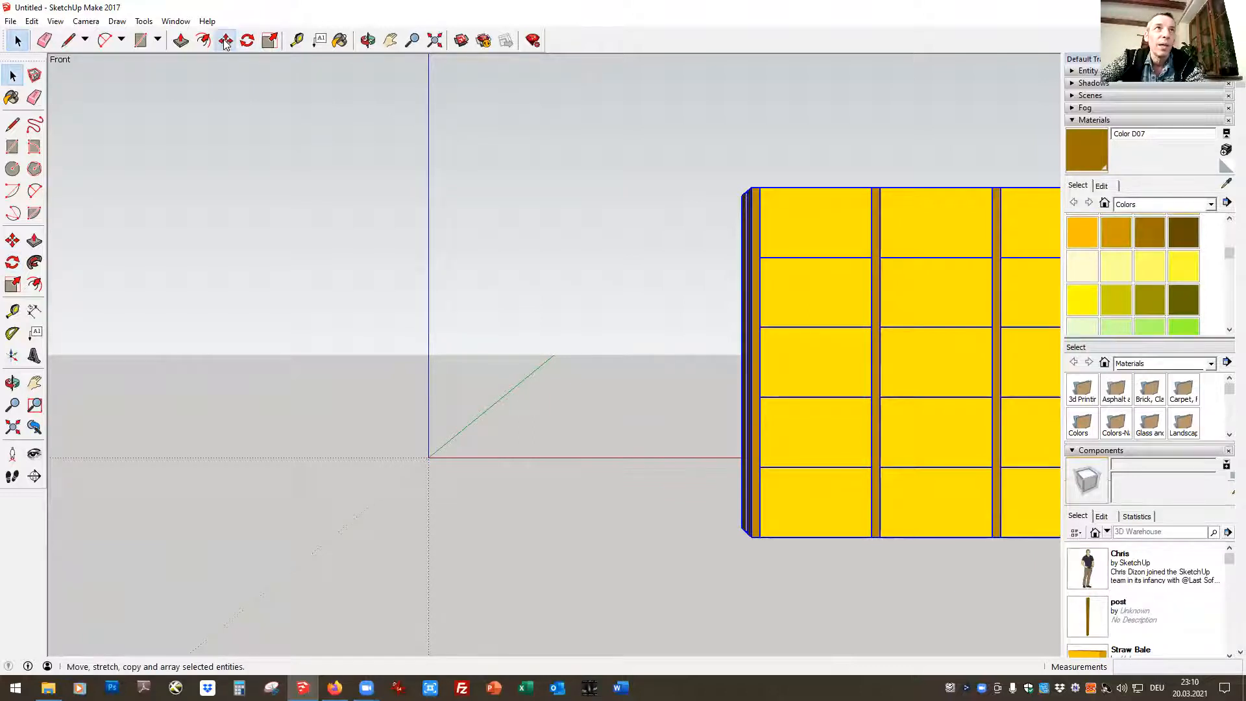
click(747, 531)
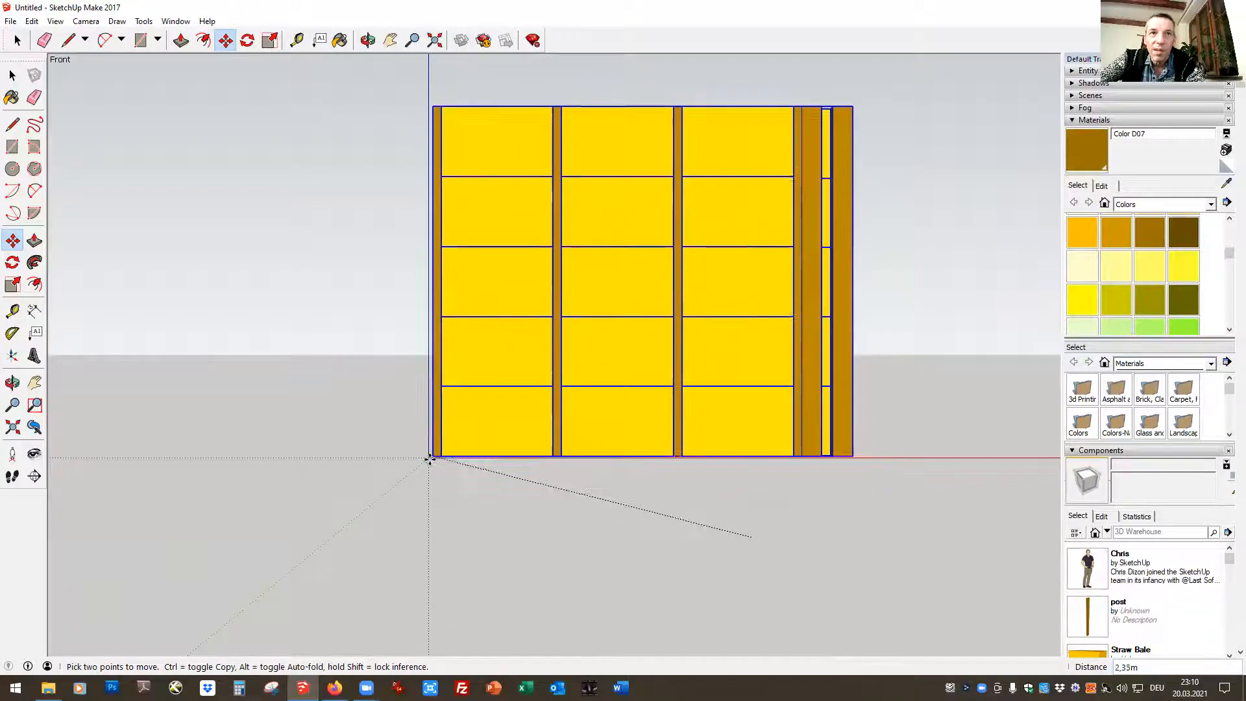
click(454, 452)
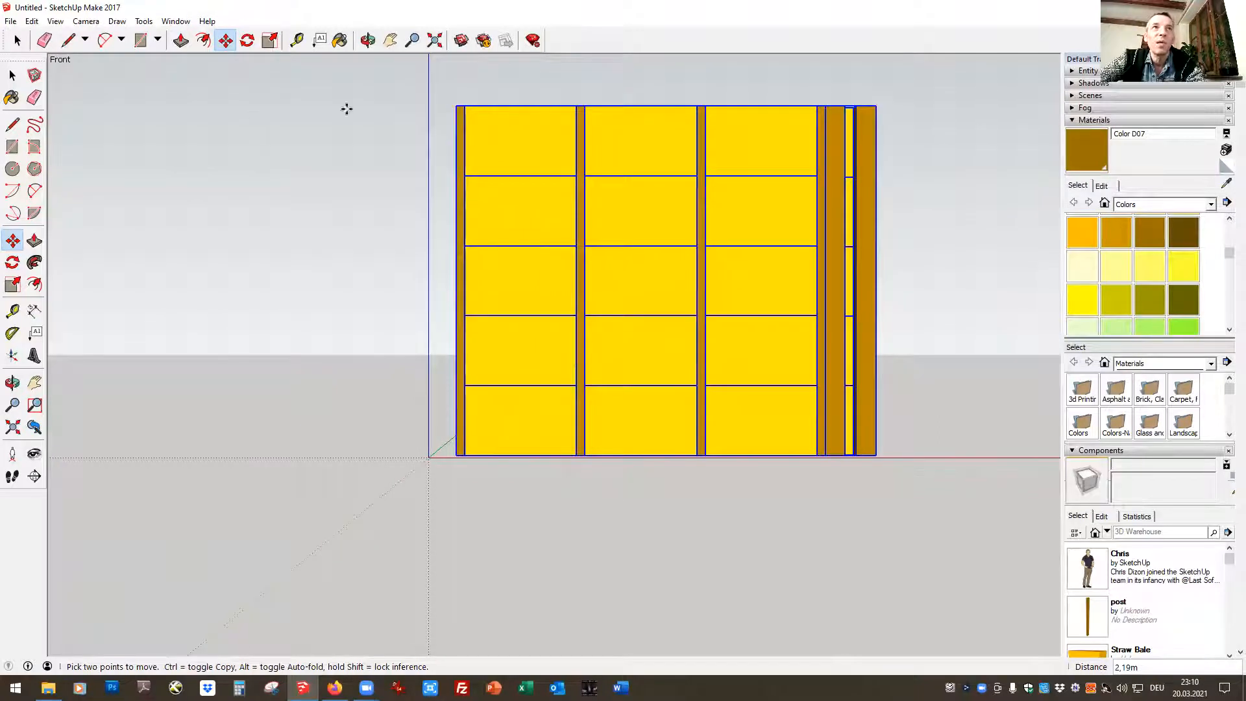
From an oblique view, move both walls by the lower corner of the wall end onto the axes origin and clear the selection
click(368, 40)
drag(333, 398, 556, 465)
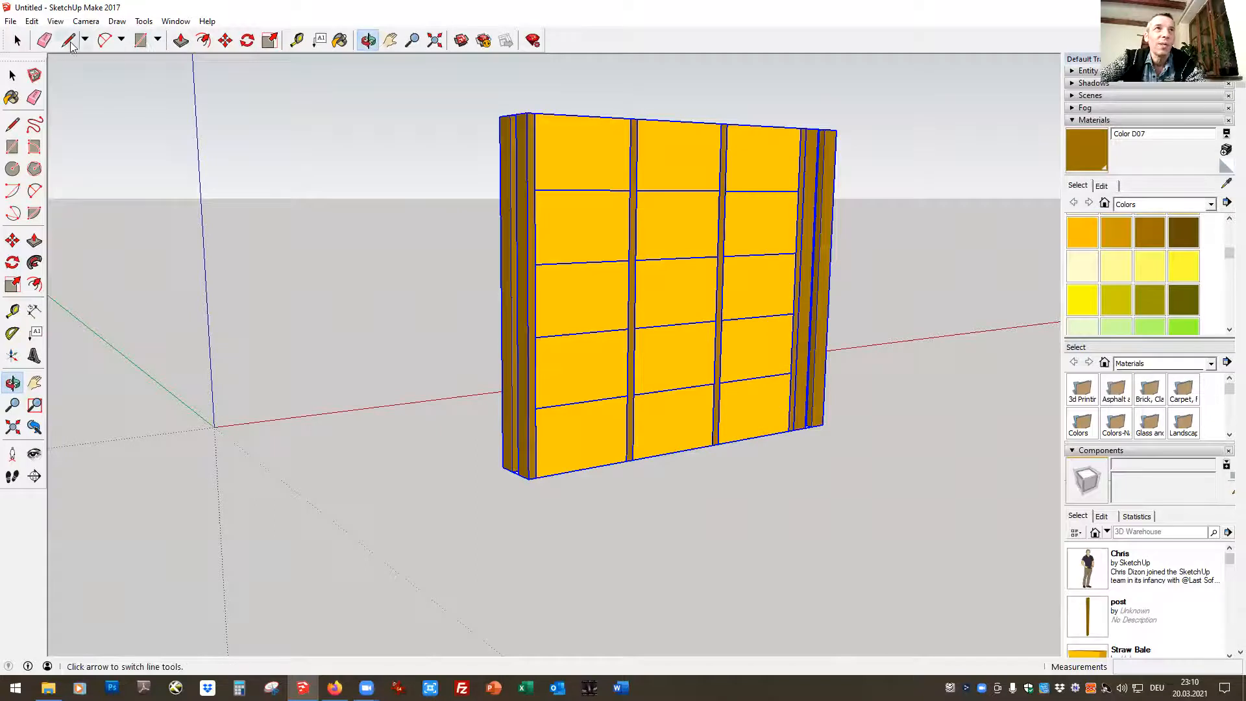
click(226, 40)
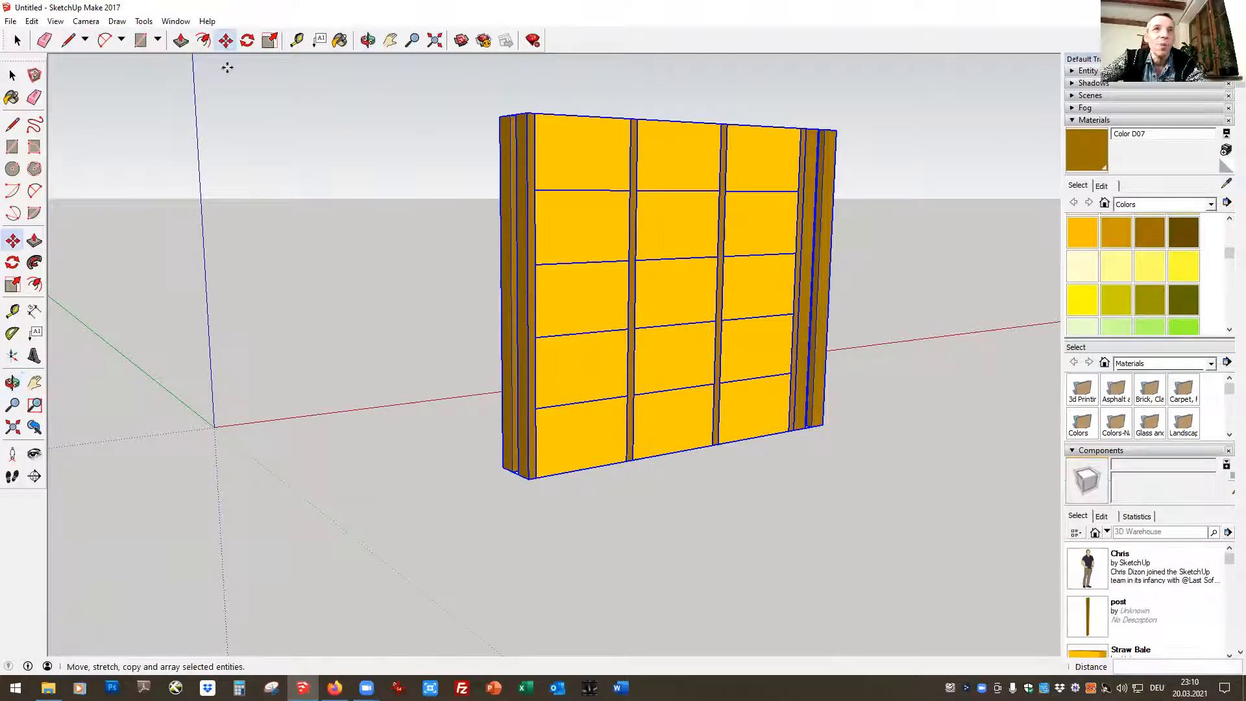
click(510, 468)
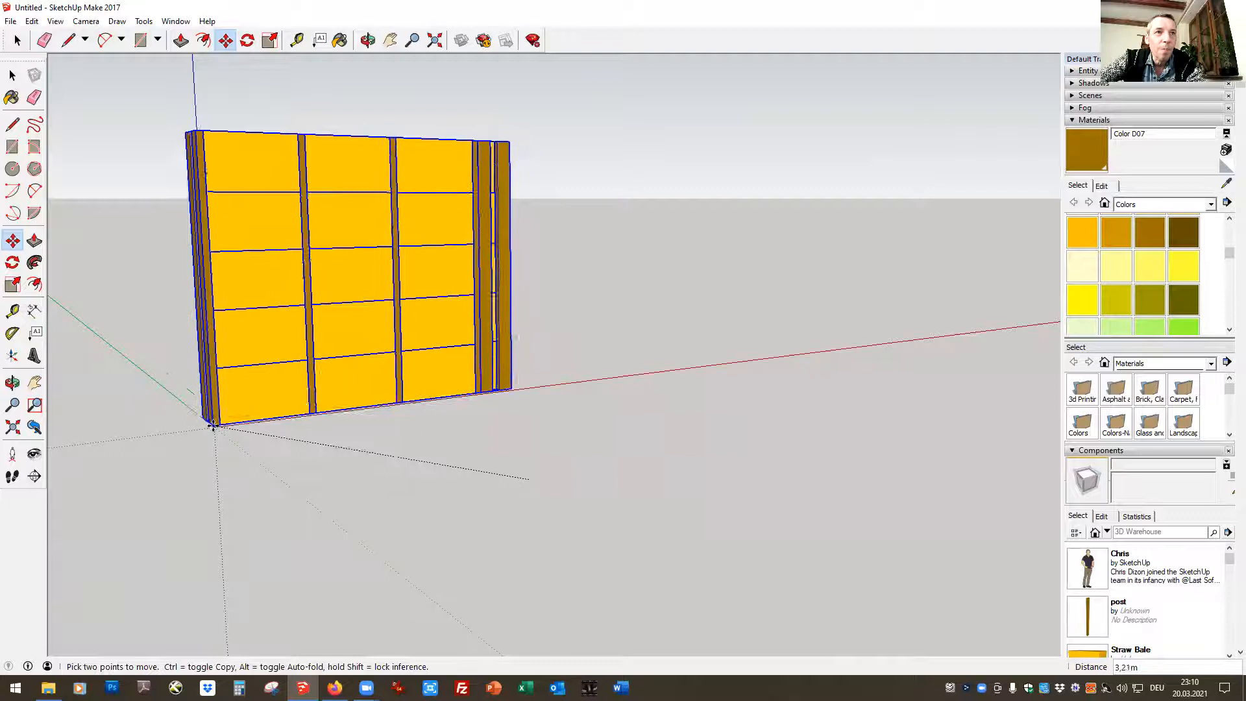
click(225, 425)
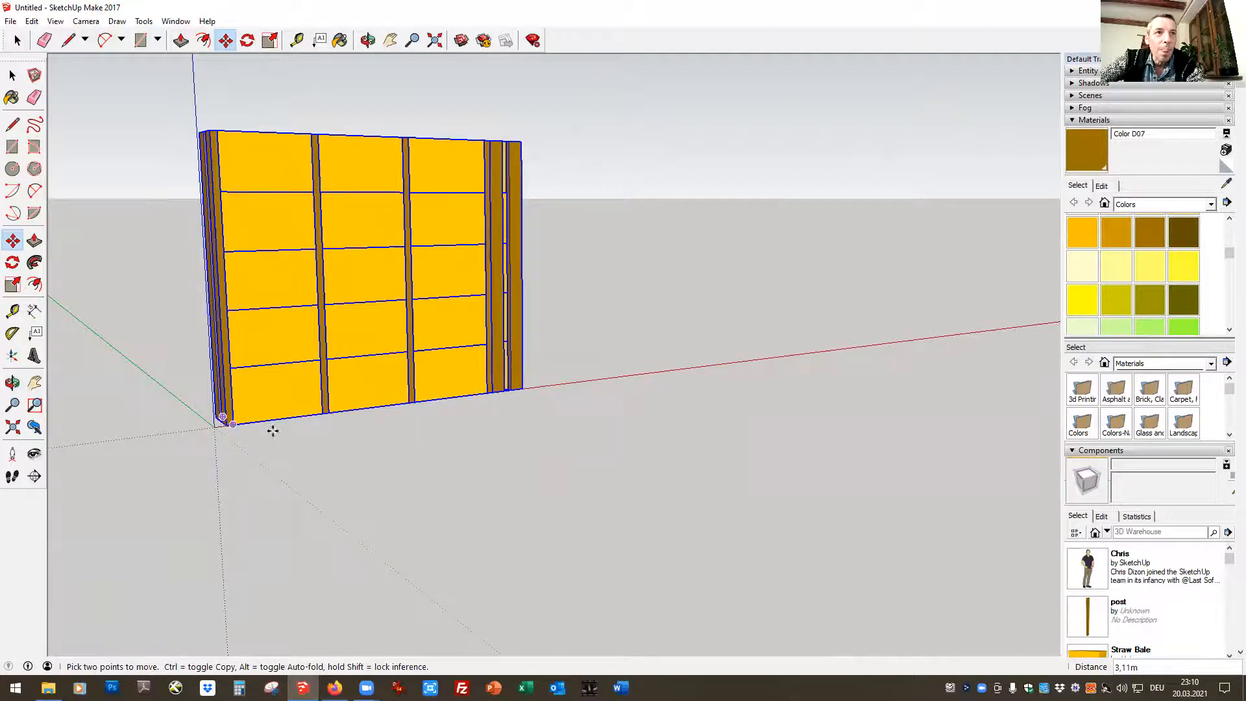
click(223, 421)
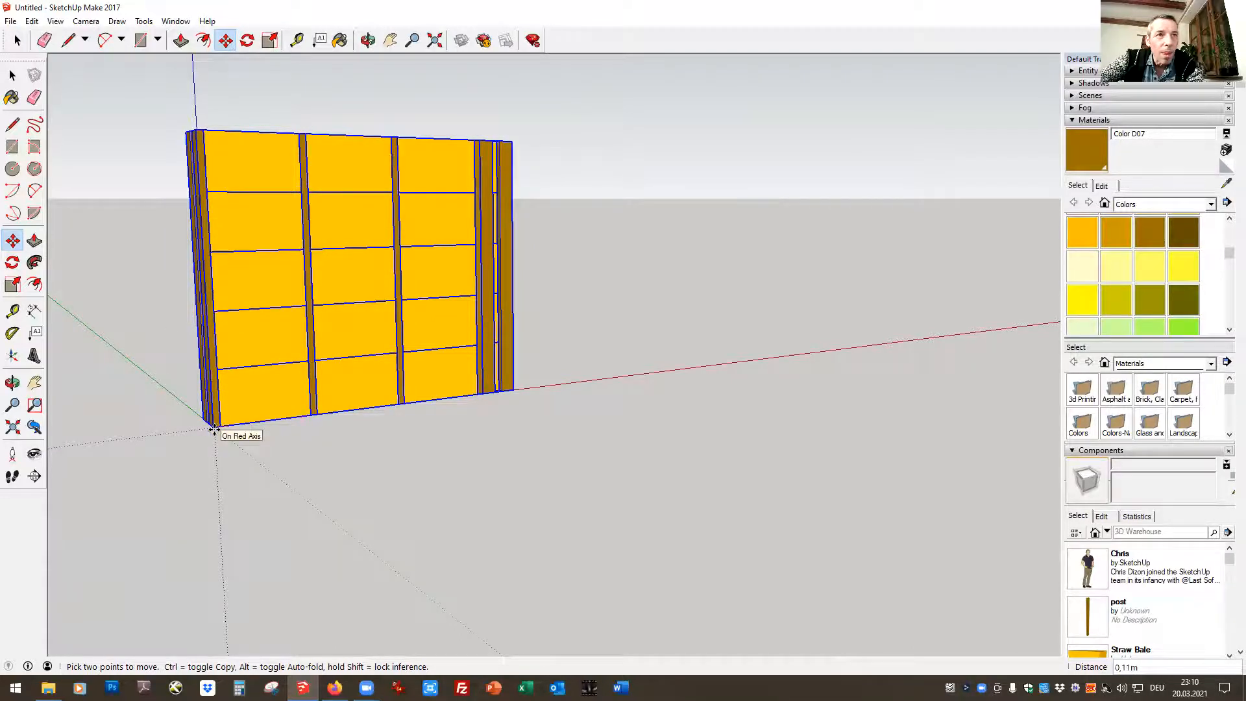
click(214, 430)
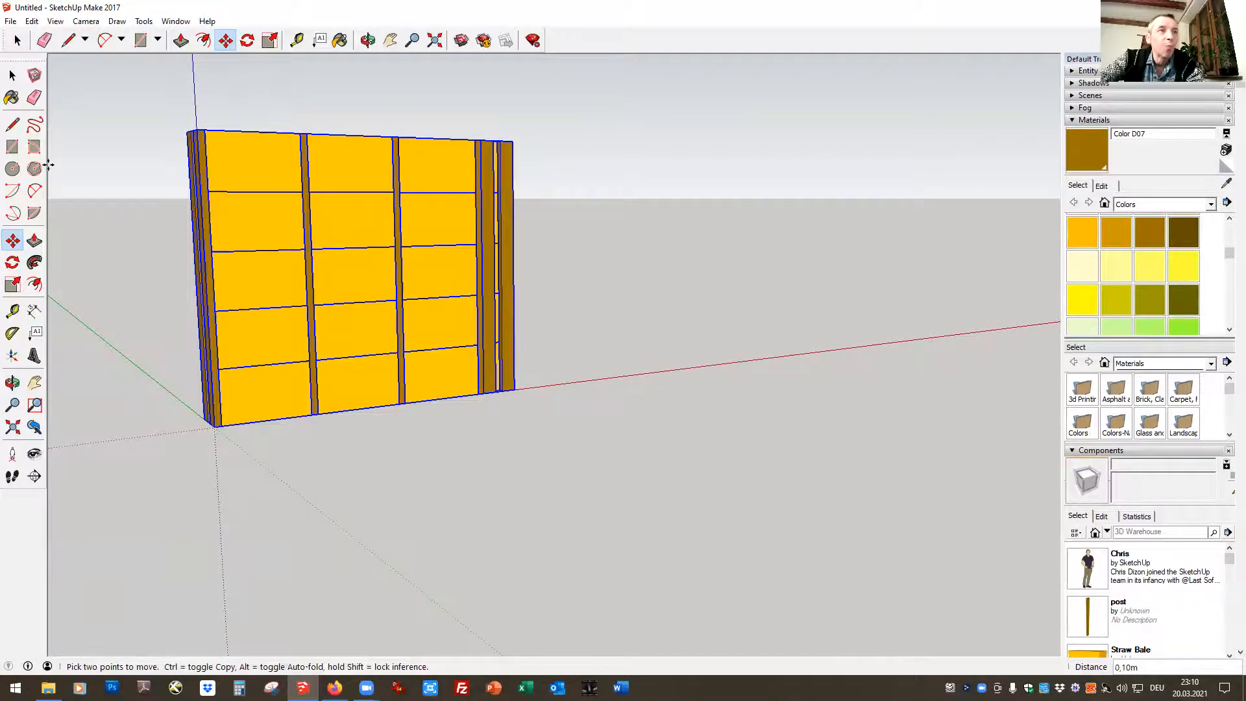
click(17, 40)
click(167, 328)
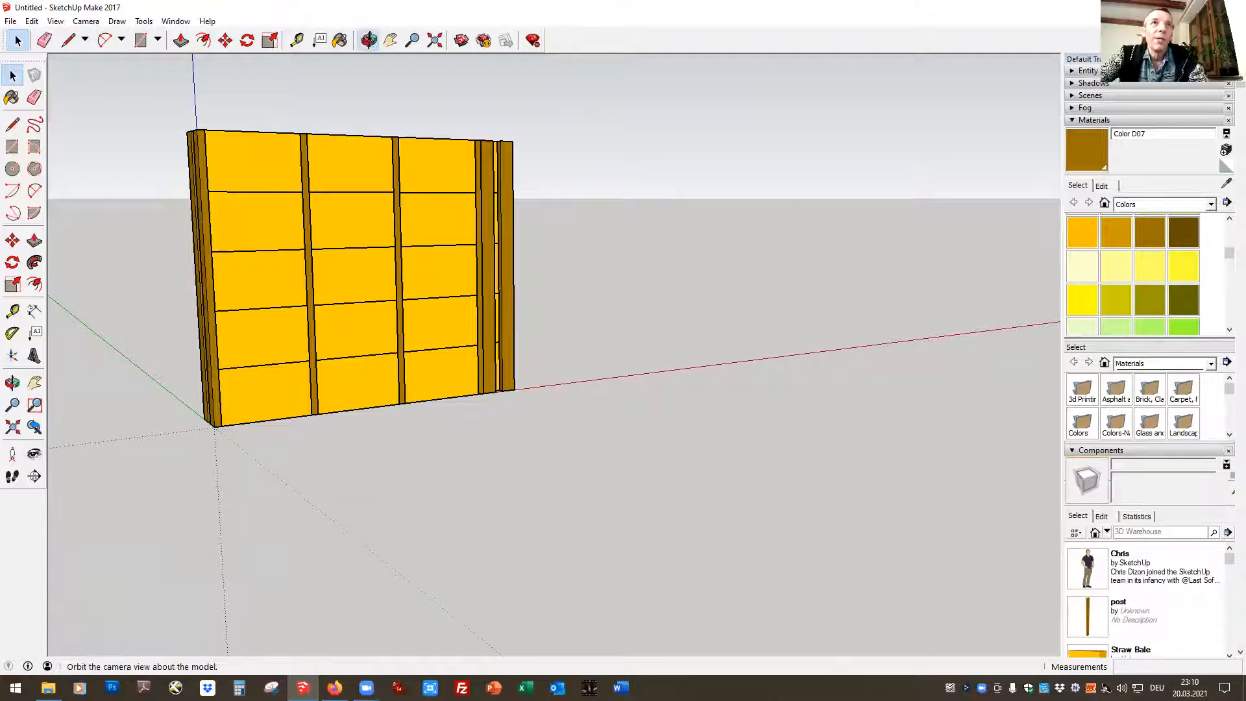
Examine the L-shaped walls from above, select the far wall's end post, and clear the selection
click(368, 40)
drag(394, 241, 517, 408)
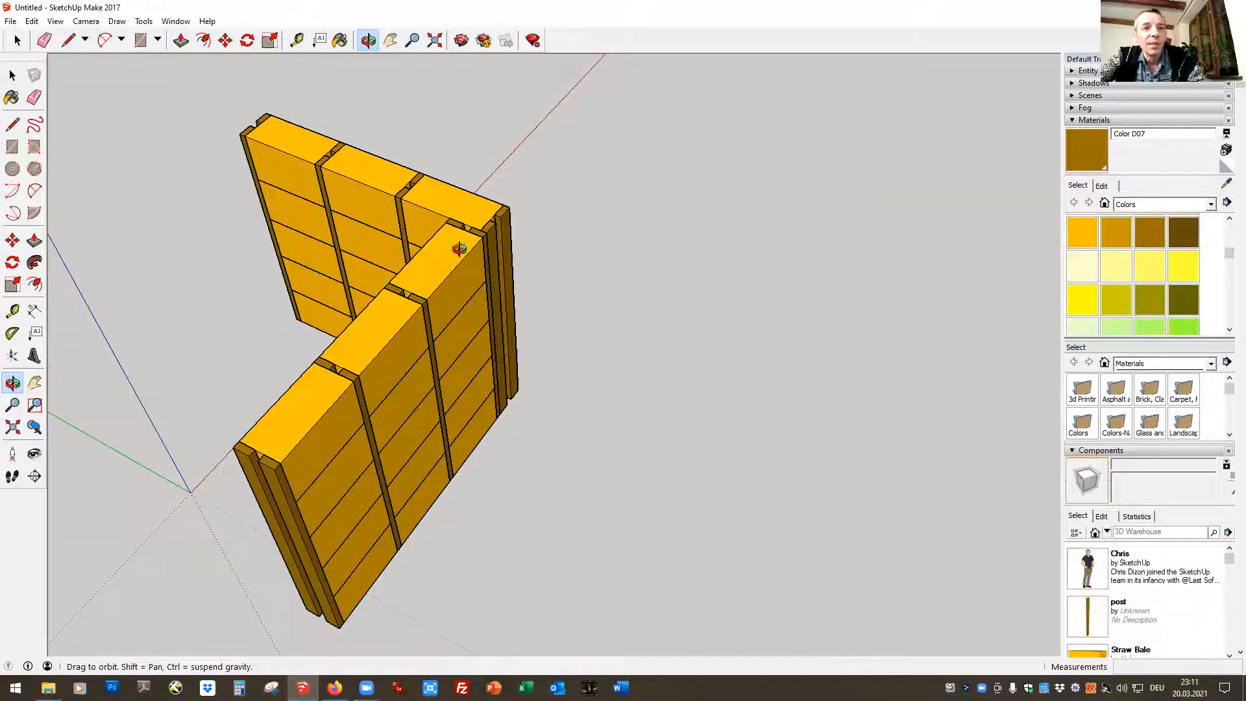
click(18, 41)
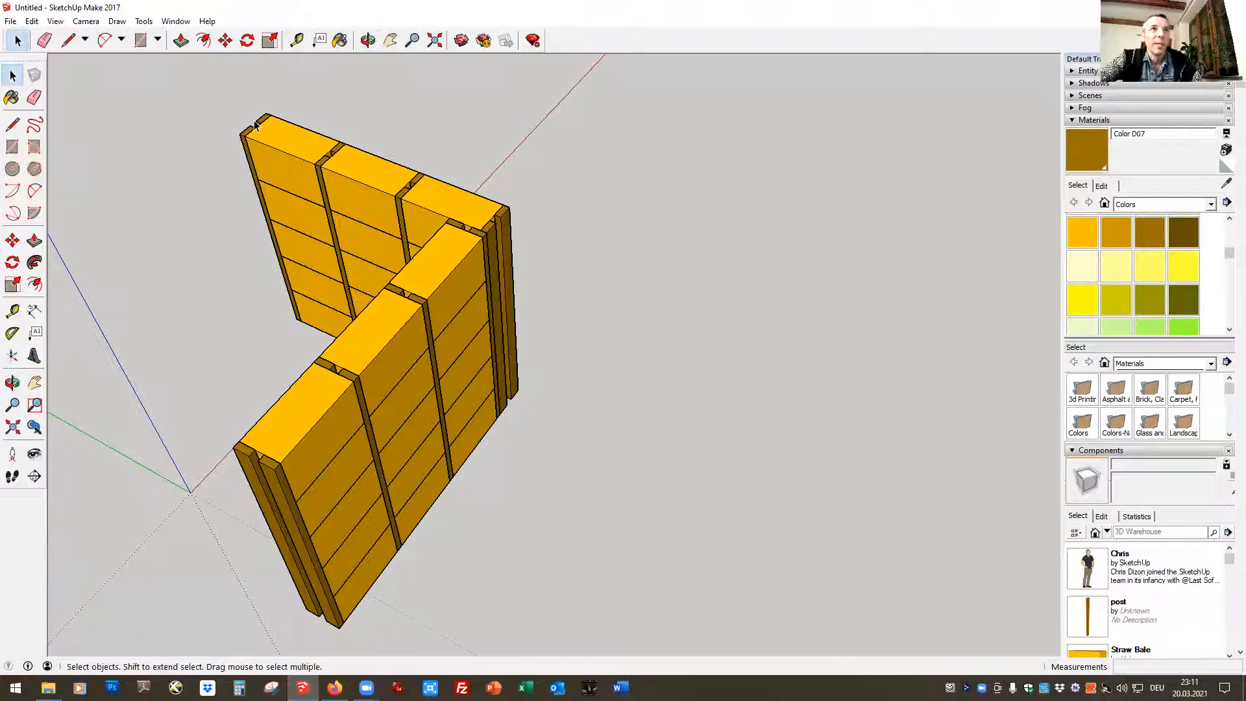
click(318, 163)
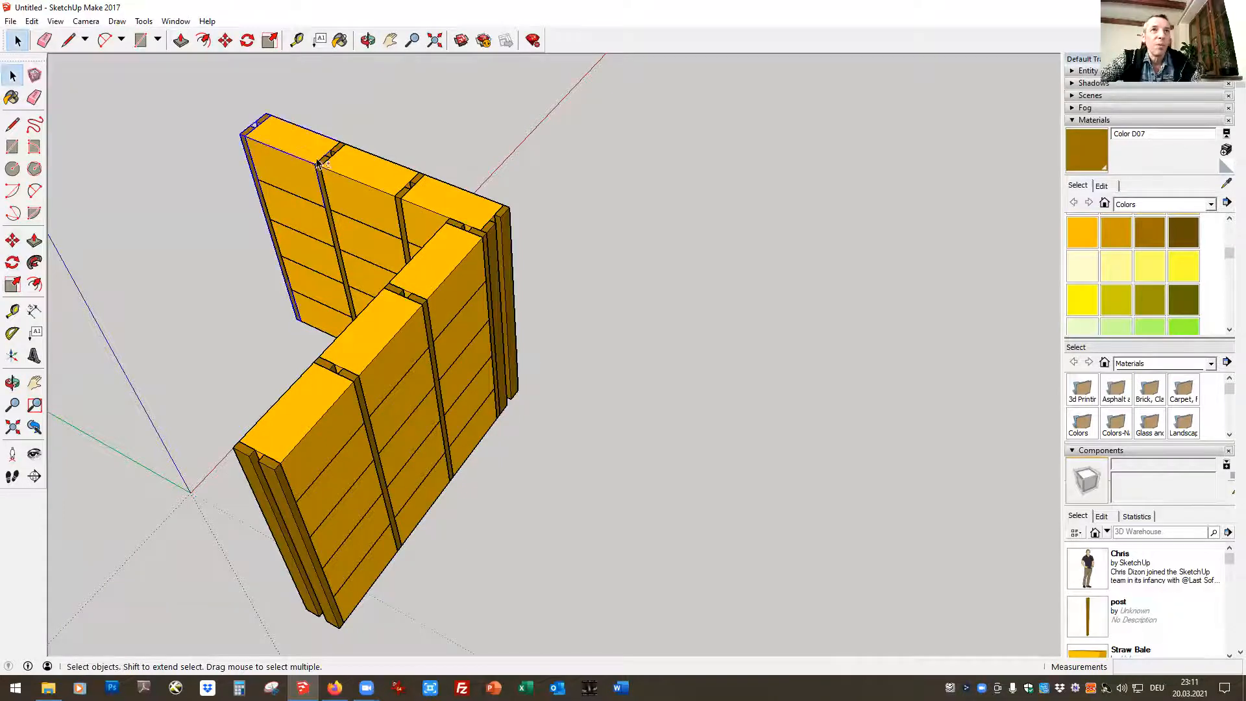
shift+click(324, 154)
shift+click(325, 165)
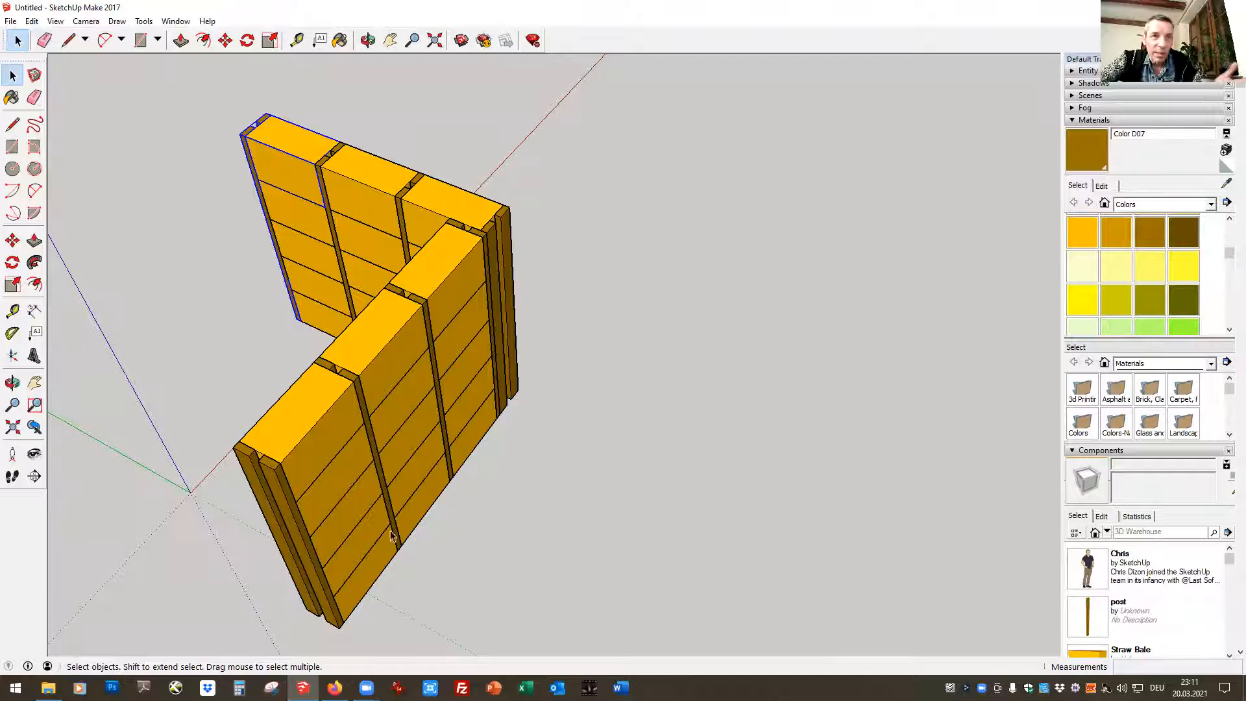
click(574, 390)
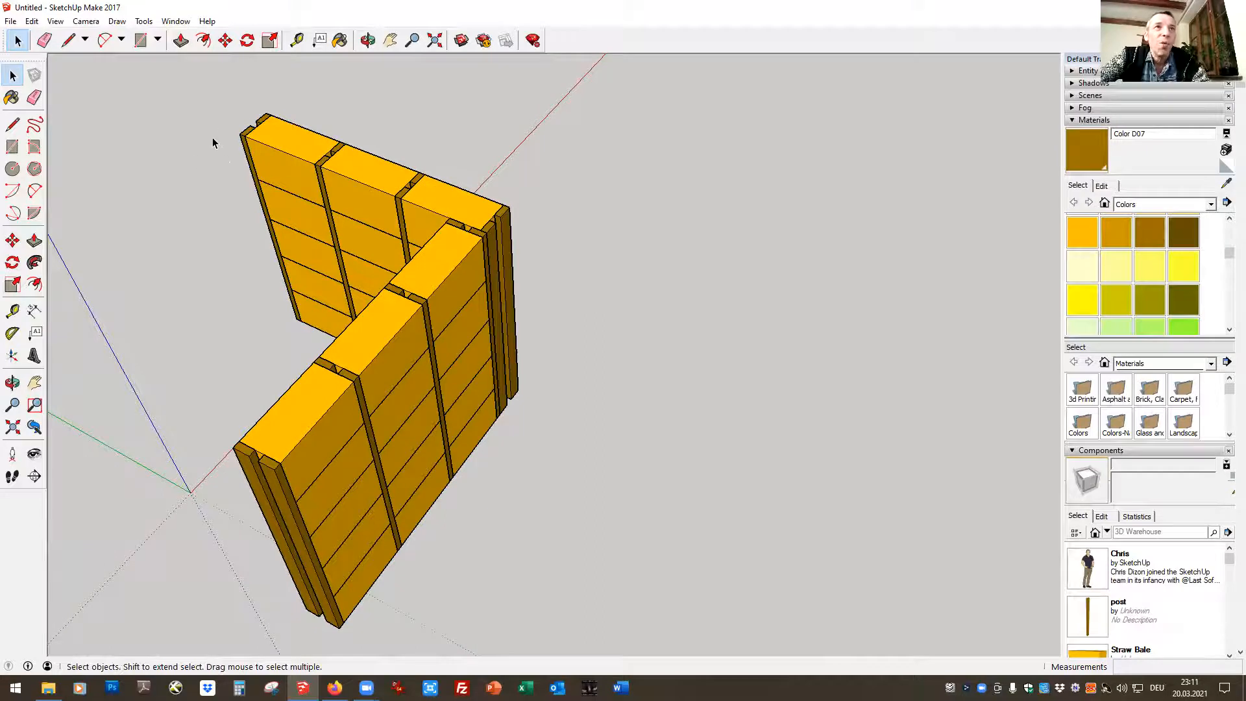
Select all components of both walls and move them by the near wall end's lower outer corner to the axes origin
drag(197, 98, 610, 637)
click(225, 40)
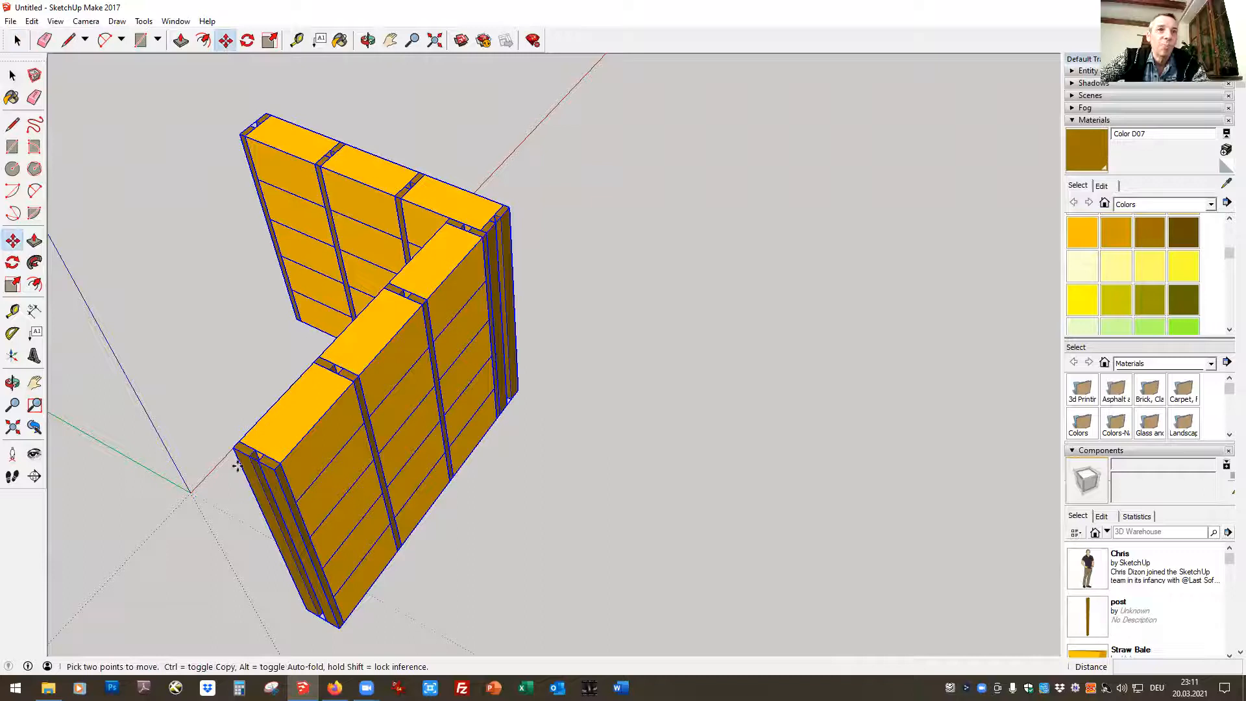
click(338, 635)
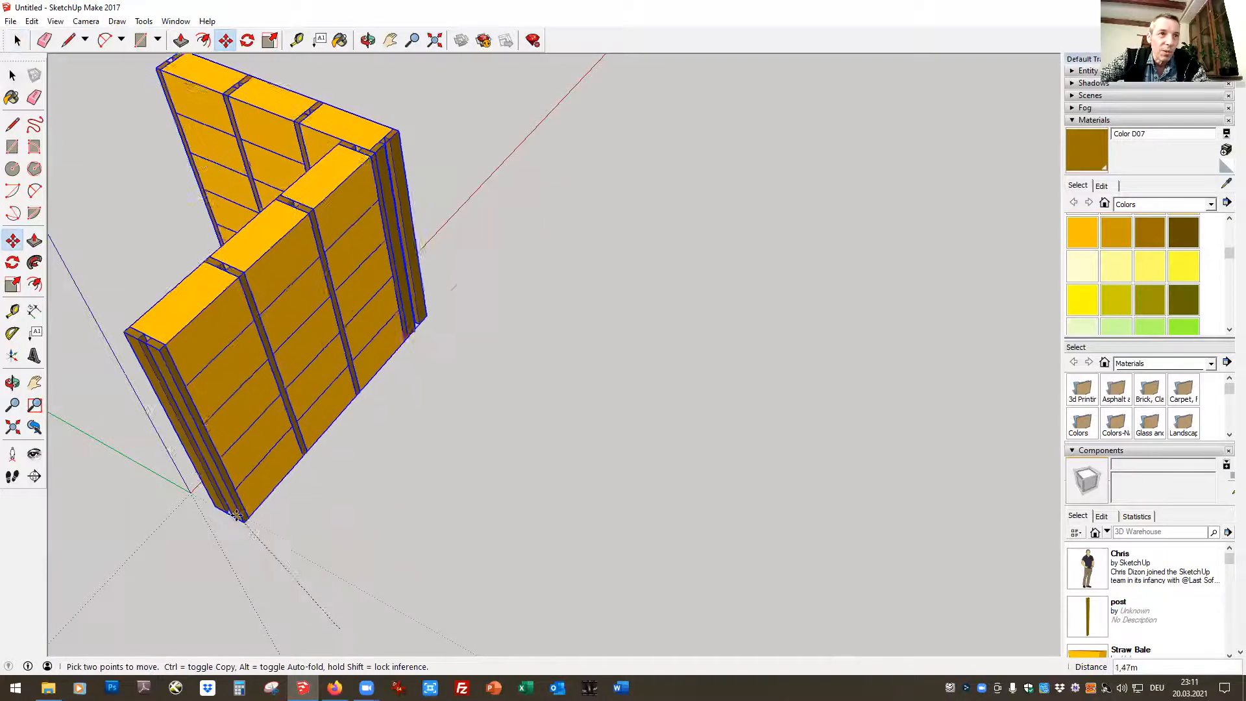
click(189, 492)
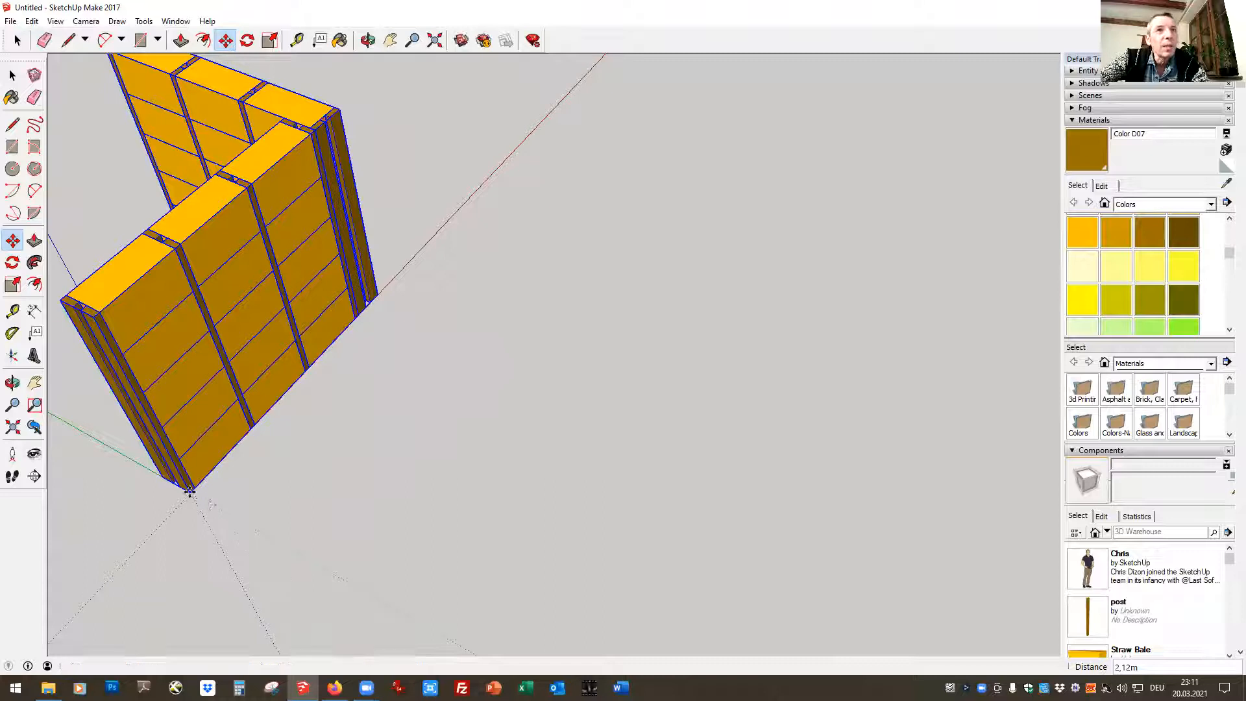
From a low viewpoint facing the inner side of the walls, move both walls by the wall end's lower outer corner towards the axes origin
click(368, 41)
drag(148, 537, 649, 255)
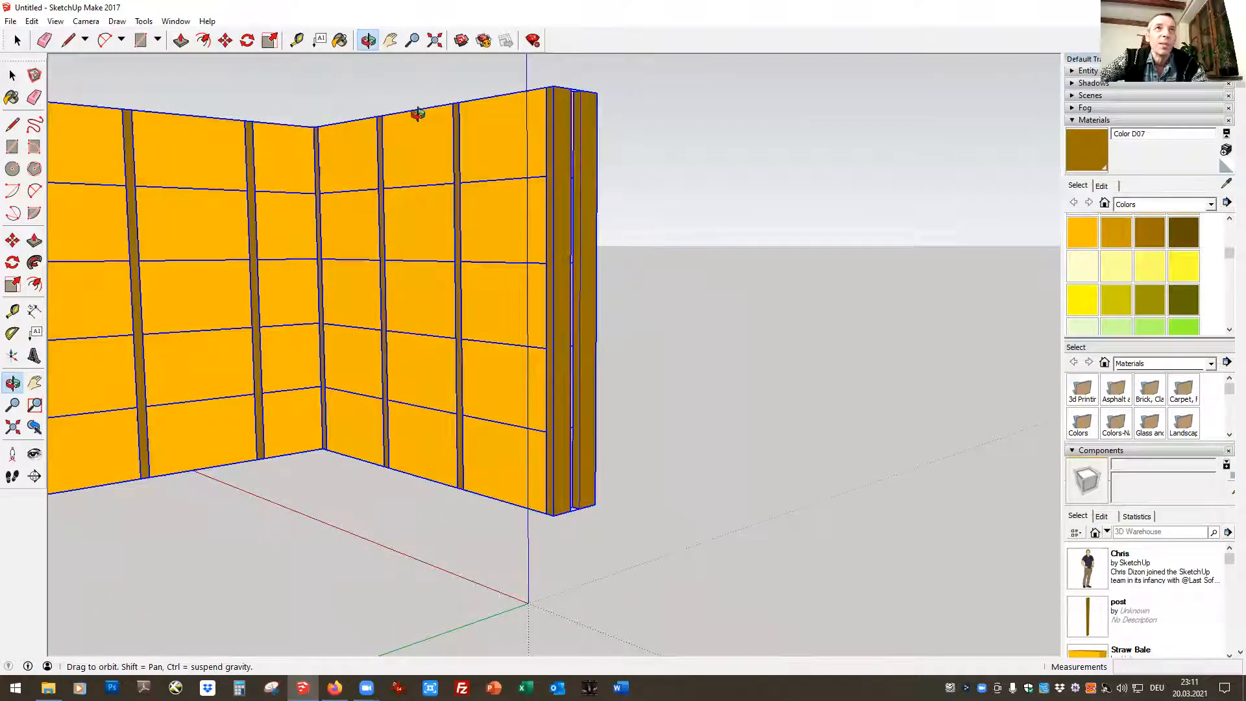
click(225, 40)
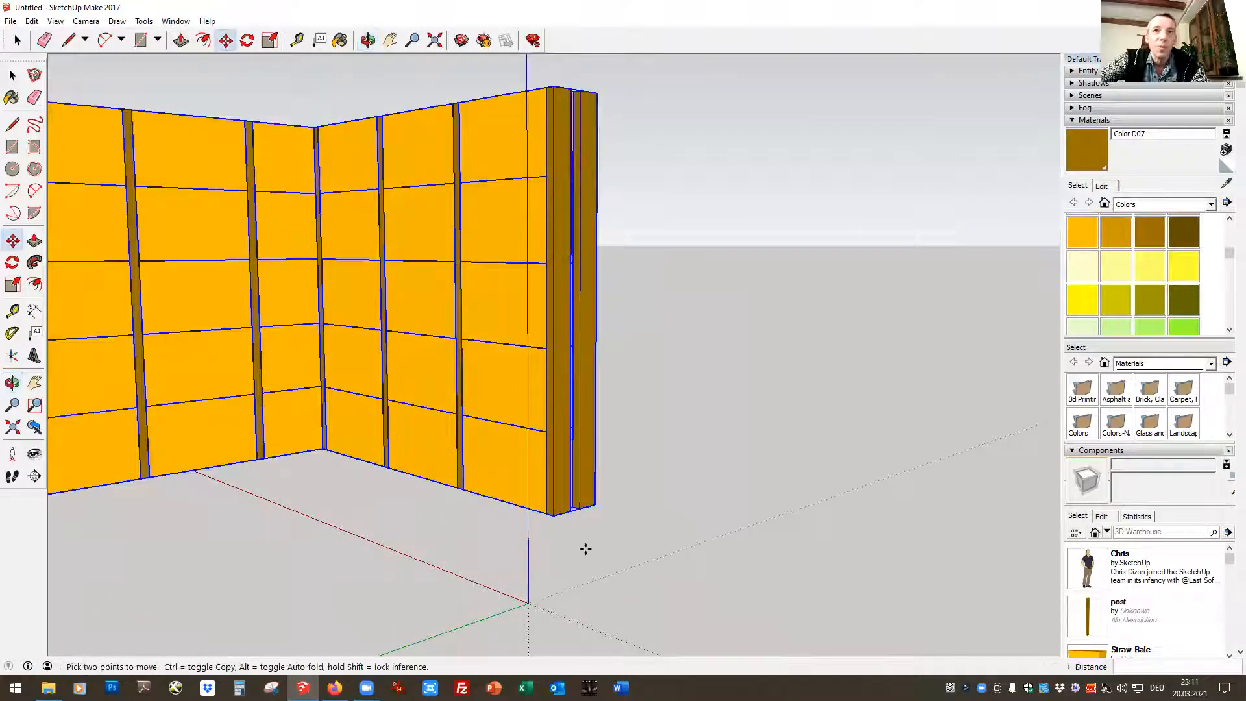
click(597, 505)
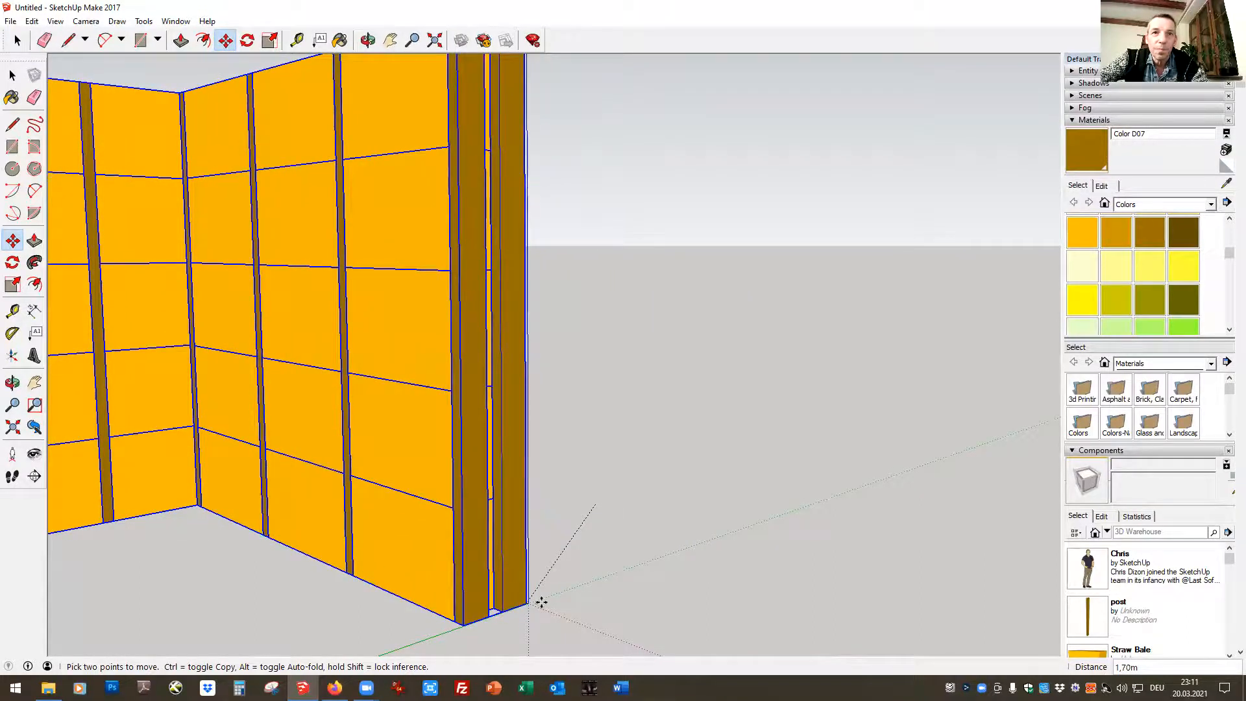
scroll(682, 454, down, 3)
scroll(684, 582, up, 4)
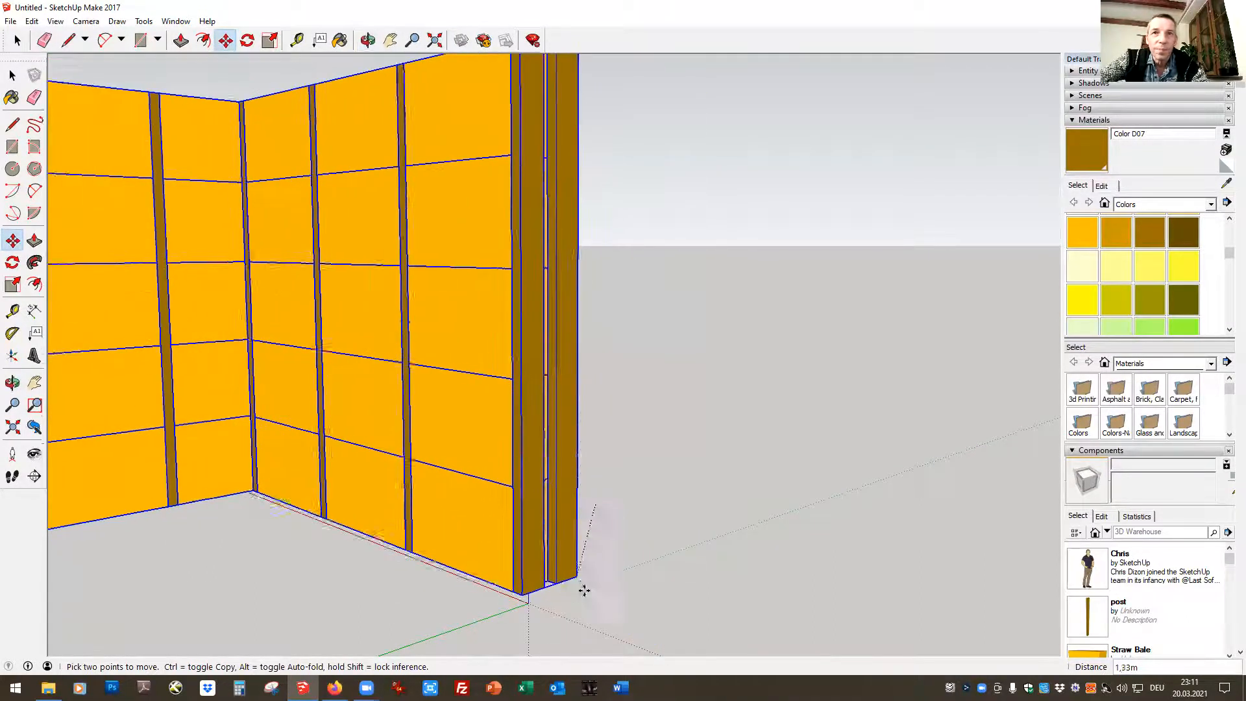
scroll(574, 586, down, 2)
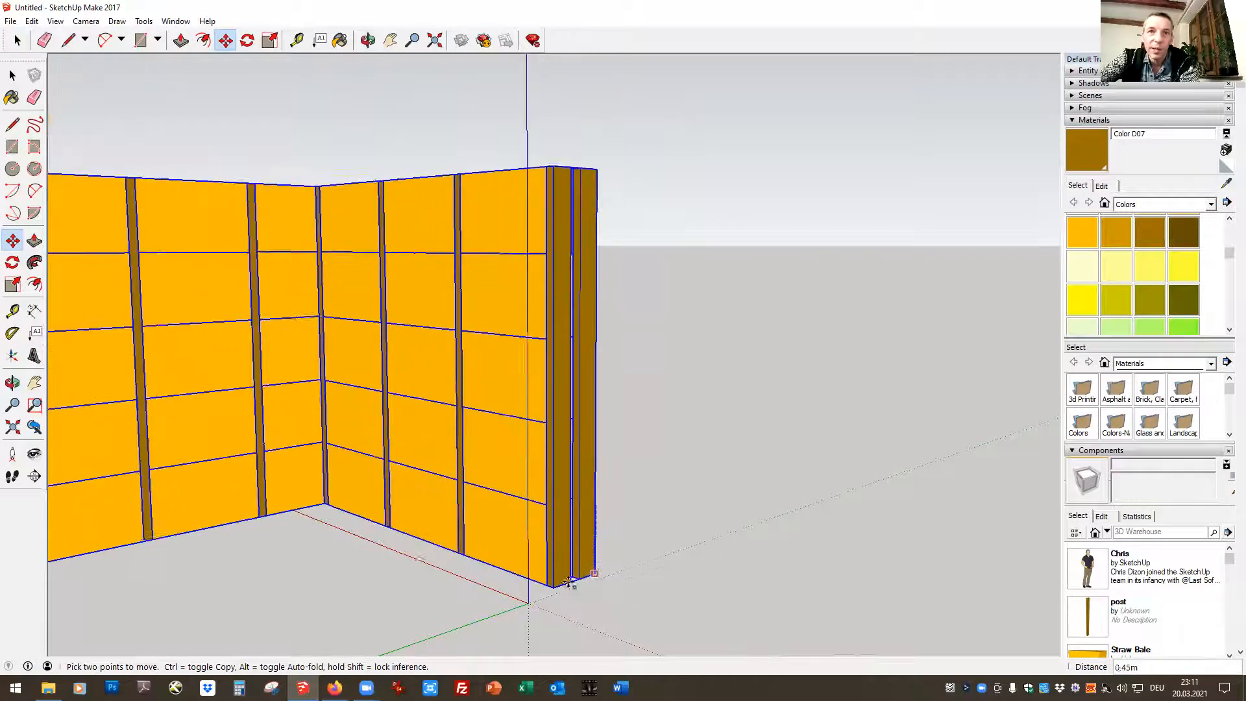
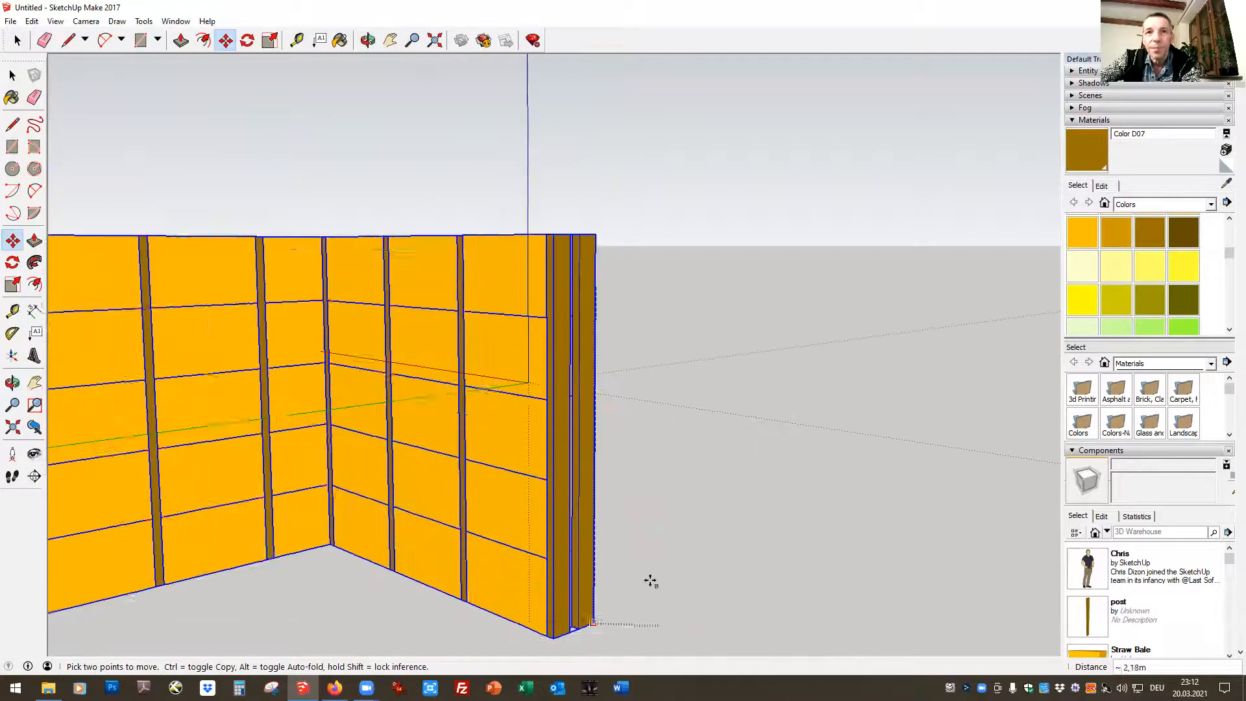
Move both walls by the wall end's lower outer corner onto the axes origin and bring both walls into view
click(620, 531)
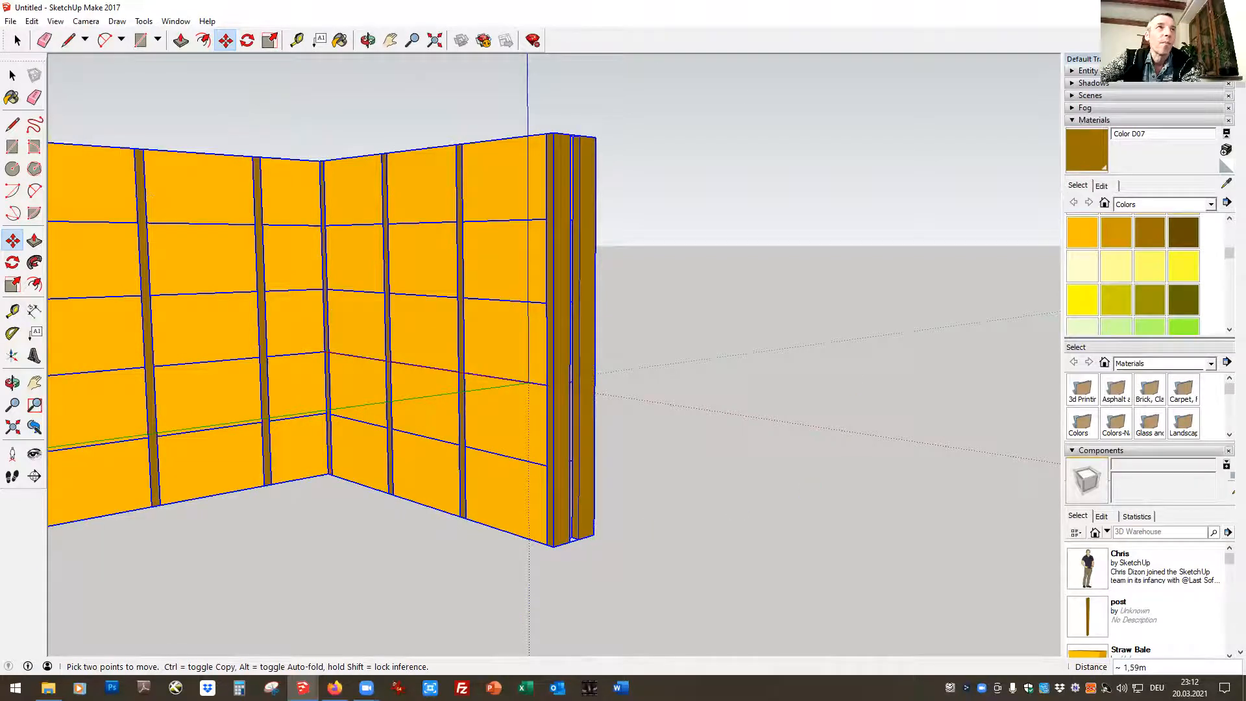
click(18, 41)
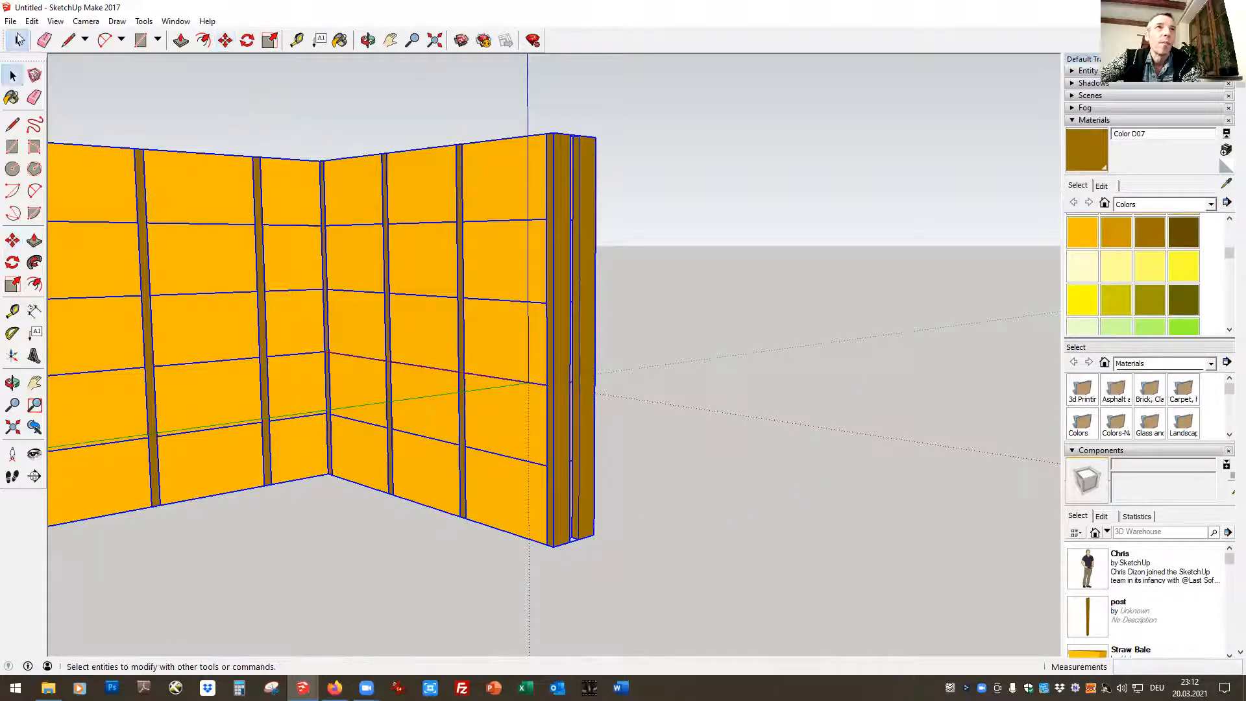
click(225, 40)
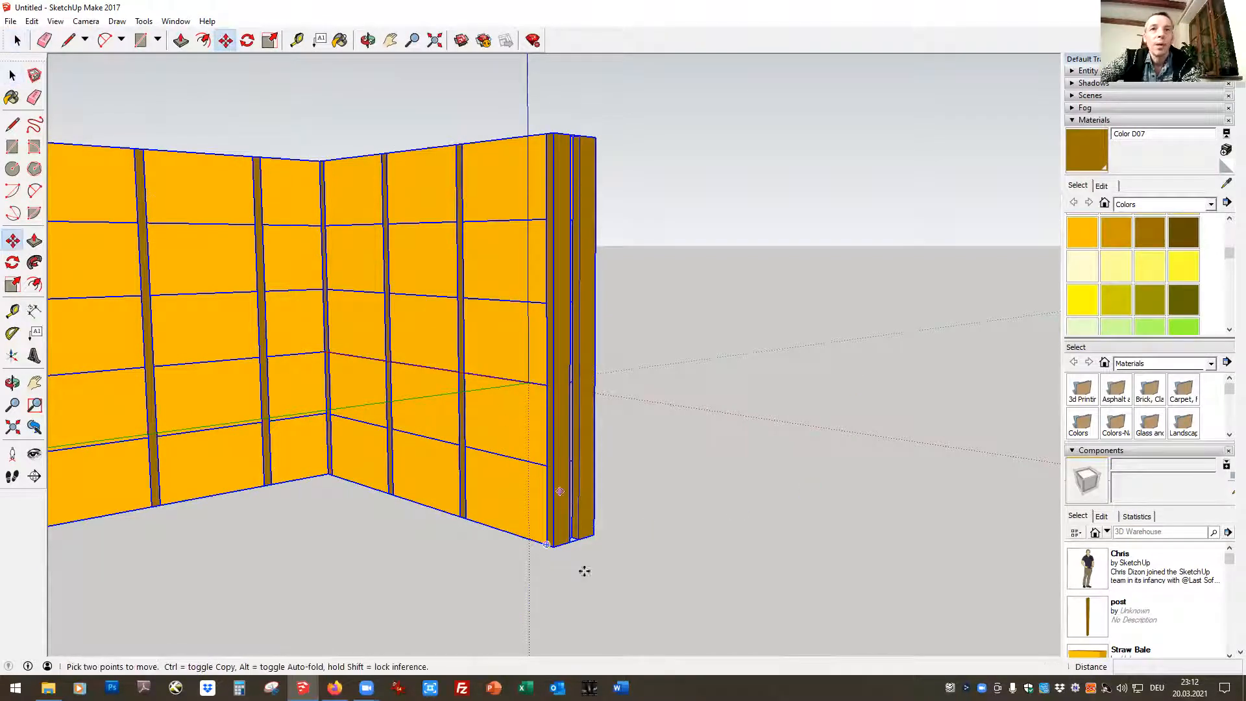
click(590, 534)
click(527, 380)
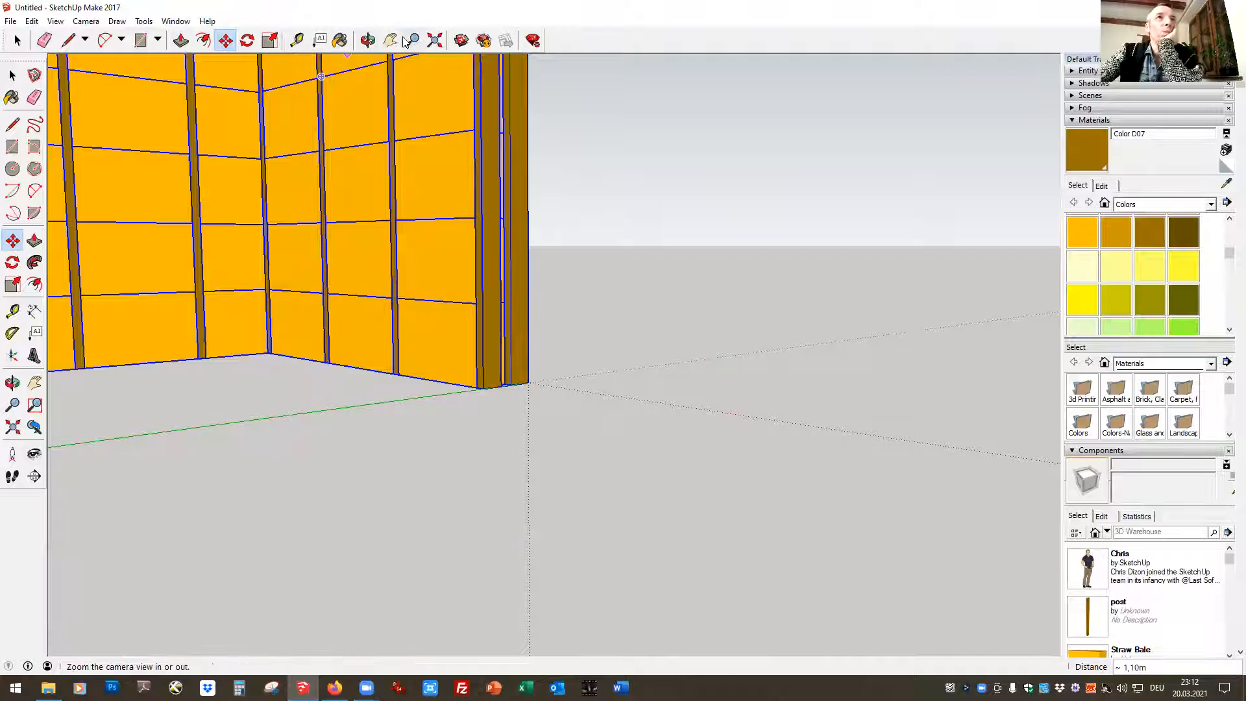
shift+middle_drag(348, 186, 658, 377)
drag(658, 376, 699, 329)
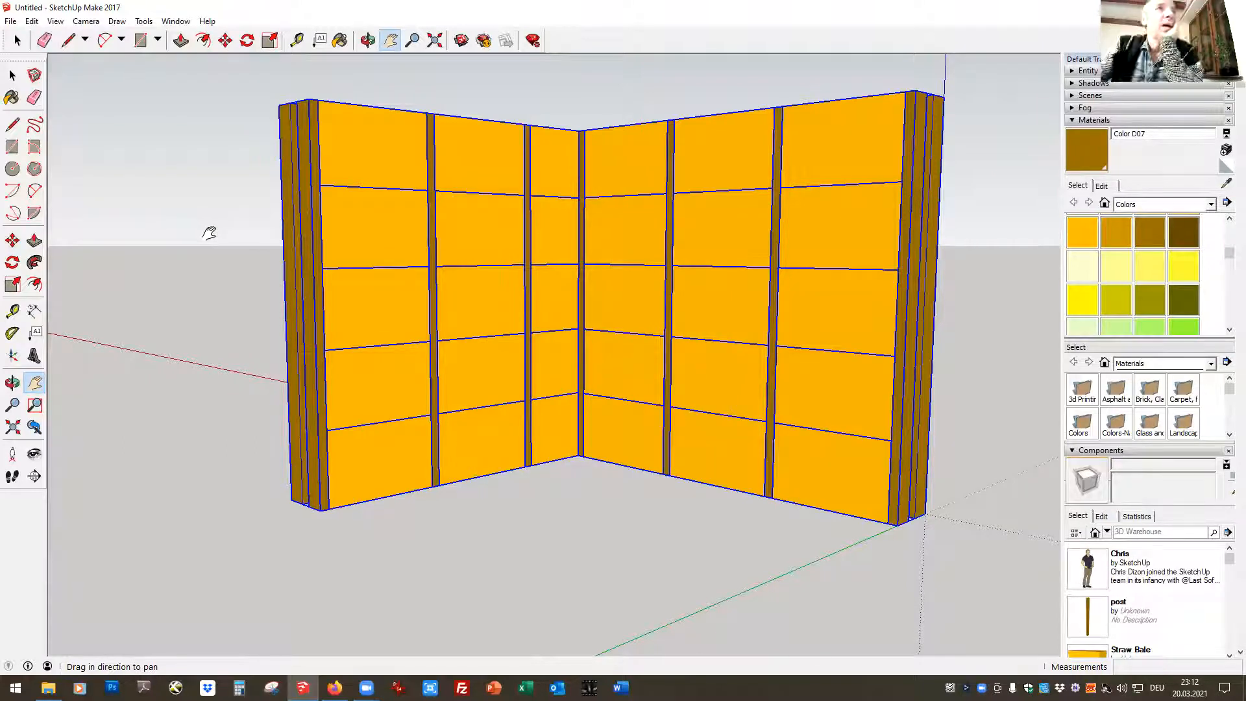
View the L-shaped walls in the Bottom and Top standard views
click(86, 21)
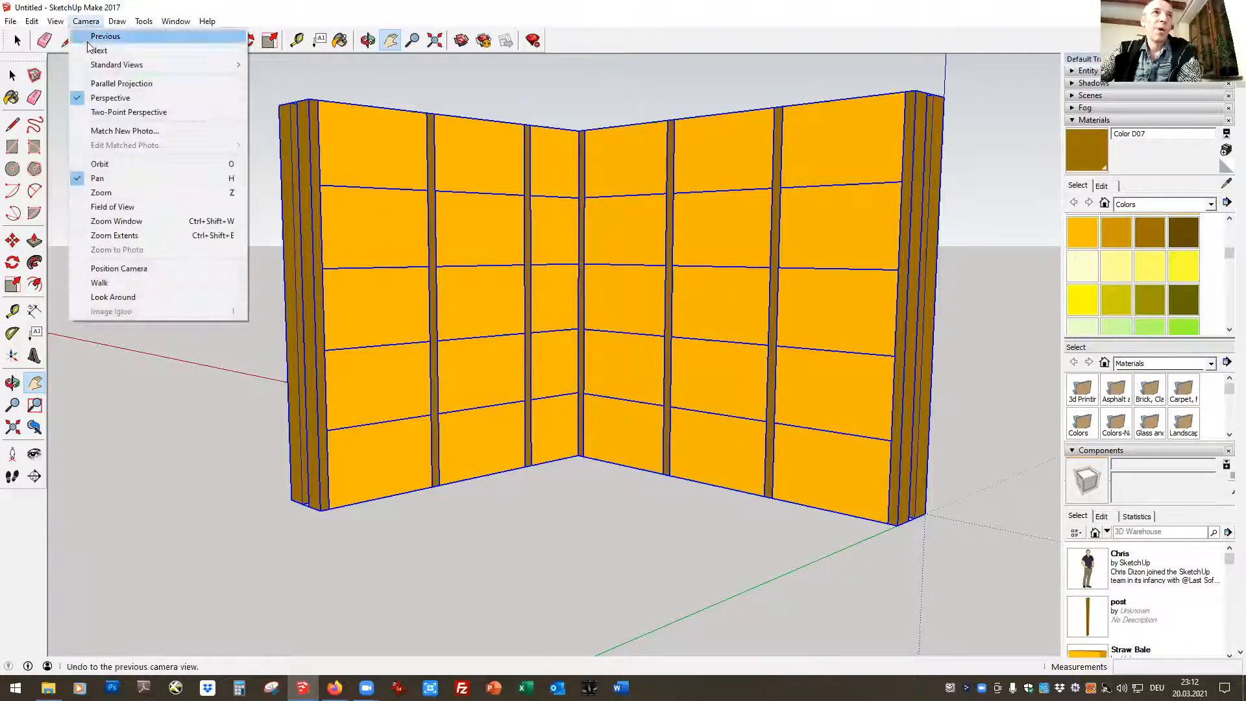
mouse_move(98, 72)
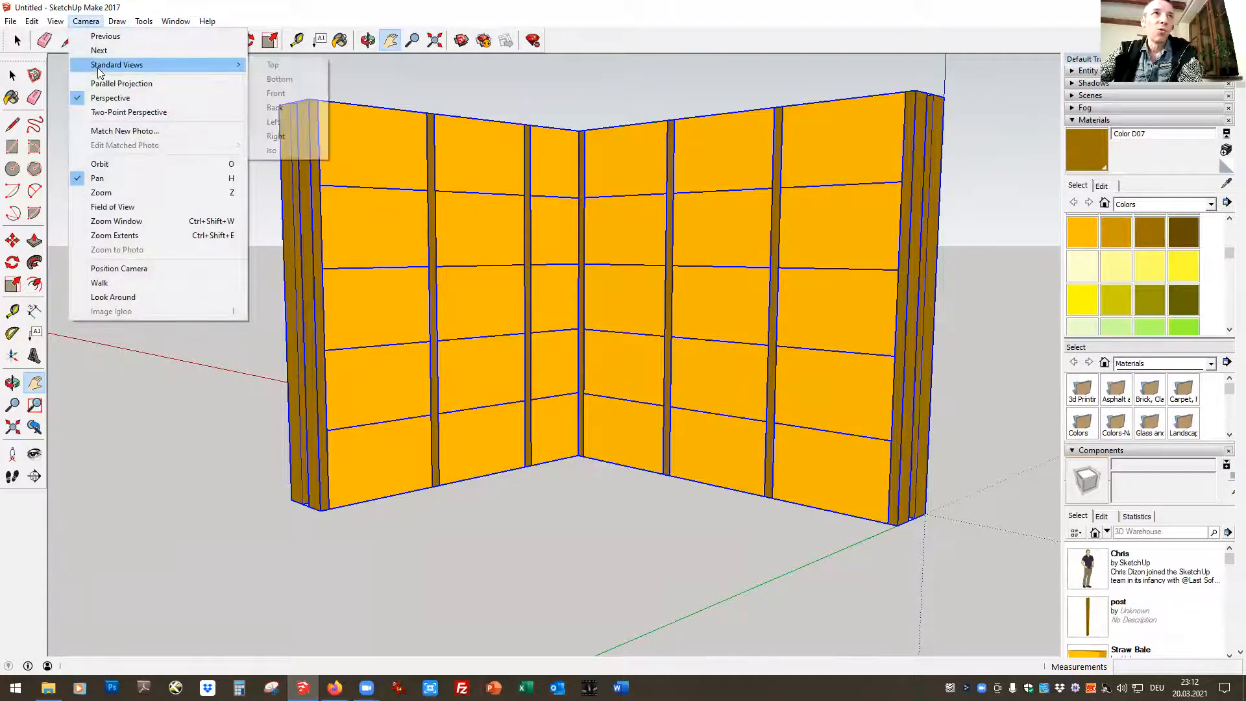
click(274, 80)
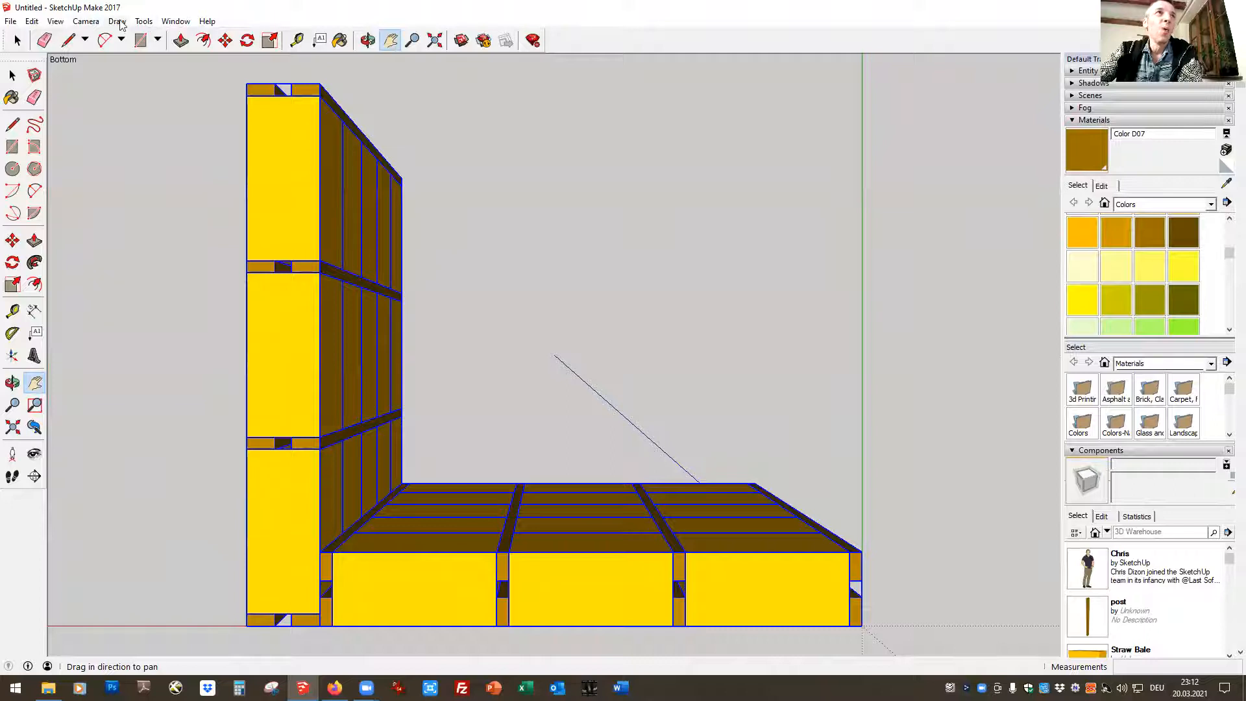
click(86, 22)
mouse_move(130, 64)
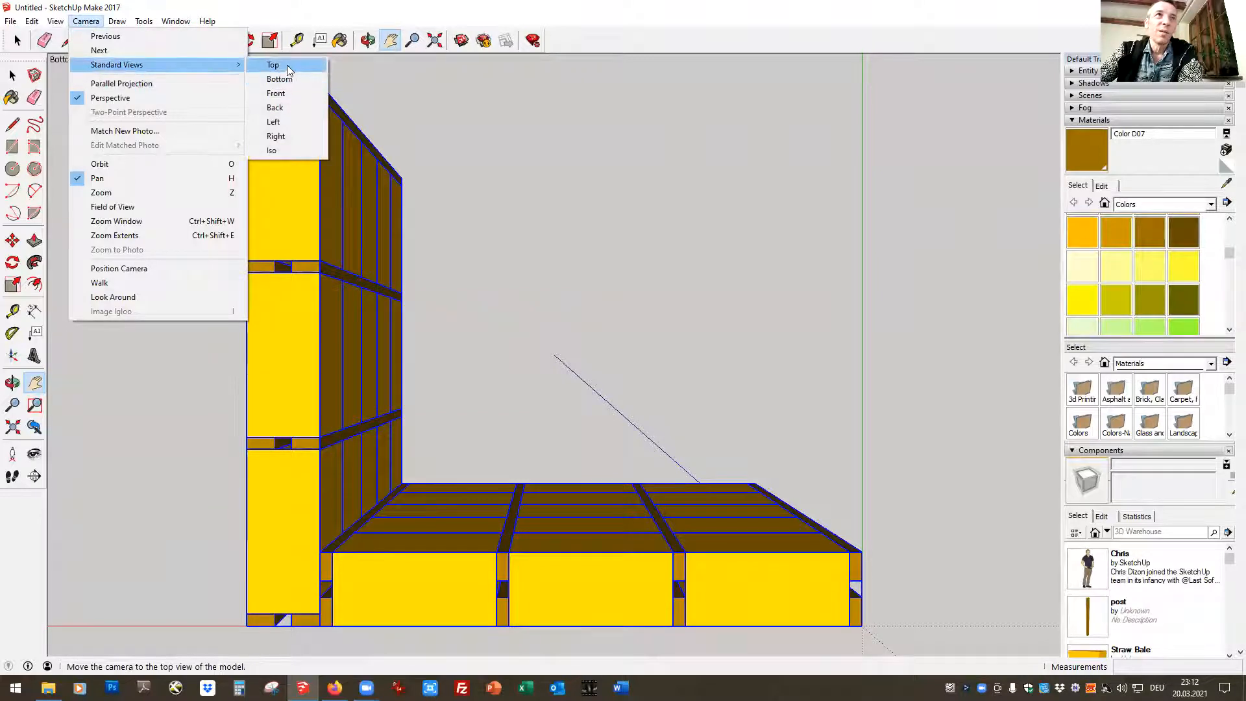
click(288, 67)
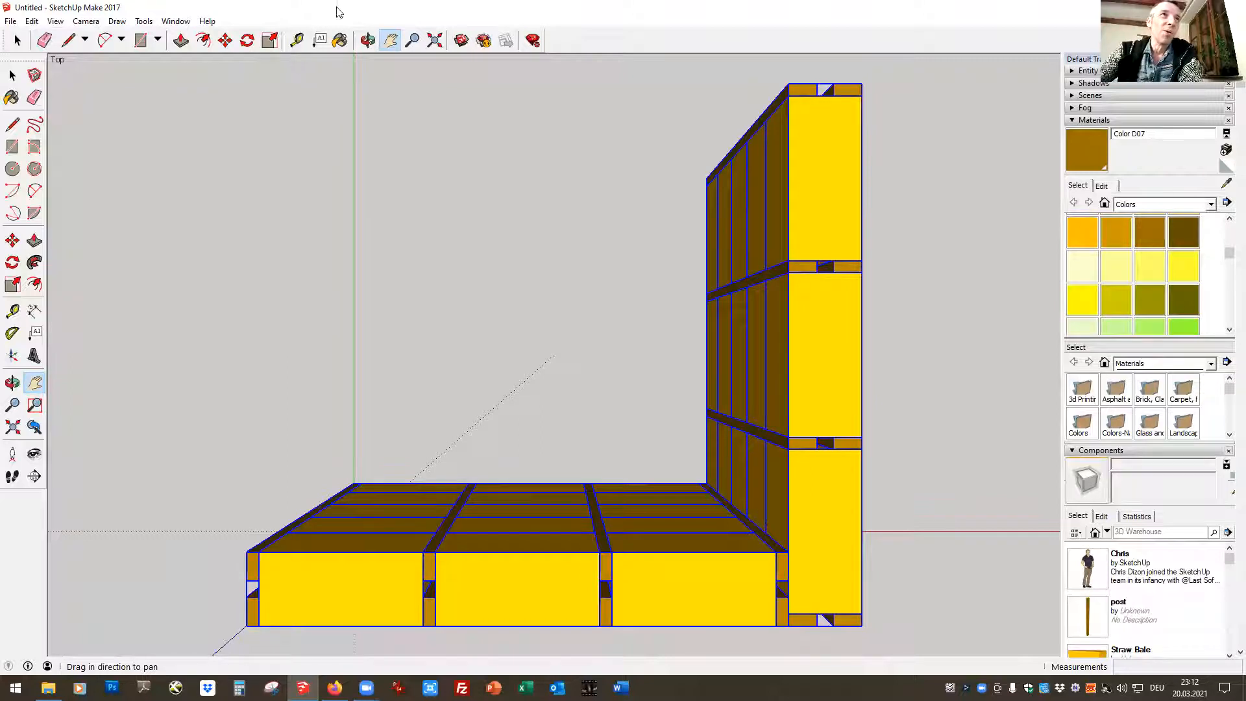
Switch the camera to parallel projection and examine the walls from their outer corner
click(86, 21)
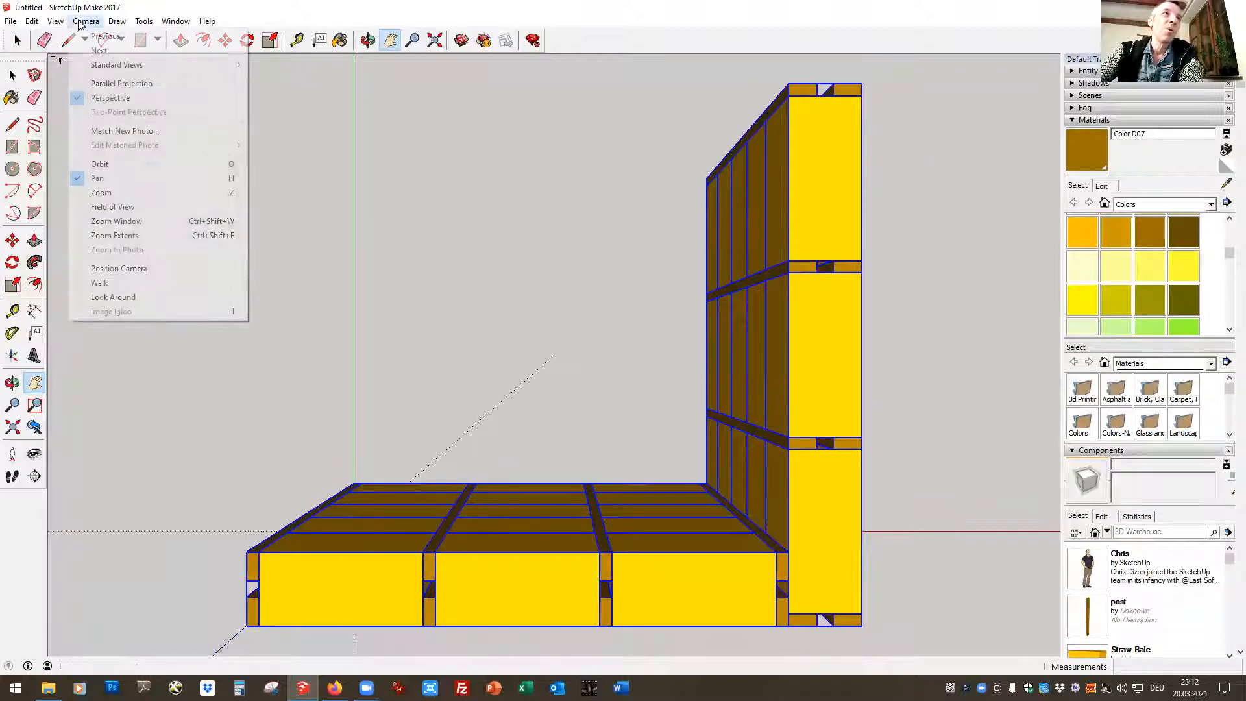
click(97, 84)
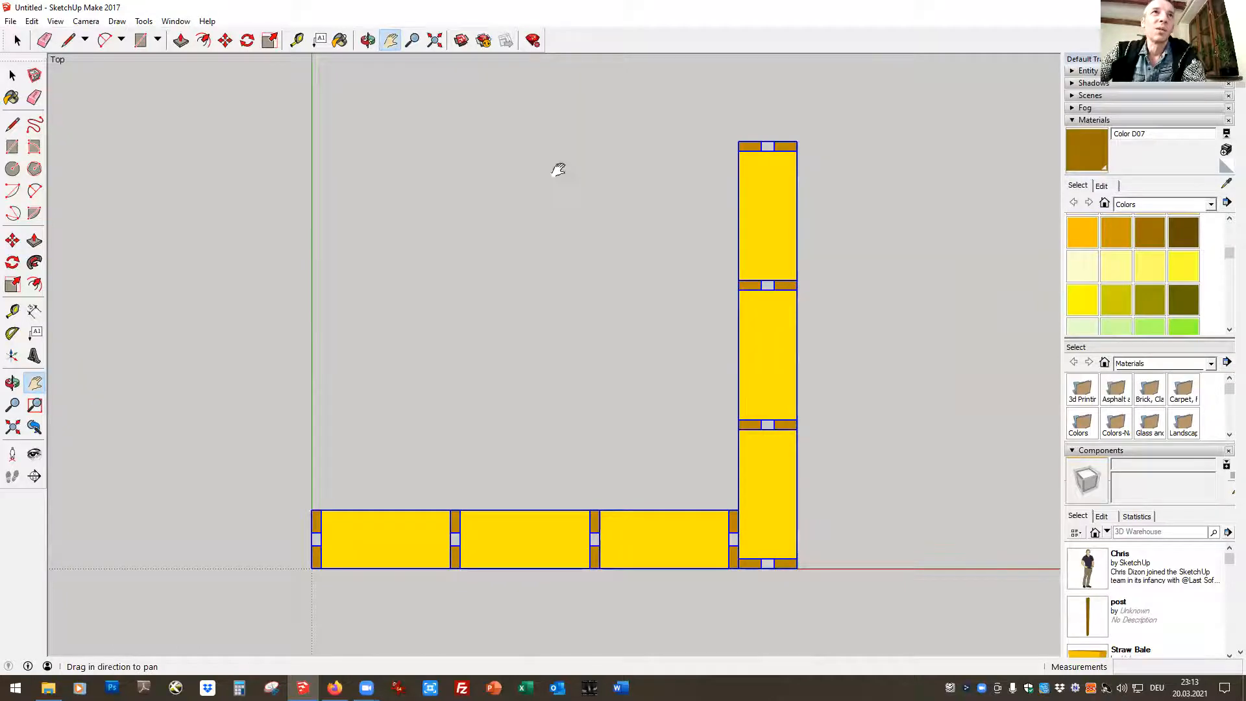
click(368, 41)
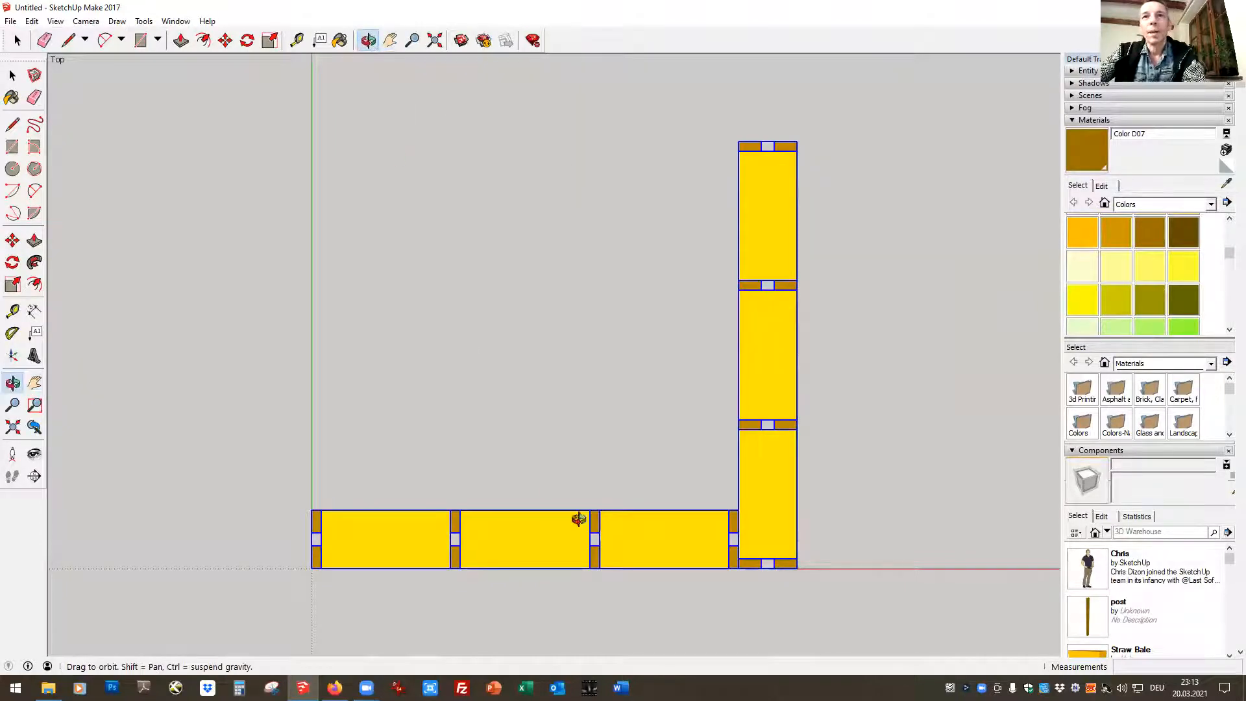
drag(474, 624, 154, 128)
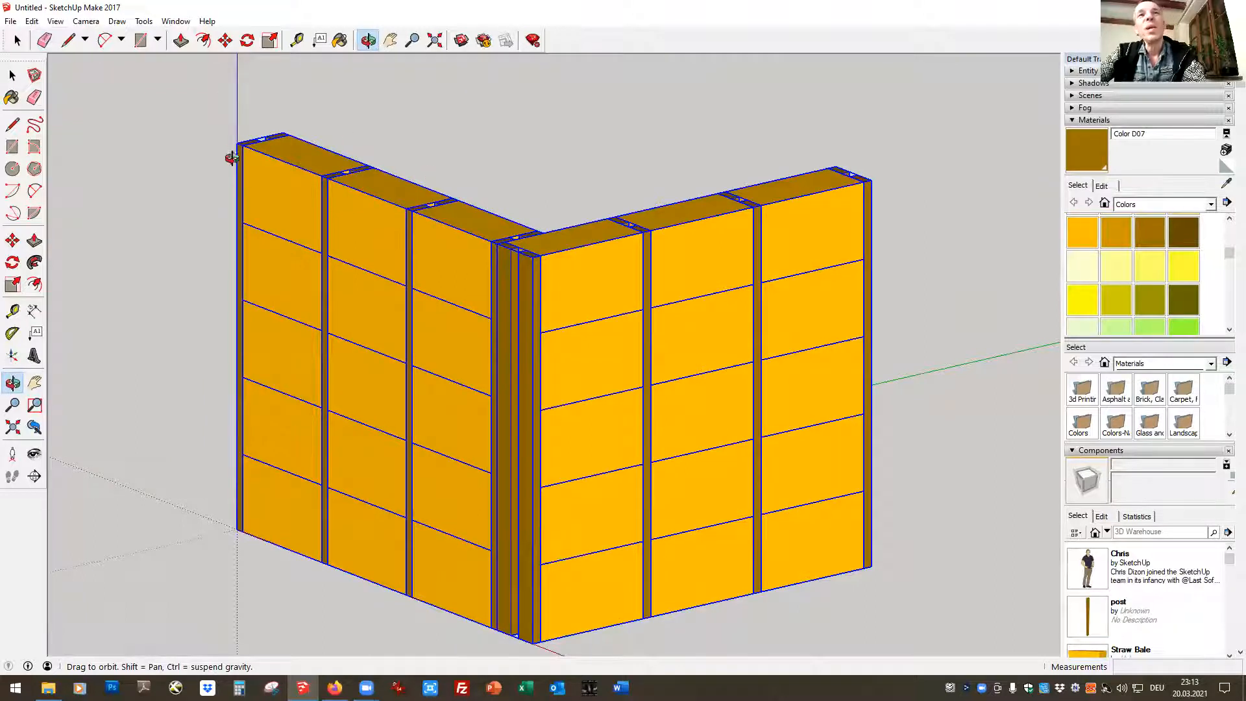
View the walls in the Top and Front standard views and clear the selection
click(92, 20)
mouse_move(194, 65)
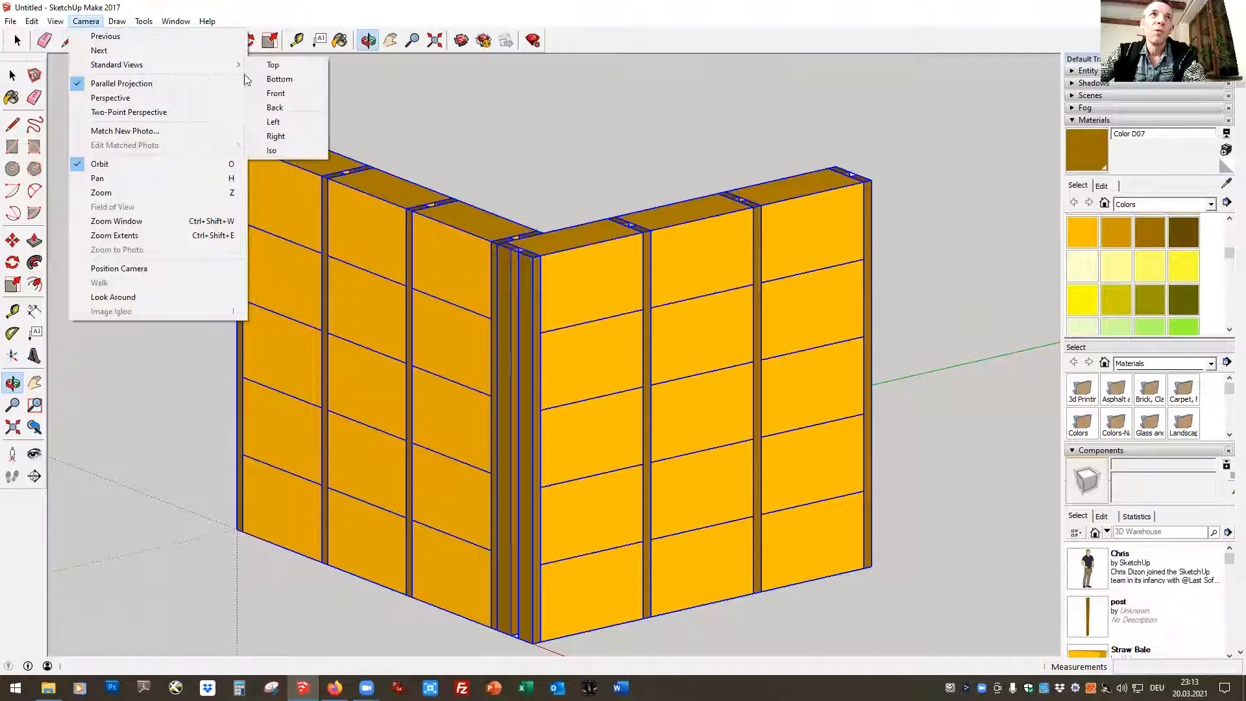
click(273, 65)
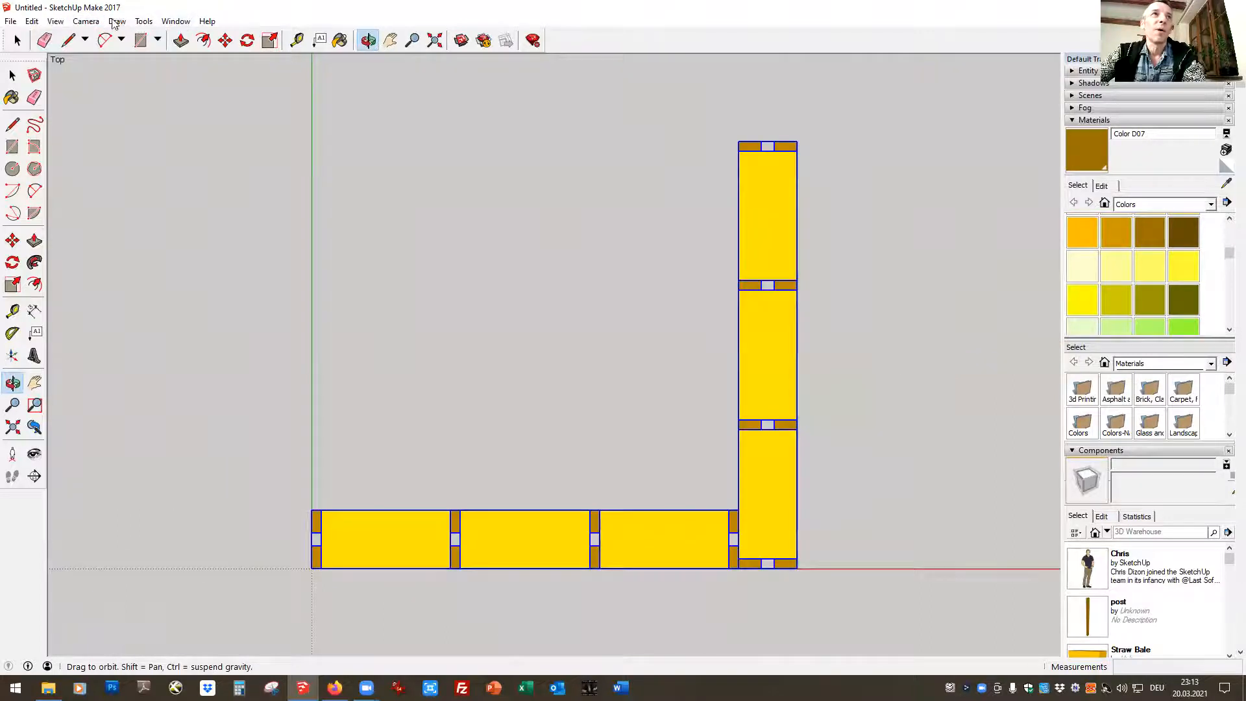
click(88, 24)
mouse_move(113, 65)
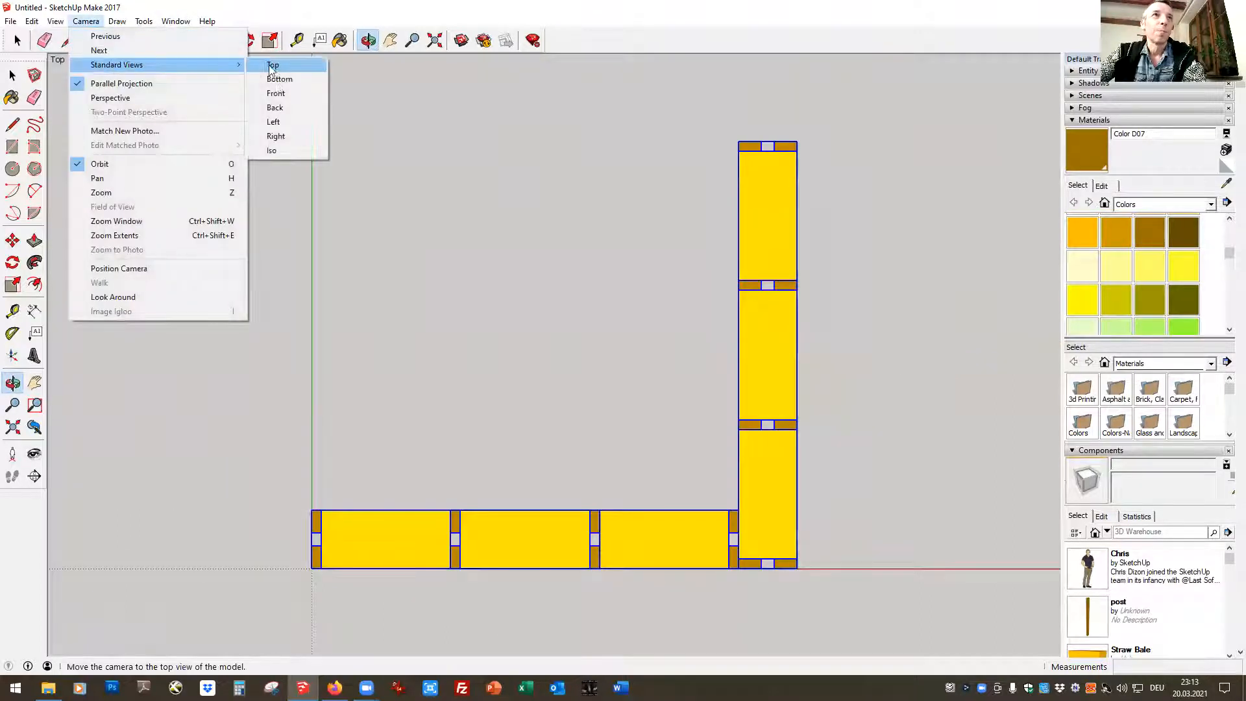
click(276, 93)
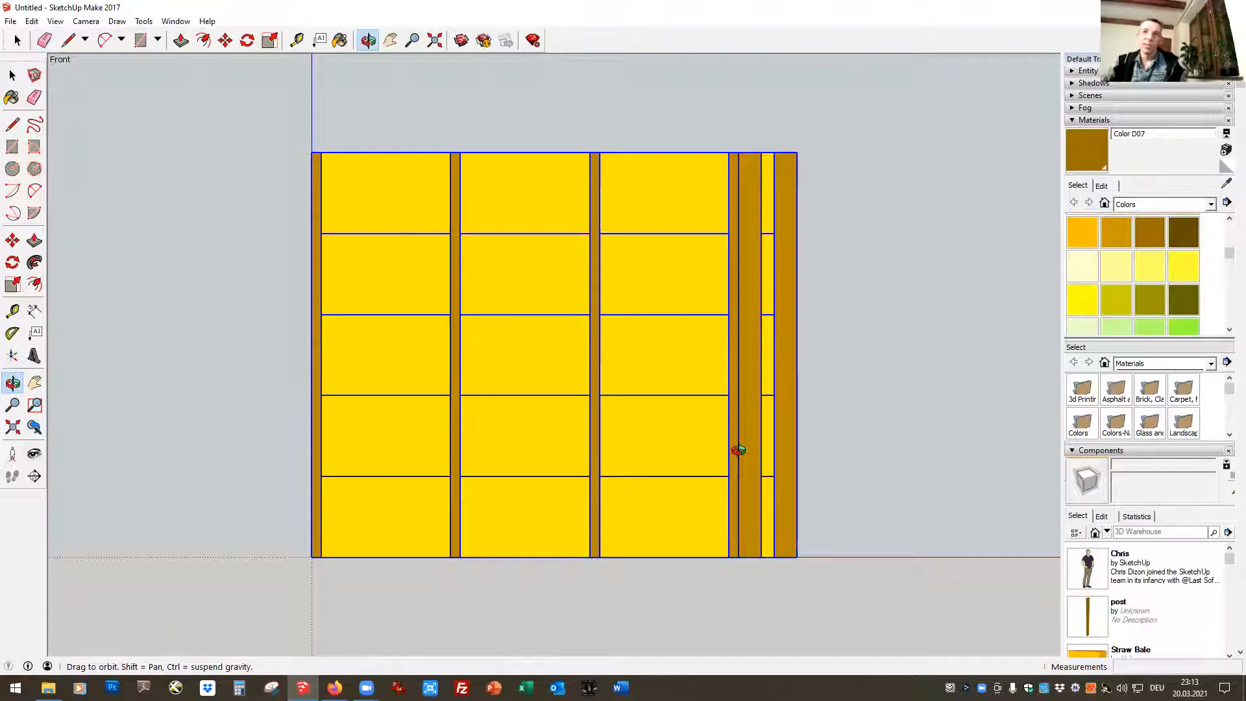
key(space)
click(193, 305)
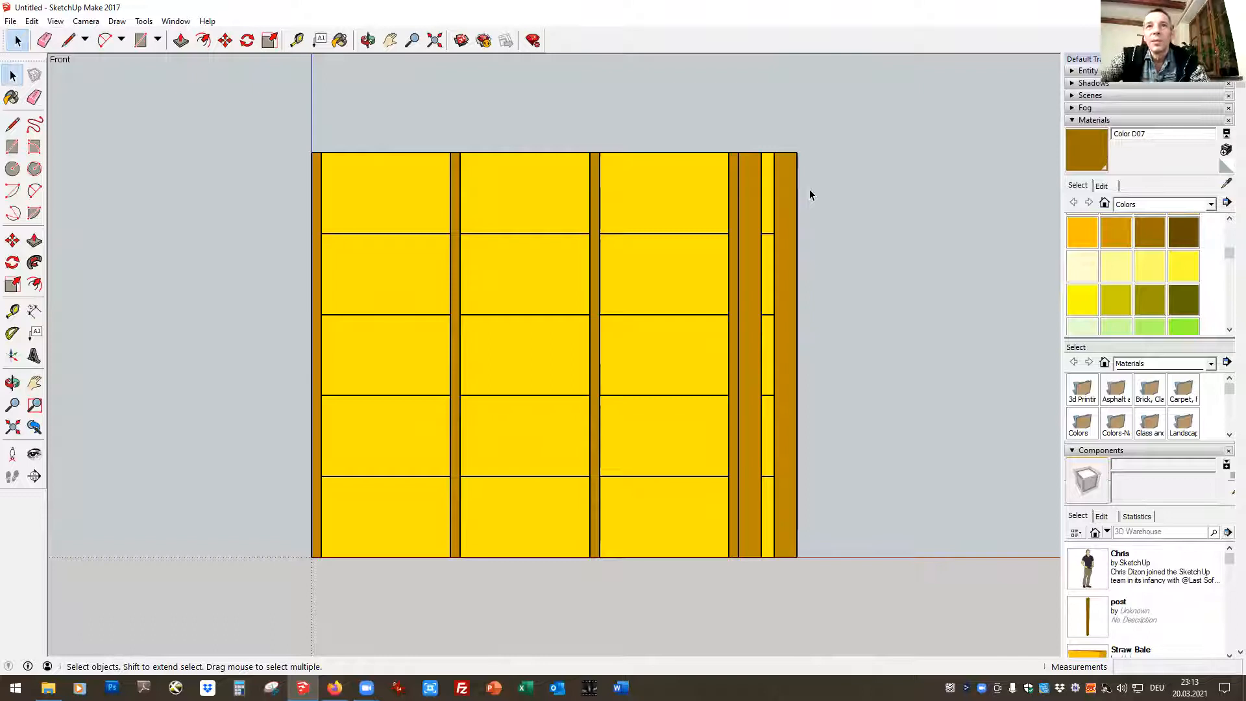
Sketch an upright rectangle about 0.43 m by 0.32 m beside the walls in the Front view, inspect it obliquely, and undo it
click(140, 41)
click(874, 506)
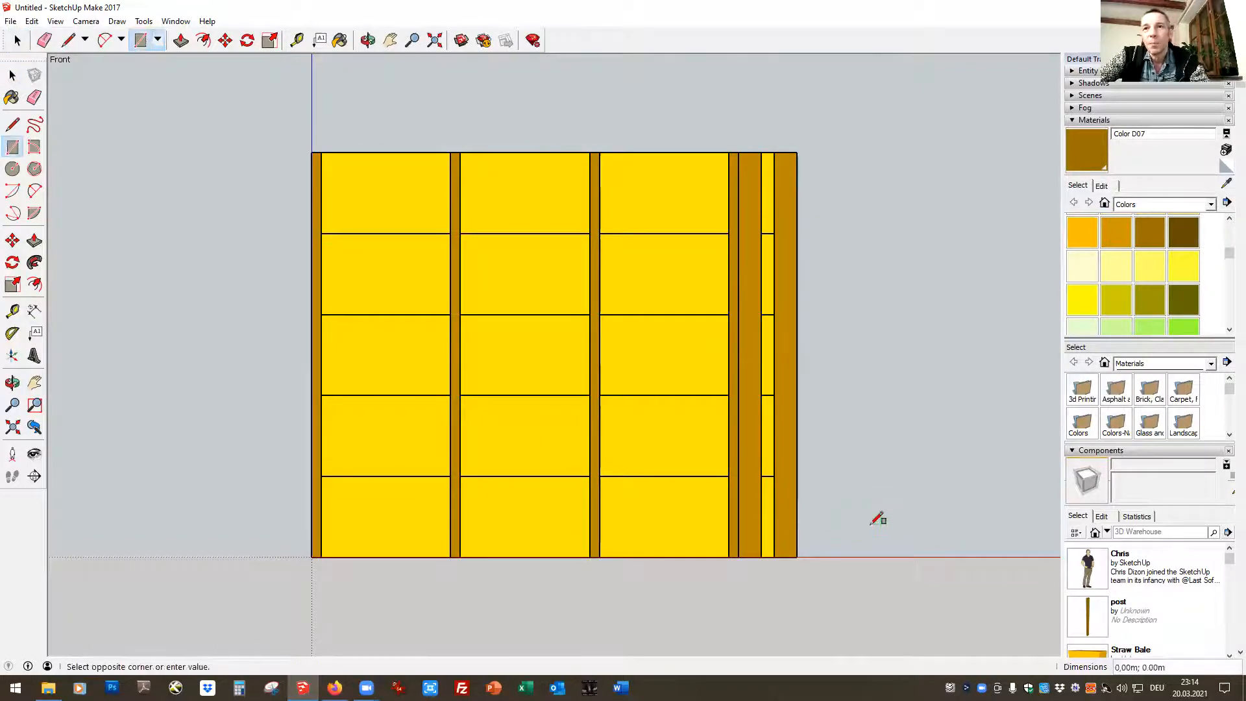
click(945, 556)
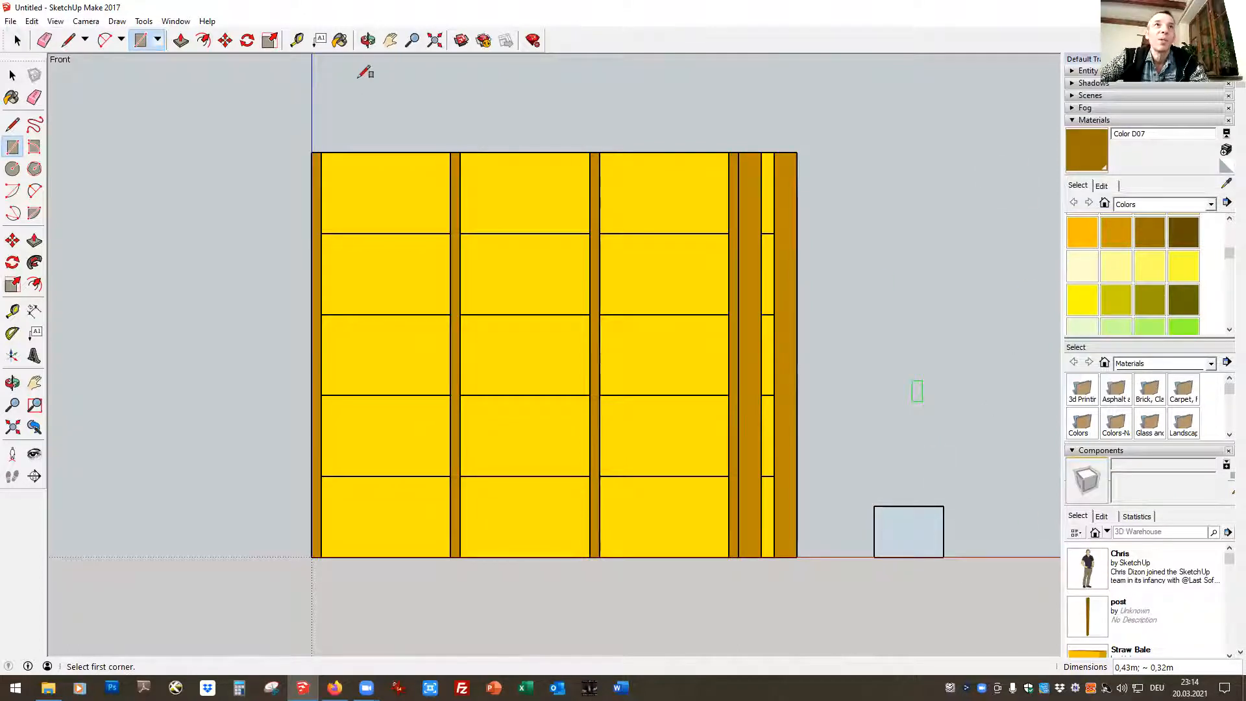
click(368, 40)
drag(1018, 555, 699, 584)
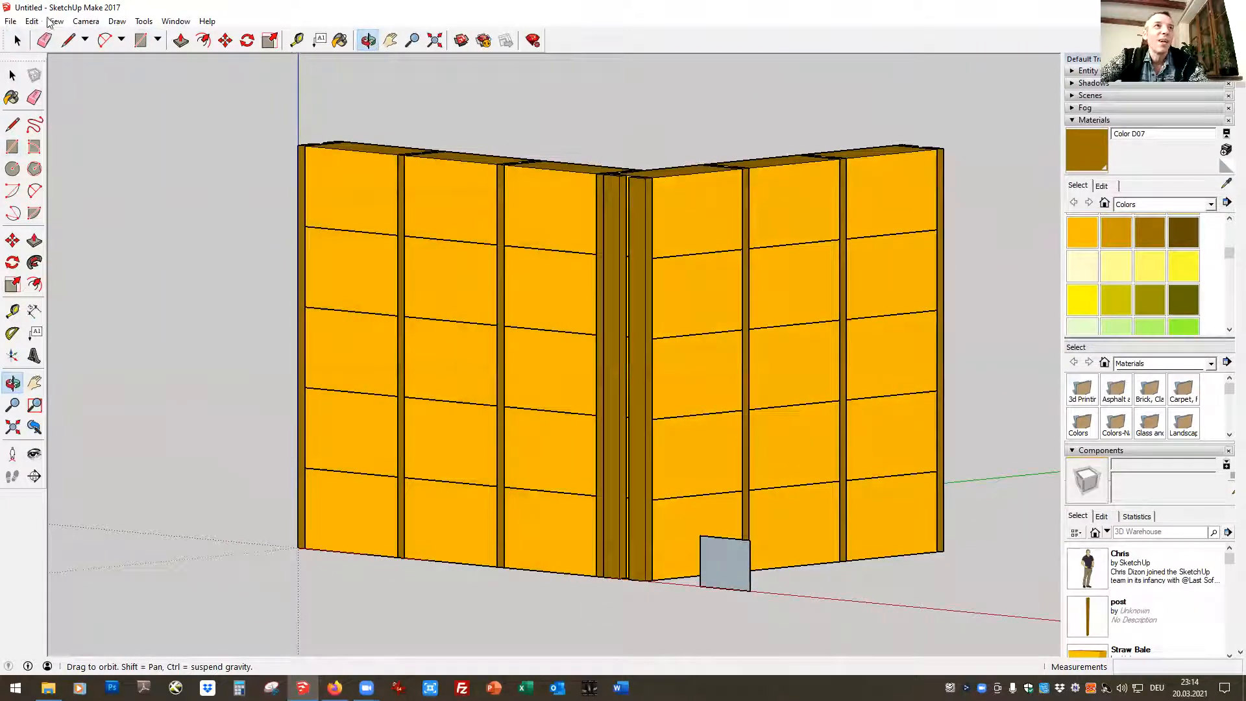
click(32, 20)
click(47, 51)
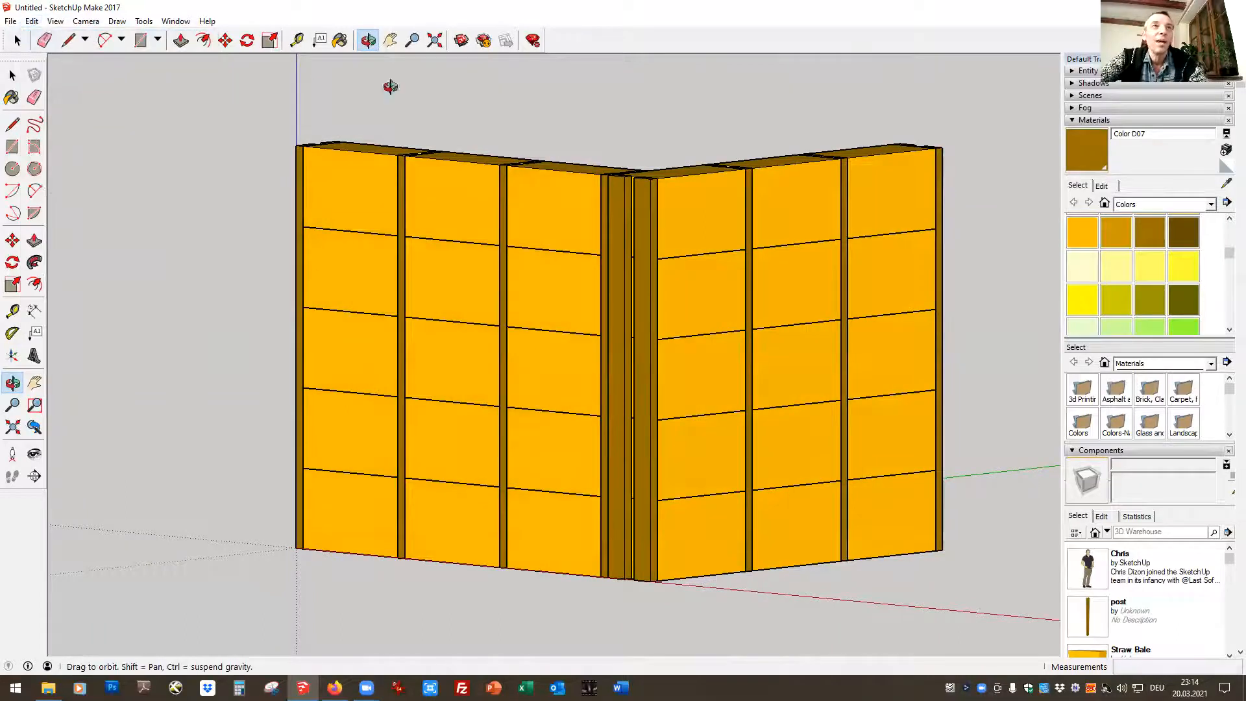
Switch the camera back to perspective, showing the walls' outer corner with free ground in front
drag(577, 452, 565, 451)
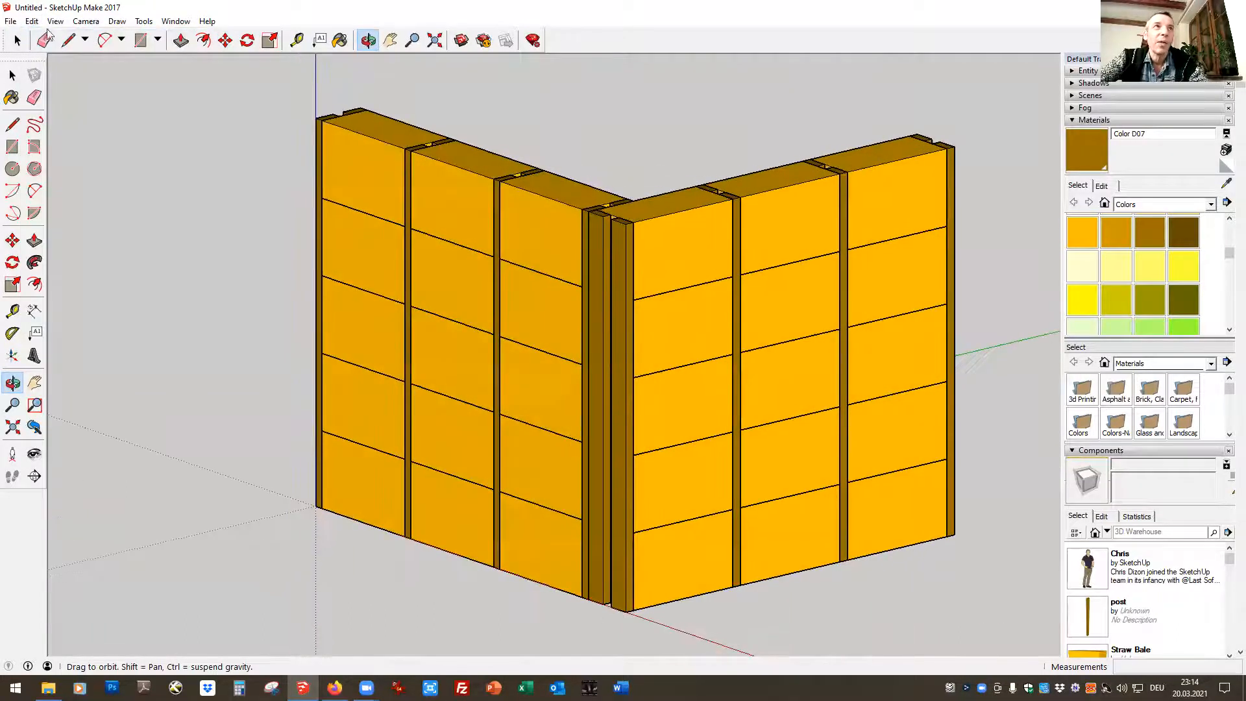
click(86, 21)
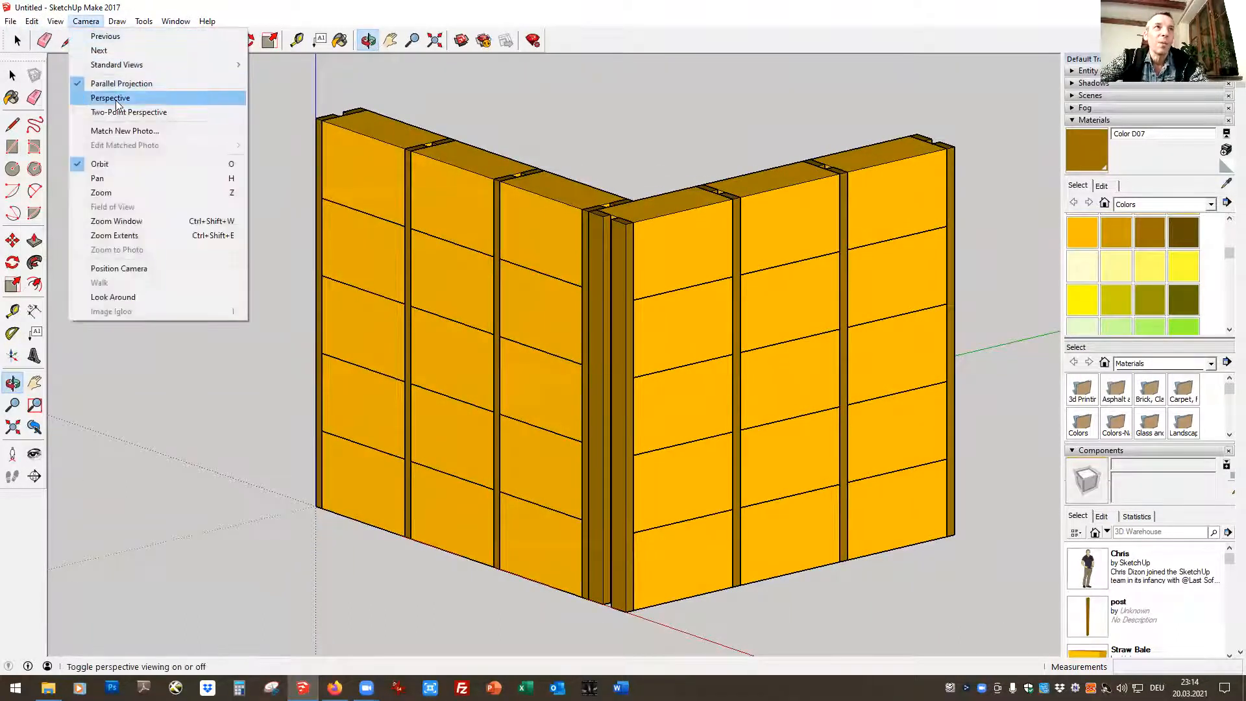
click(112, 98)
drag(518, 176, 517, 193)
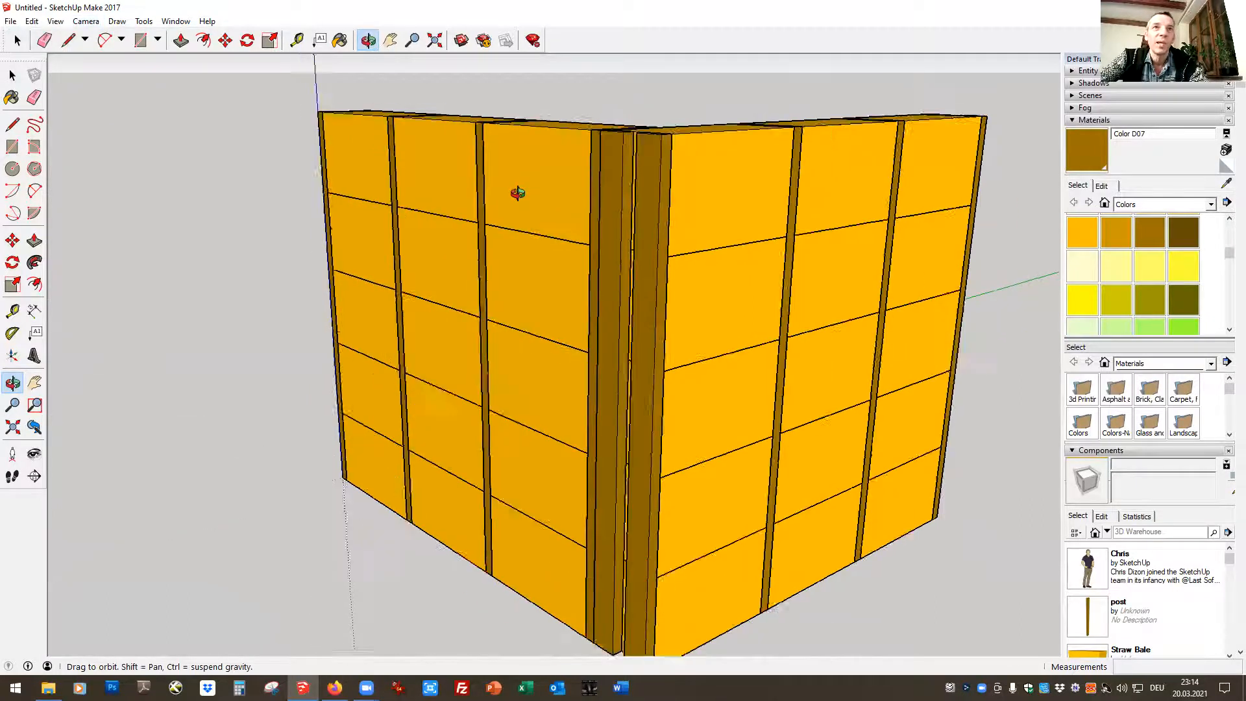
scroll(517, 192, down, 2)
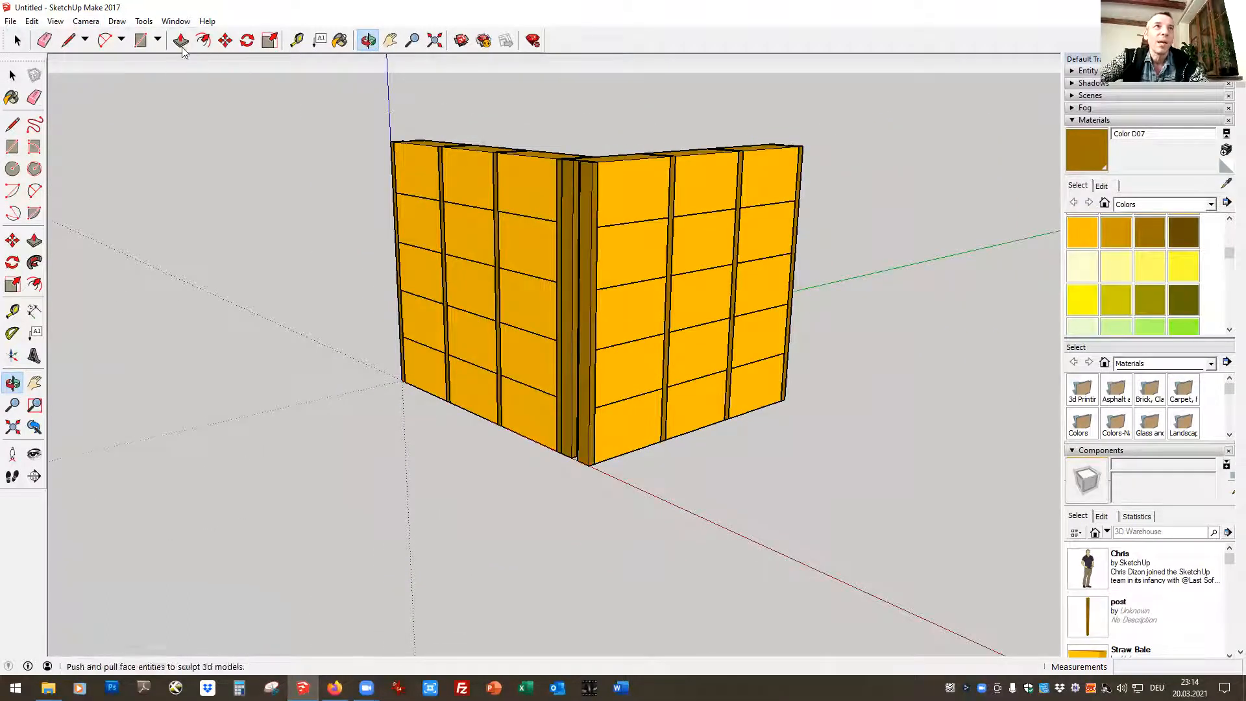
Draw a 2 m by 0.36 m rectangle on the ground along the red axis beyond the wall corner
click(140, 40)
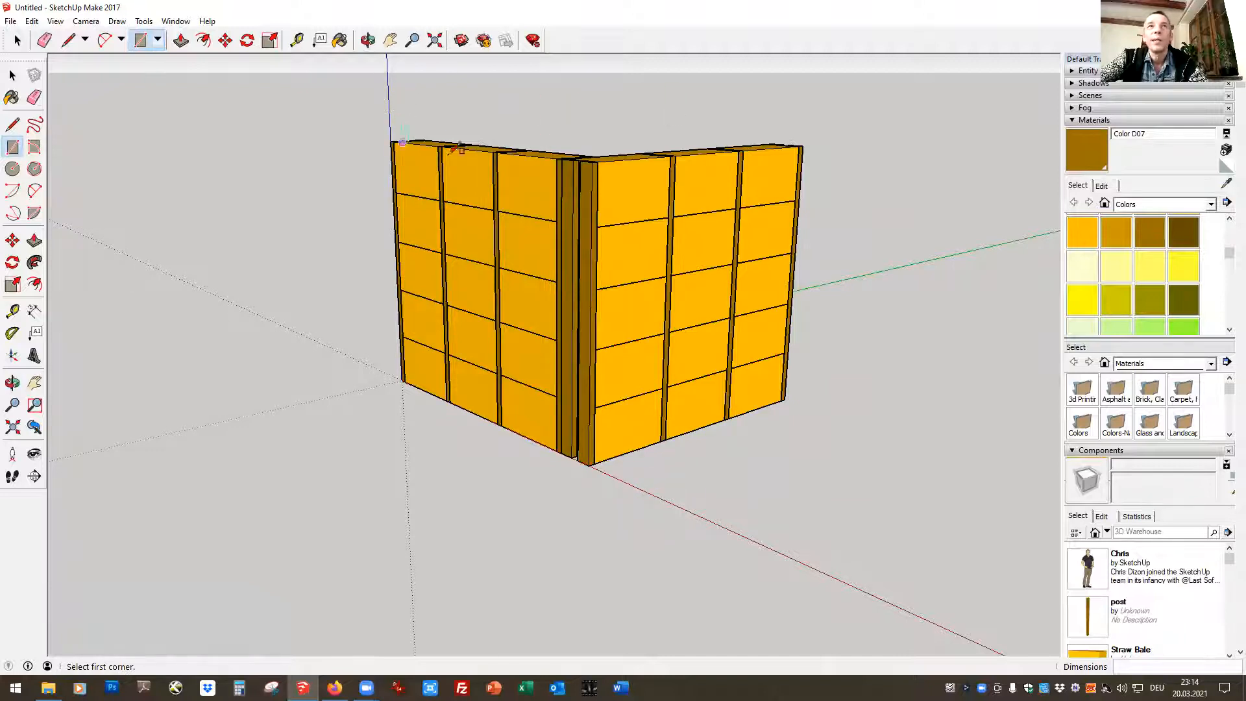
click(638, 487)
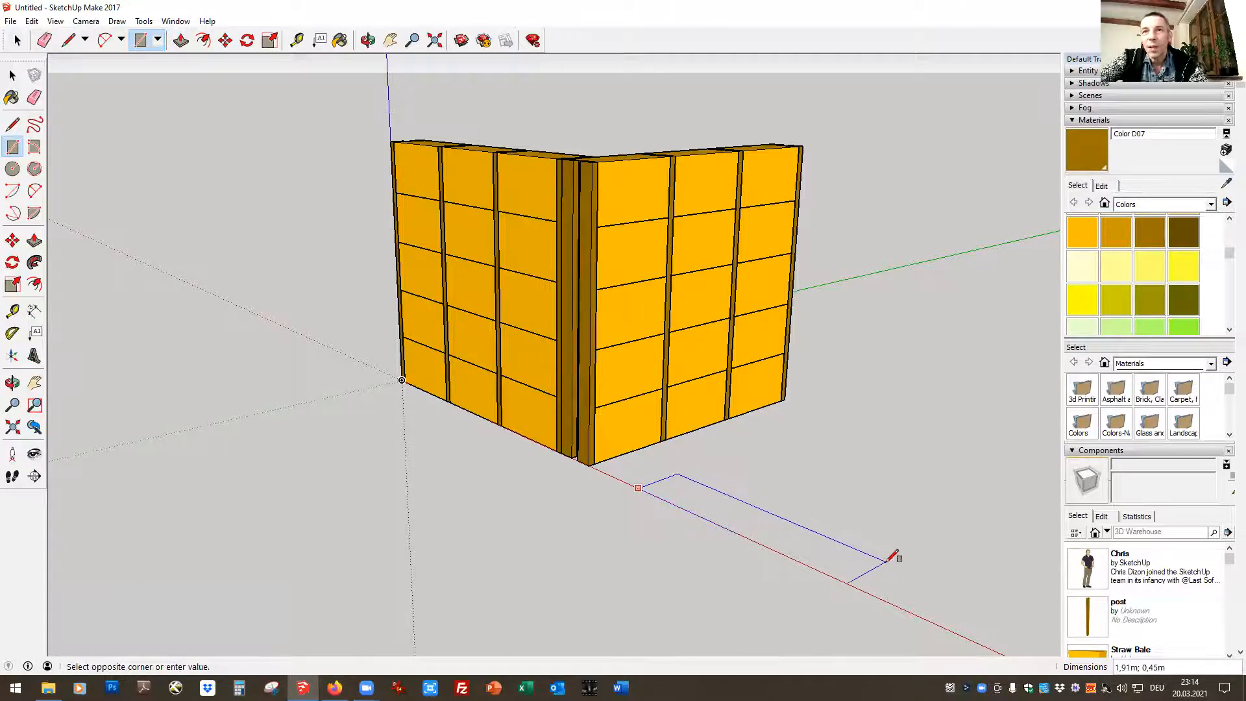
click(888, 560)
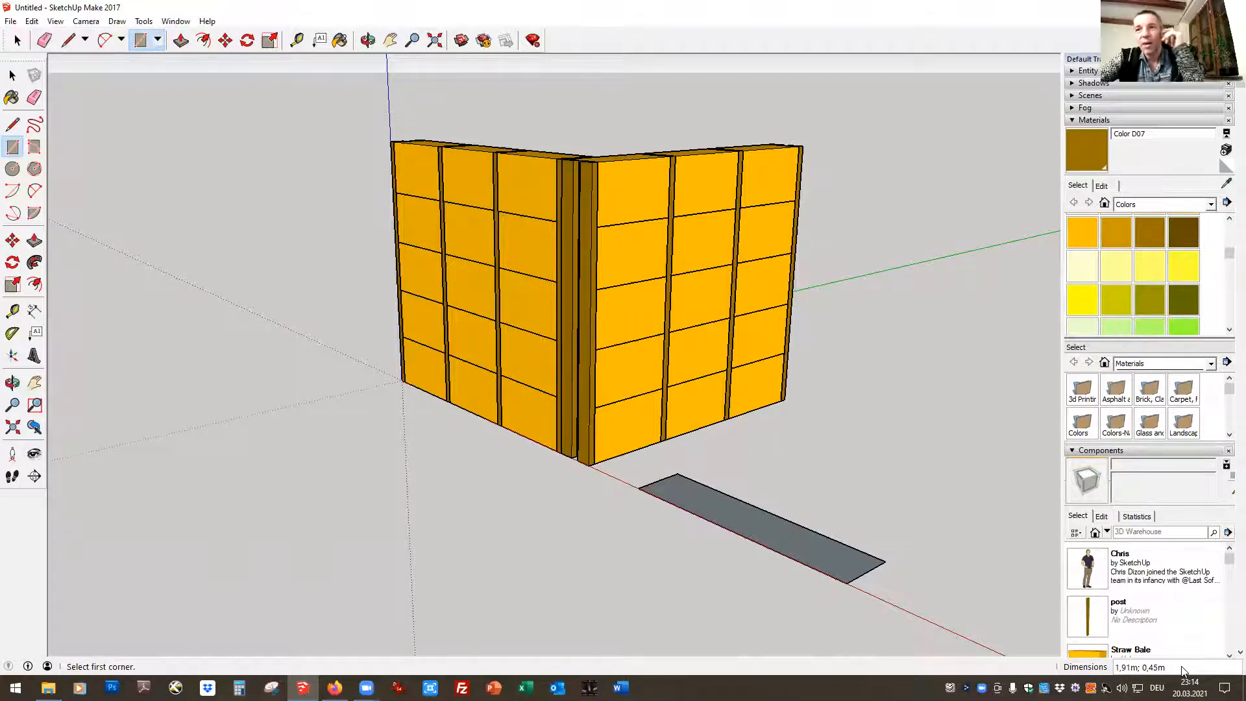
text(2)
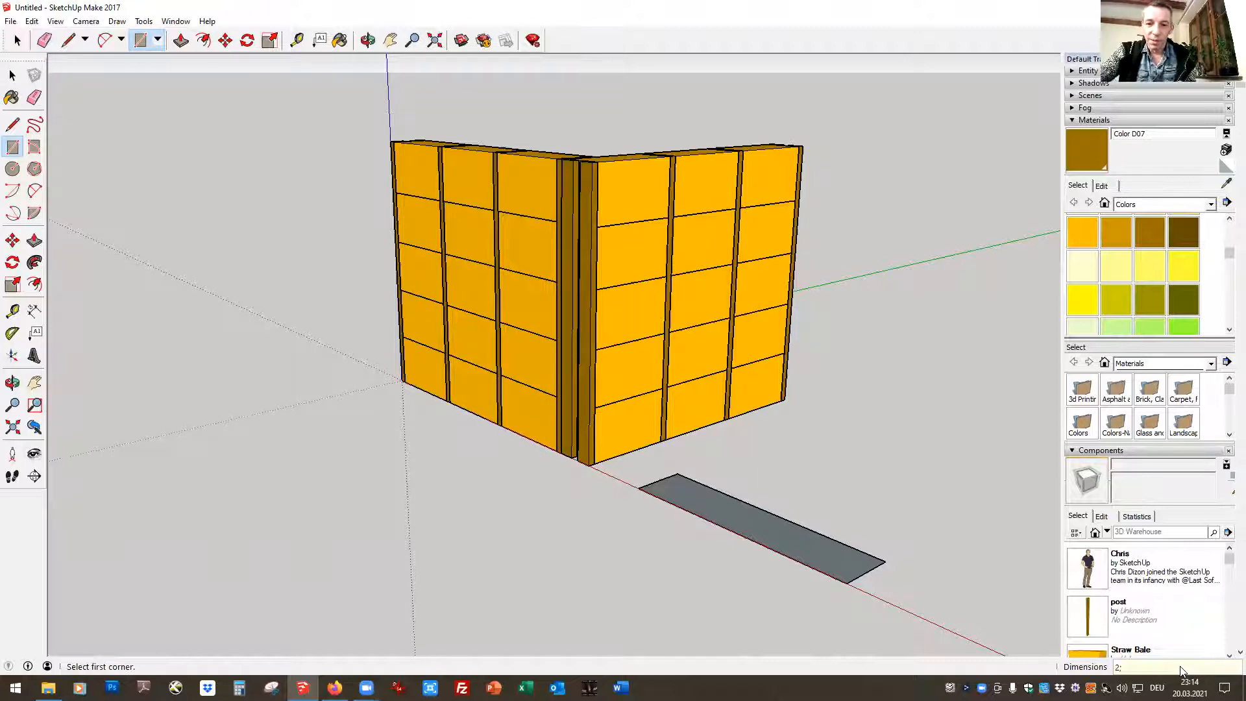
text(;0,36)
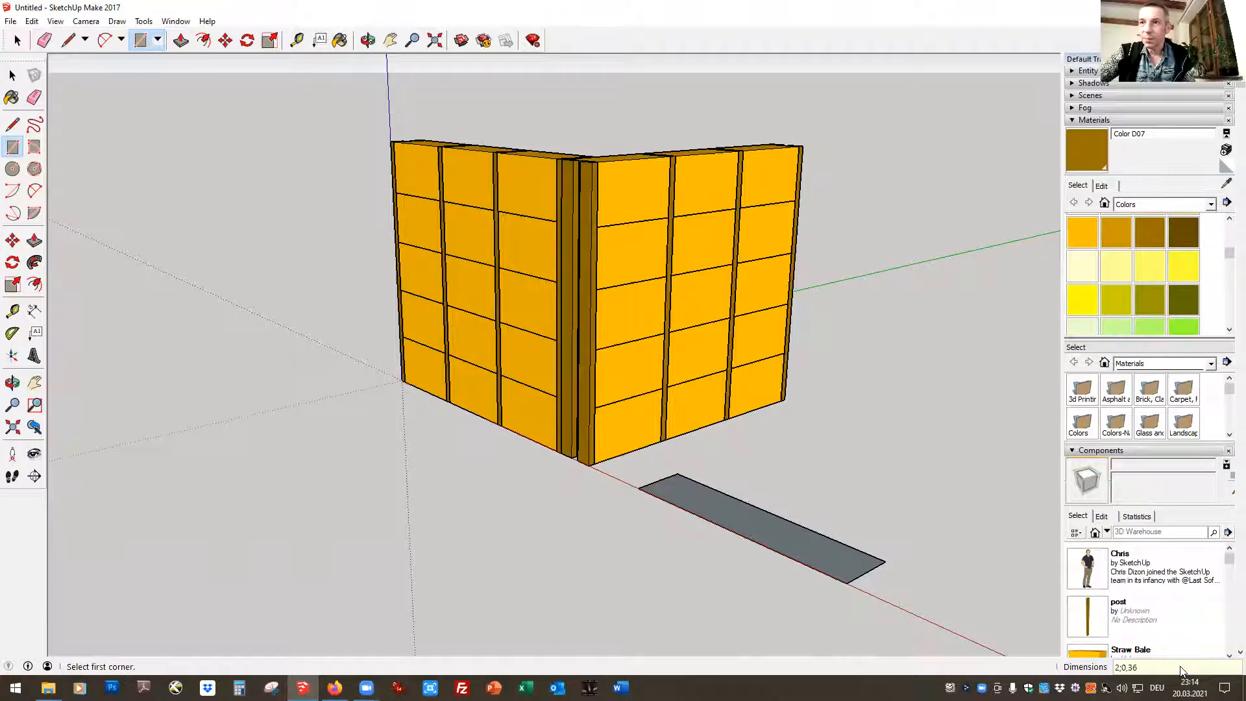
key(Return)
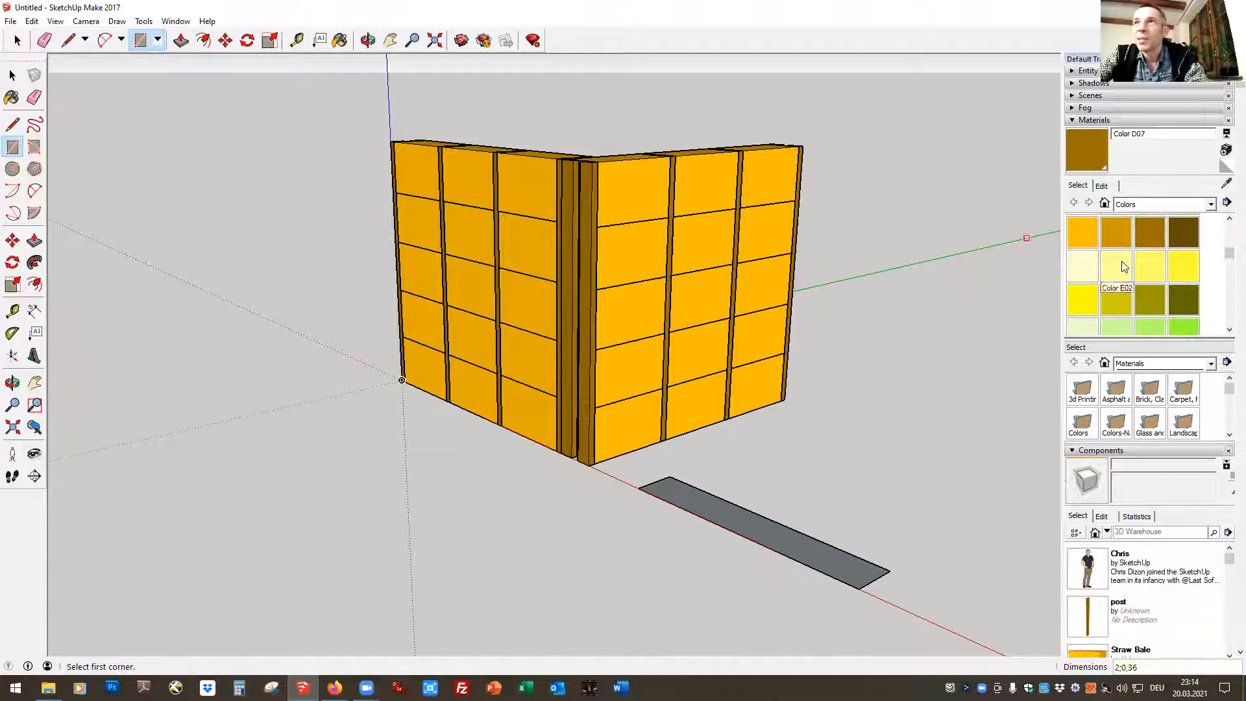
Paint the ground rectangle with the brown Color D07
click(339, 40)
click(1150, 232)
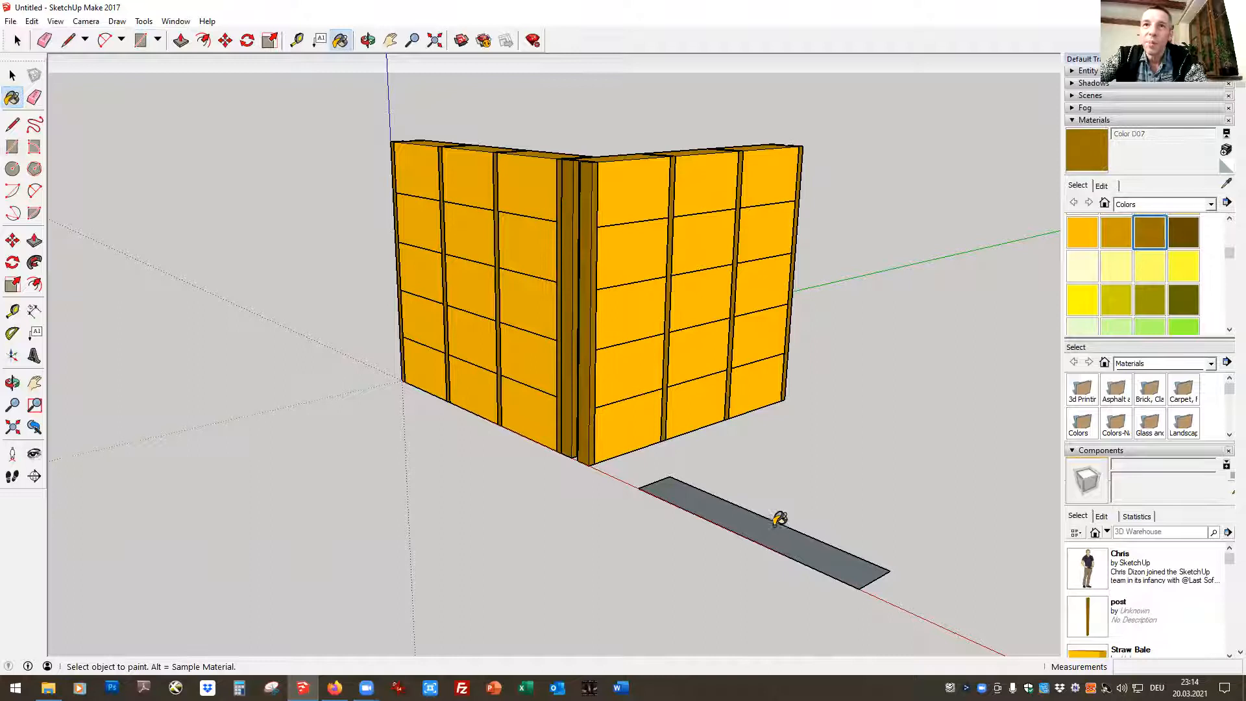
click(765, 517)
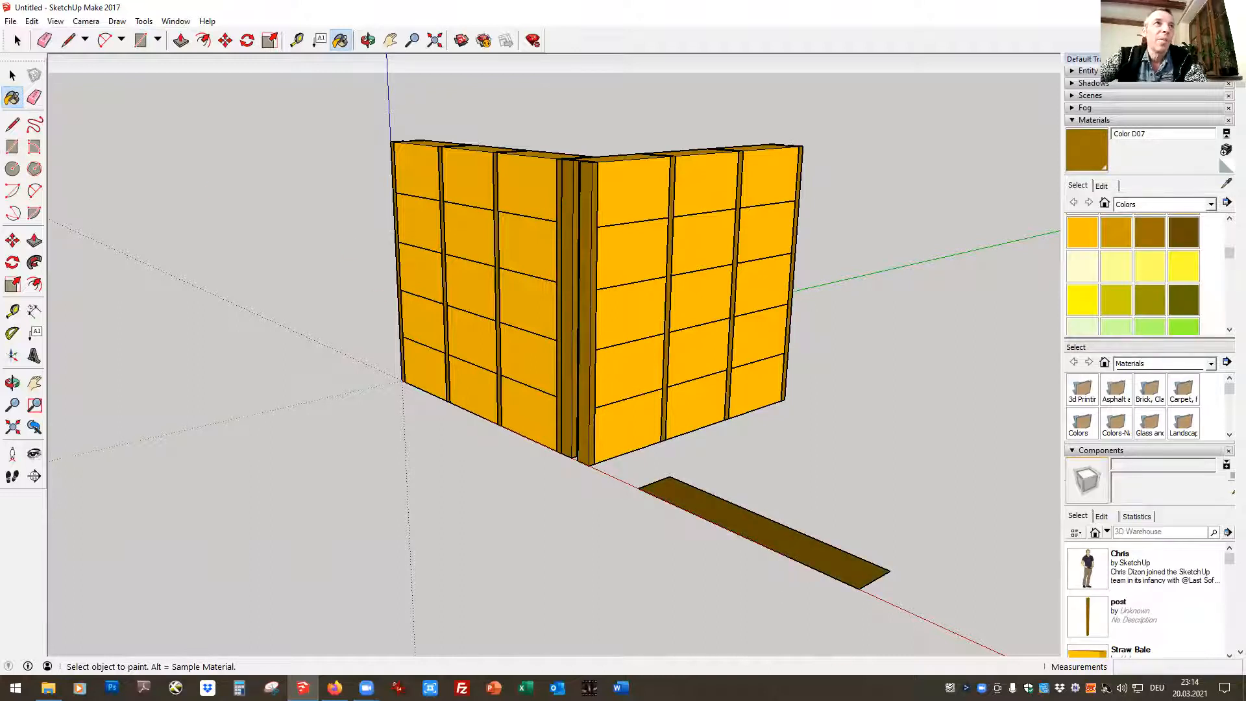
Turn the brown ground rectangle with its edges into a component named "base plate"
click(17, 40)
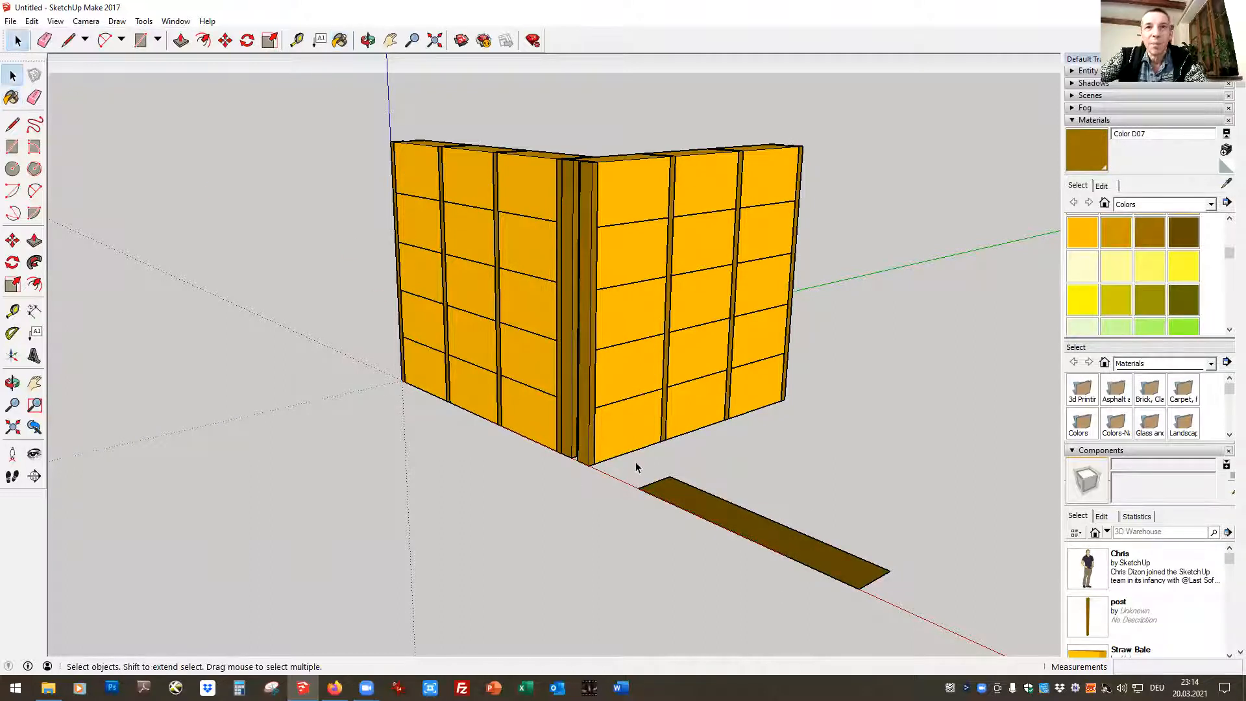
drag(624, 461, 924, 620)
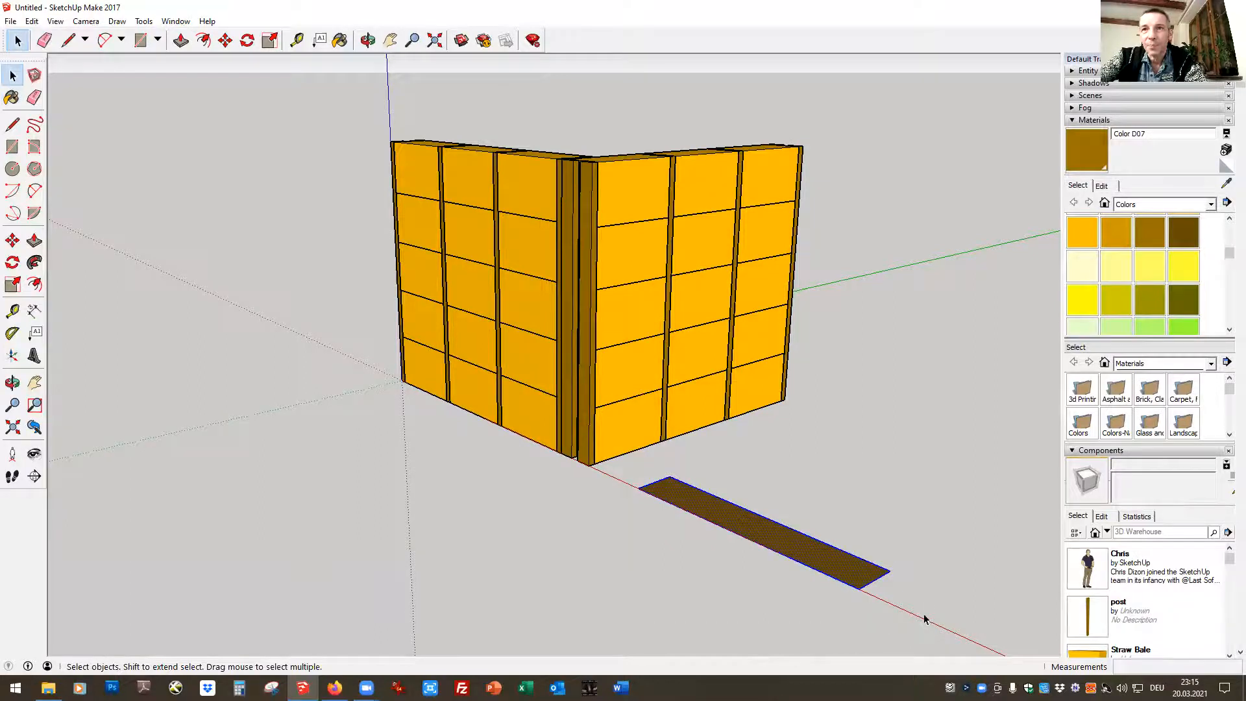
right_click(736, 527)
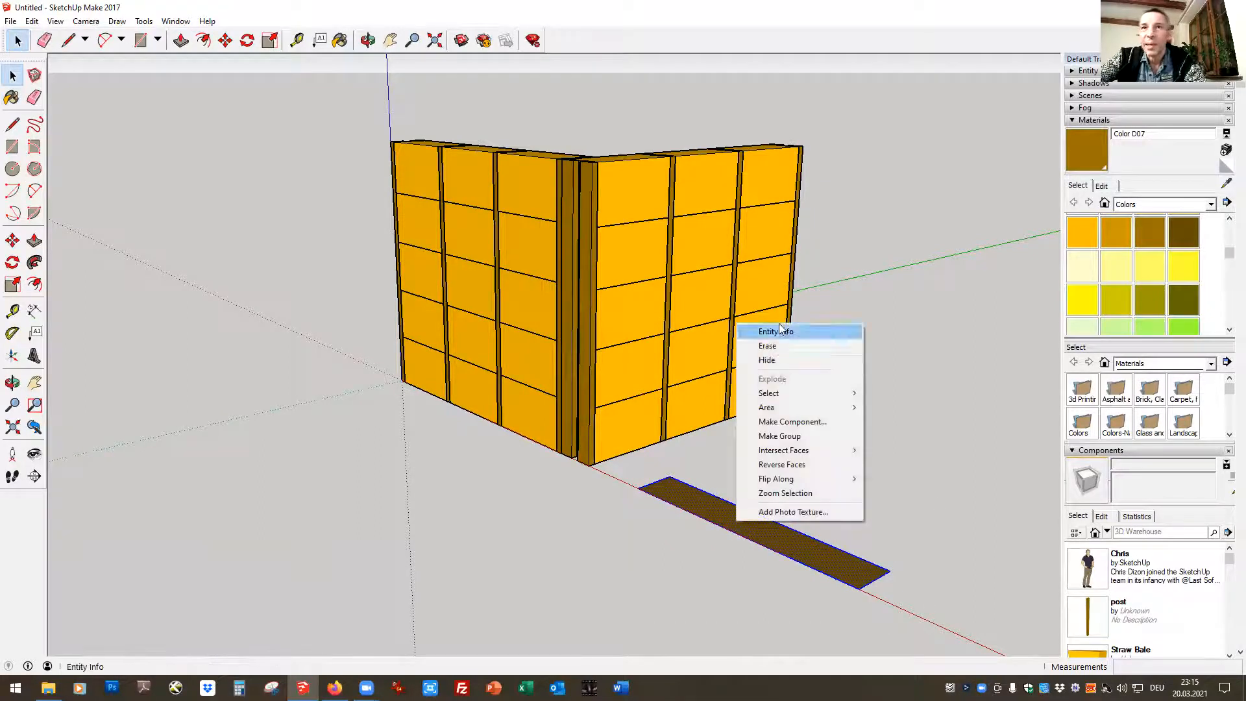
click(784, 423)
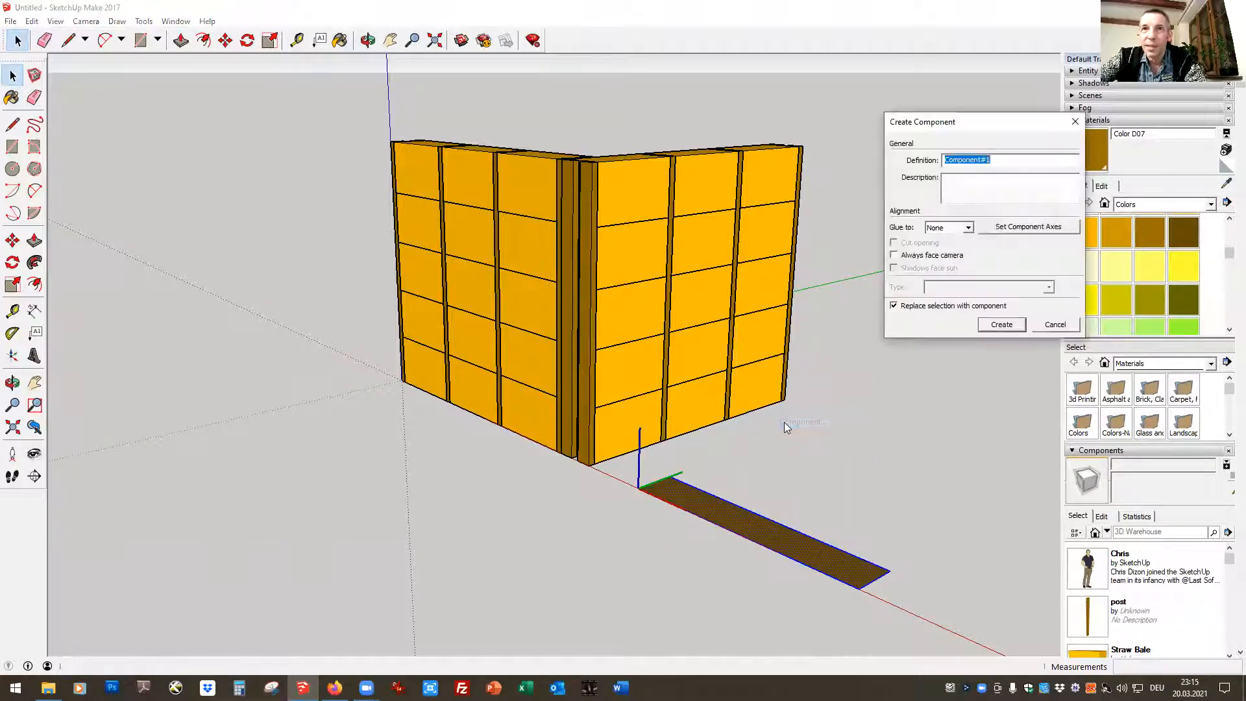
text(base plate)
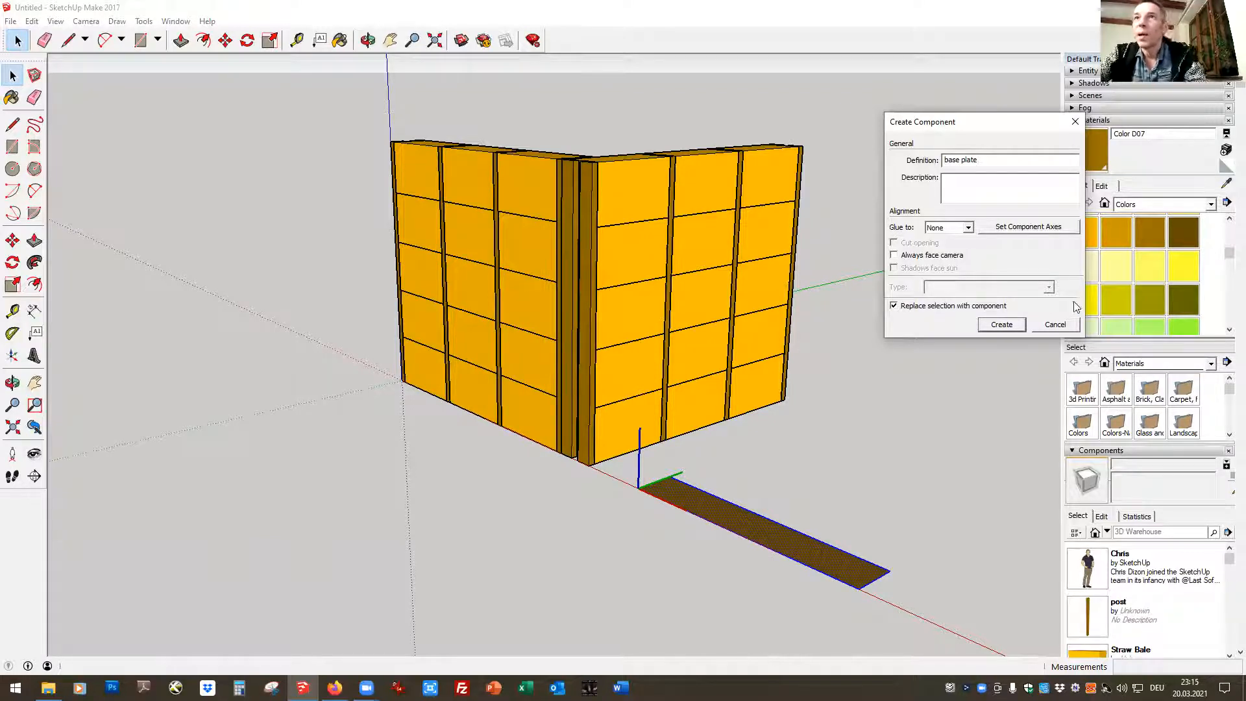
click(999, 325)
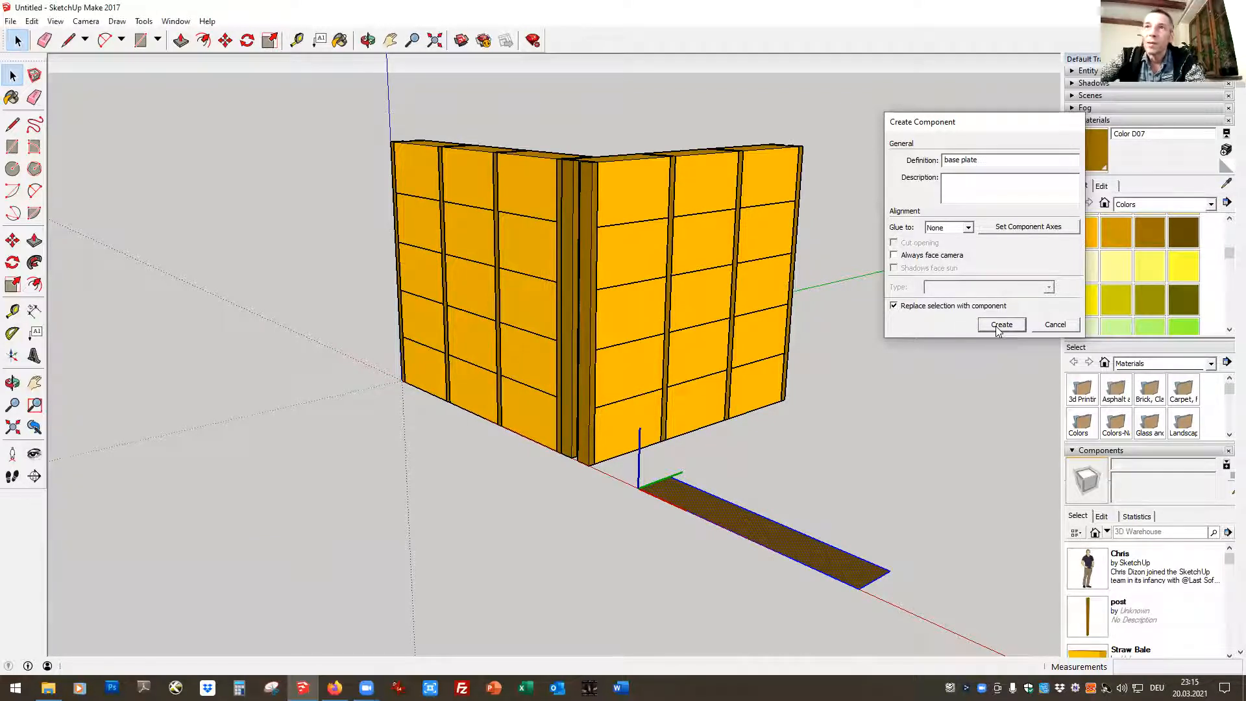
Inside the base plate component, push/pull the rectangle's face up to a thickness of 0,06 m and close the component
double_click(725, 510)
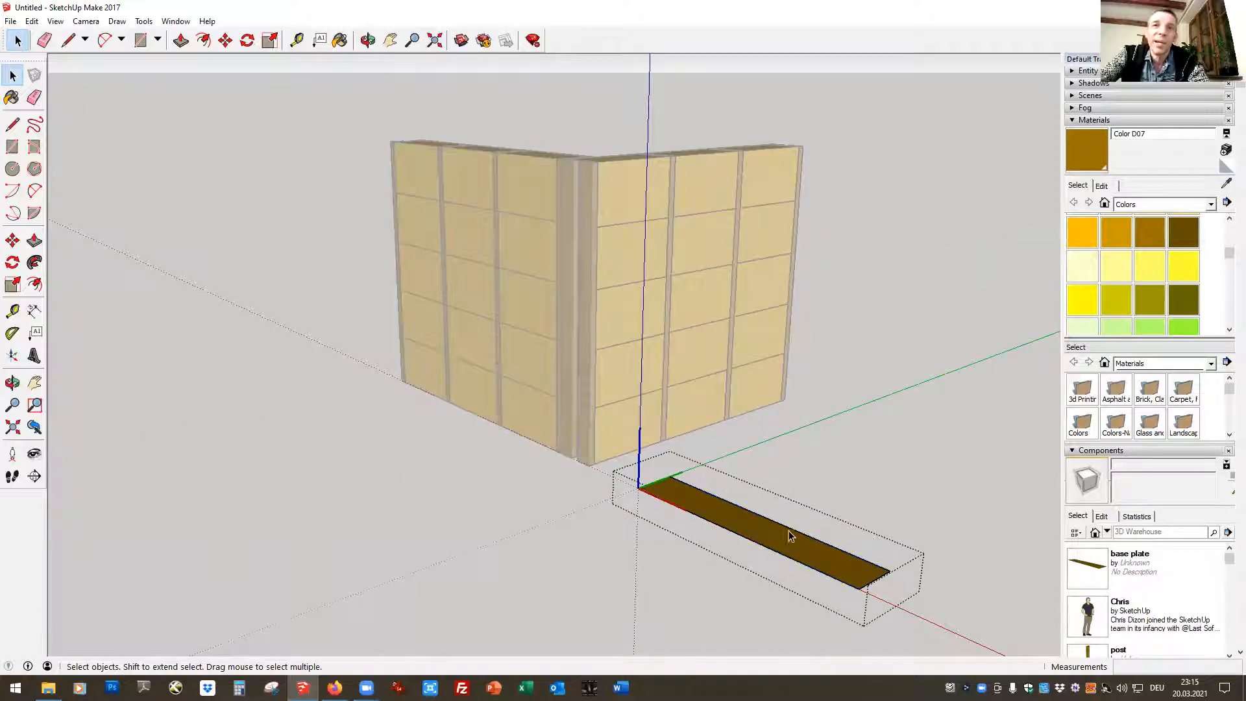
click(181, 40)
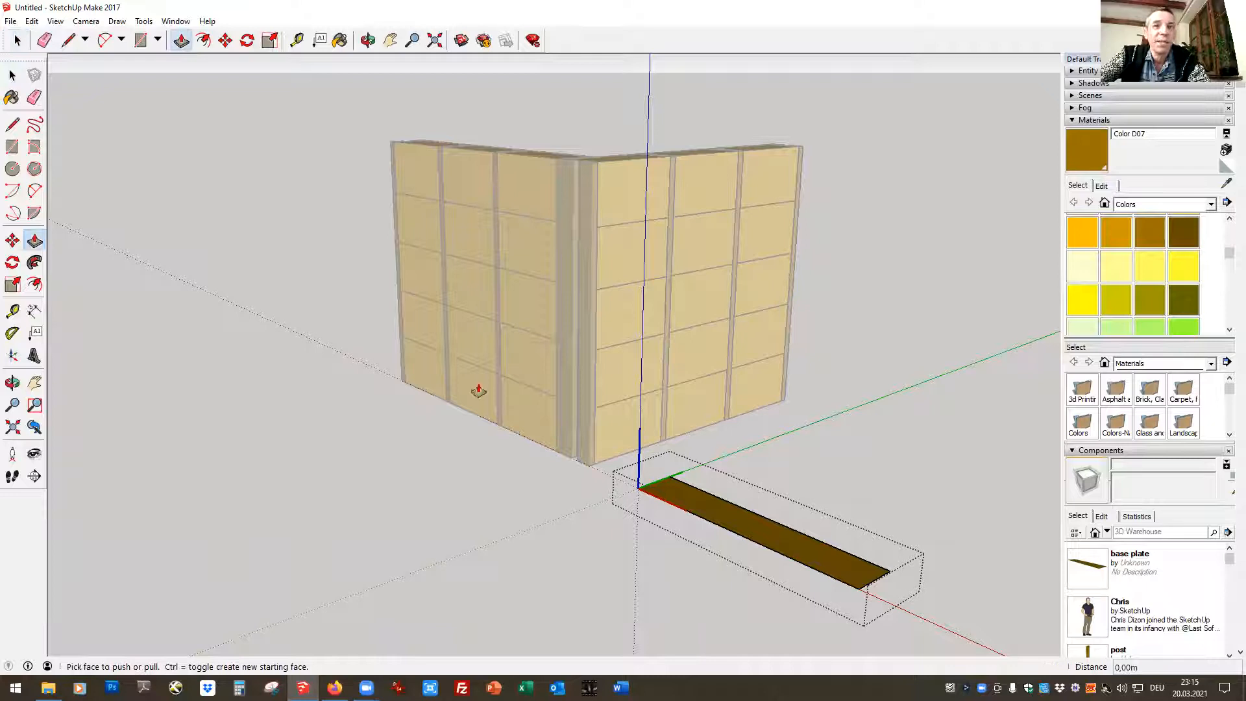
click(722, 512)
click(730, 513)
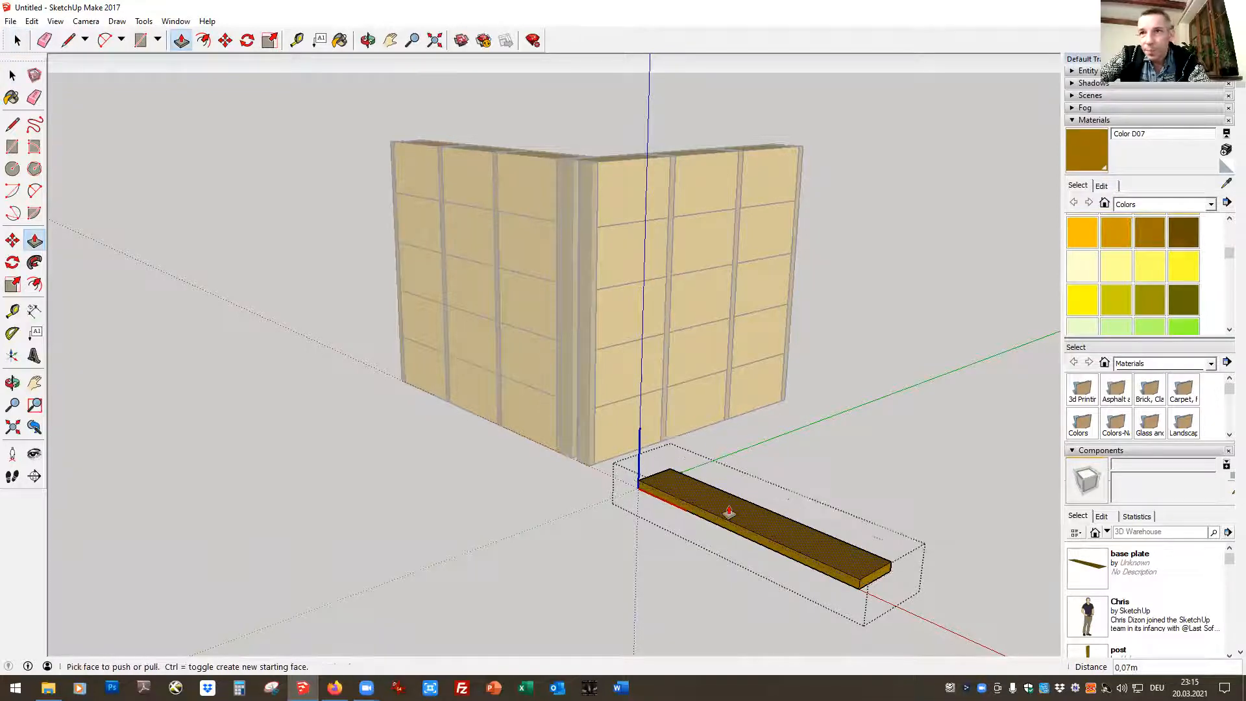
text(0,06m)
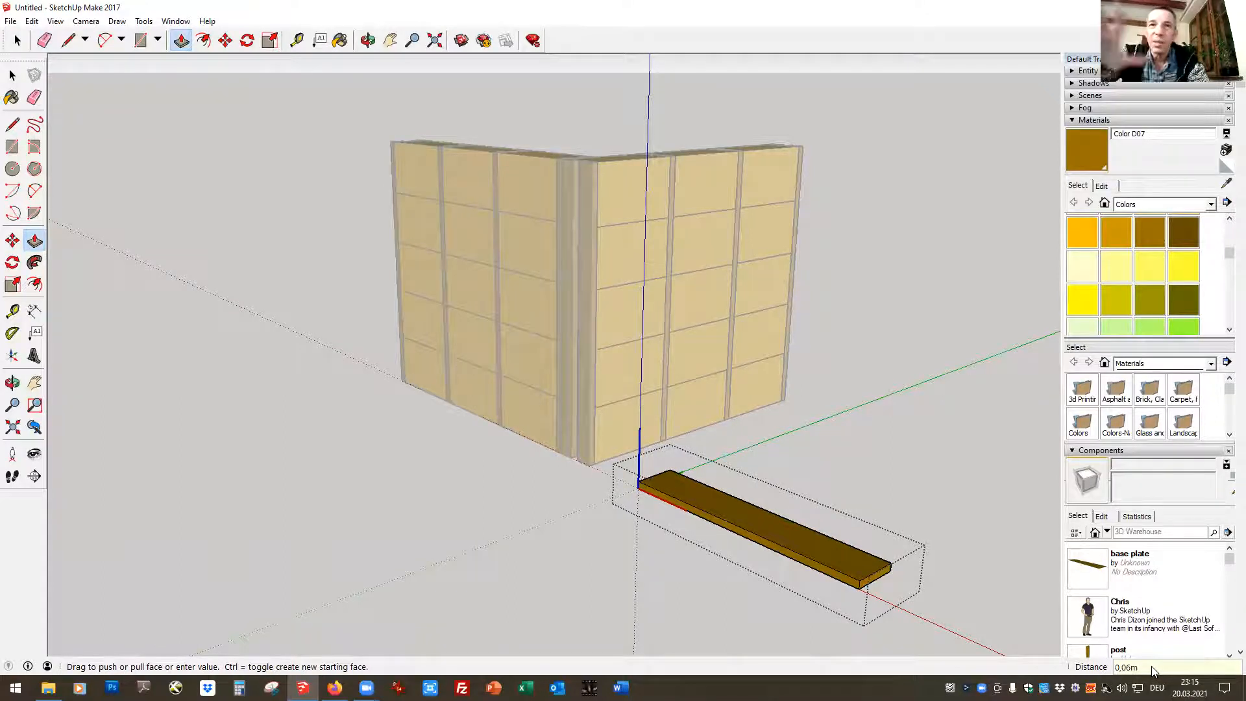
key(space)
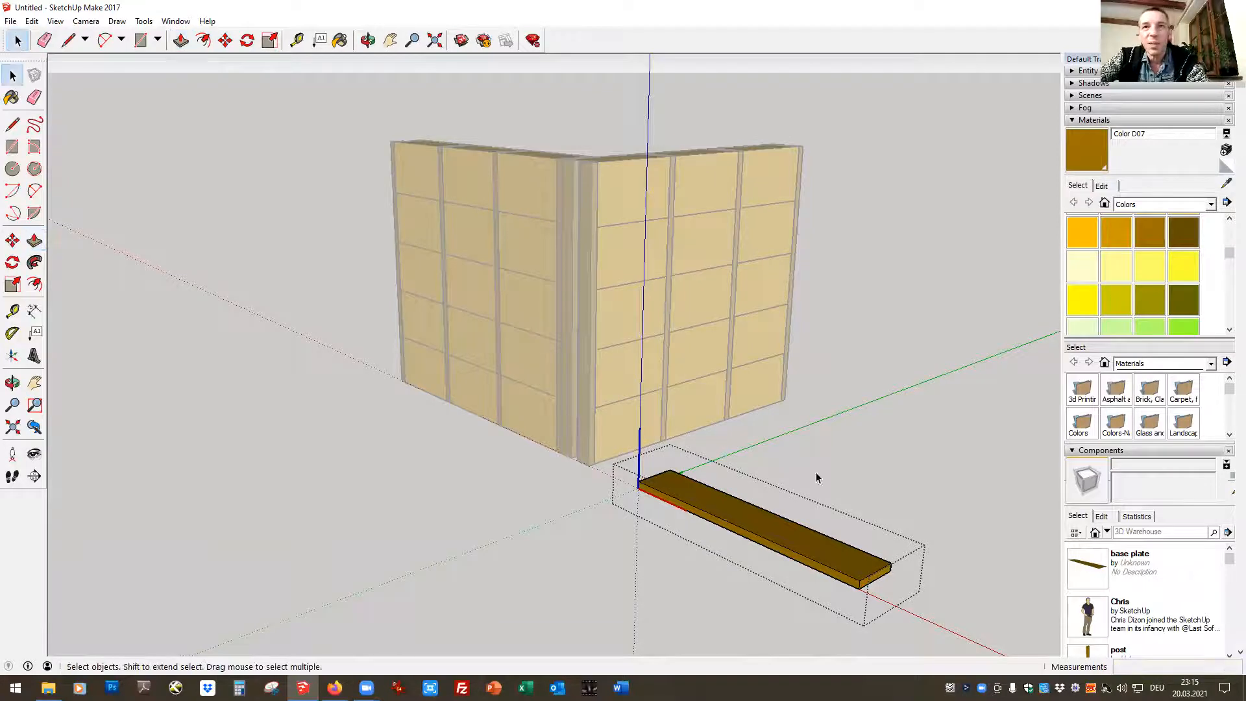
click(872, 469)
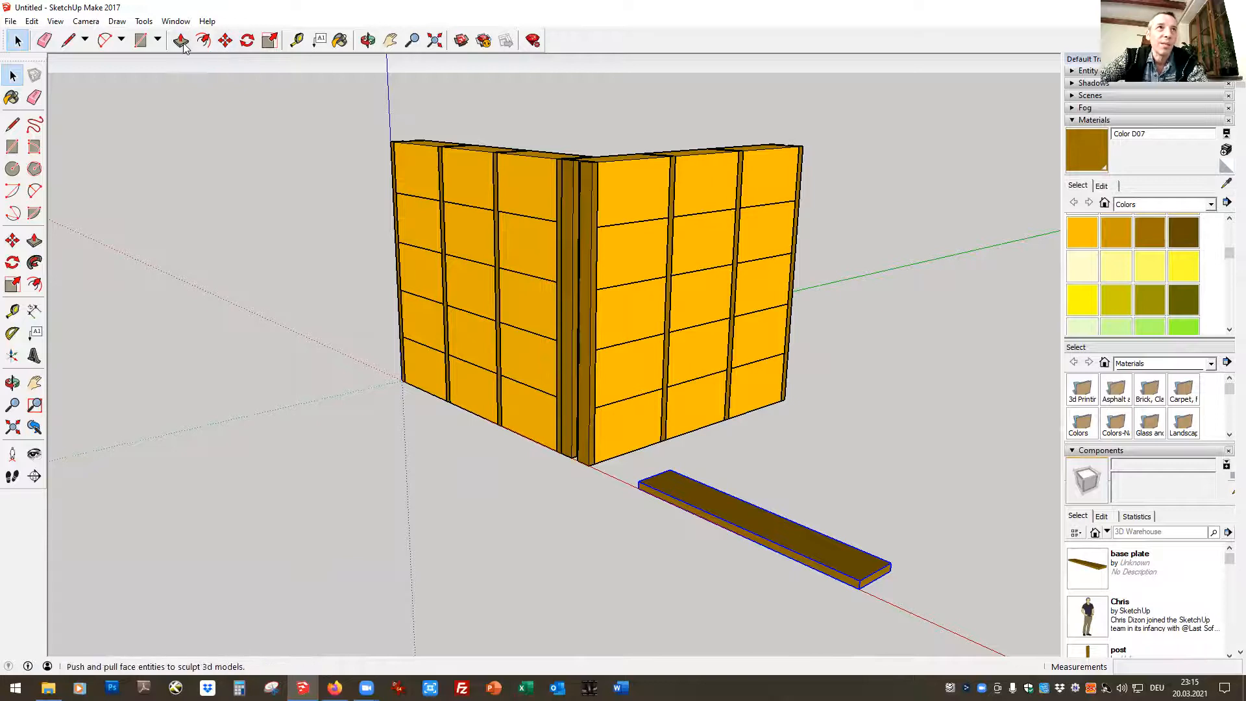
Try to move the base plate by its lower front corner to the top of the walls' outer corner
click(225, 41)
click(858, 589)
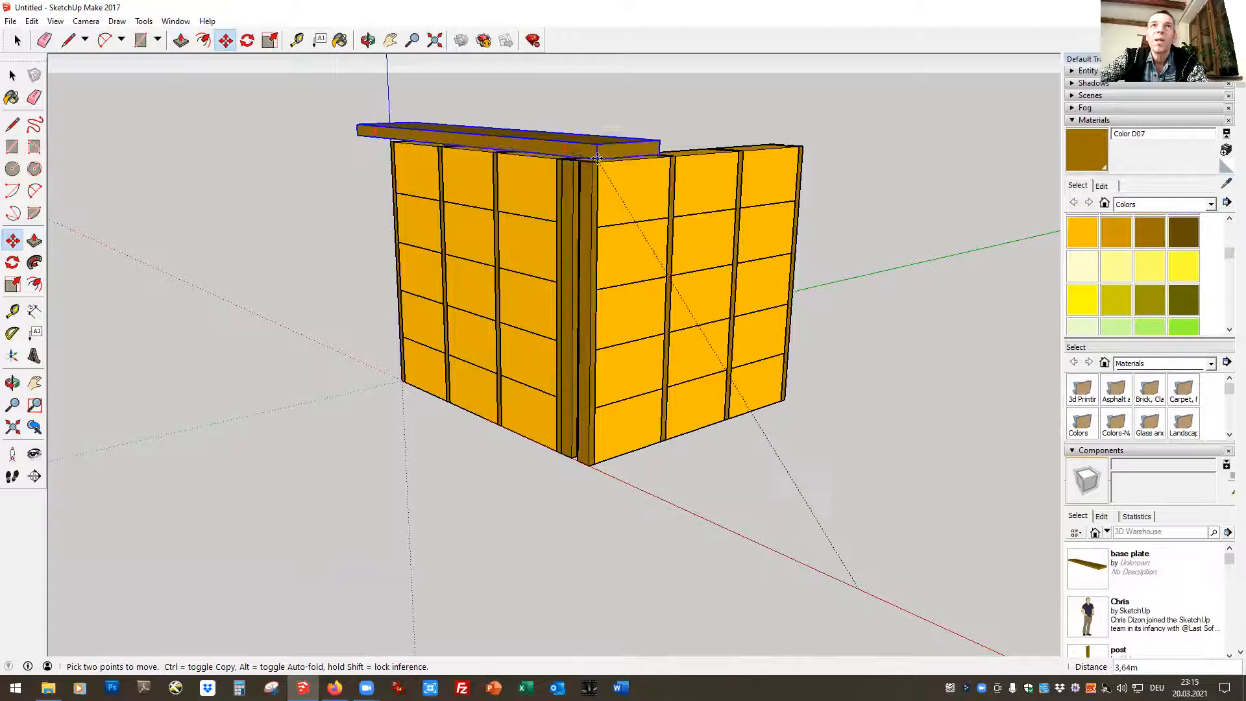
click(580, 138)
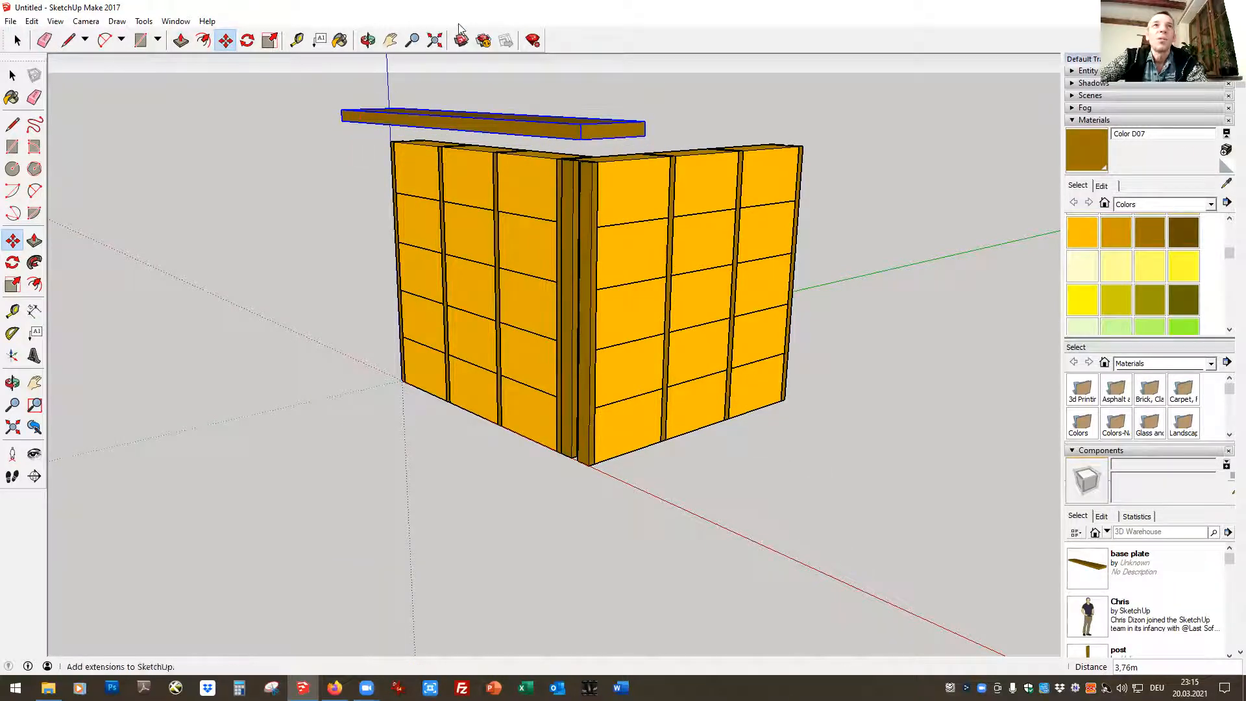
Move the base plate onto the red-axis wall, aligning its lower outer corner with the top of that wall's end post at the building corner
click(368, 40)
drag(476, 205, 569, 349)
drag(770, 454, 718, 392)
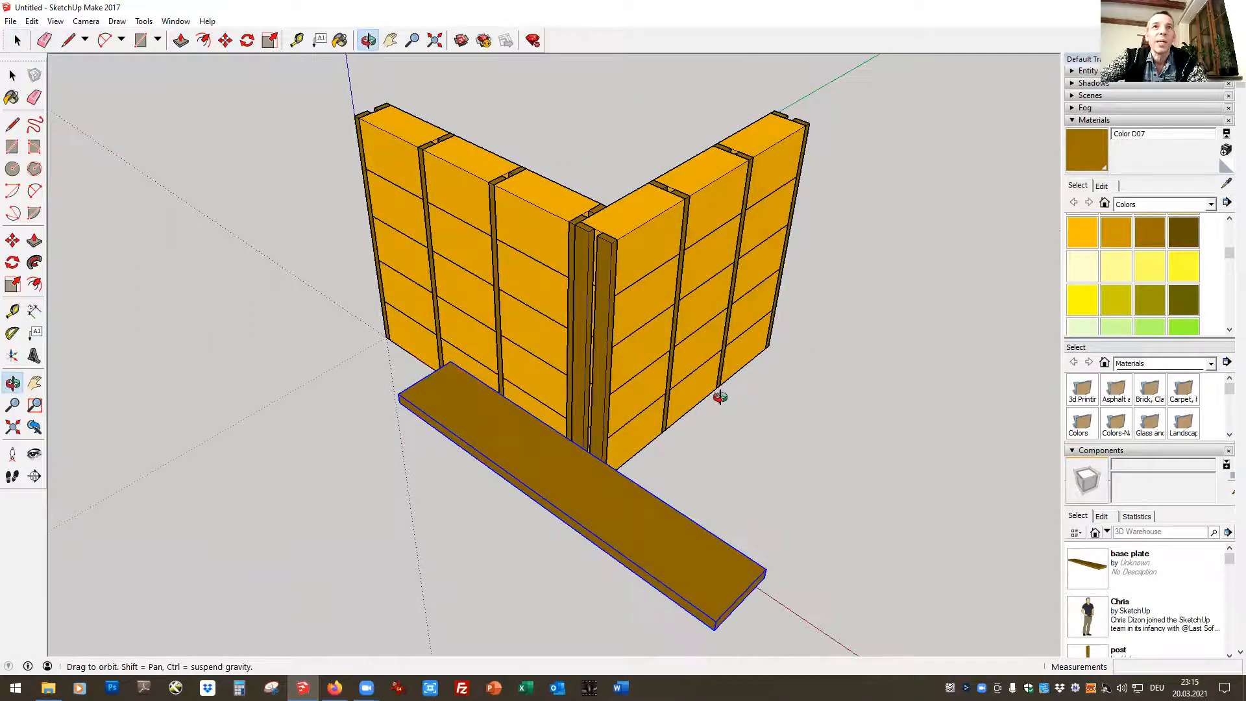
click(225, 42)
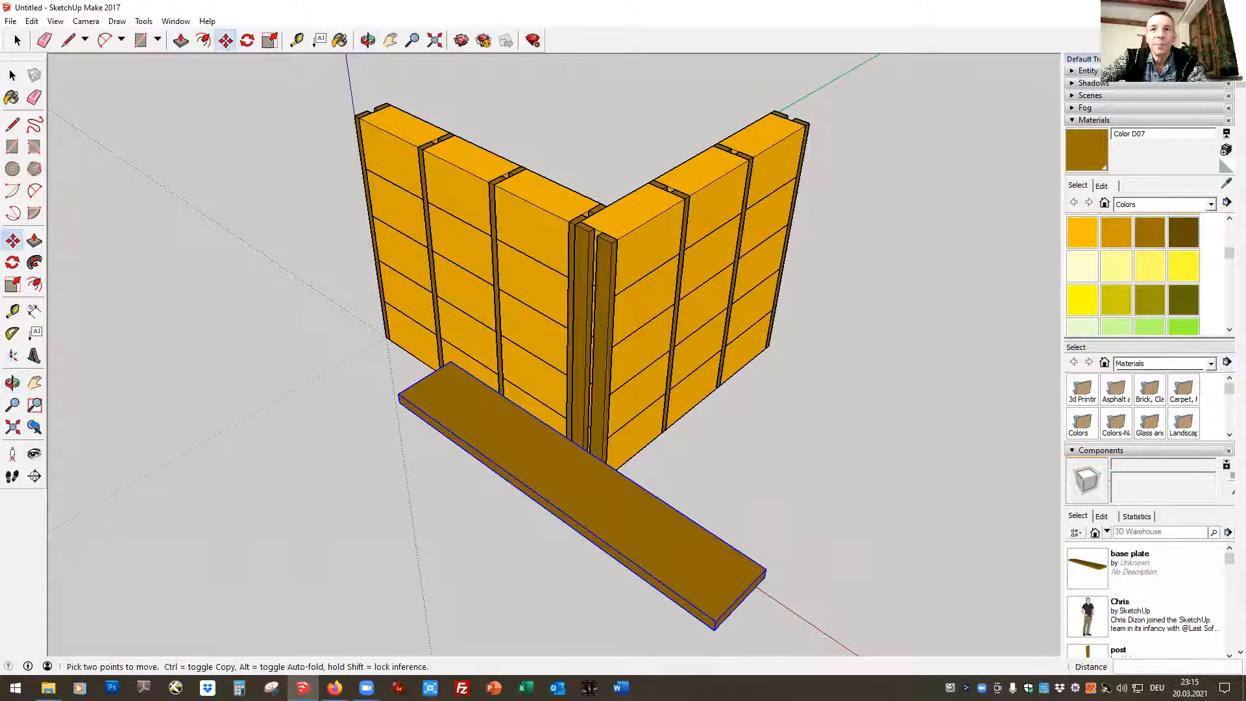
click(714, 631)
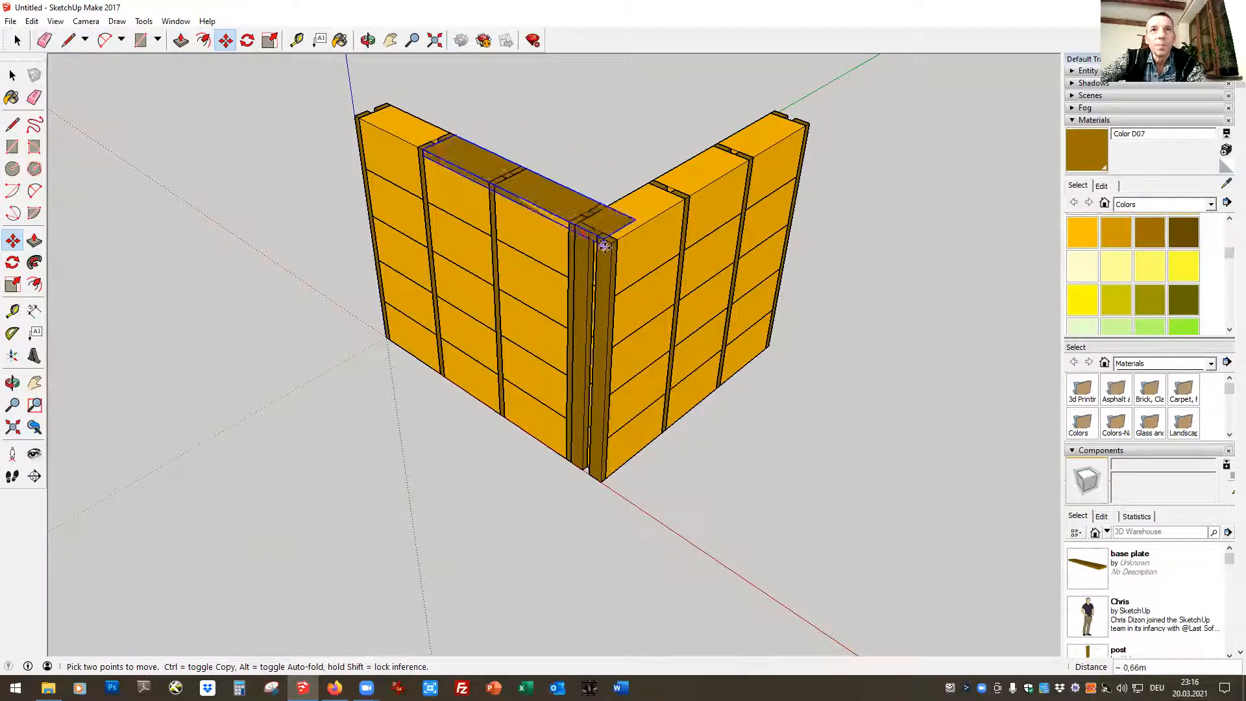
click(609, 241)
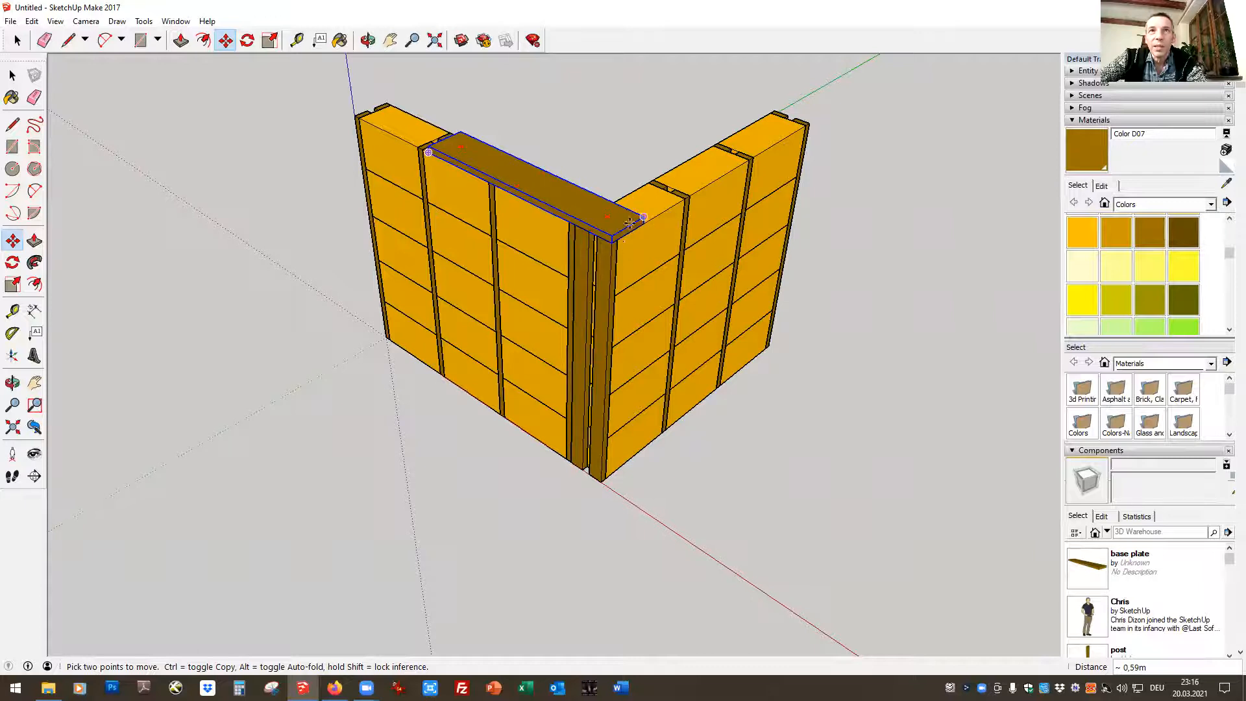
click(612, 243)
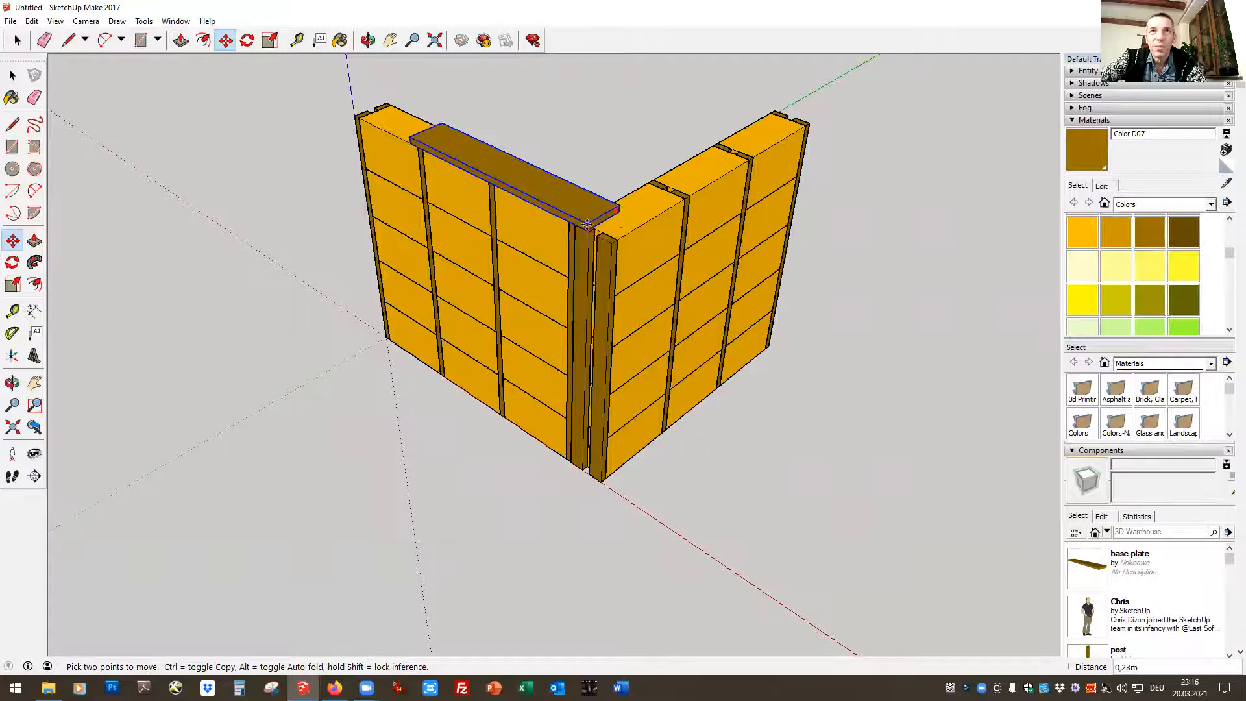
click(575, 222)
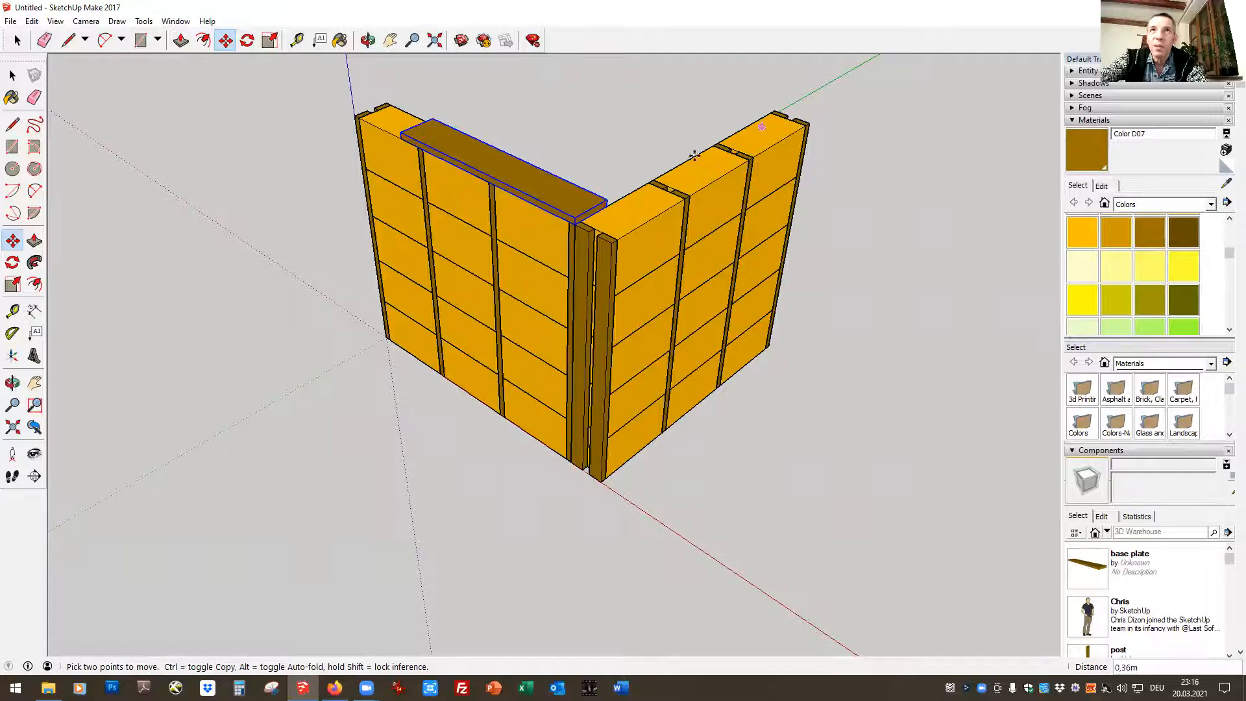
Inside the base plate component, push/pull its short end 0,64 m to the far end of the red-axis wall and close the component
click(369, 41)
drag(301, 186, 937, 198)
click(19, 41)
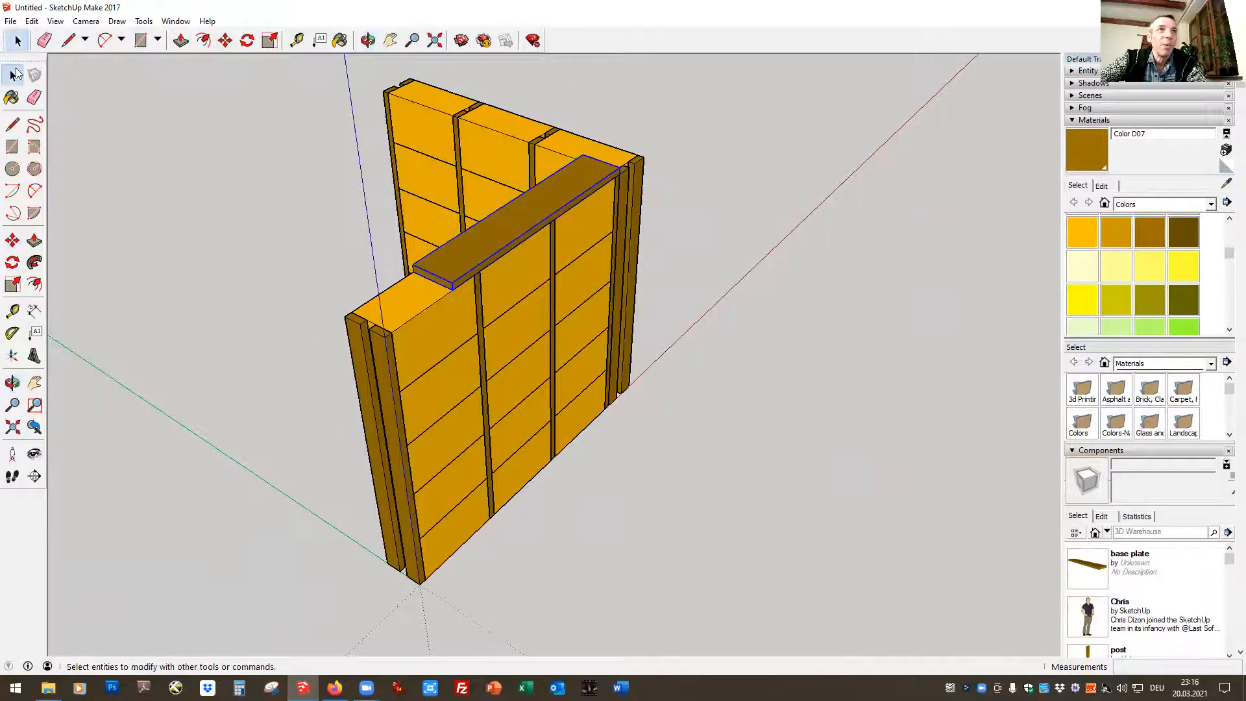
double_click(484, 248)
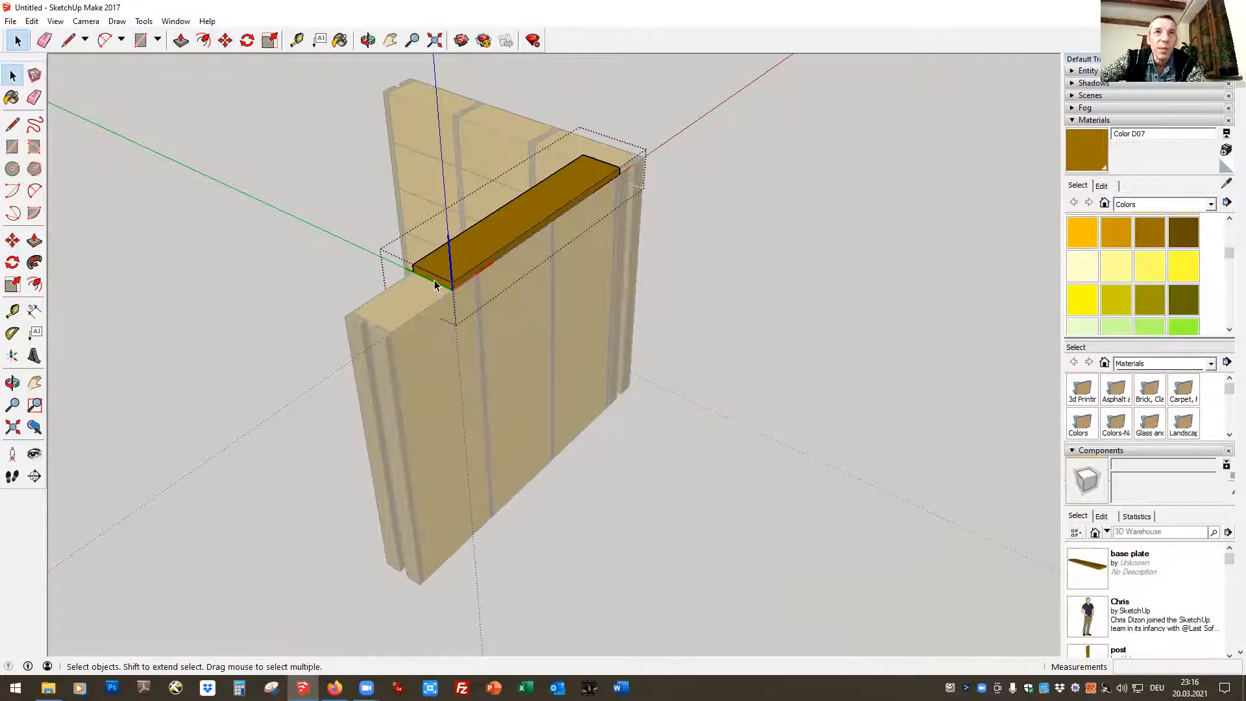
click(468, 267)
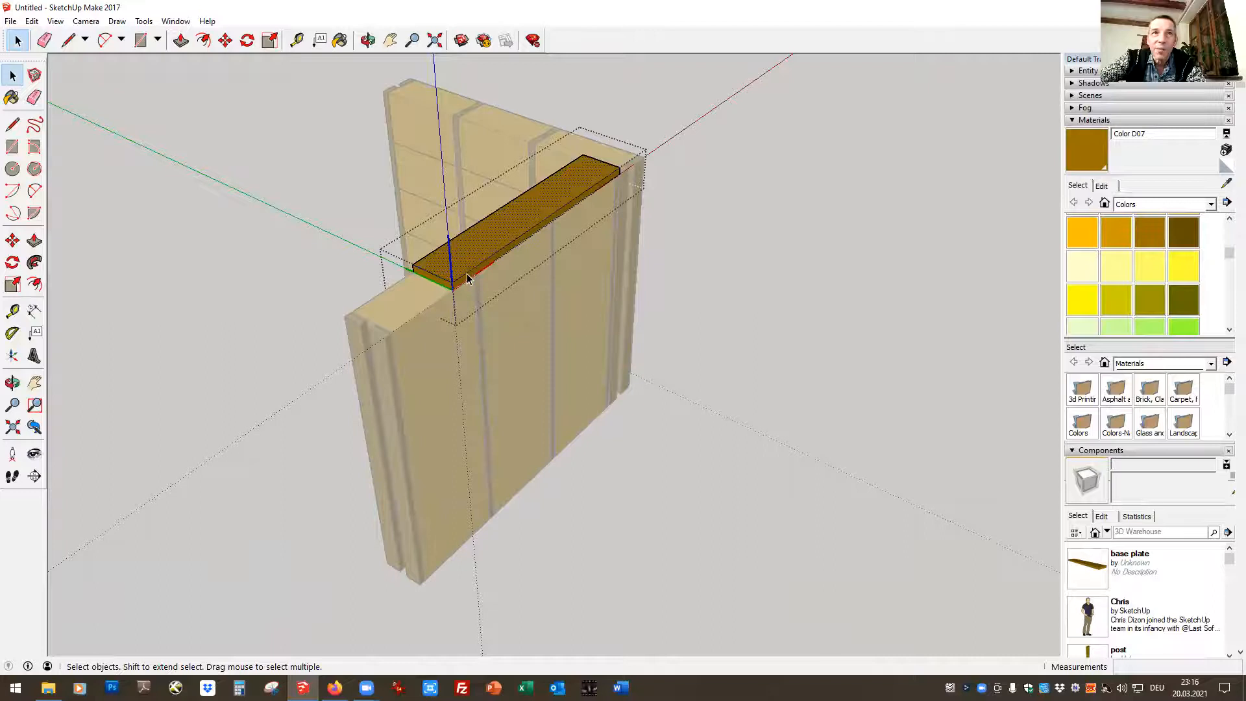
click(673, 260)
double_click(476, 256)
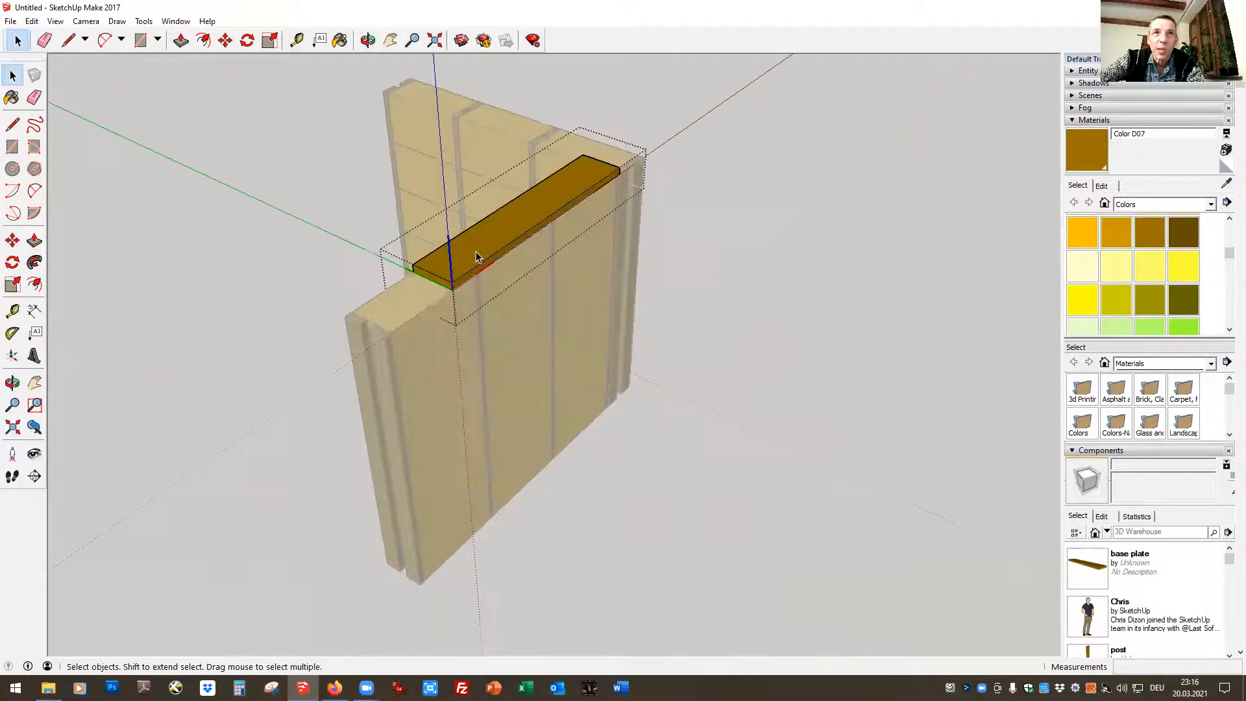
click(181, 41)
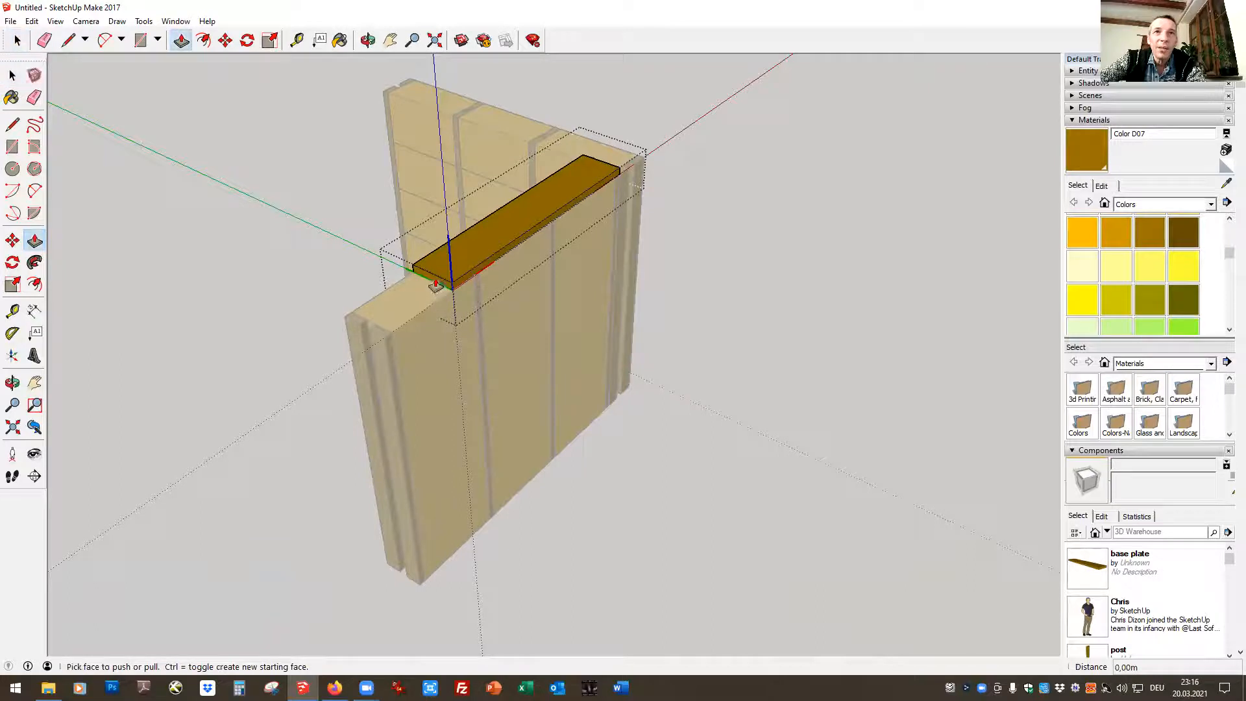
drag(436, 284, 385, 341)
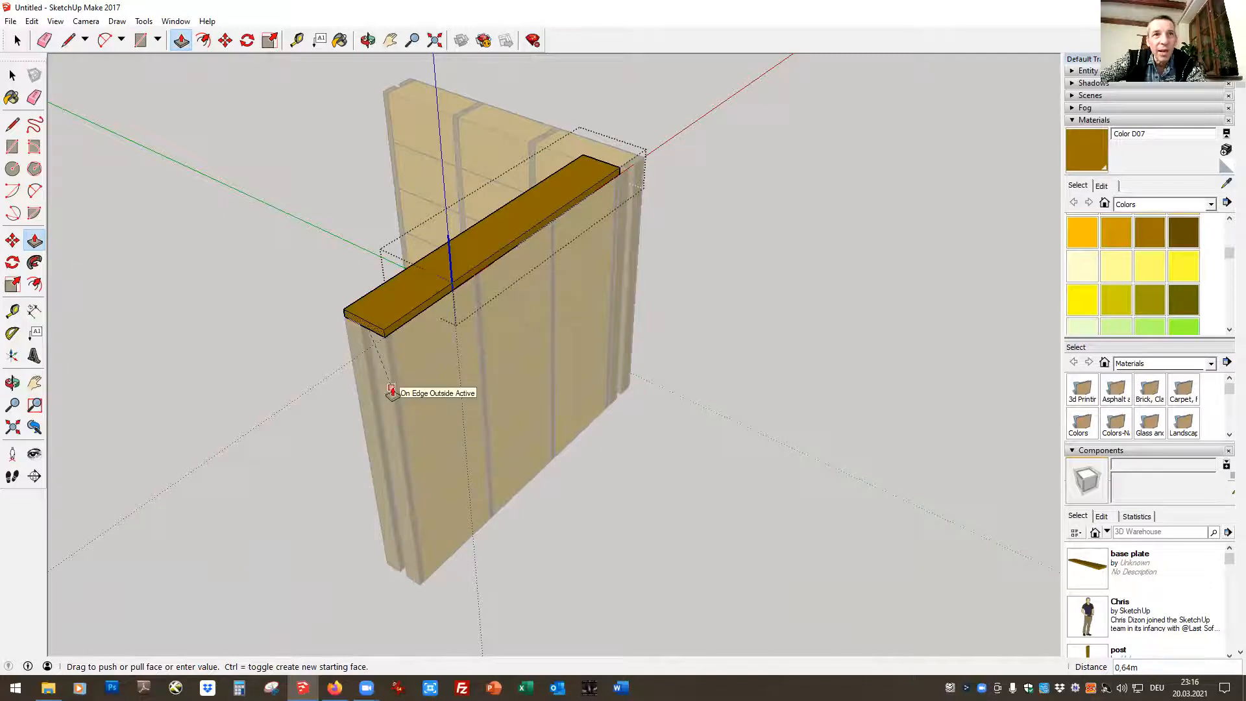
click(385, 362)
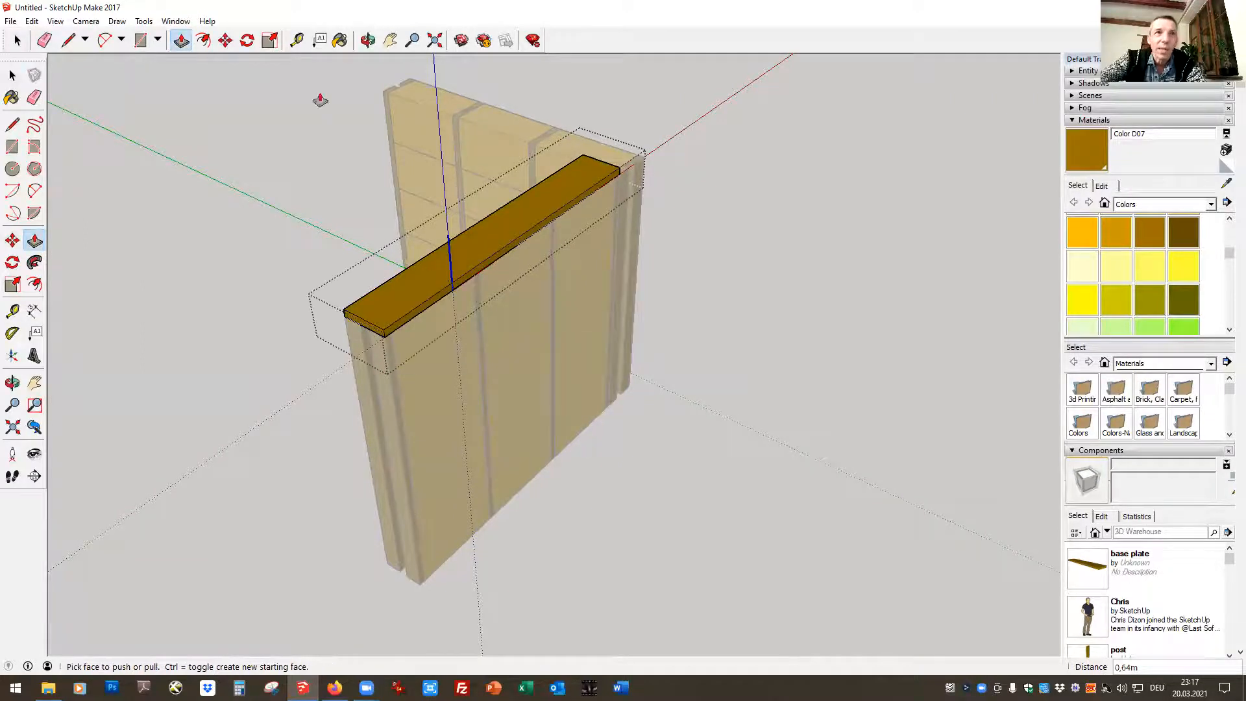
click(25, 40)
click(24, 40)
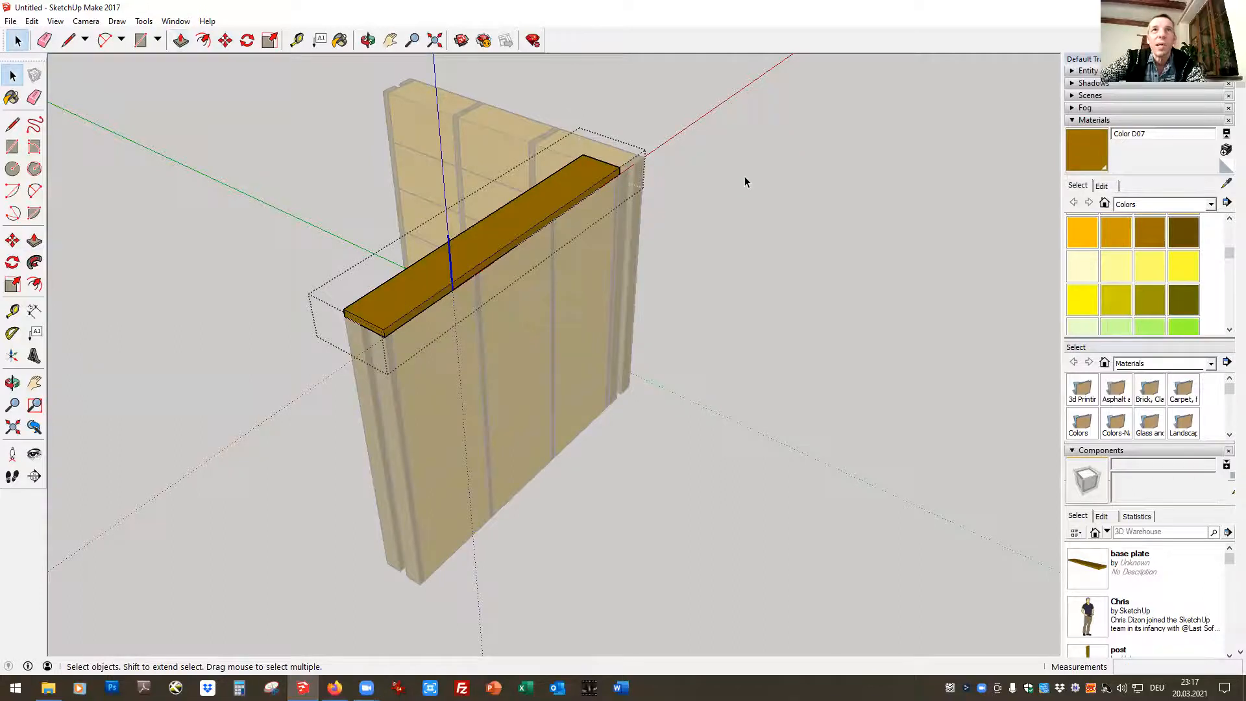
click(667, 206)
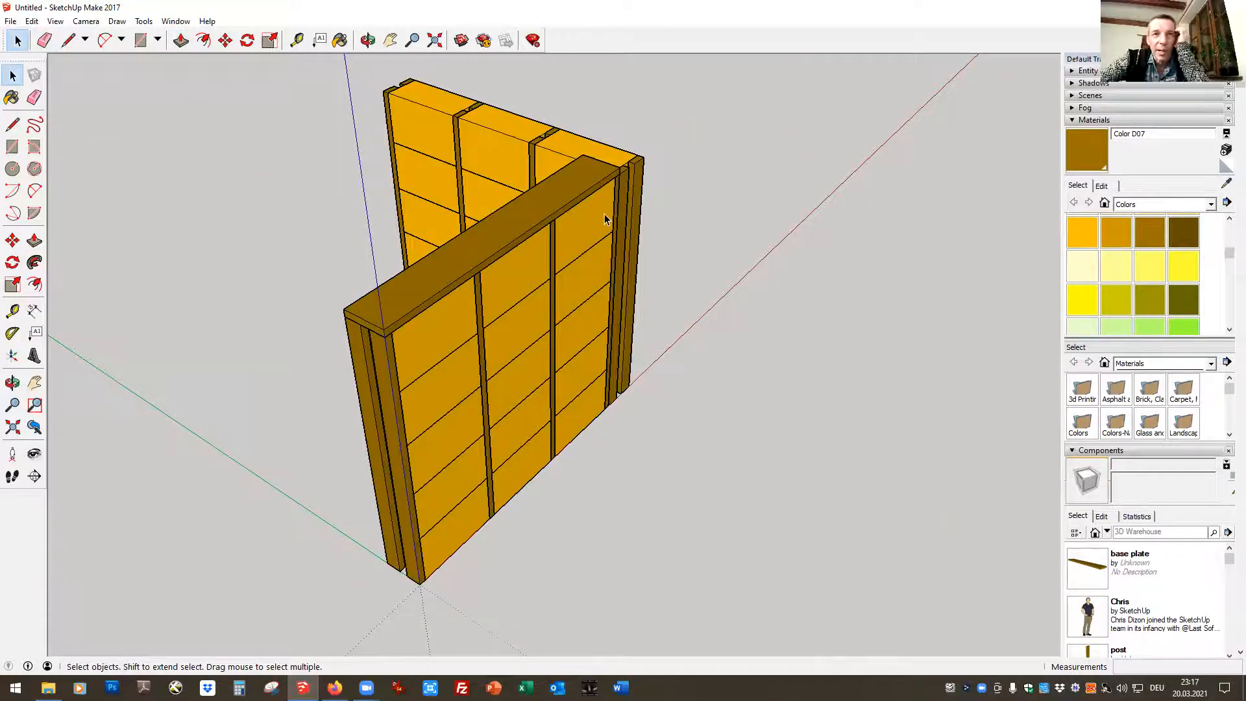
Copy the base plate and paste the duplicate at the plate's end by the building corner, continuing along the red axis
click(515, 229)
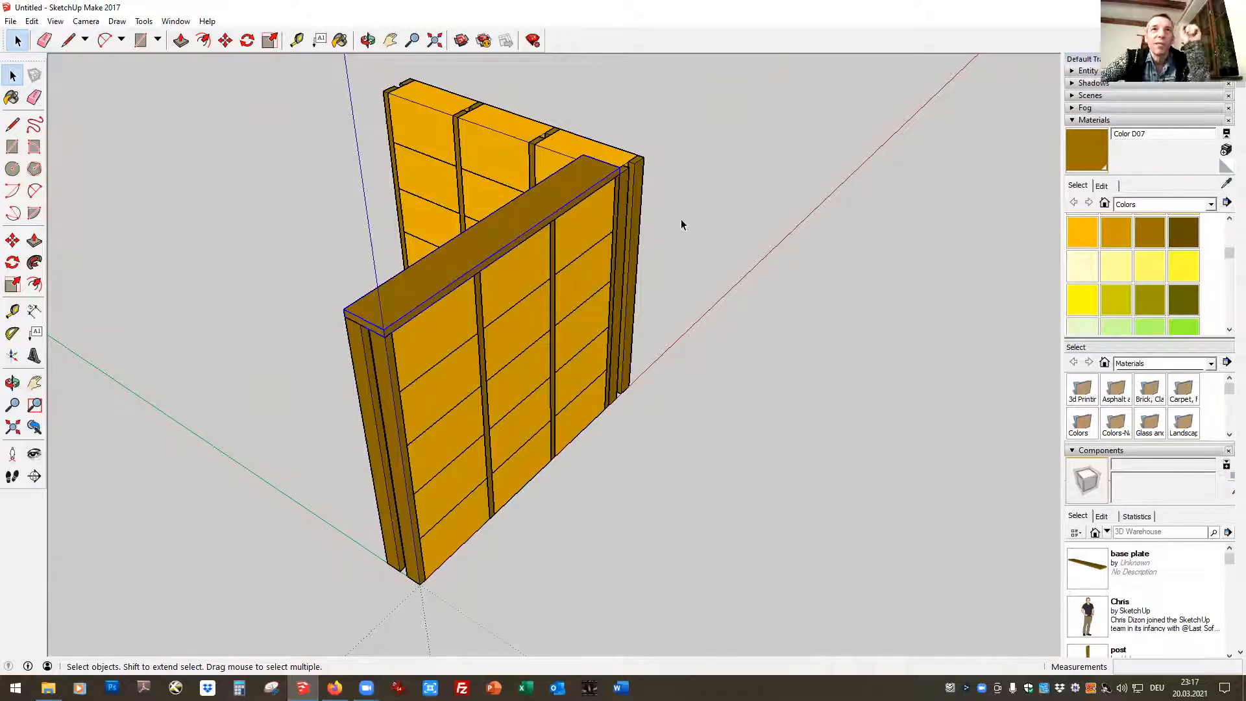
key(ctrl+v)
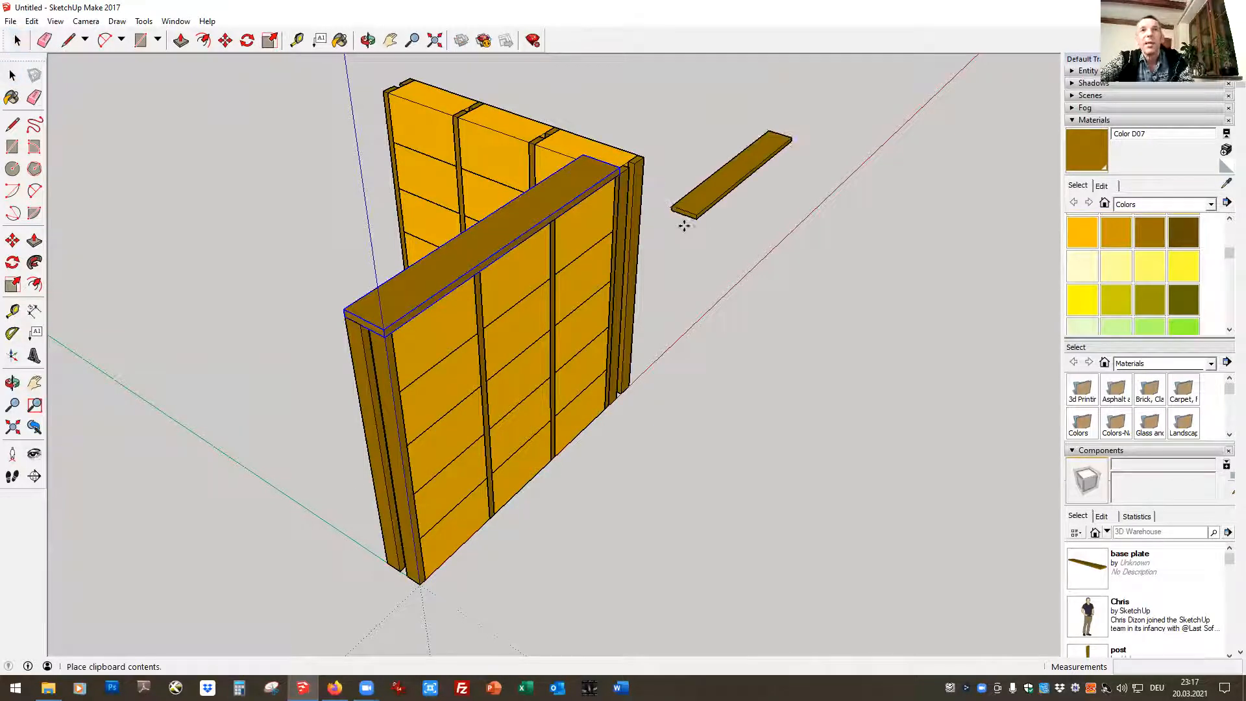
click(619, 170)
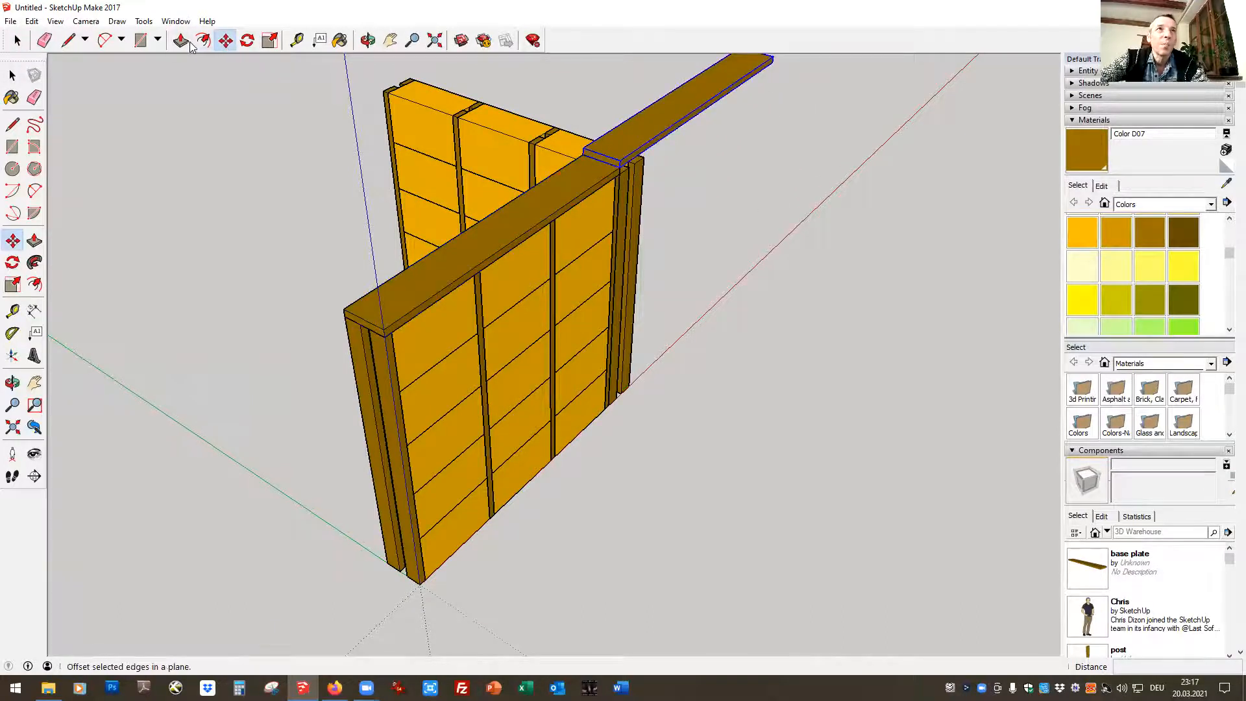
Rotate the pasted base plate 90 degrees horizontally about its corner so it runs parallel to the green-axis wall
click(247, 40)
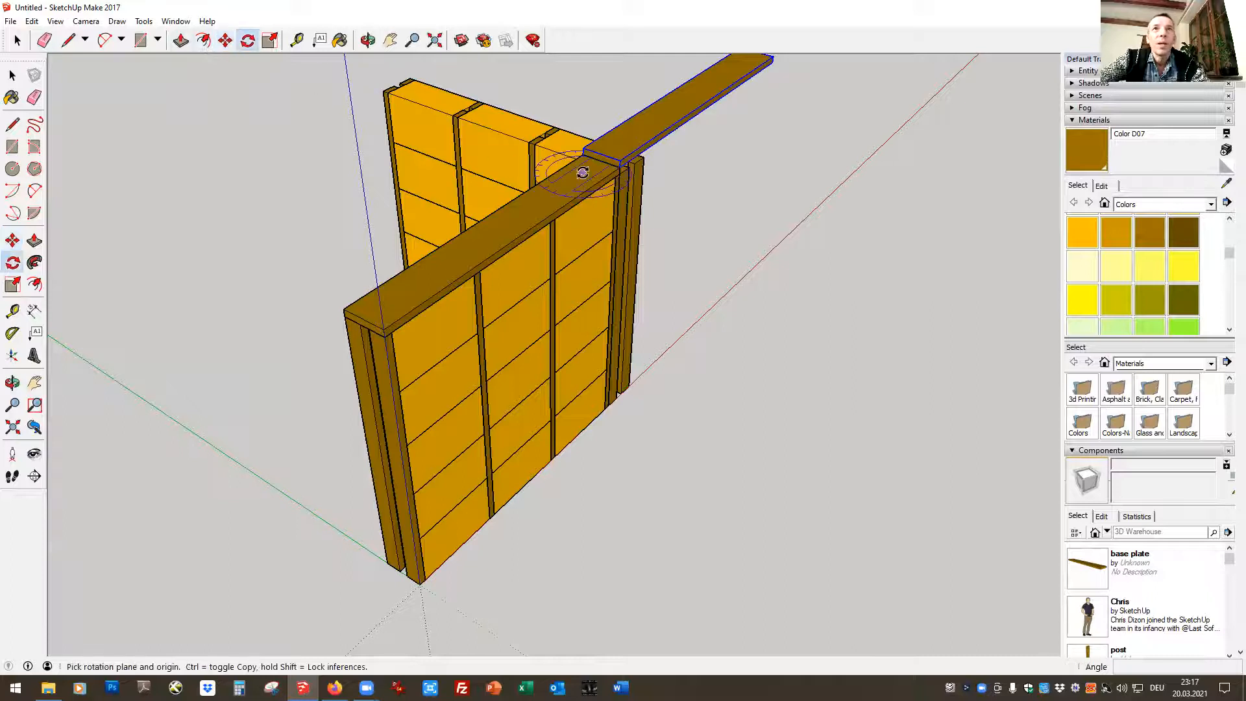
click(621, 160)
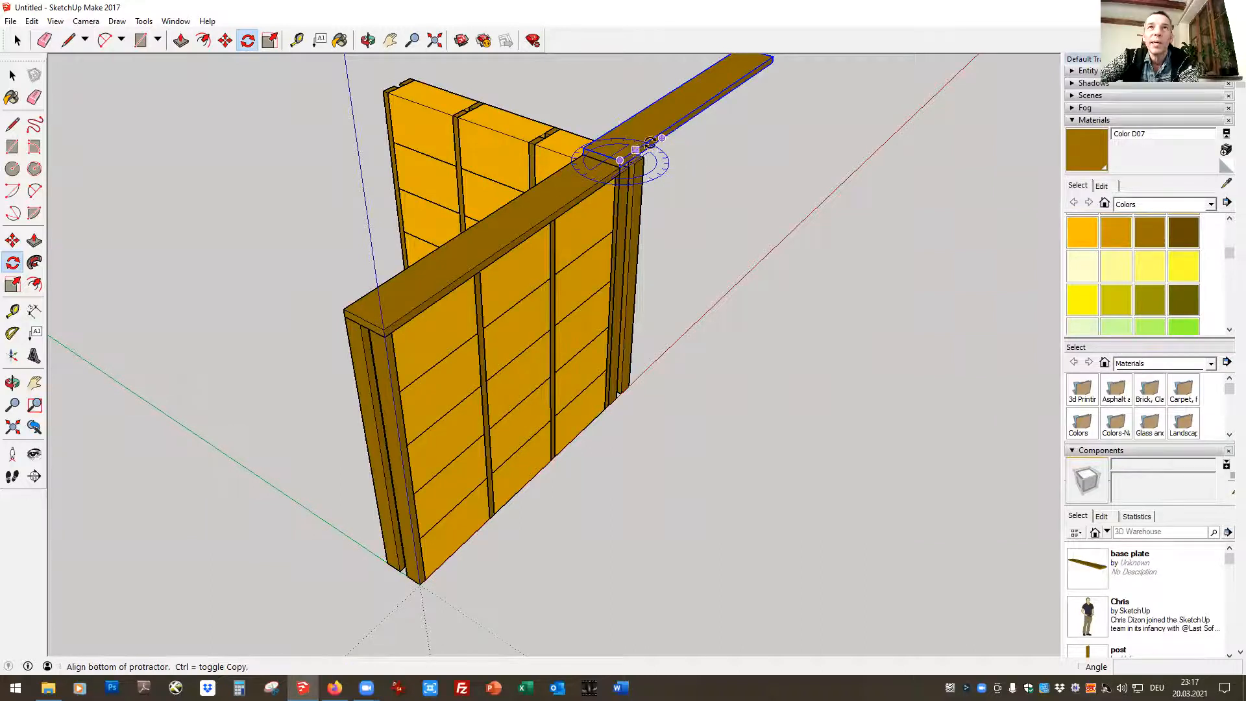
click(702, 106)
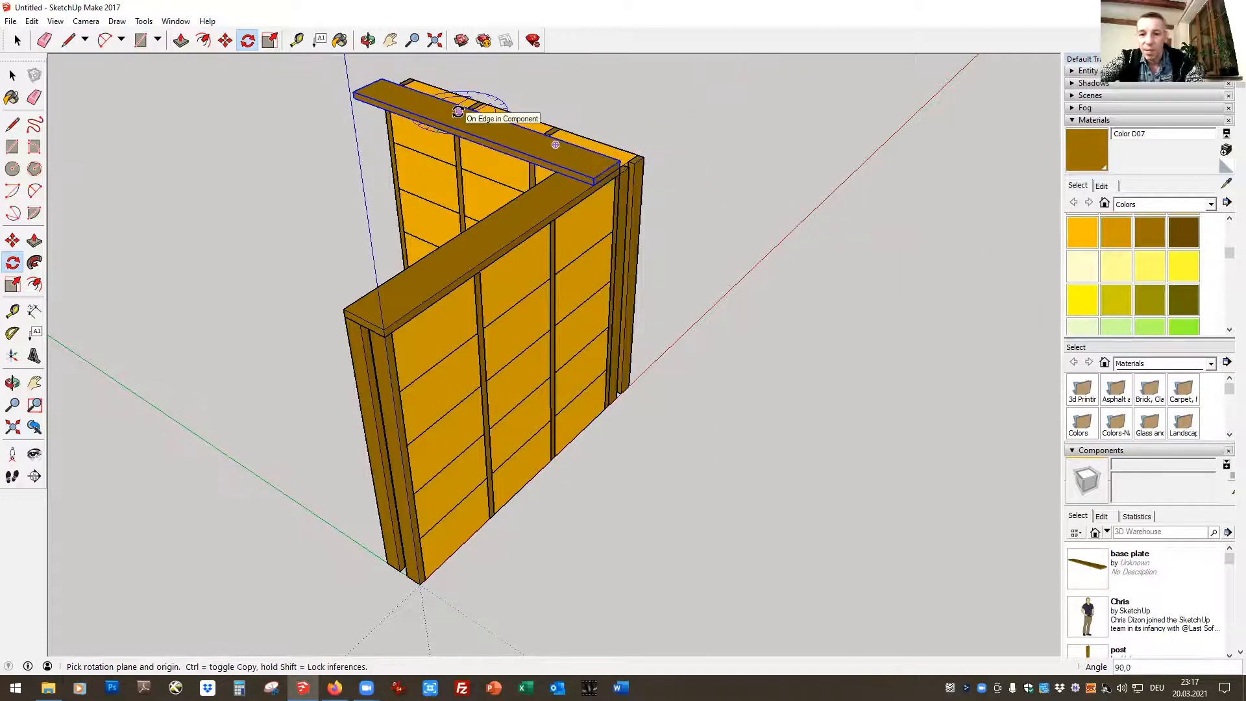
Confirm the copied base plate's 90-degree rotation and move it by its lower corner to the red-axis plate's end, covering the green-axis wall
text(90)
key(Return)
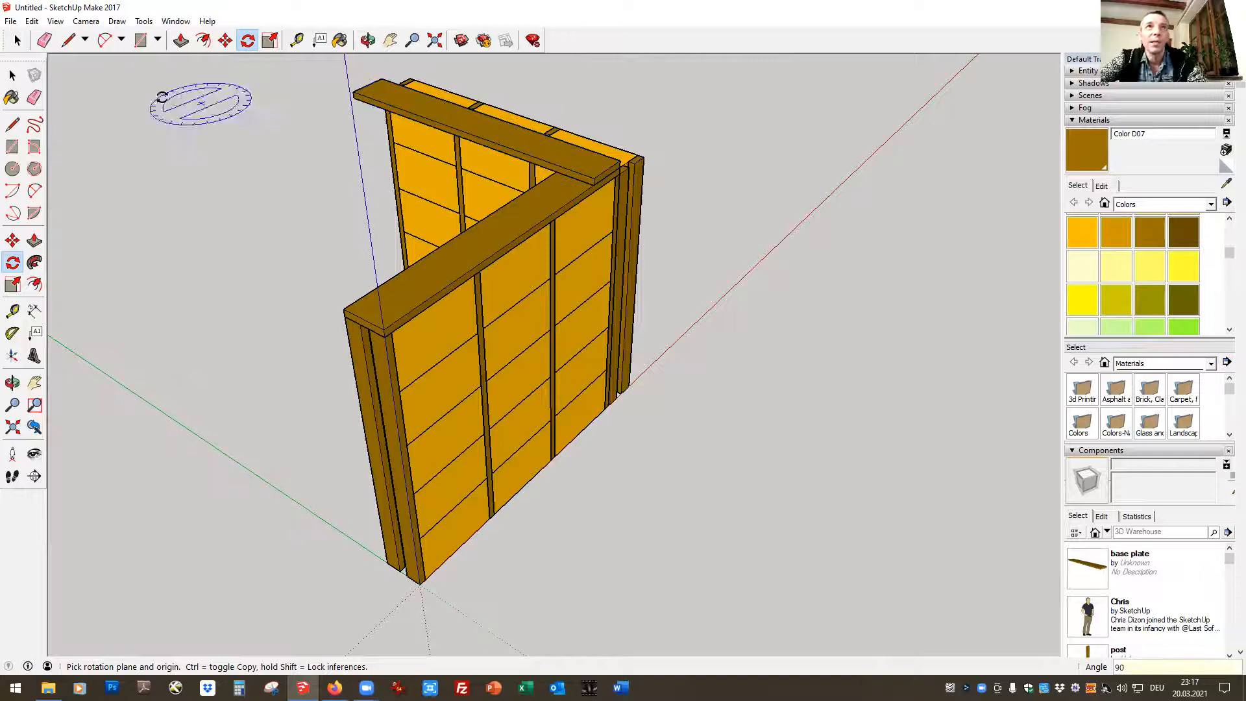
click(18, 41)
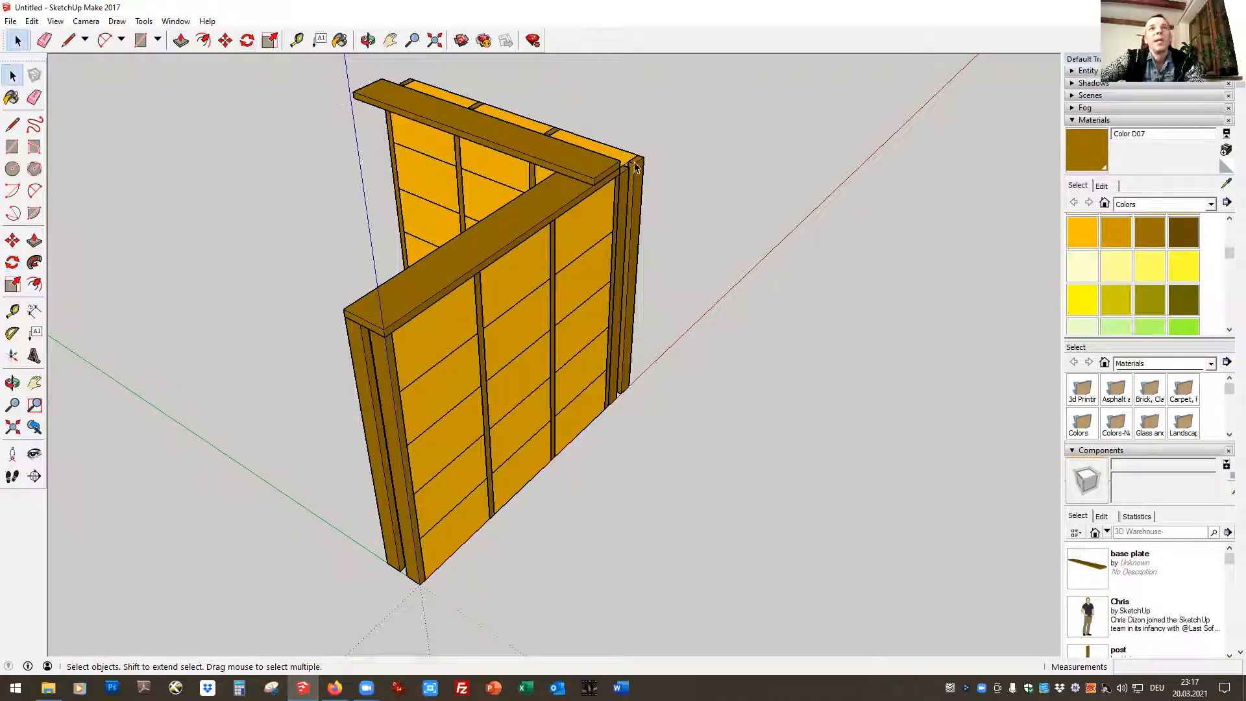
click(225, 40)
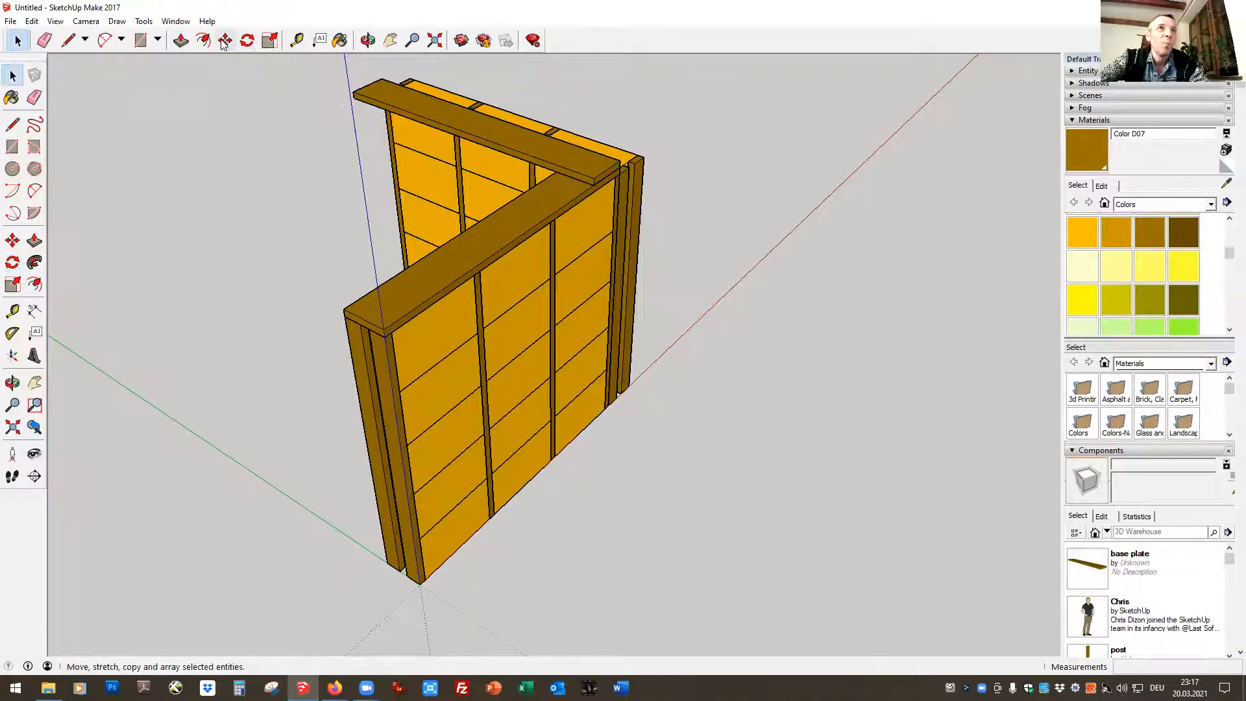
click(594, 185)
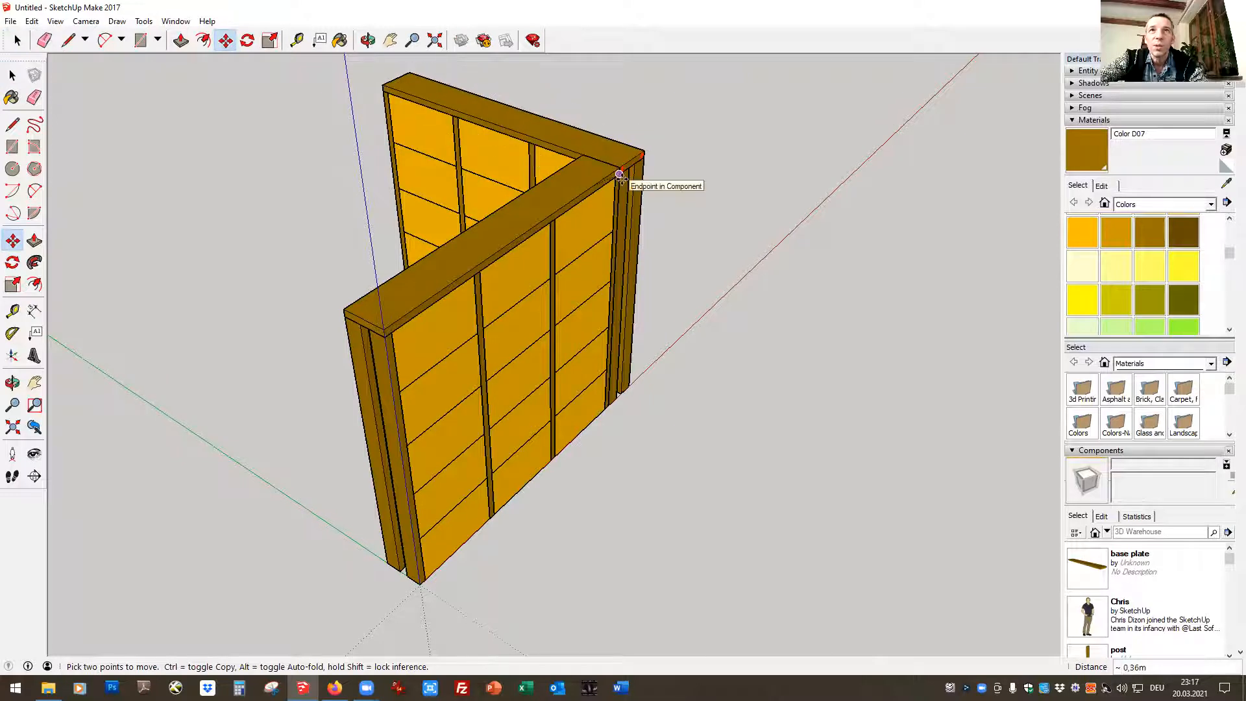
click(619, 175)
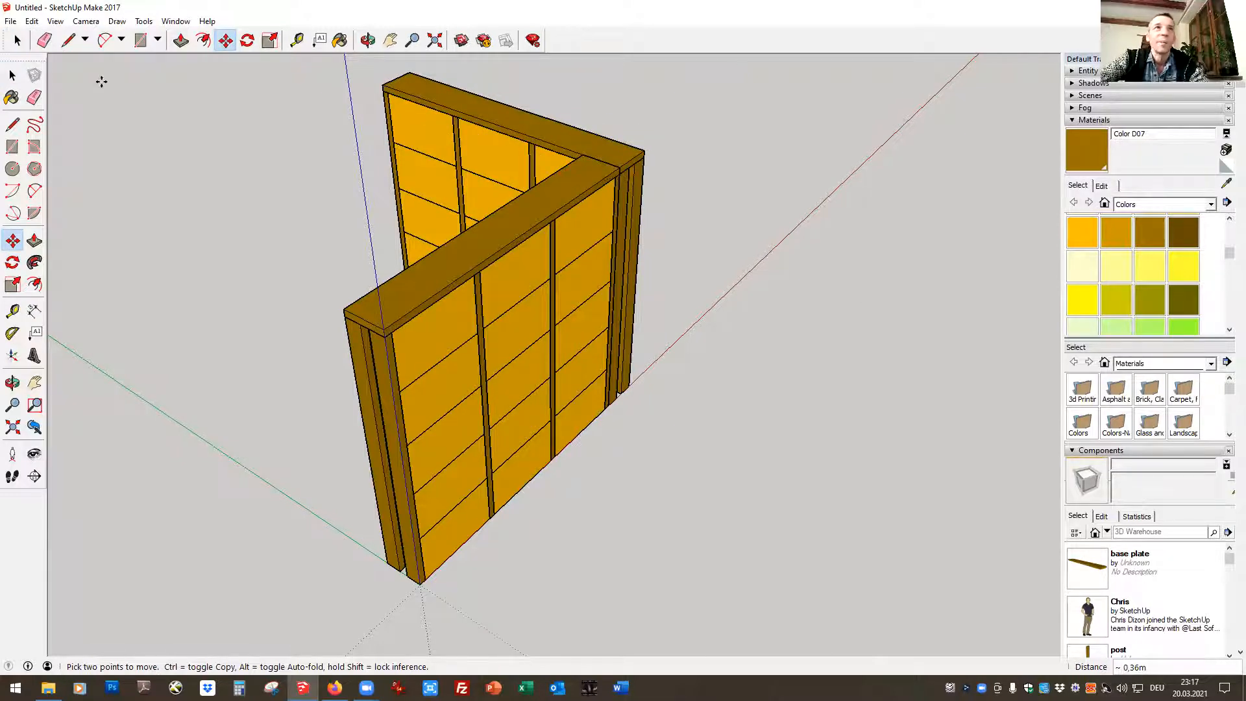
click(25, 40)
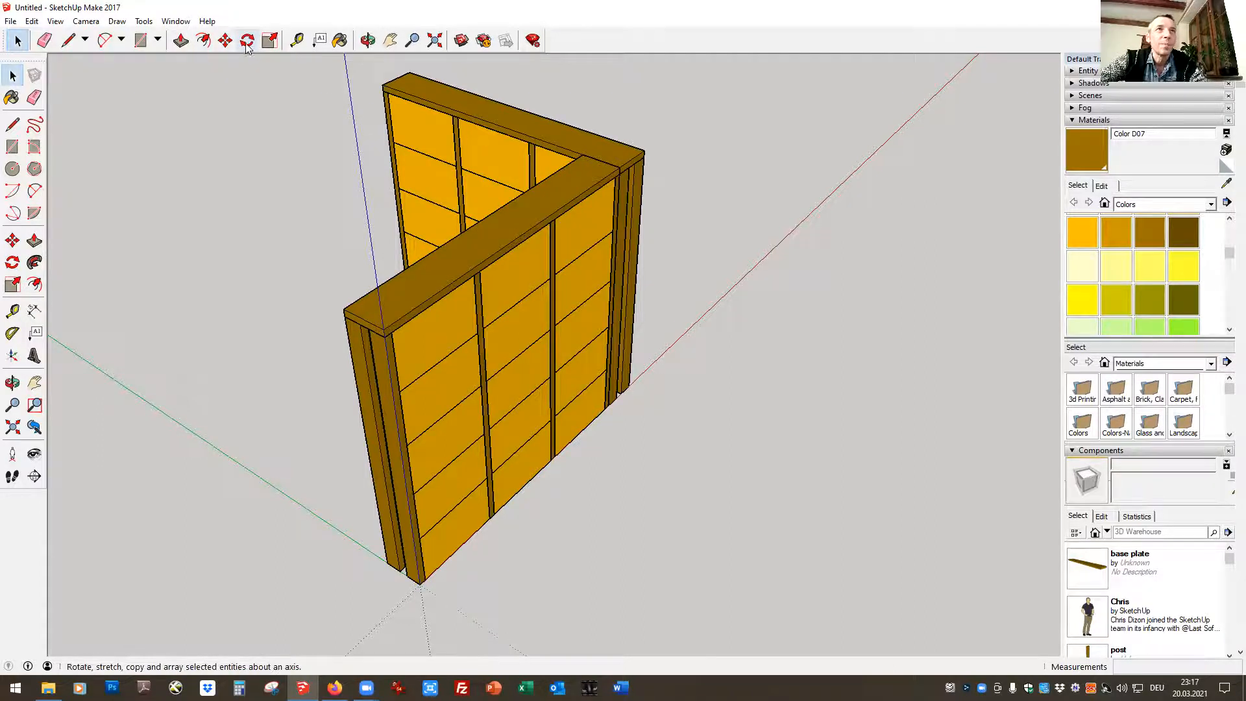
Select both base plates on top of the walls and copy them down to ground level in front of the walls
click(368, 40)
drag(352, 207, 921, 177)
drag(333, 410, 237, 273)
key(space)
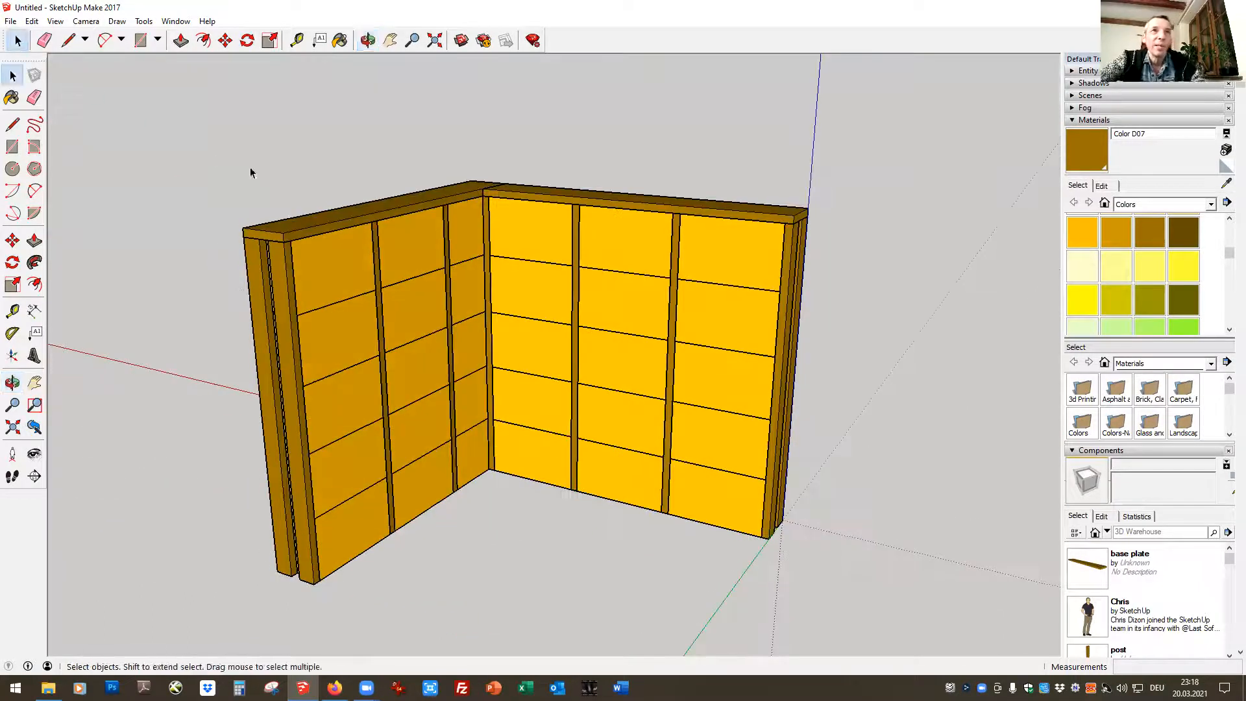
shift+click(670, 213)
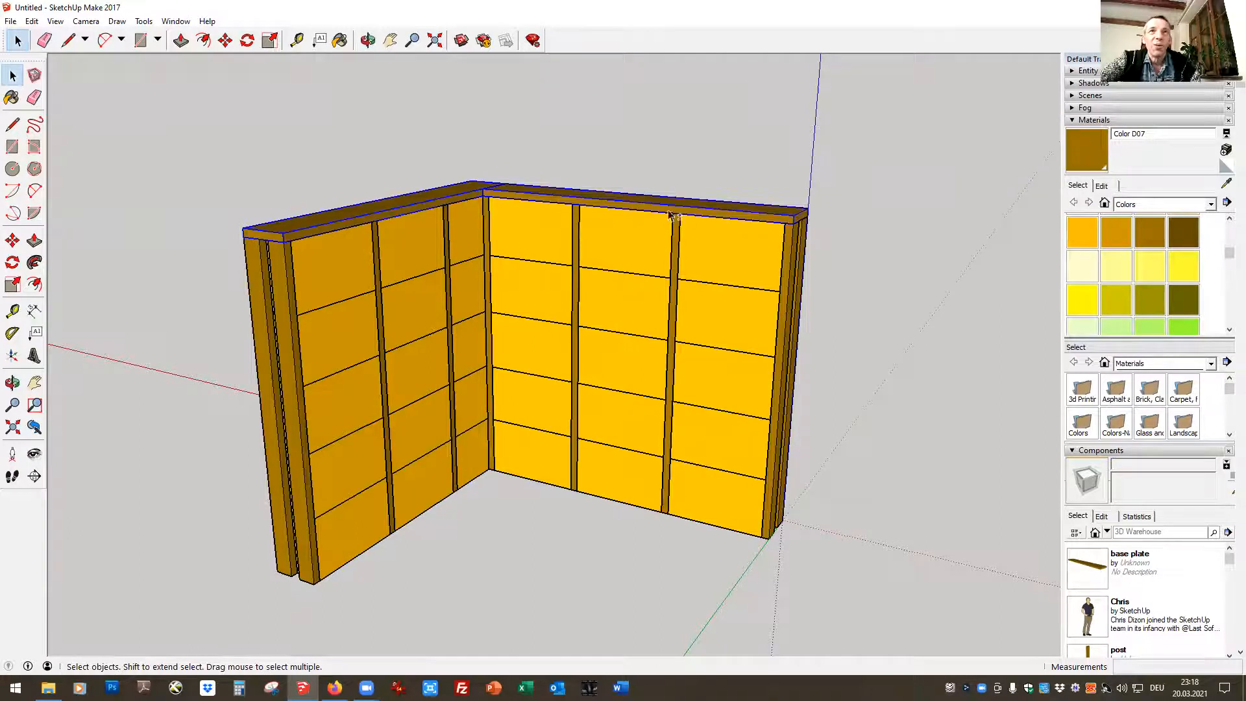
key(m)
click(799, 212)
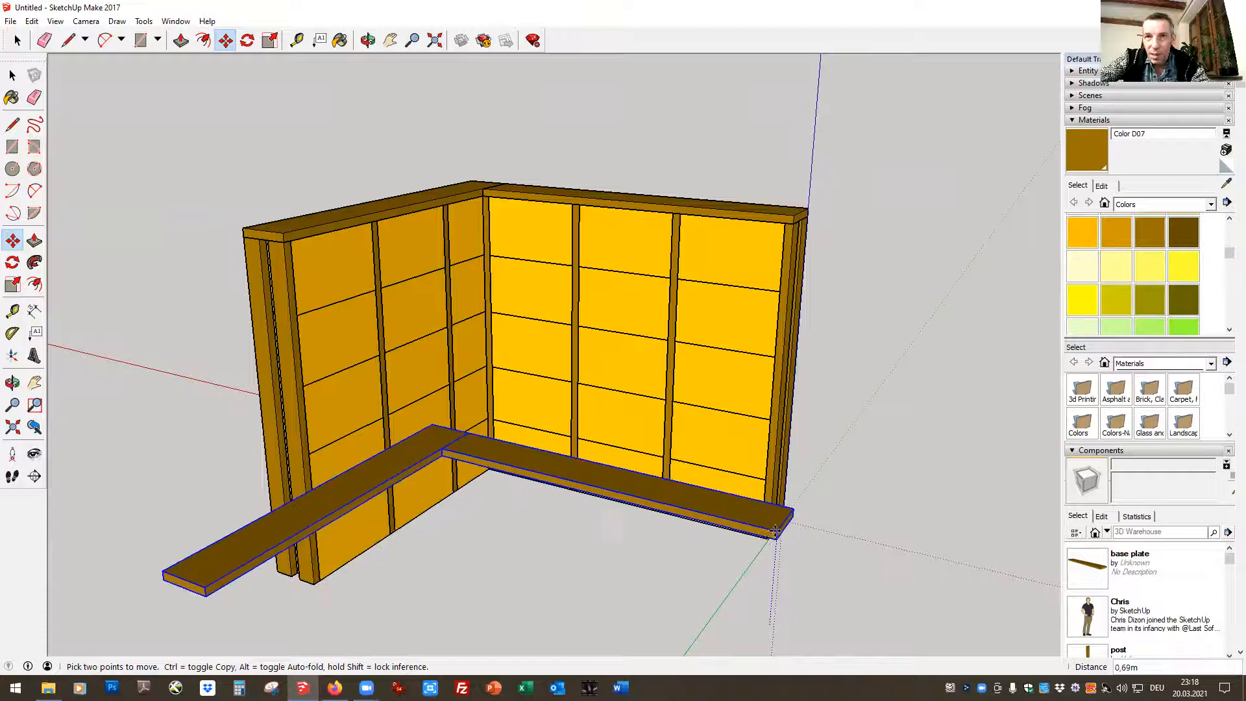
click(747, 559)
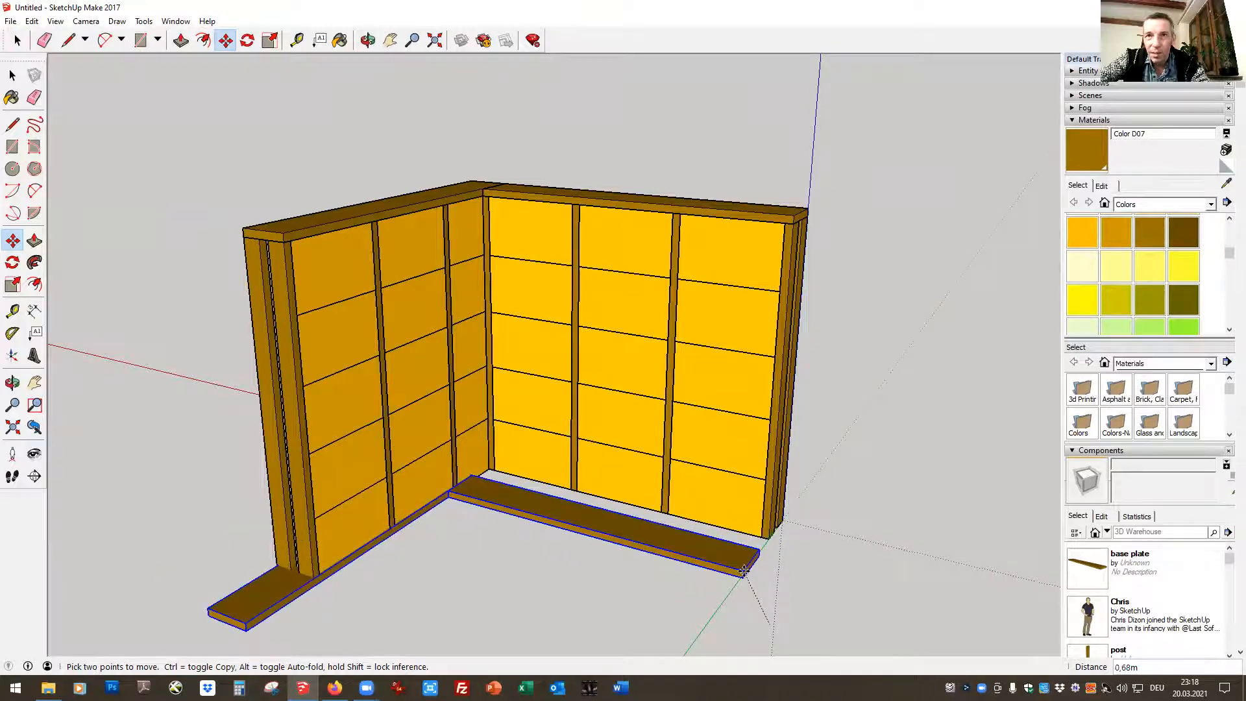
Move the two copied base plates by their upper outer corner to the end post's bottom corner at the origin, underneath both walls
click(367, 40)
drag(818, 609, 641, 274)
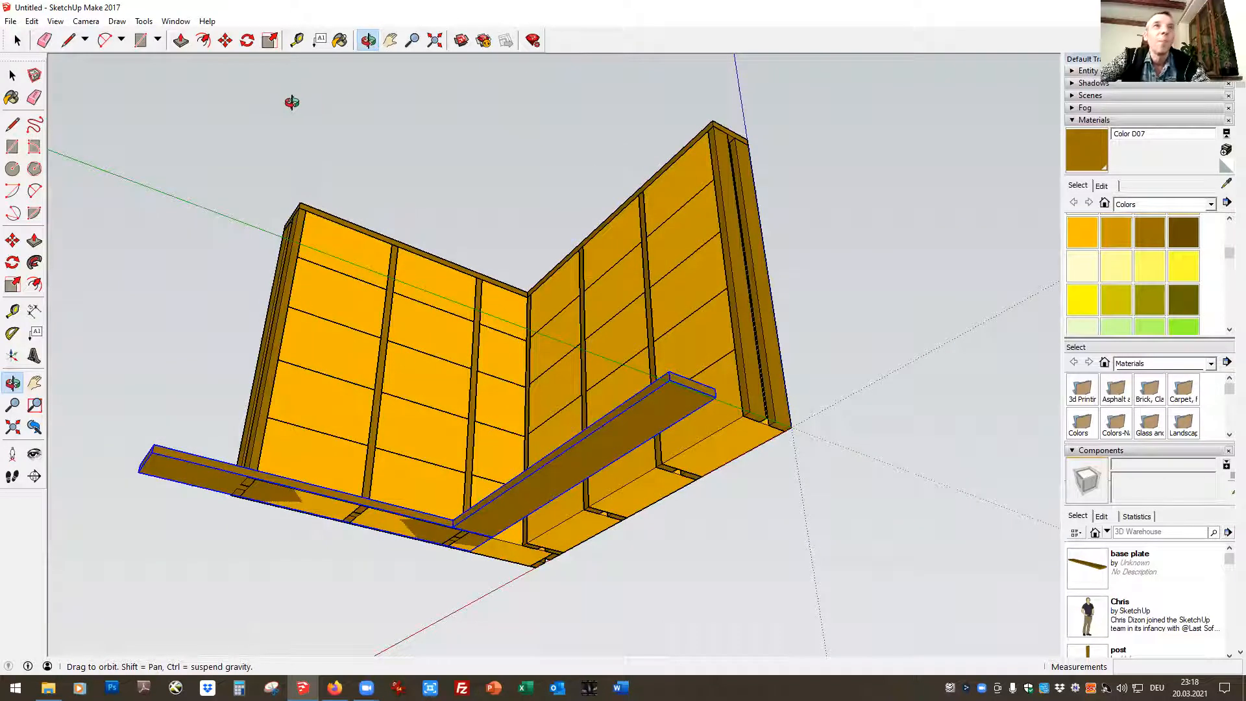
click(225, 40)
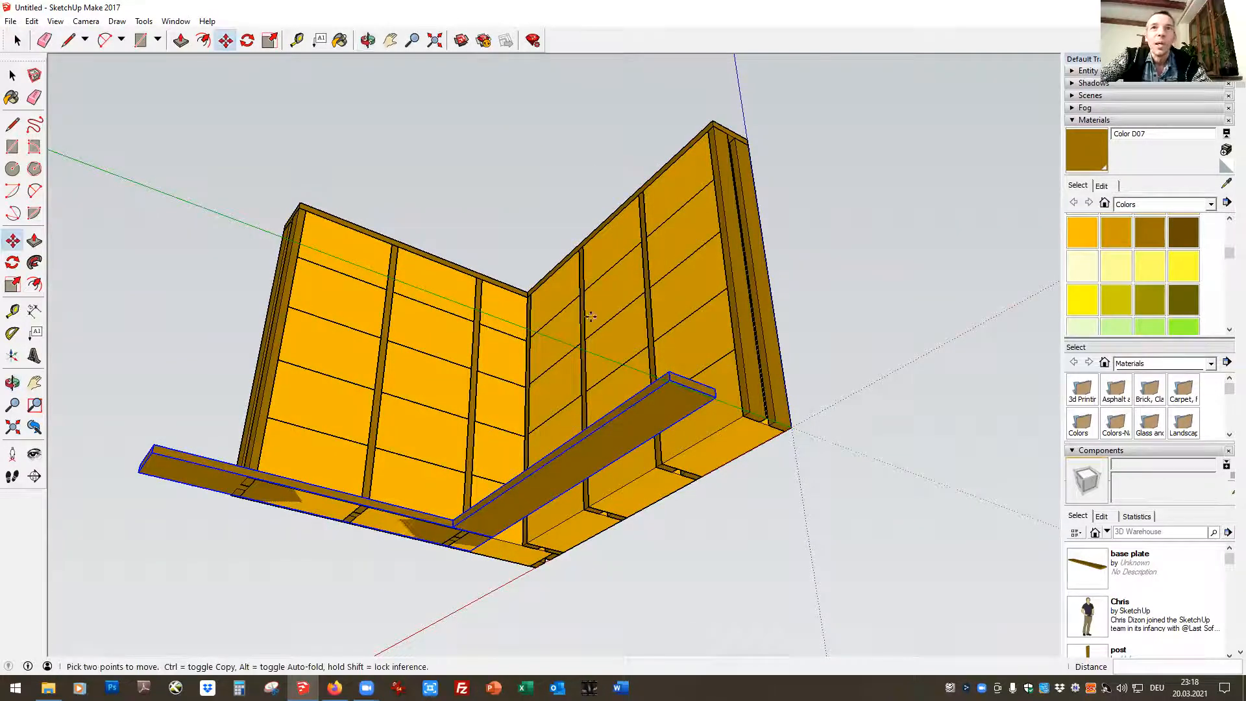
click(720, 383)
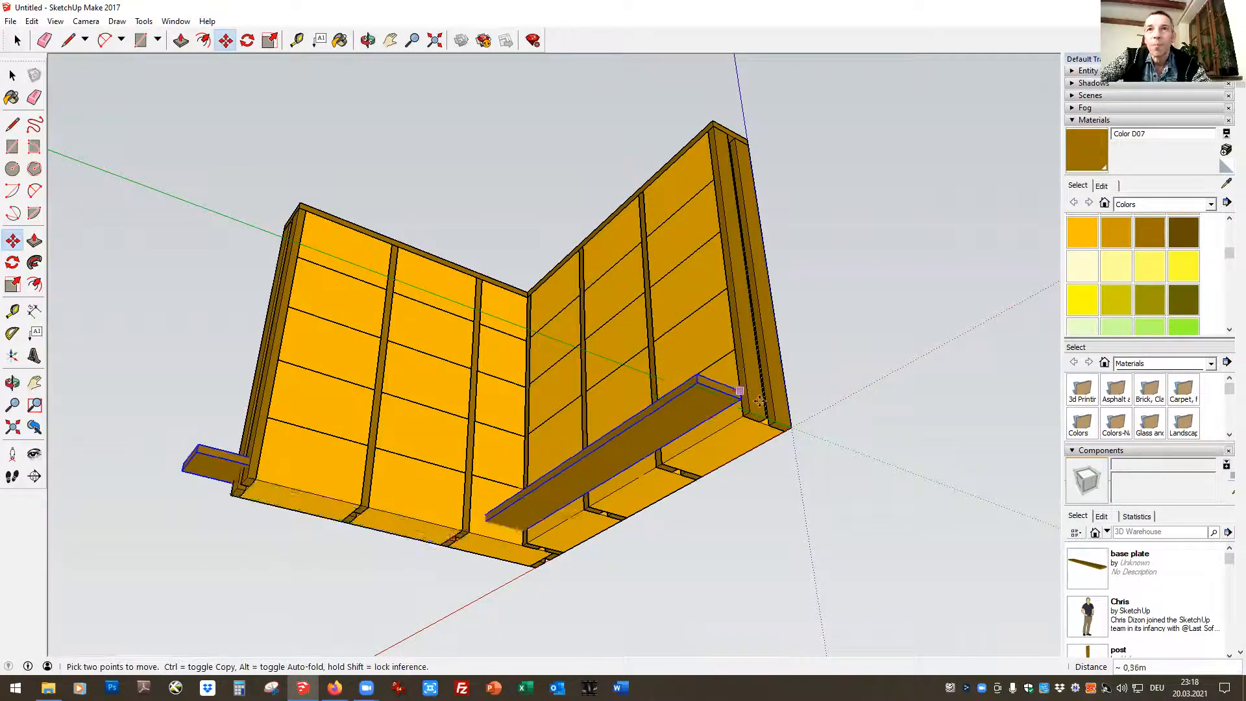
click(790, 429)
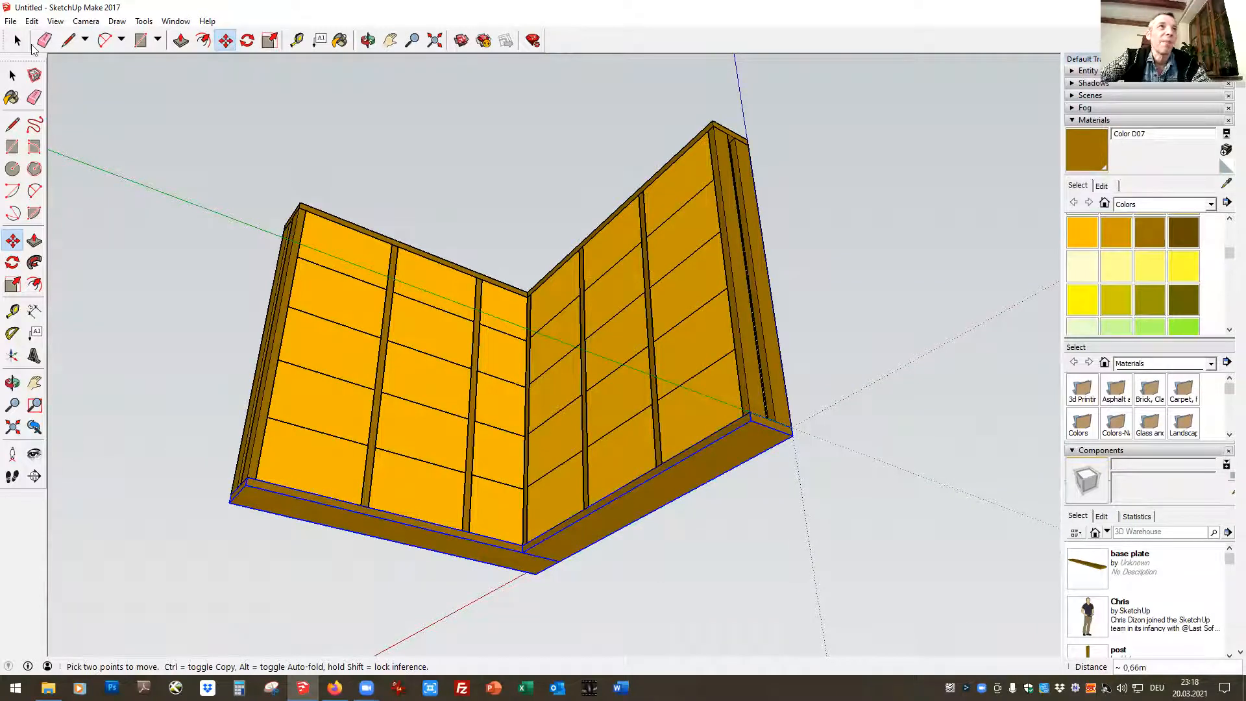
key(space)
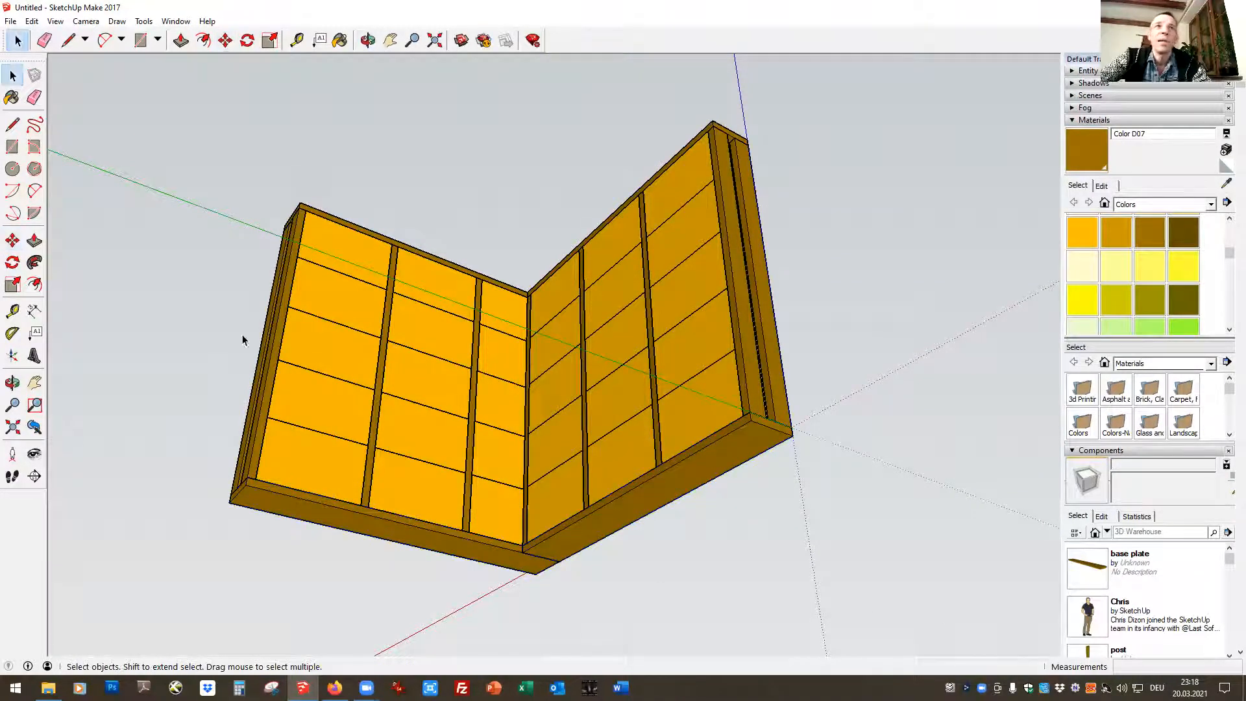
Select the entire model and raise it 0,06 m so the lower outer corner of the bottom plate sits at the origin
drag(177, 127, 831, 571)
drag(166, 107, 832, 601)
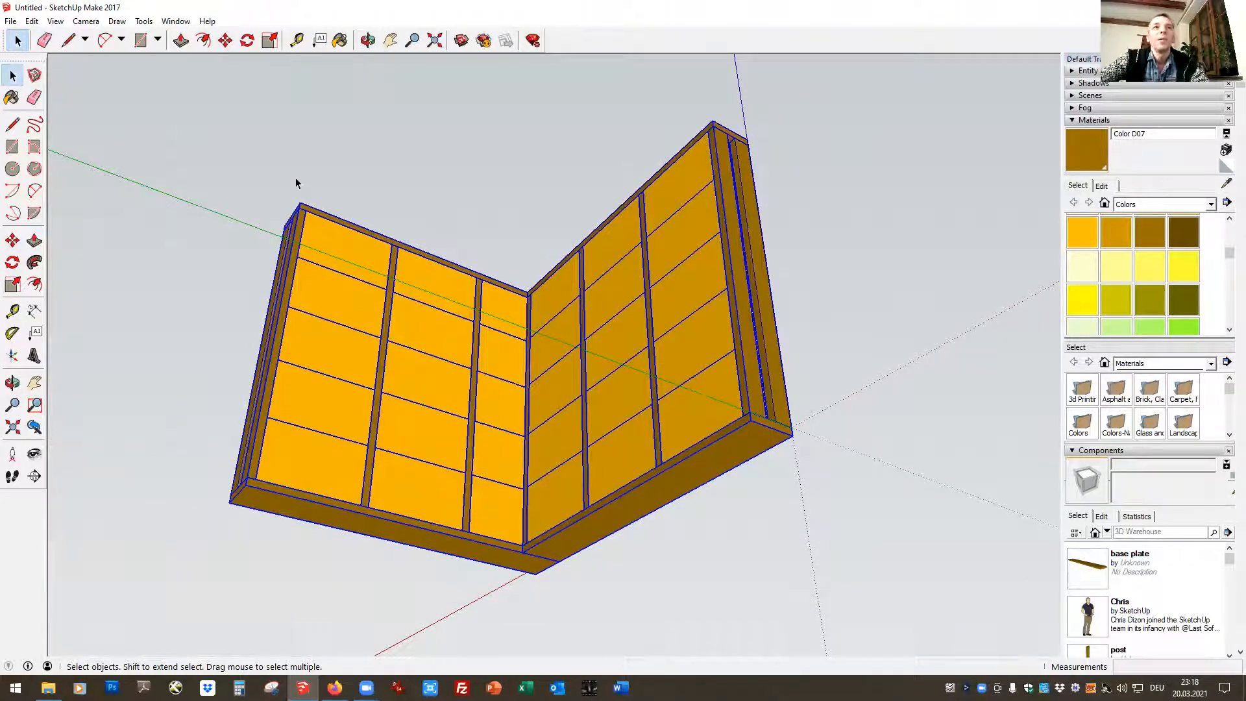
click(226, 40)
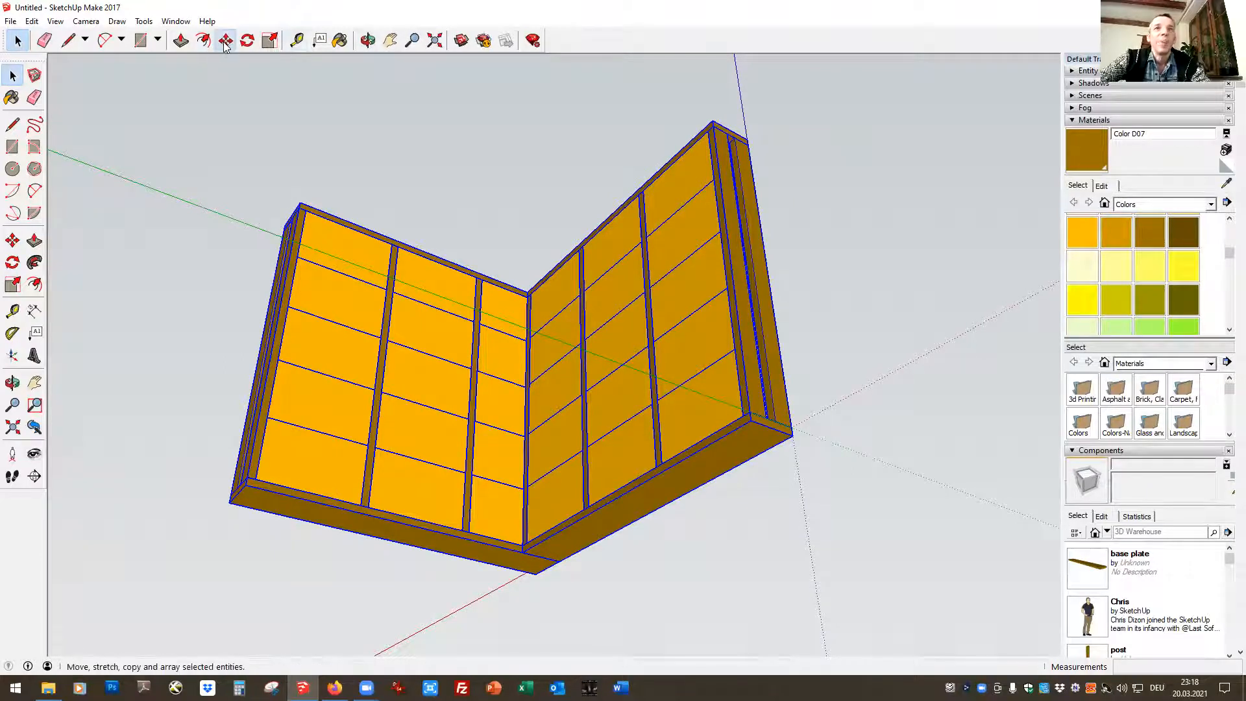
click(368, 41)
drag(231, 347, 984, 567)
drag(406, 601, 885, 624)
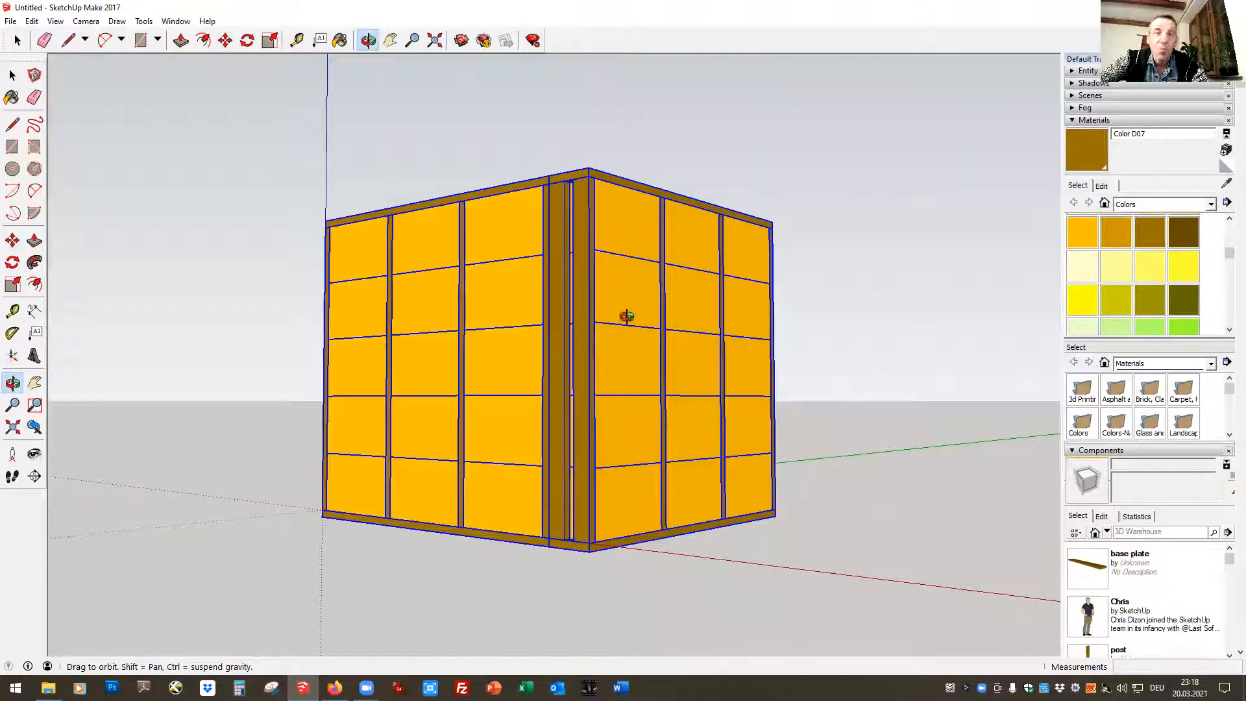
click(225, 40)
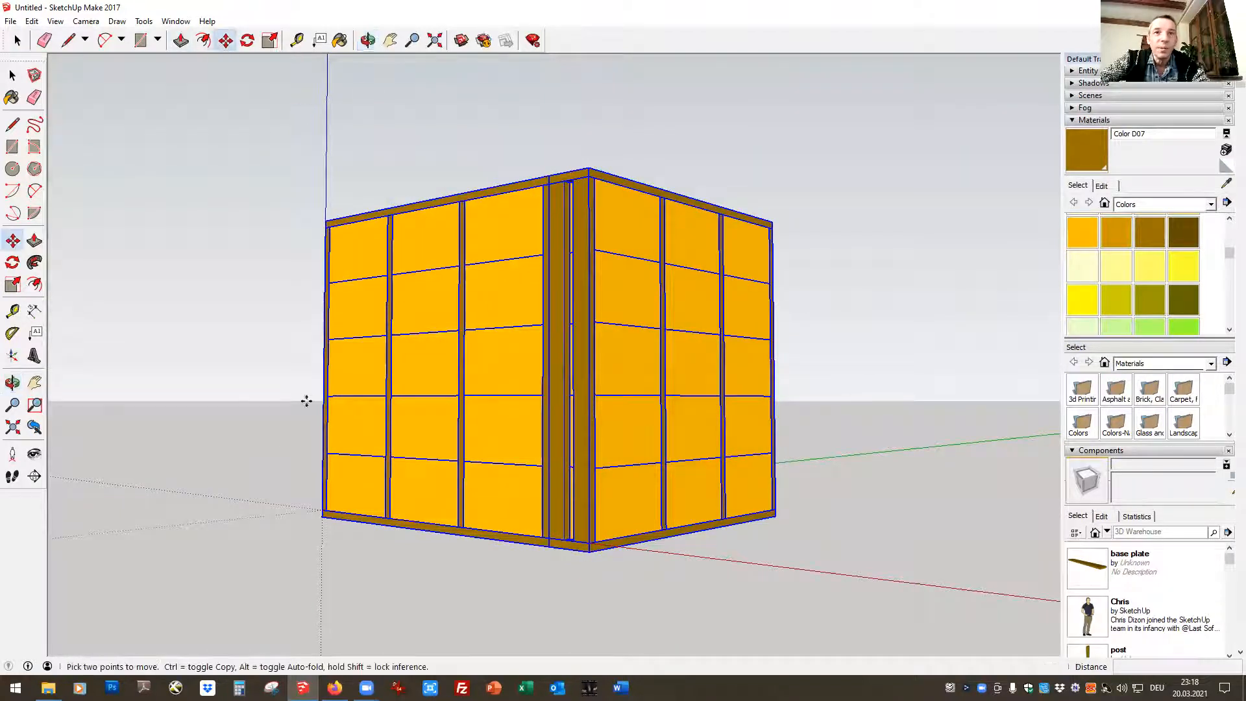
click(322, 510)
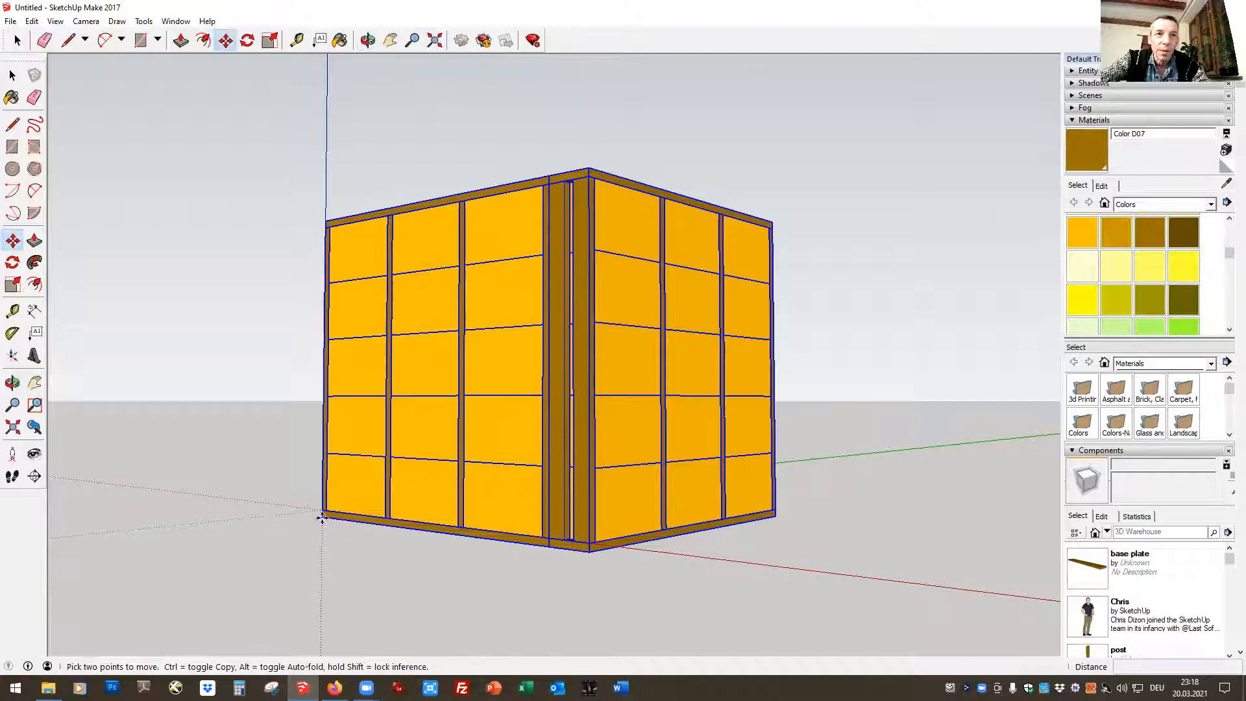
click(322, 510)
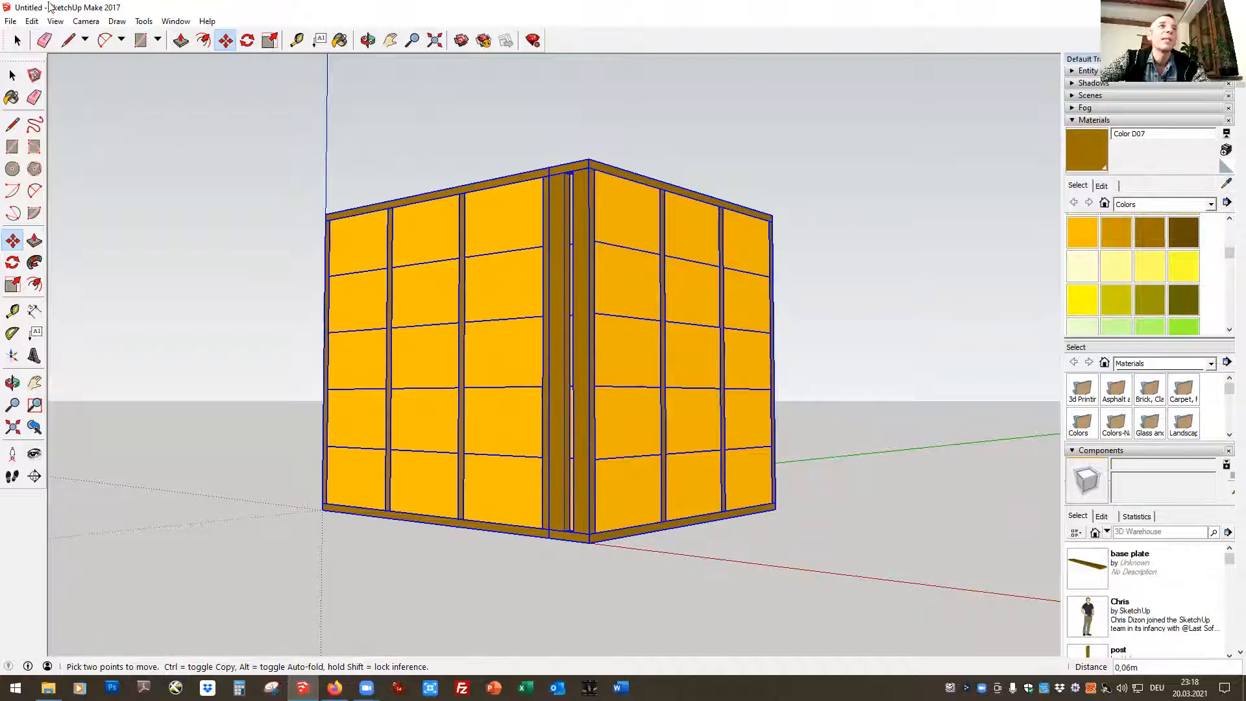
click(15, 45)
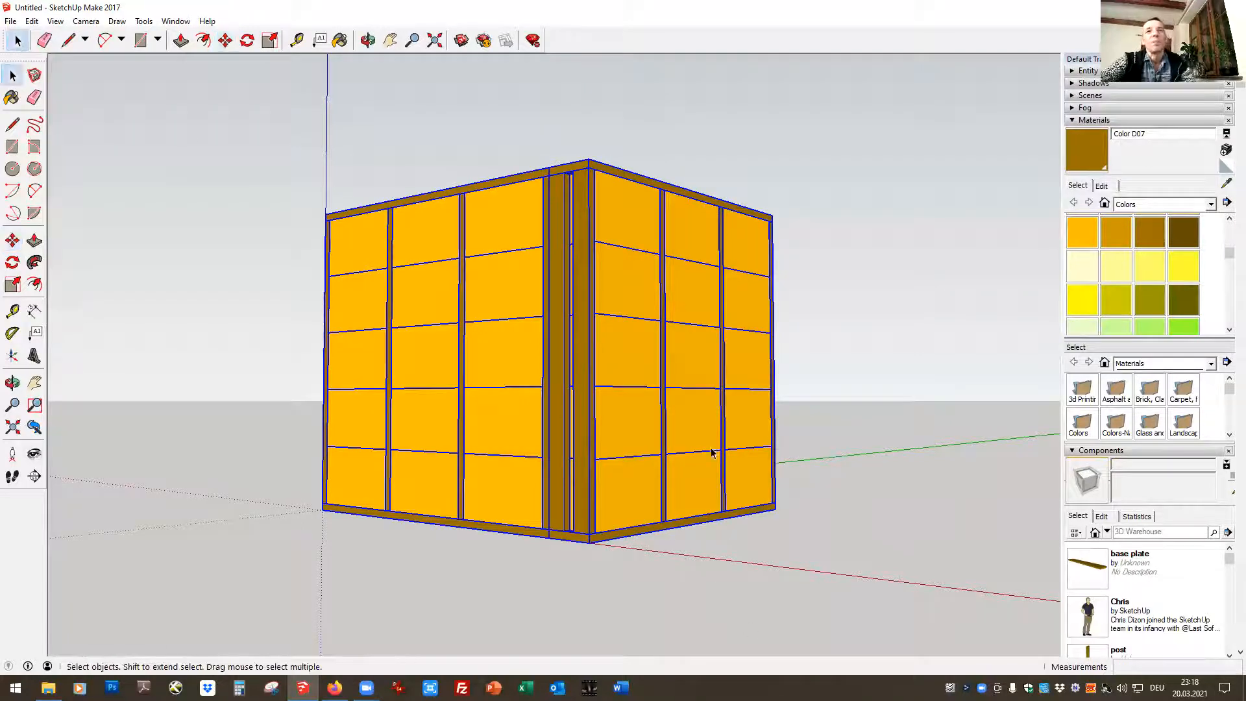
click(921, 169)
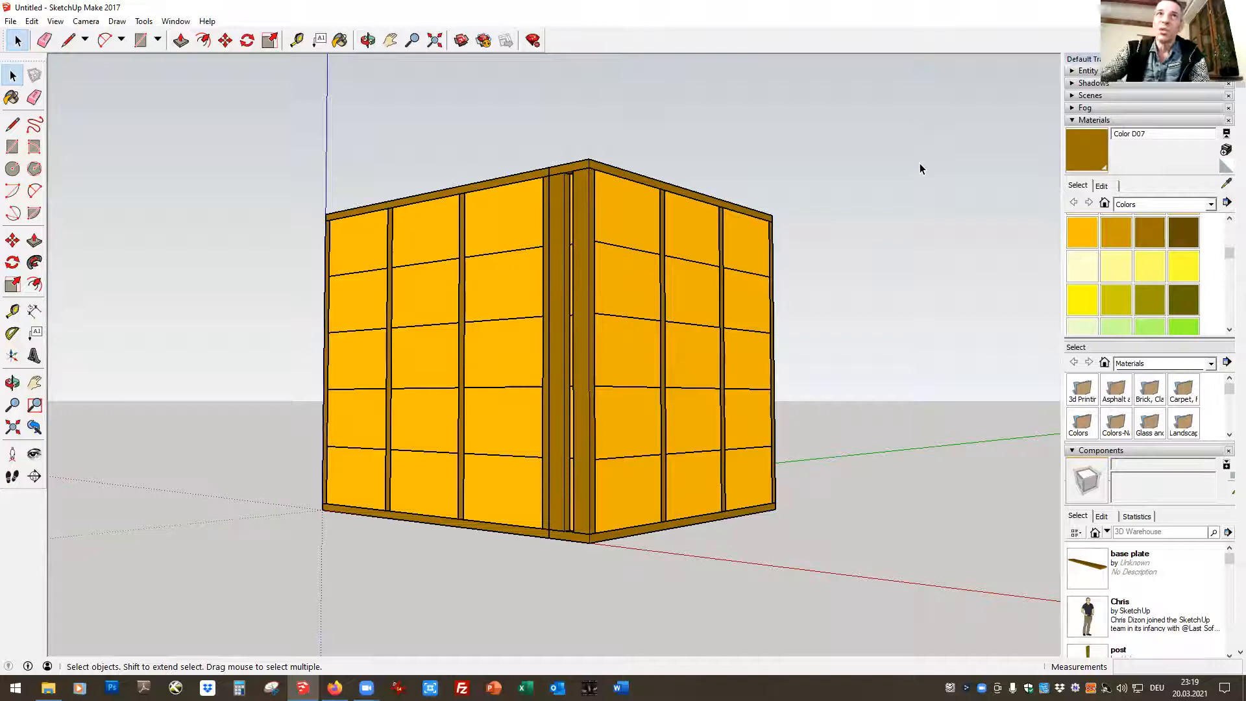
Copy the base plate on top of the green-axis wall and paste the duplicate on the ground beside that wall
click(580, 167)
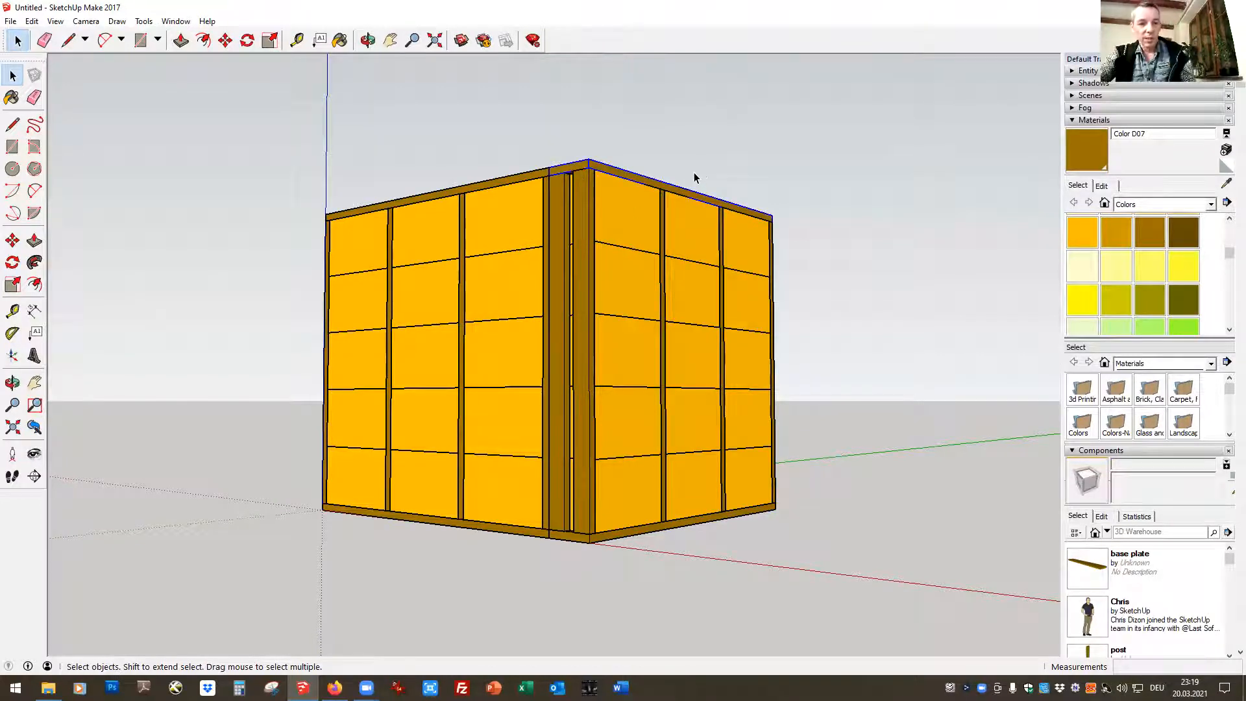
key(ctrl+v)
click(784, 545)
key(m)
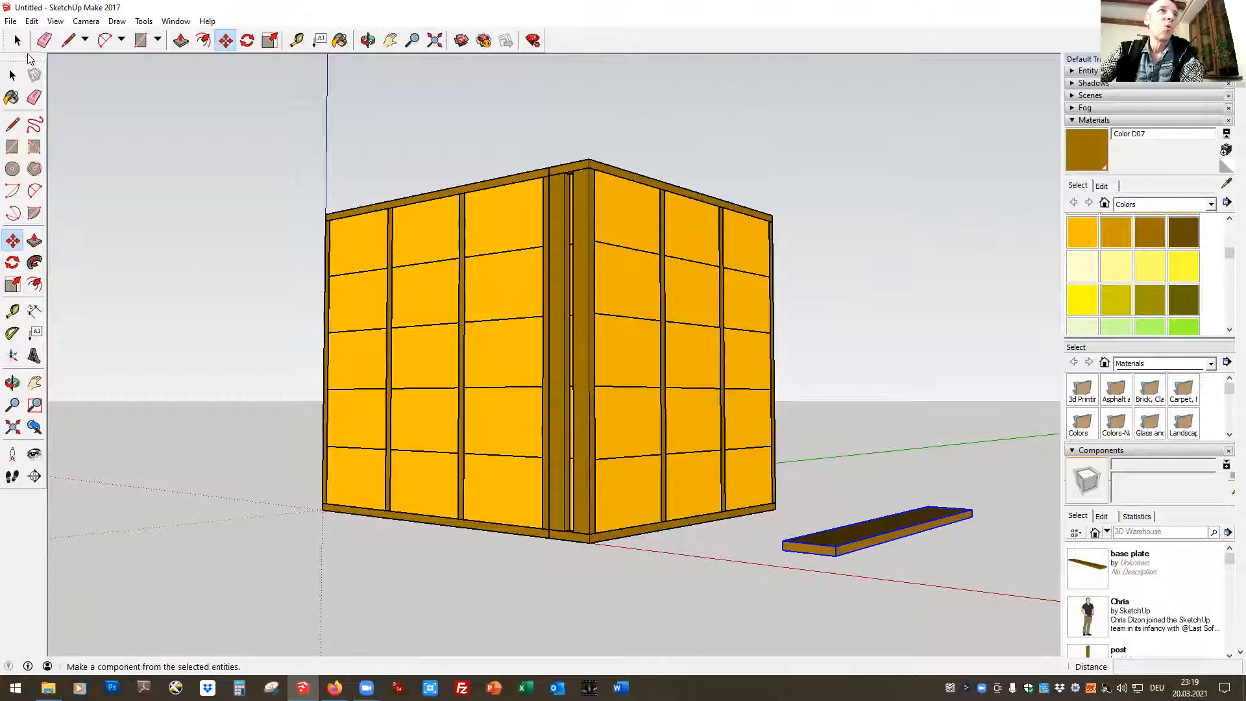
click(13, 76)
Delete the second and third straw bales from the top in the green-axis wall's middle bay to make a window opening
click(683, 366)
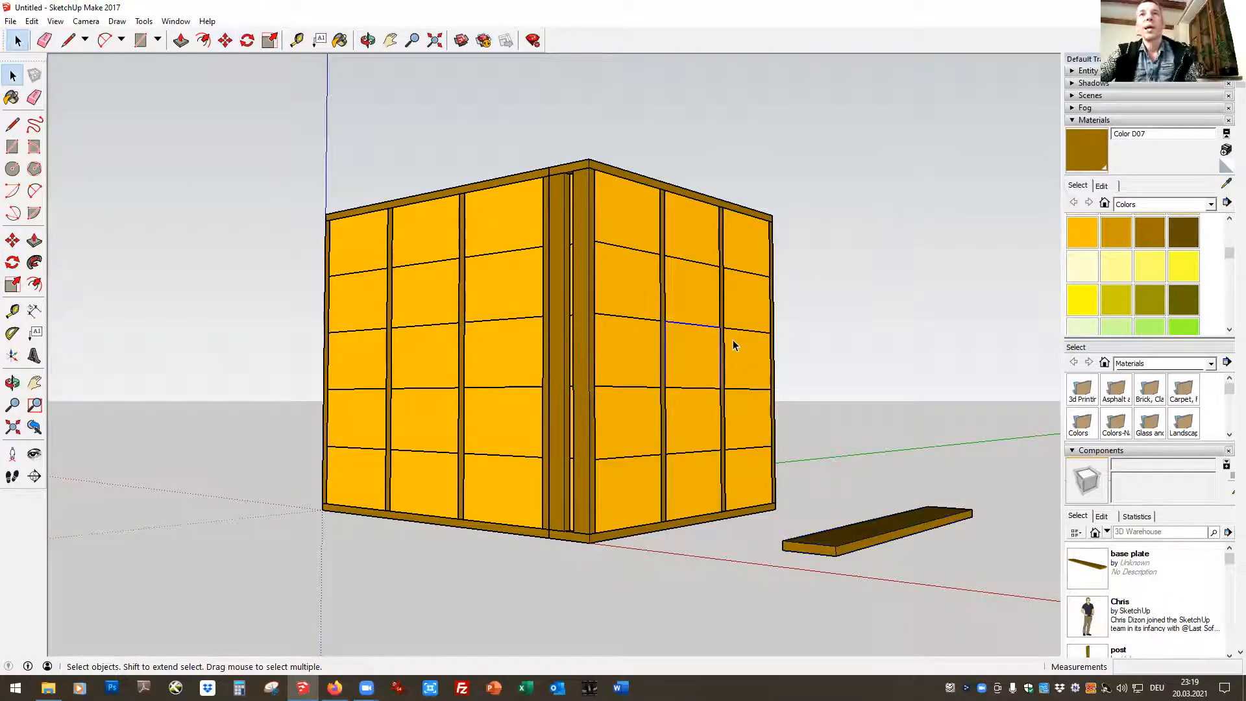
shift+click(707, 314)
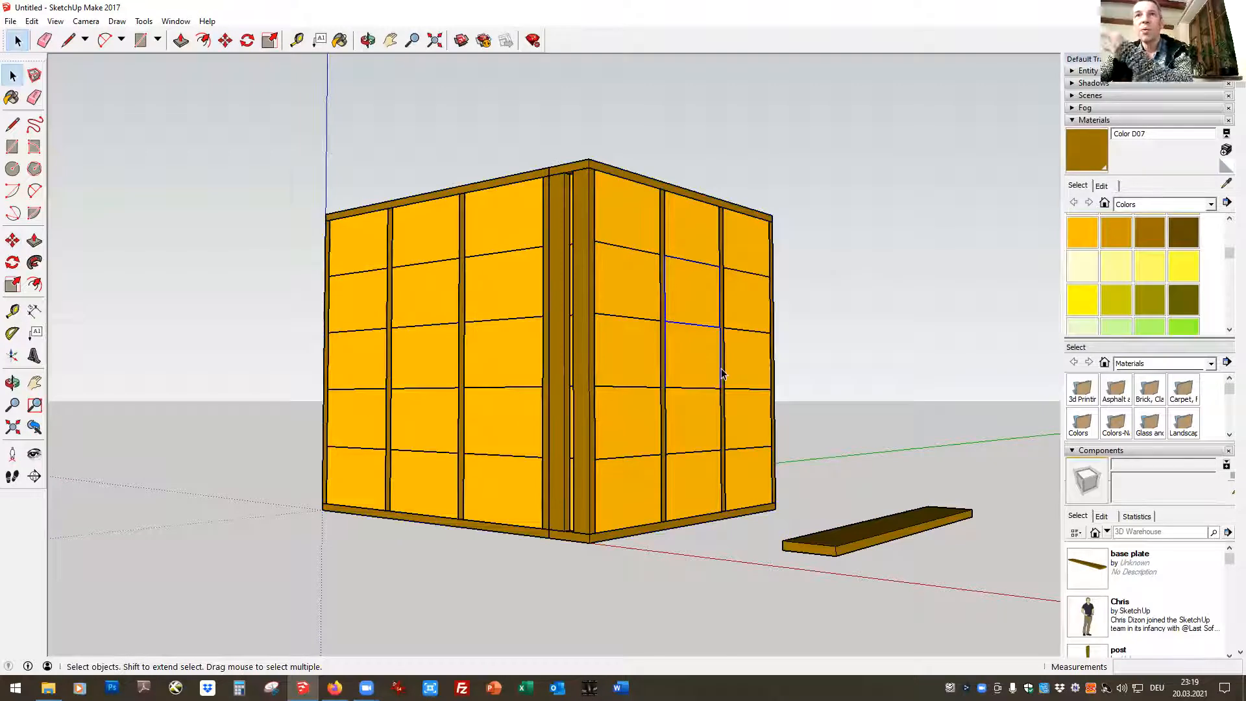
key(Delete)
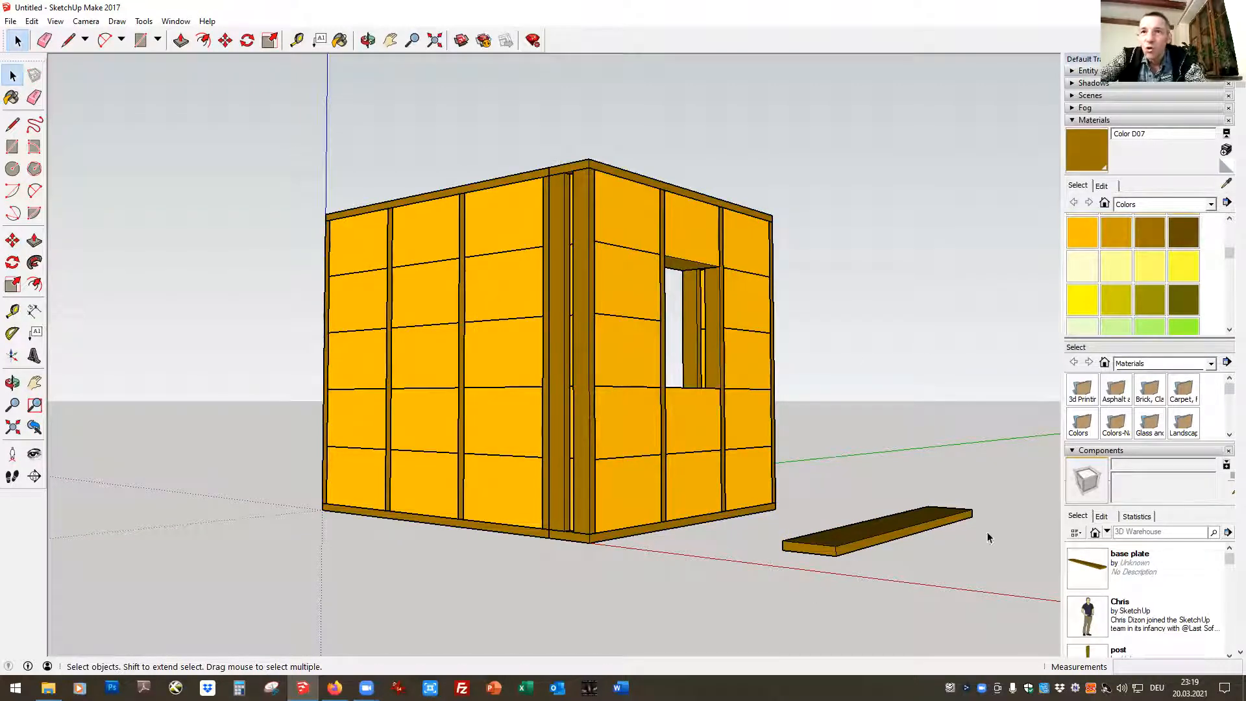
Try to shorten the loose base plate by pushing its short end in 0,30 m inside the component, undo it and close the component
click(870, 535)
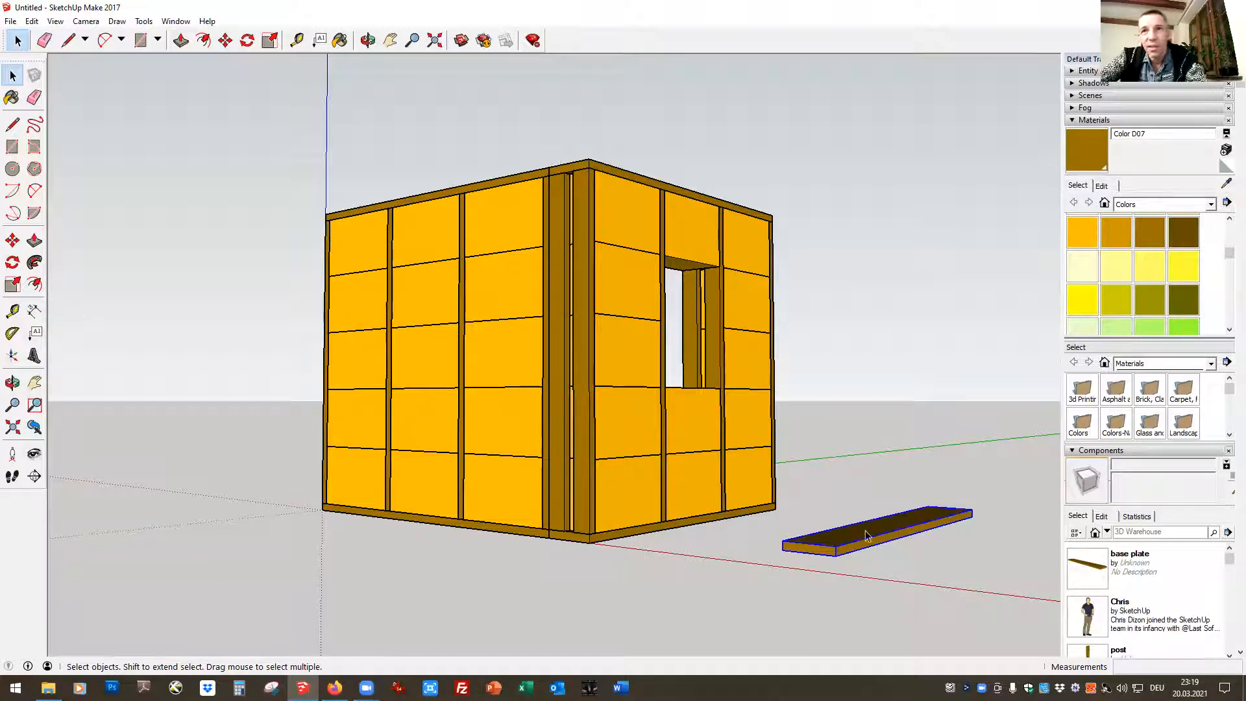
double_click(822, 553)
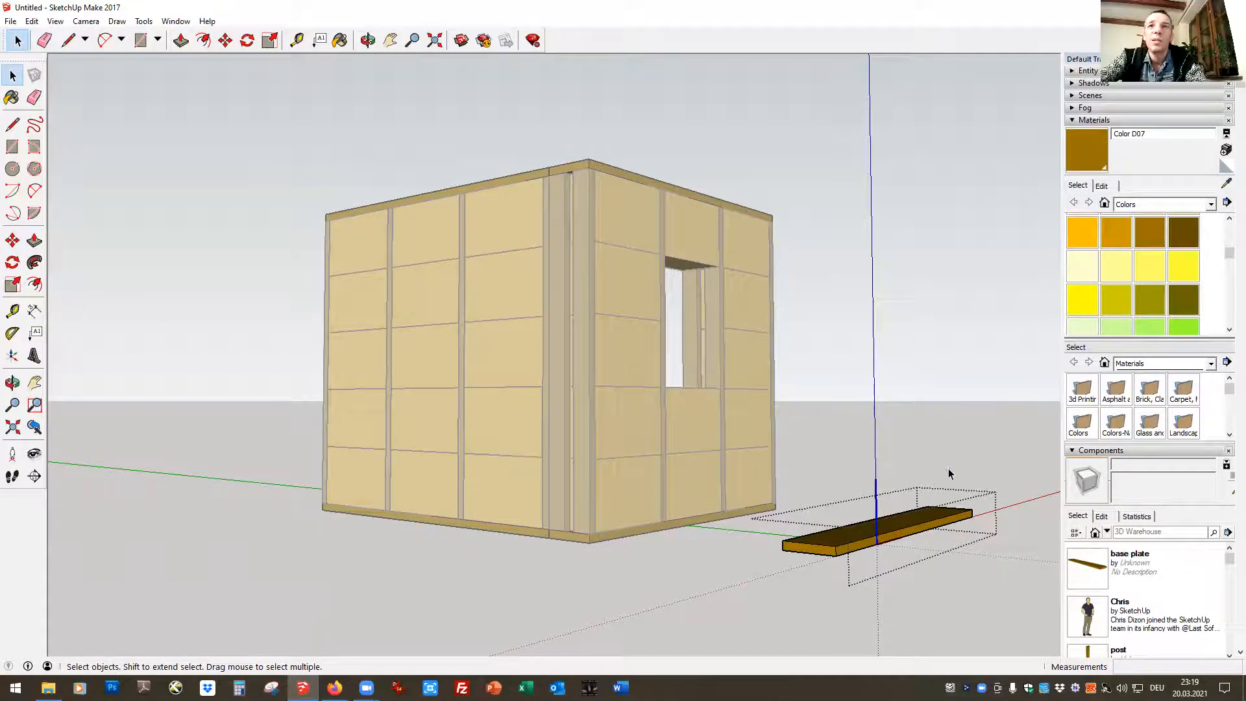
click(181, 39)
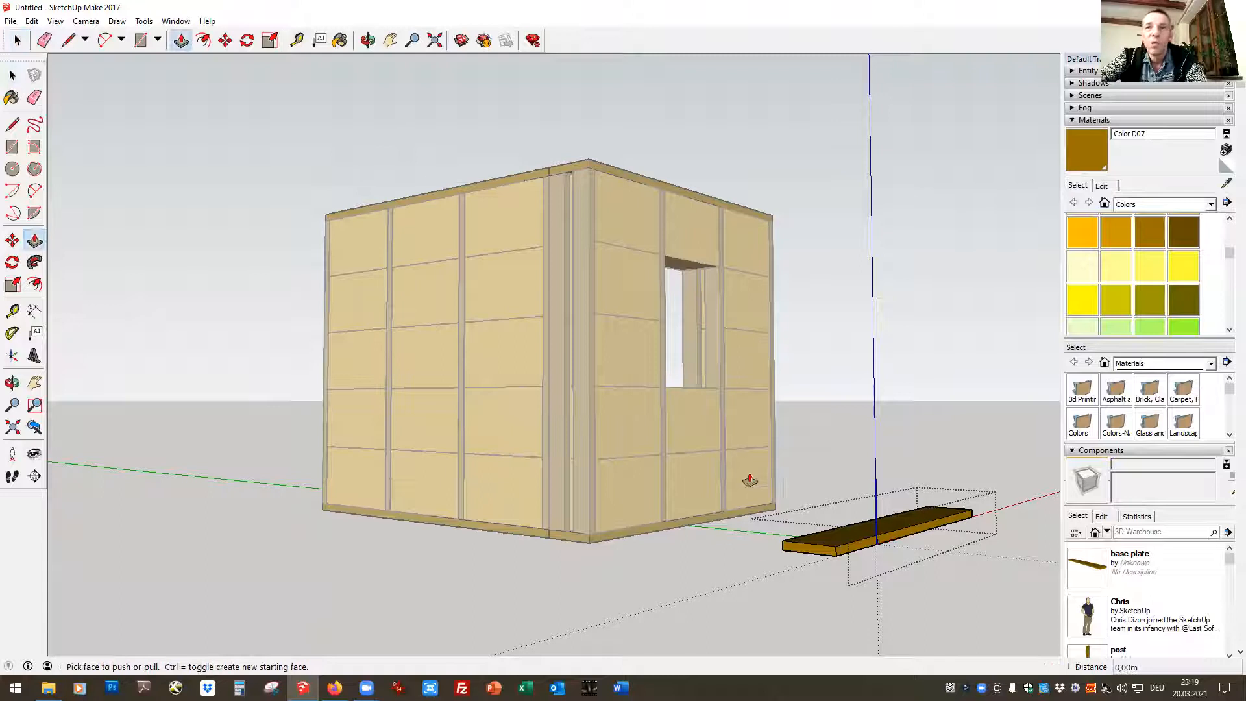
drag(805, 556, 832, 559)
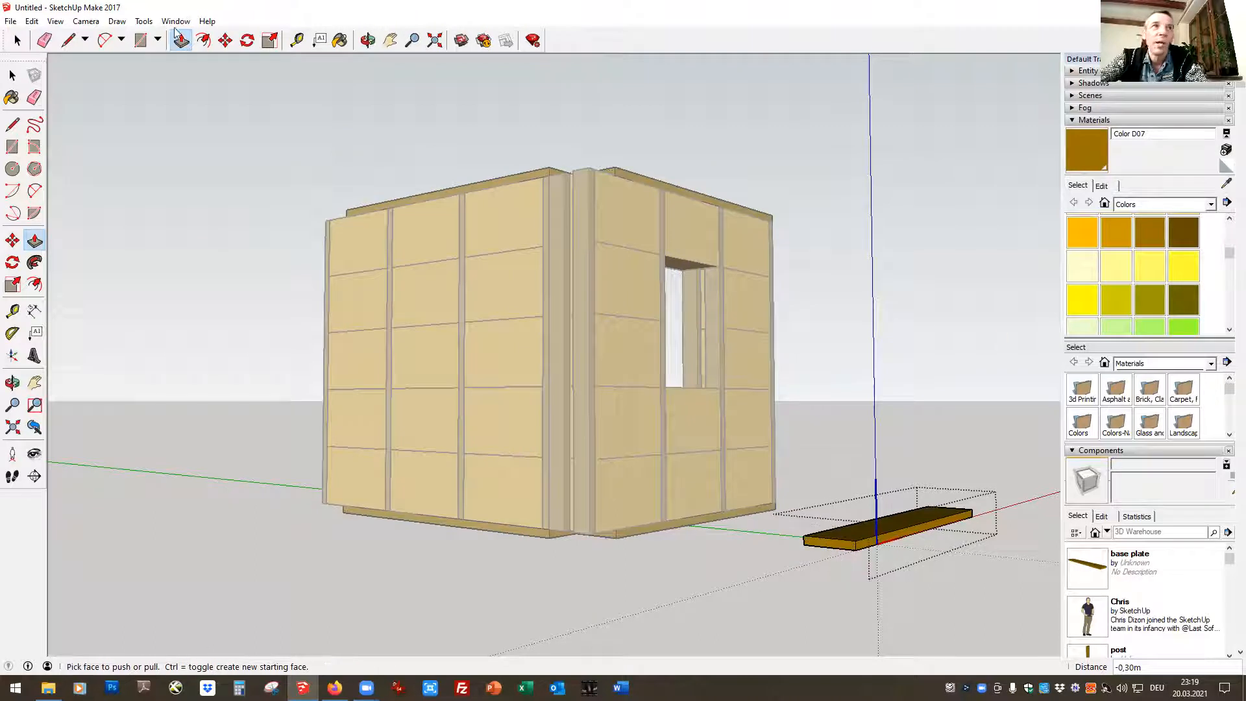
click(33, 22)
click(65, 36)
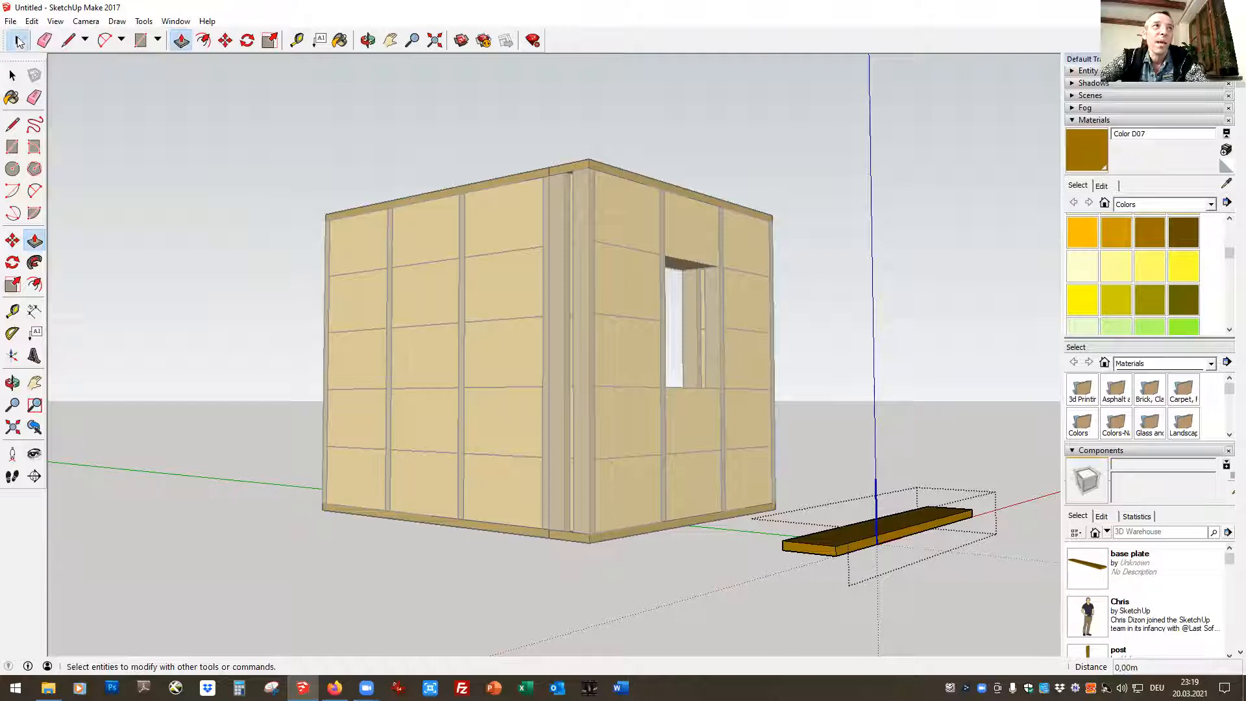
click(18, 40)
click(625, 574)
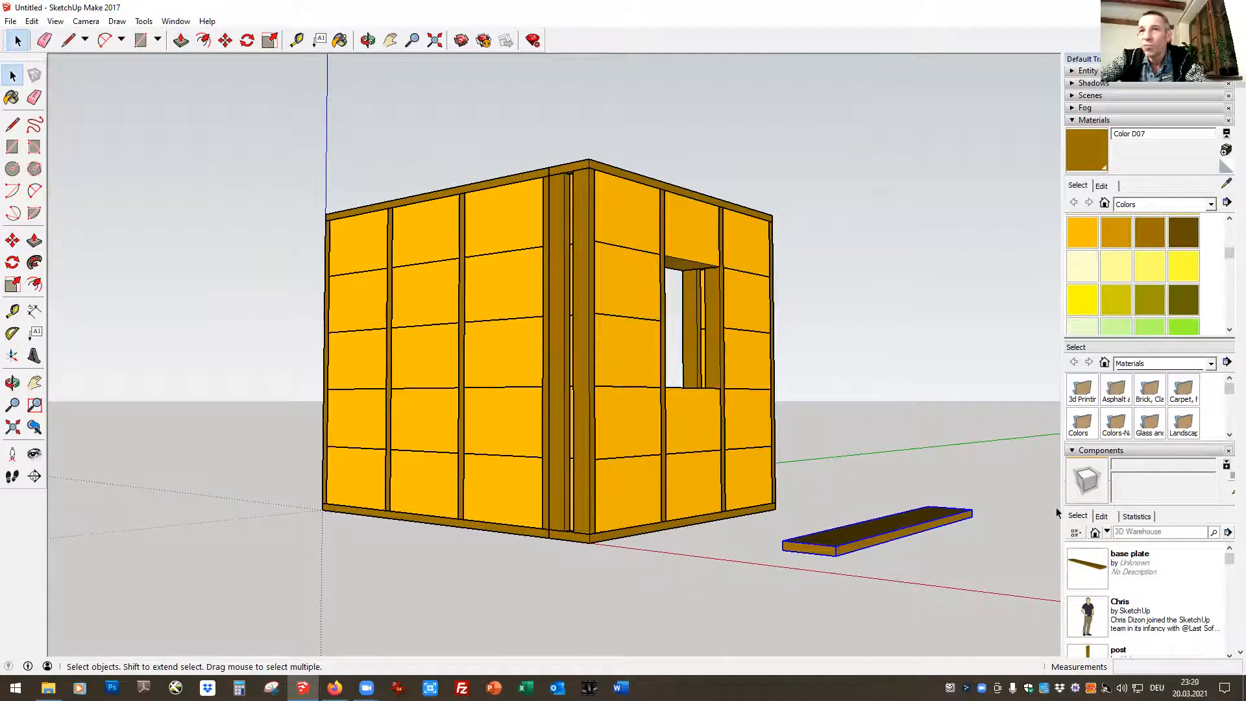
Make the loose base plate unique and shorten it by pushing its short end in about 1,95 m inside the component
right_click(836, 546)
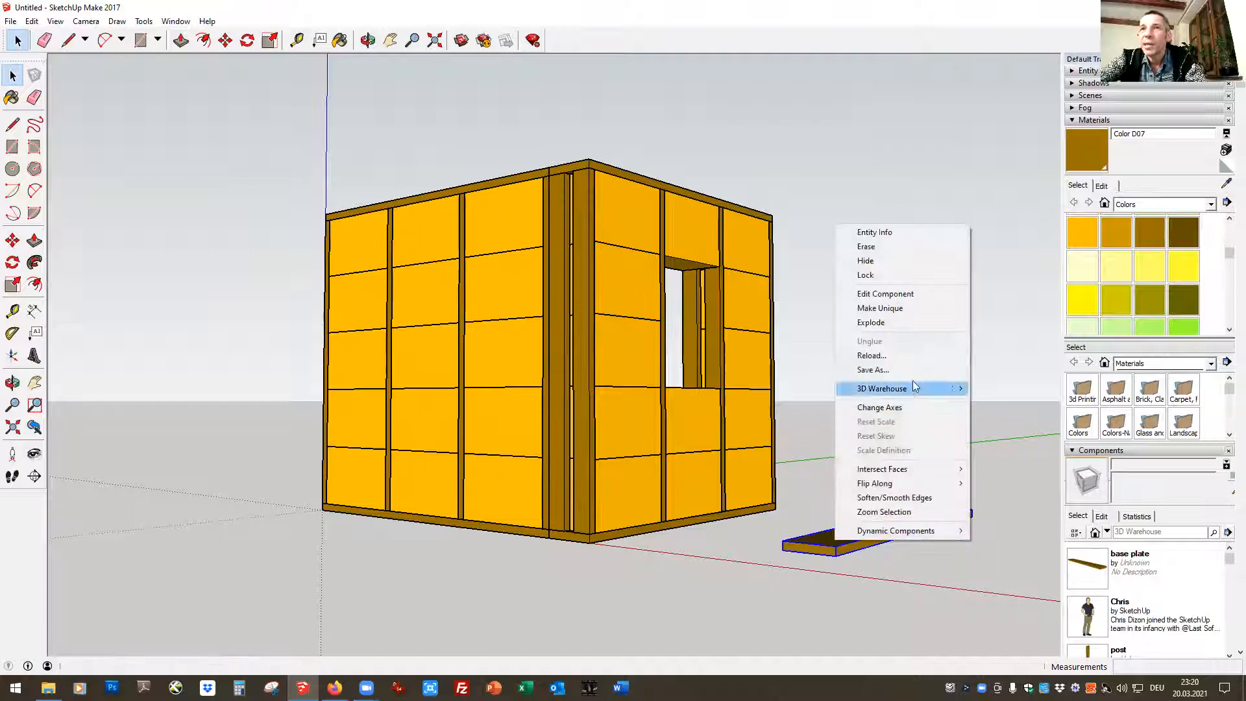
click(890, 322)
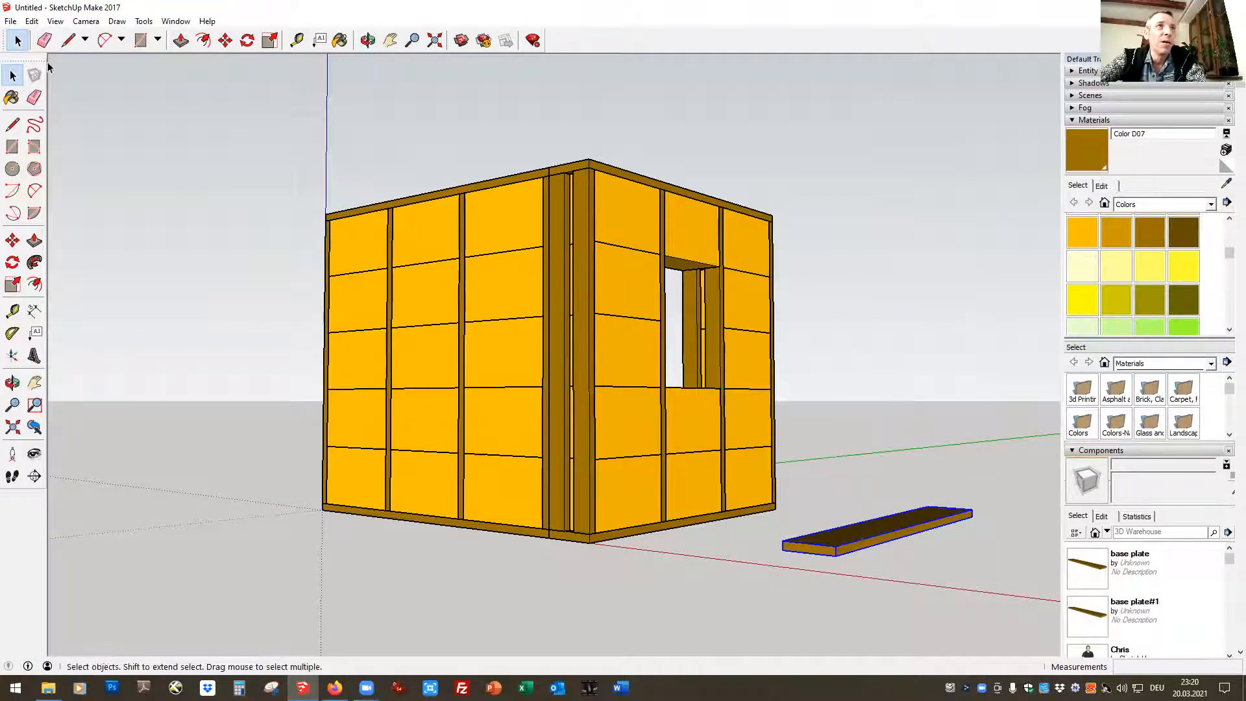
double_click(895, 542)
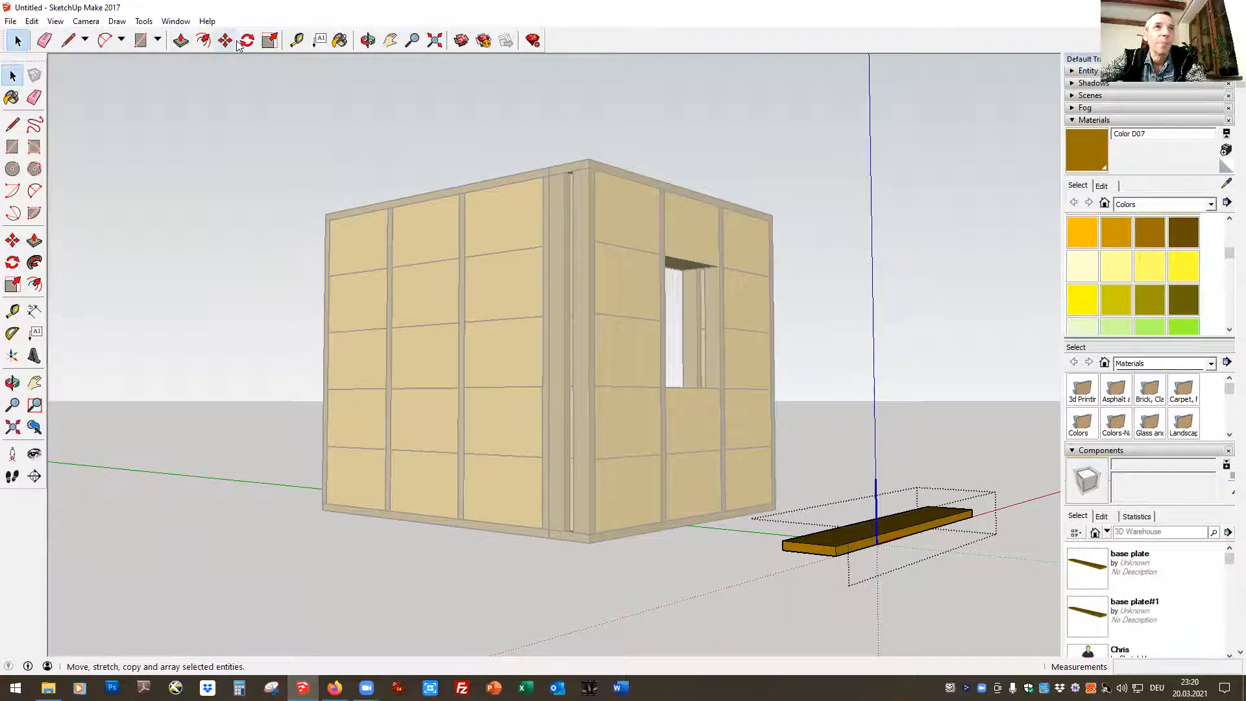
click(181, 41)
drag(792, 550, 915, 530)
click(17, 40)
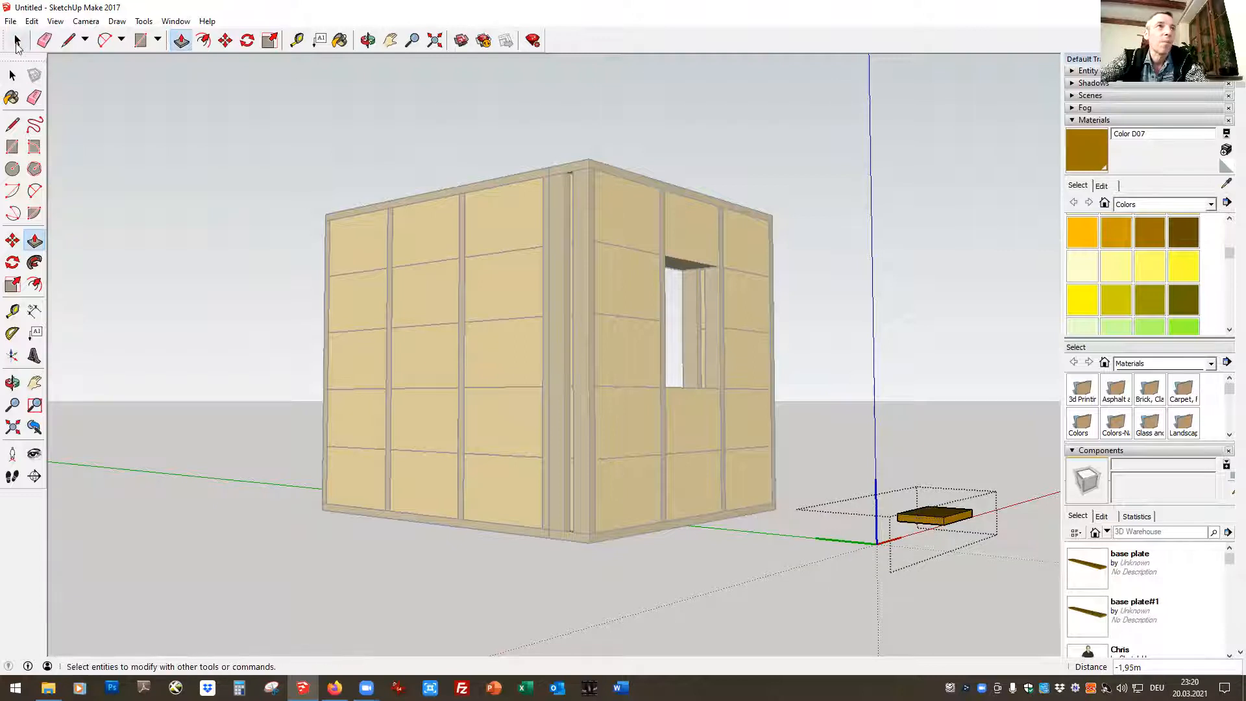
click(200, 147)
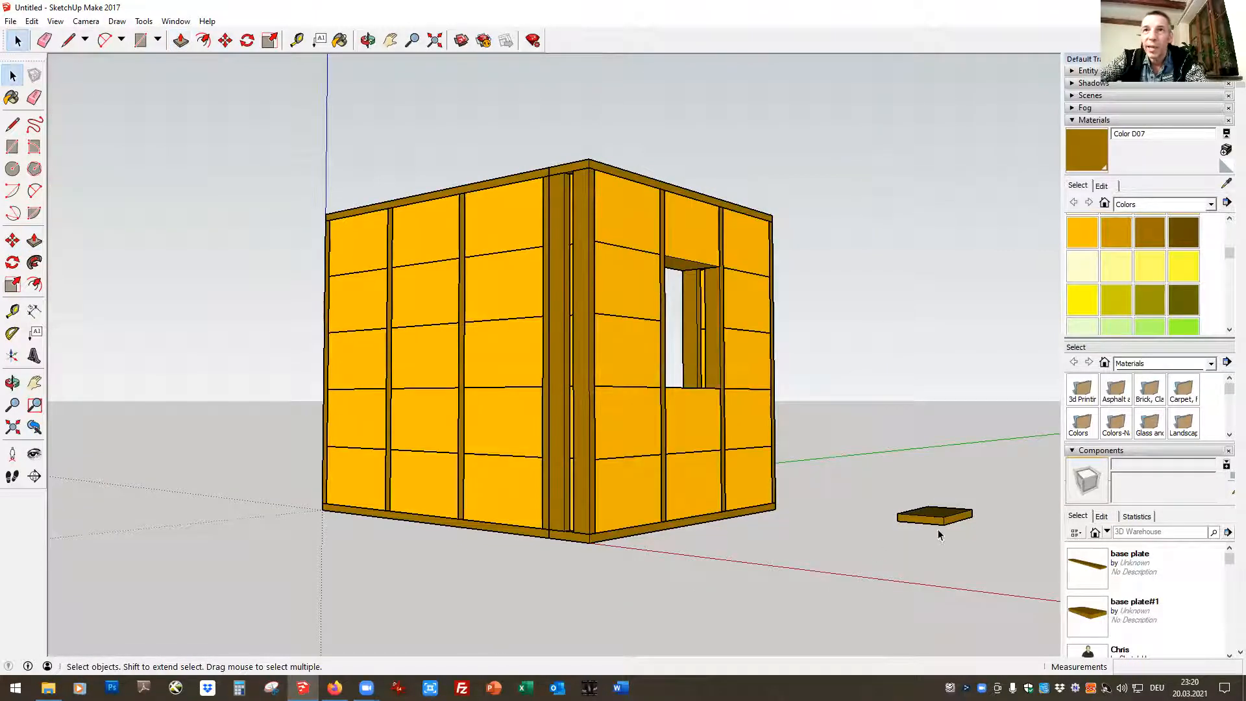
Move the shortened plate by its lower outer corner into the window opening, resting on the bale below as a sill
click(225, 41)
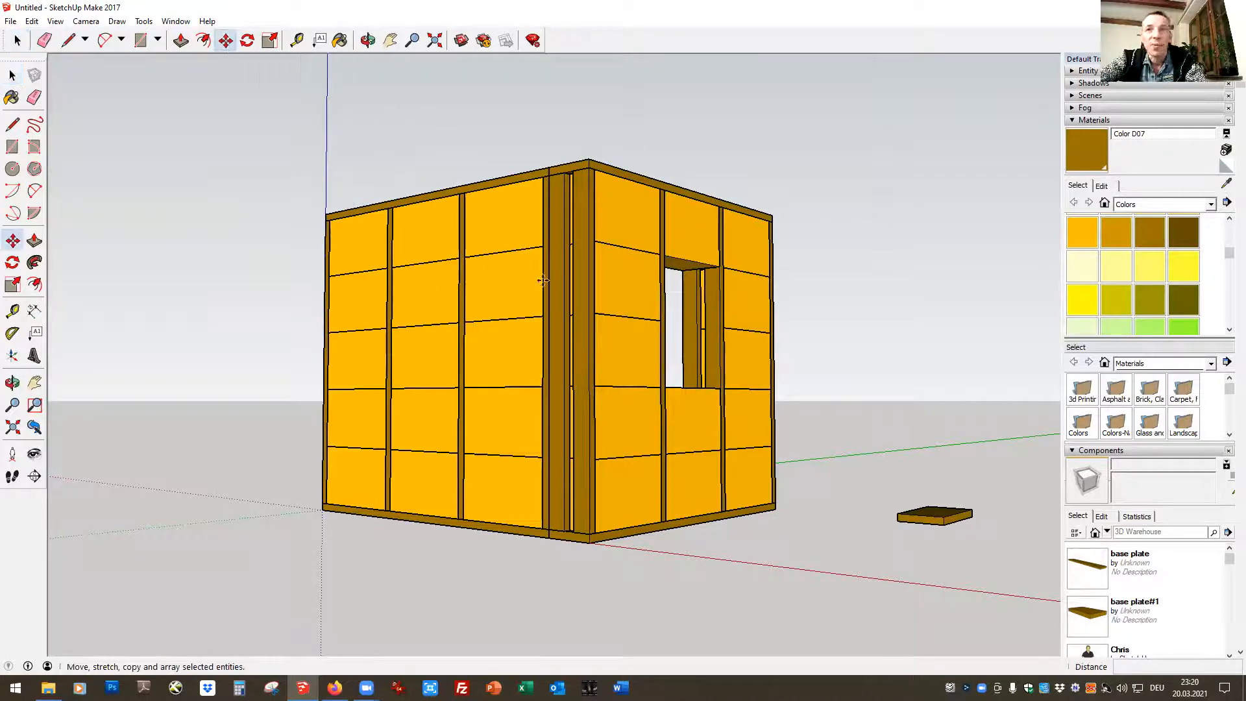
click(972, 517)
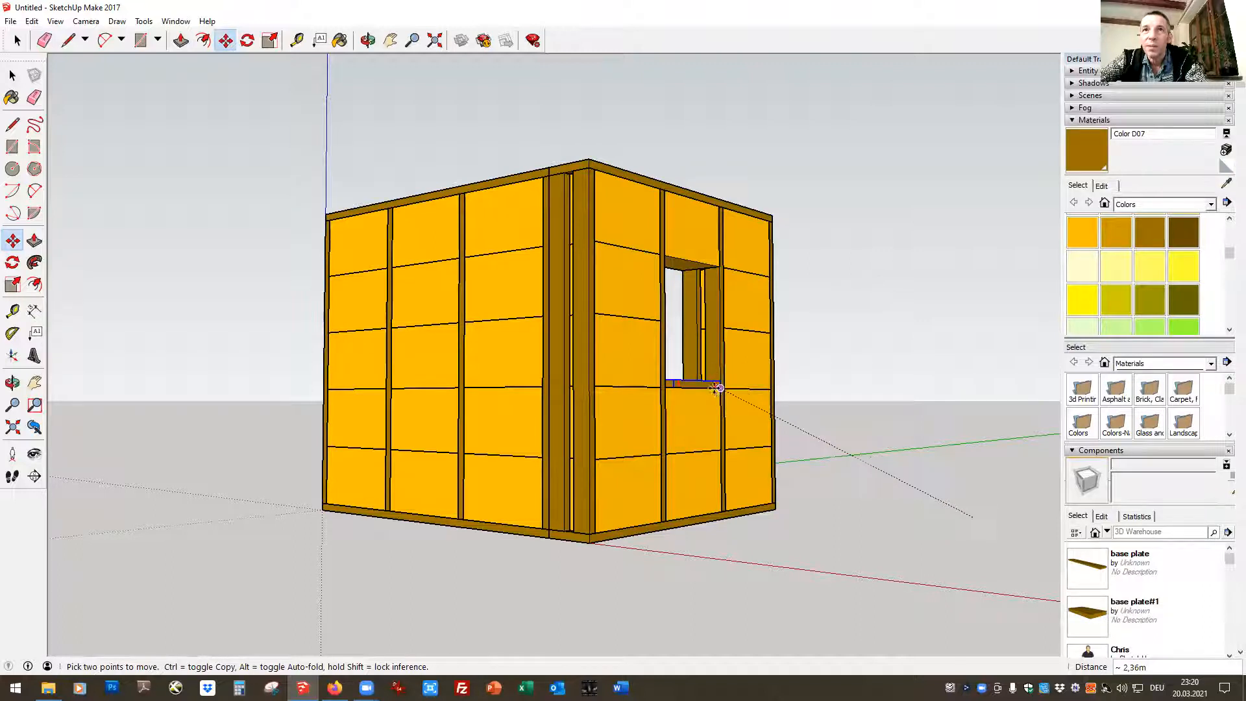
click(718, 386)
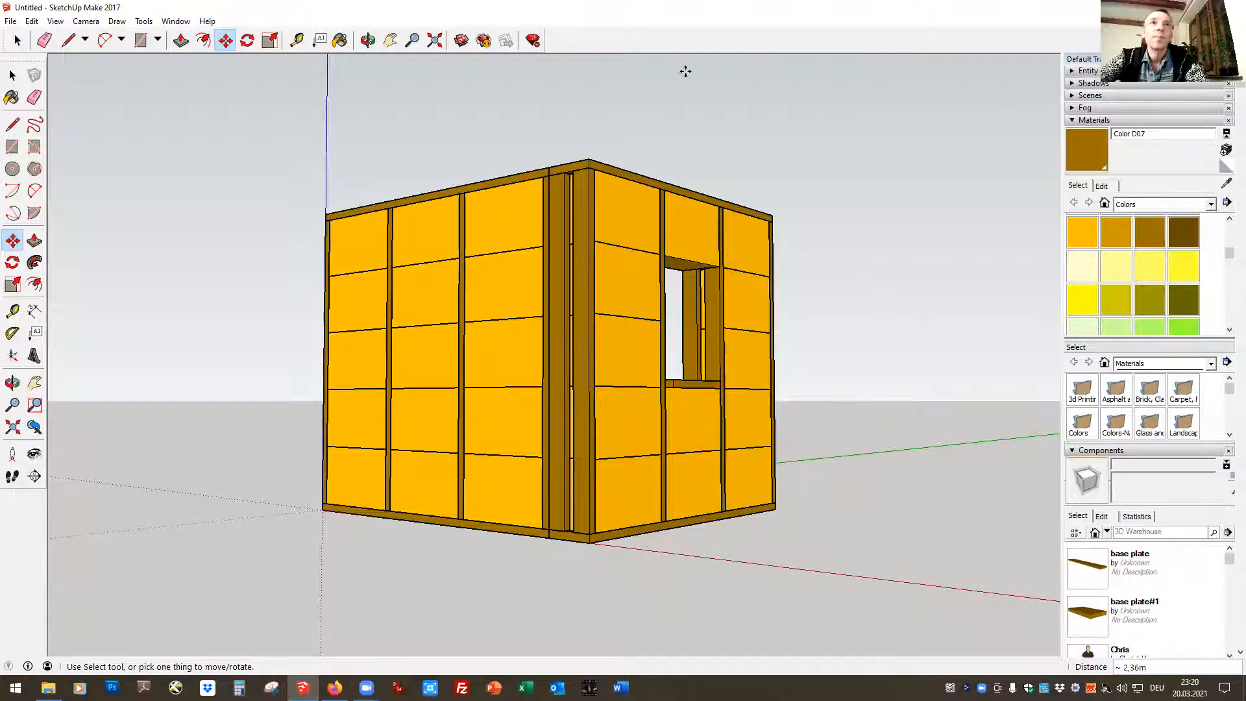
Extend the sill plate's short end inside its component until it meets the window post nearer the wall corner
key(o)
drag(787, 419, 649, 607)
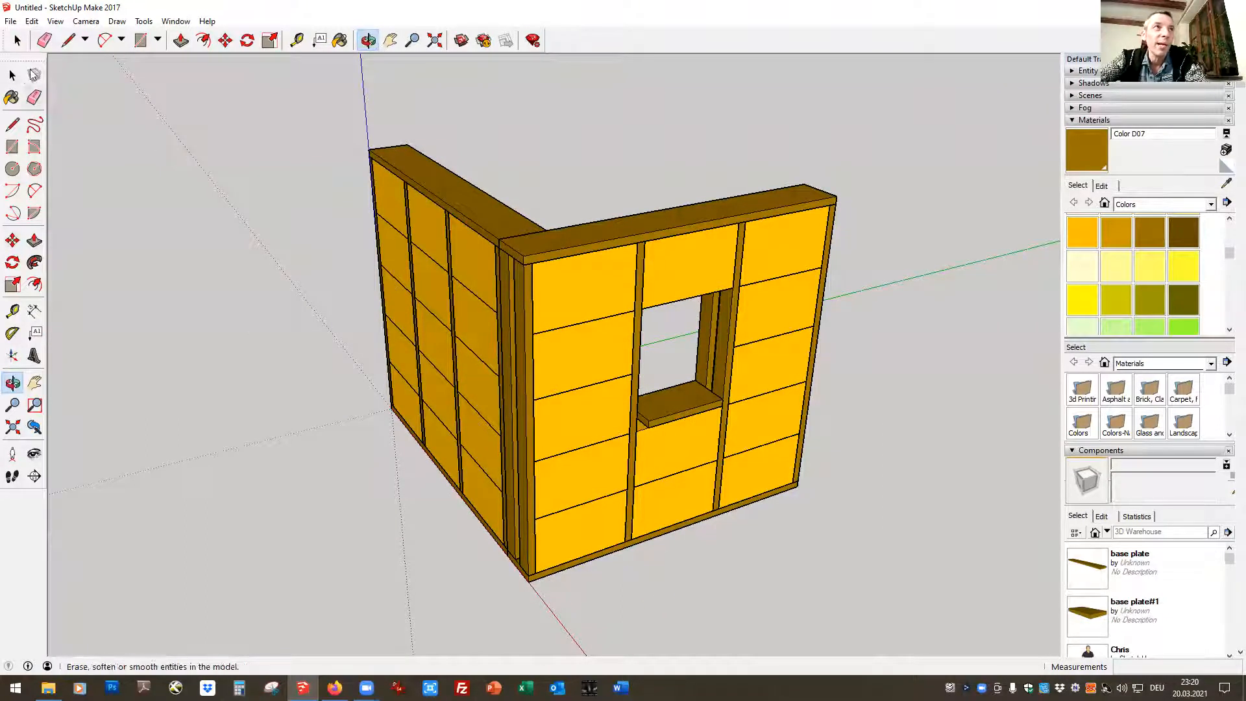
click(17, 42)
double_click(692, 405)
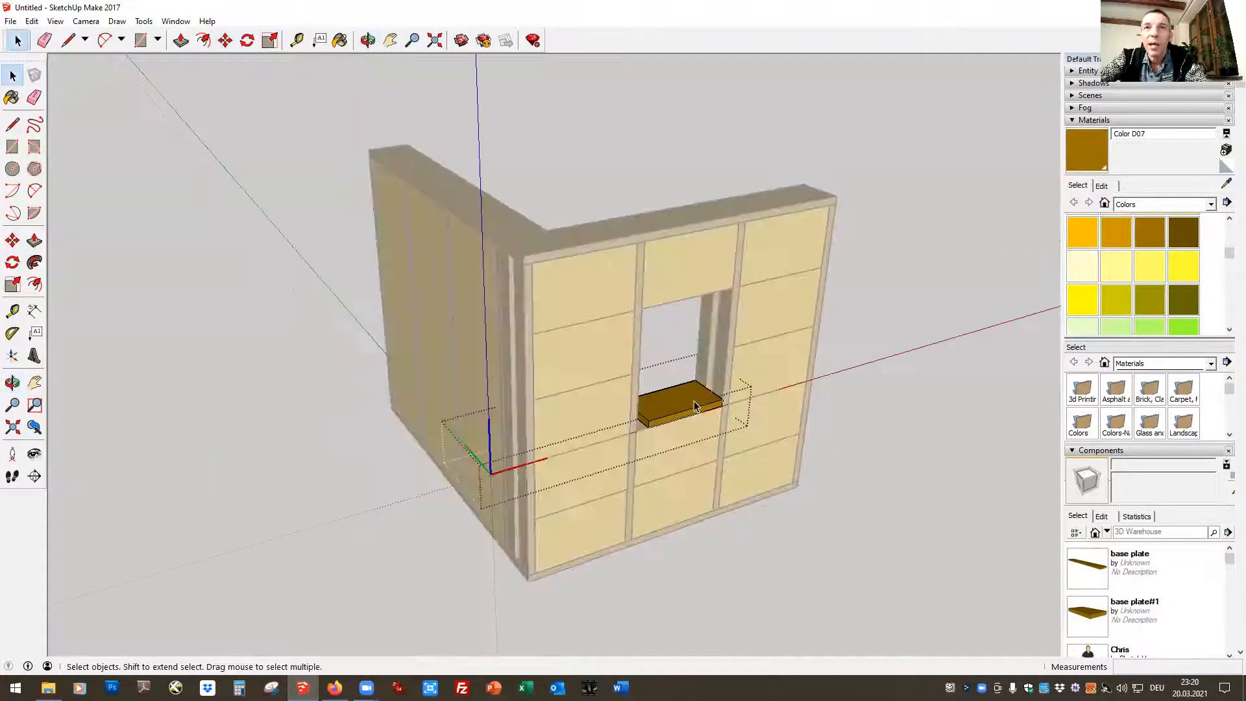
click(181, 40)
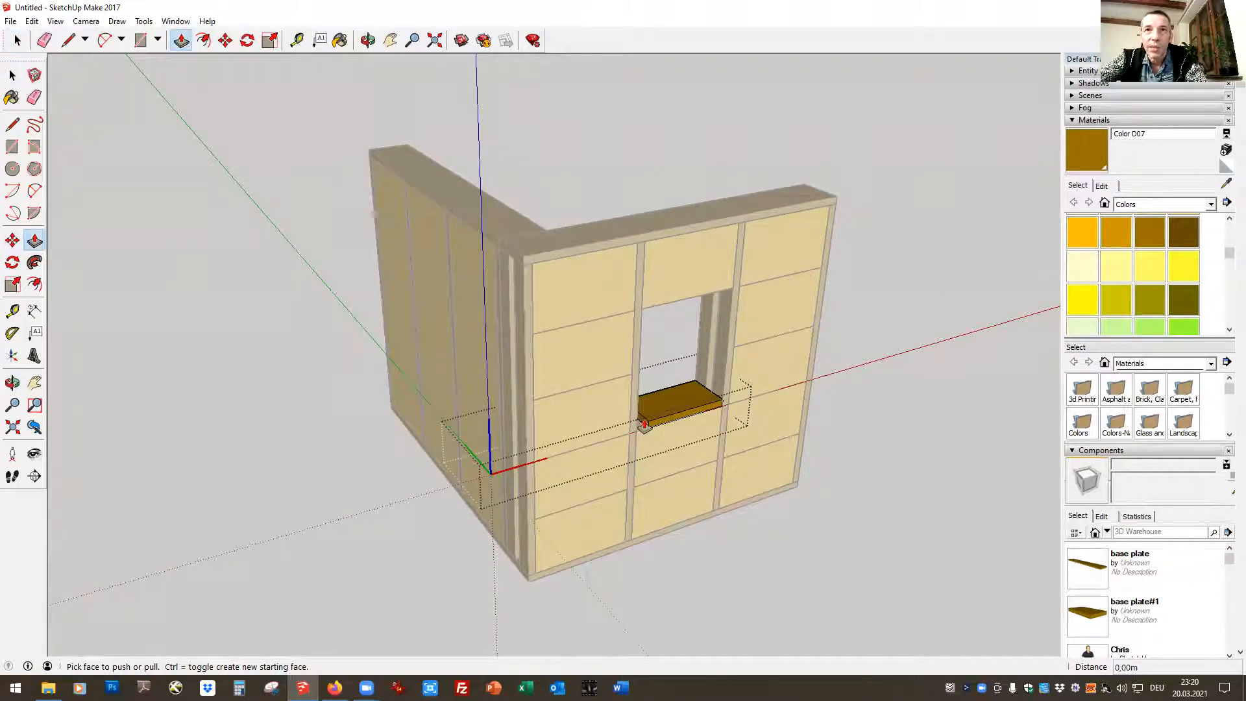
click(645, 425)
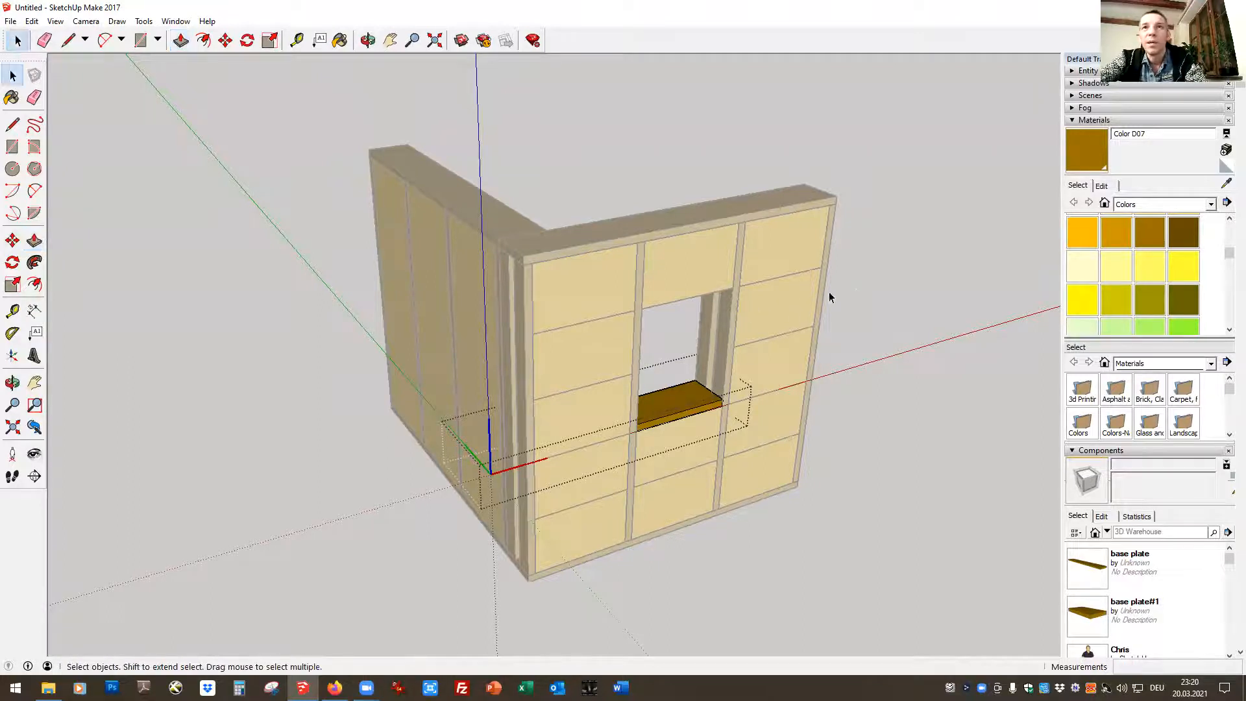
click(902, 453)
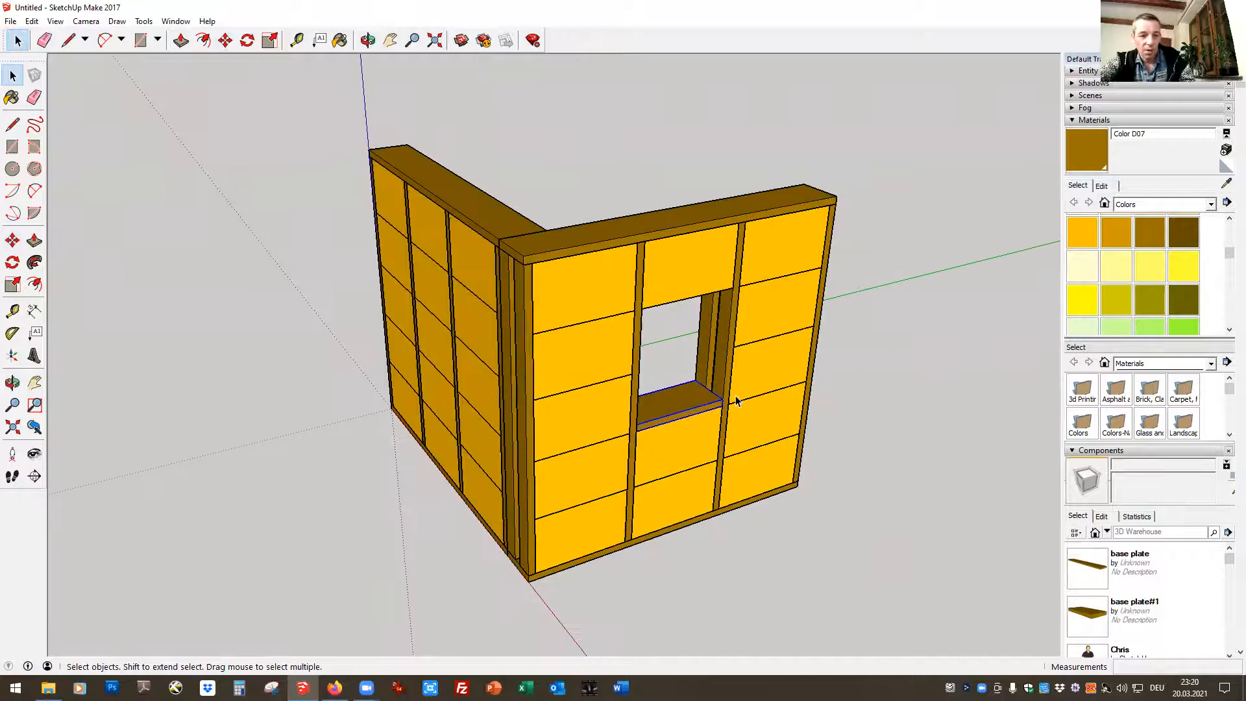
Paste a copy of the sill plate beside the wall and move it into the window opening directly under the top bale
key(ctrl+v)
click(908, 507)
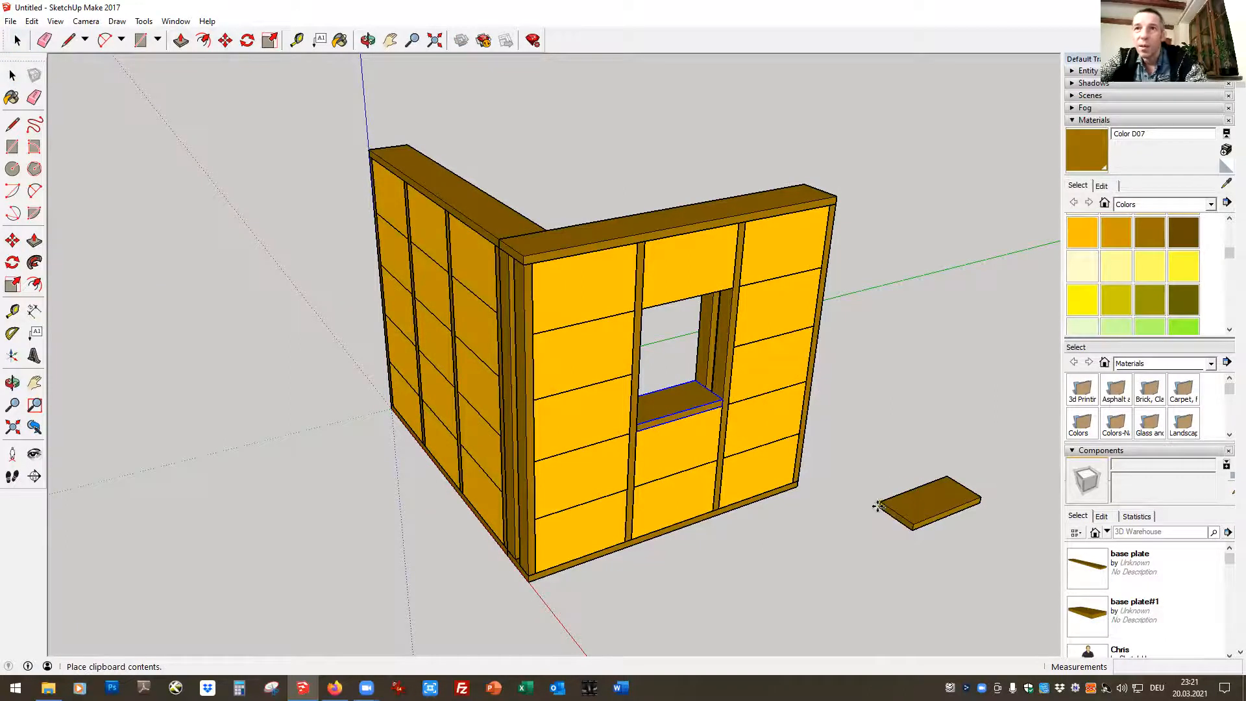
key(m)
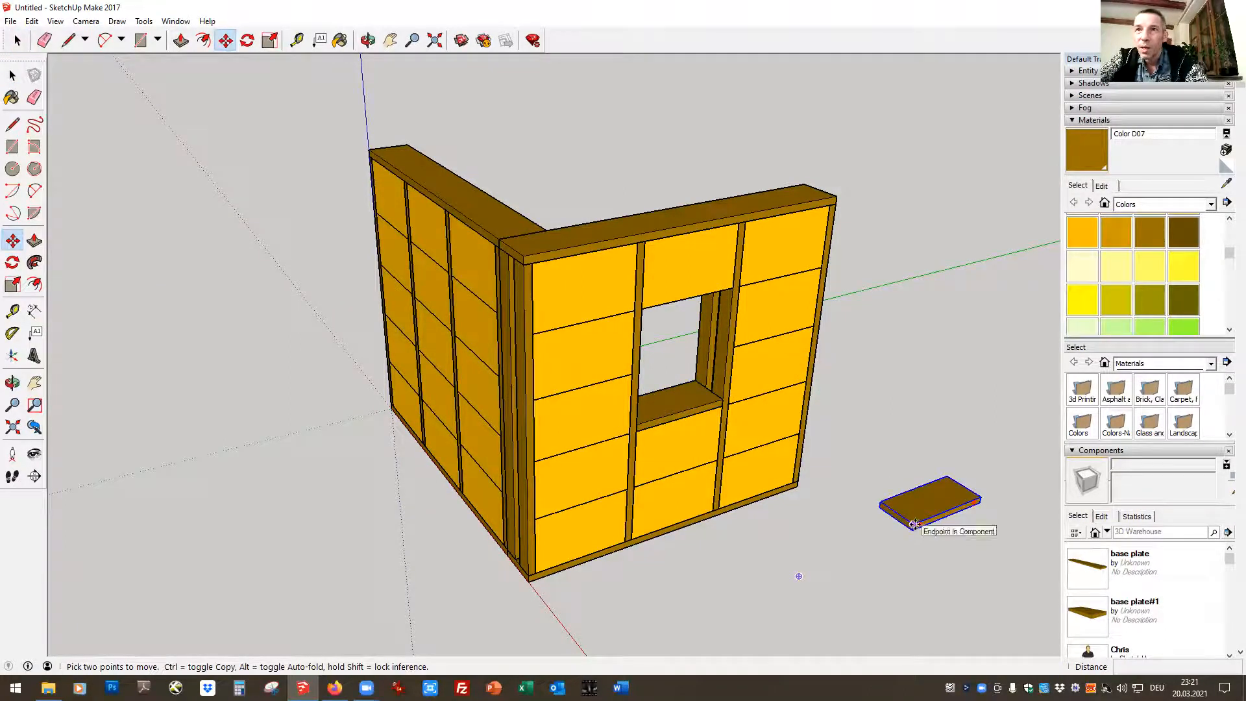
click(913, 524)
click(640, 309)
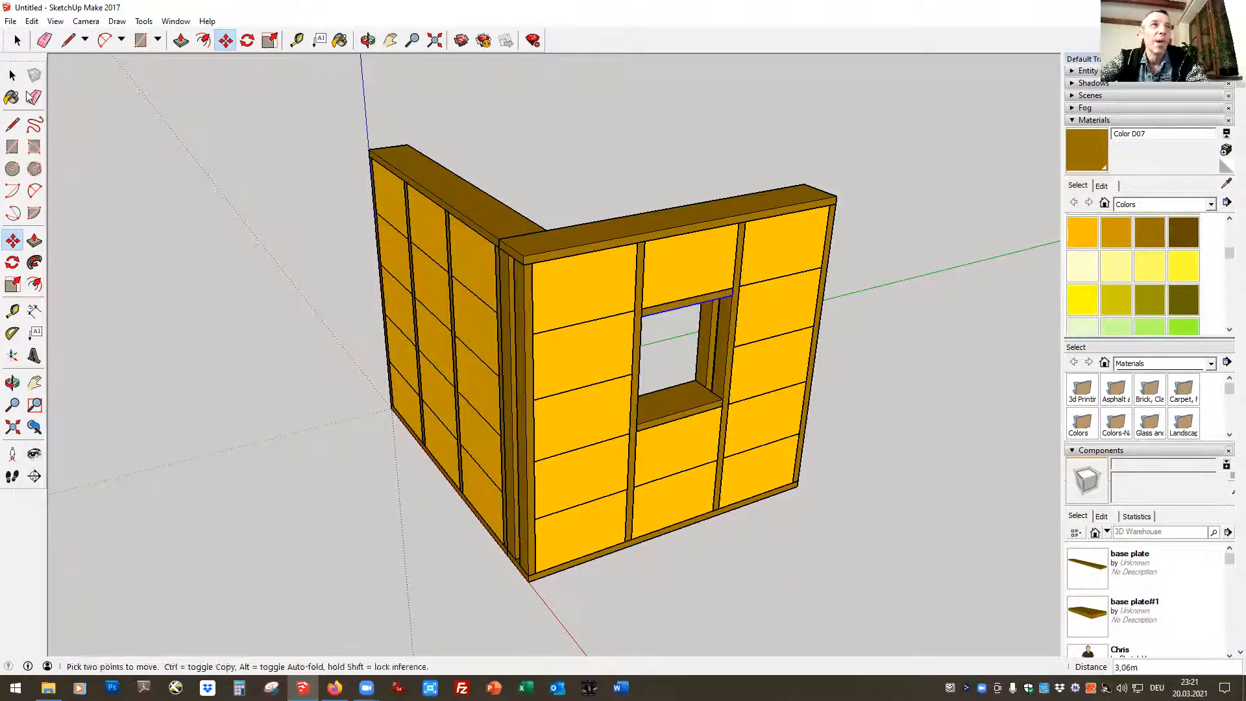
click(17, 40)
click(845, 330)
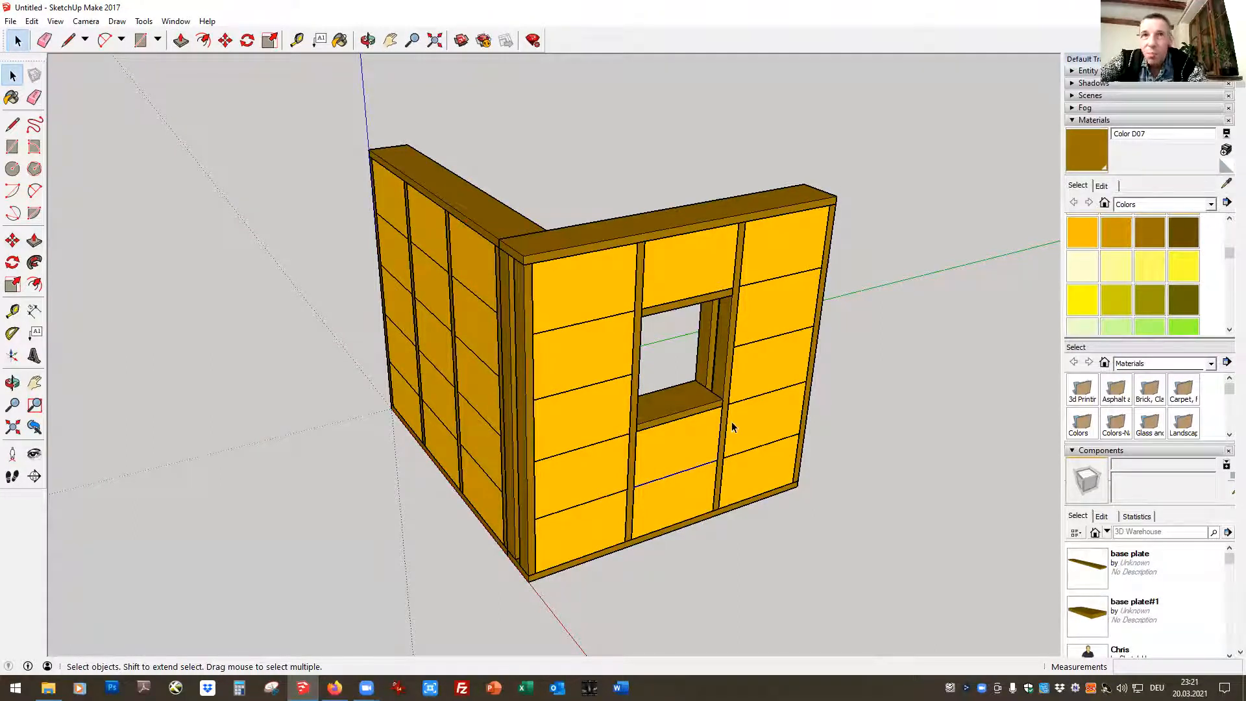
Make the straw bale directly below the window sill a unique component
double_click(694, 436)
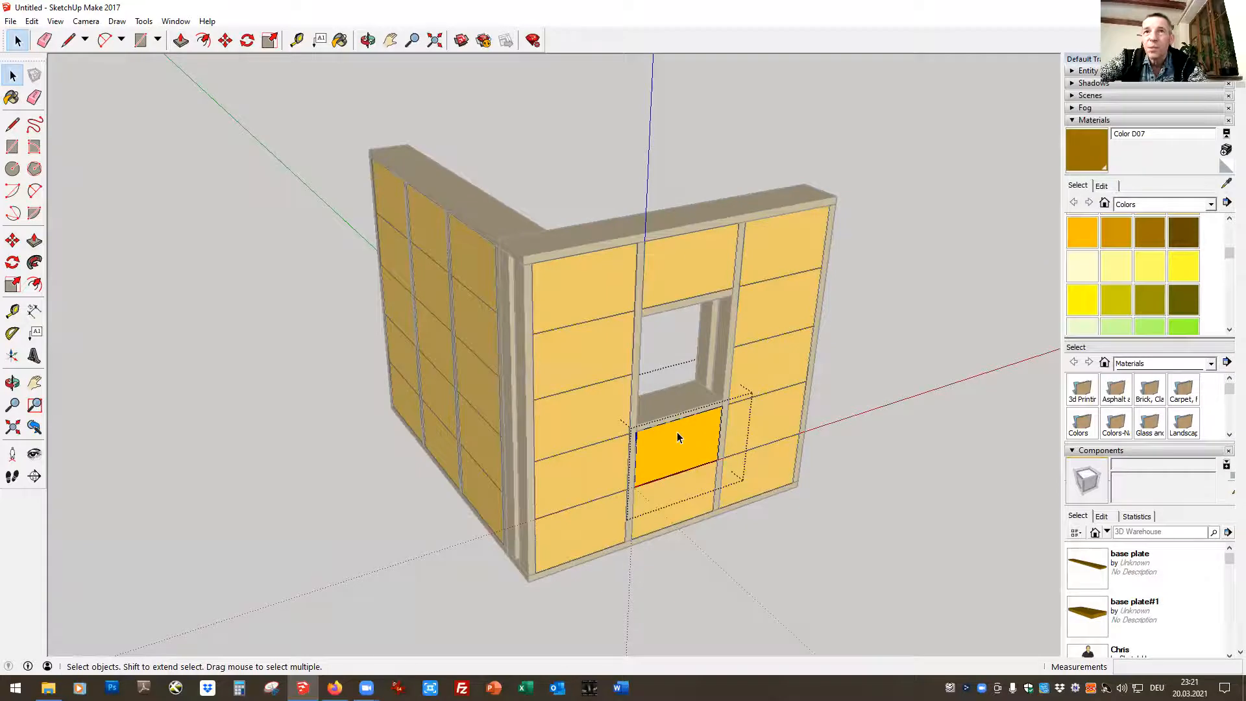
click(878, 378)
right_click(689, 434)
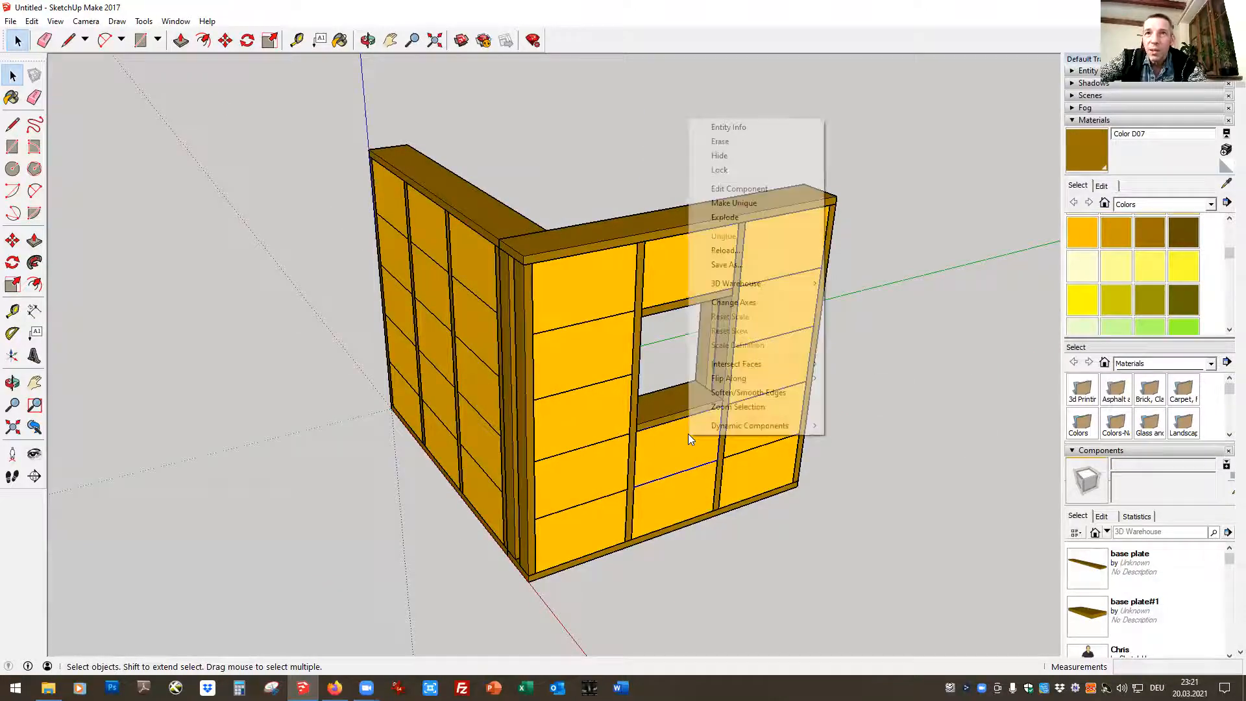
click(741, 203)
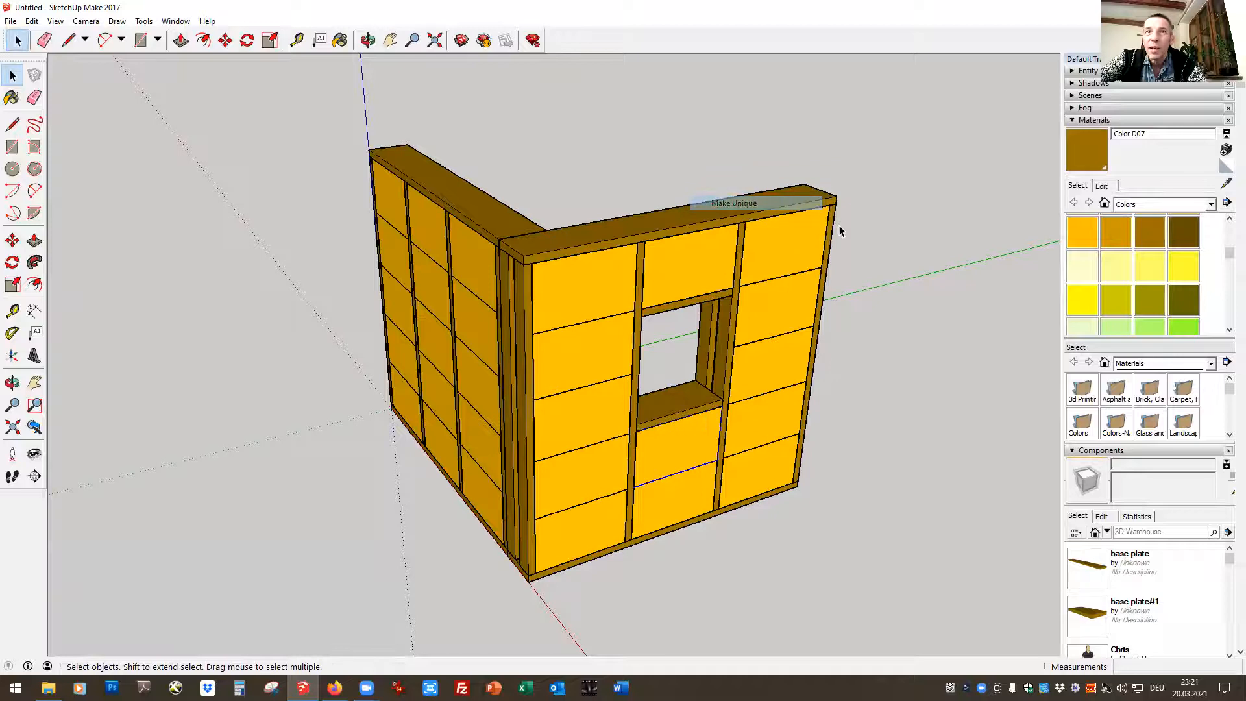
Open the bale below the sill, push its top face down 0,06 m and close the component
double_click(668, 450)
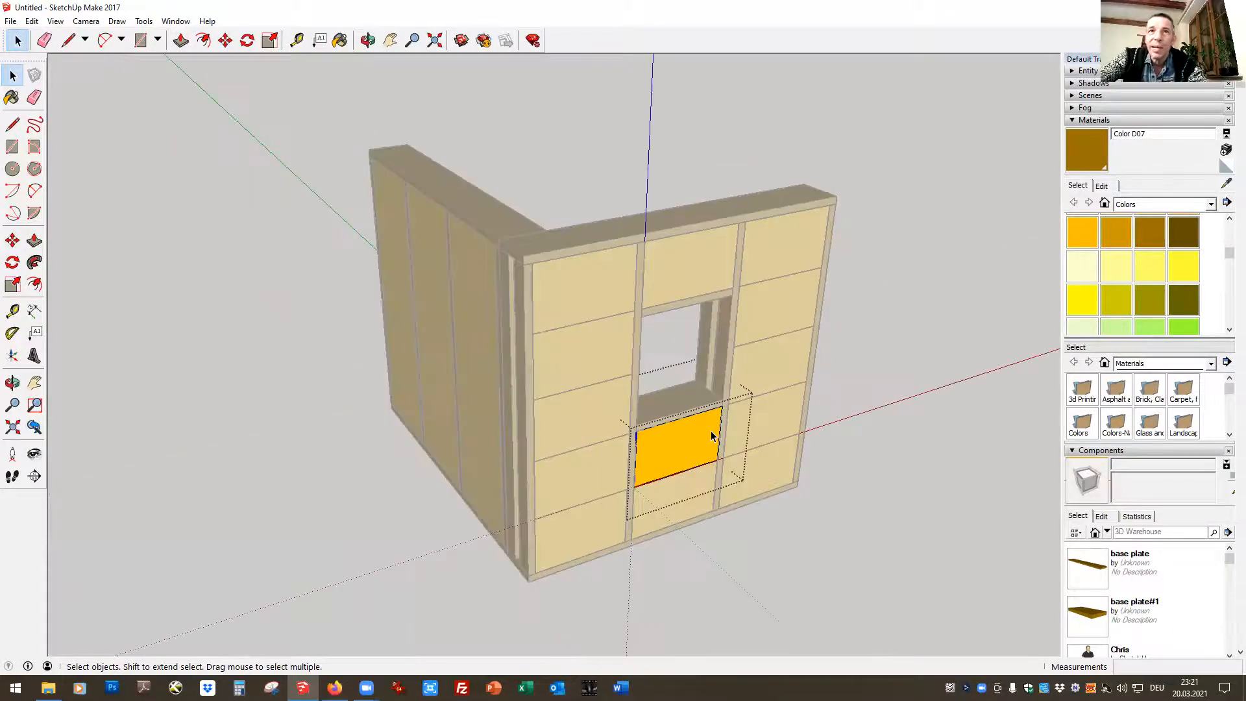
click(181, 40)
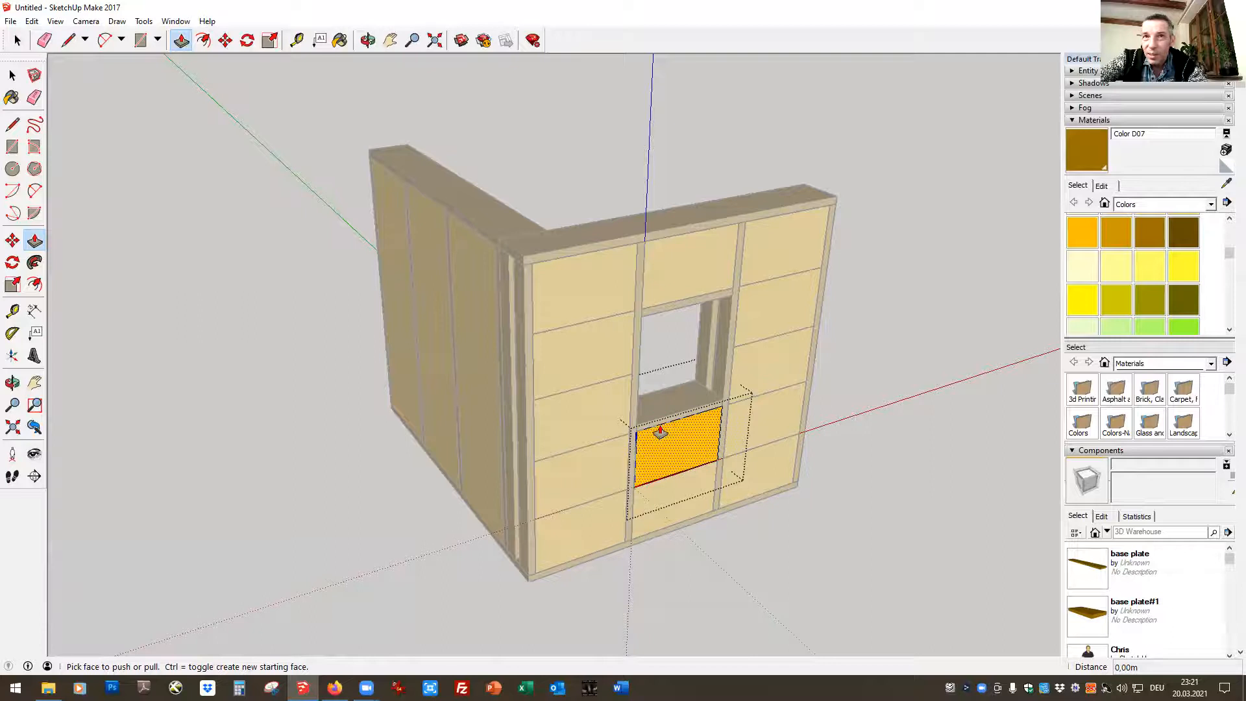
drag(658, 423, 657, 442)
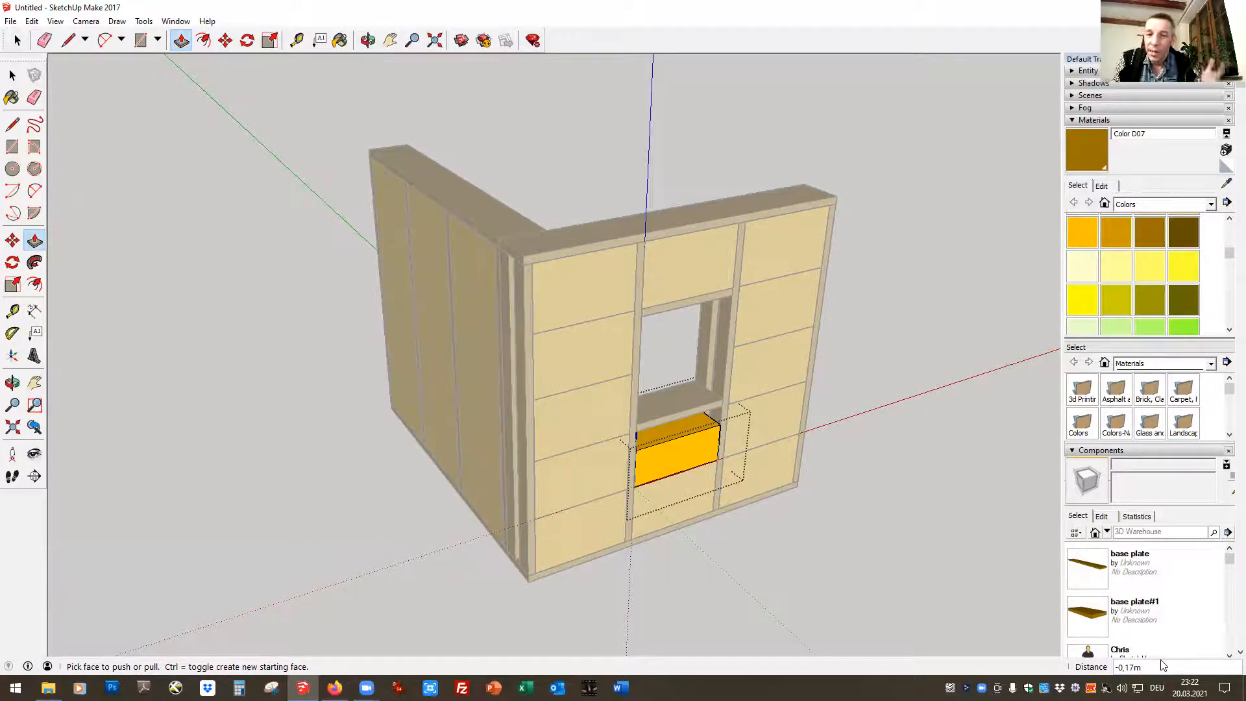
text(0)
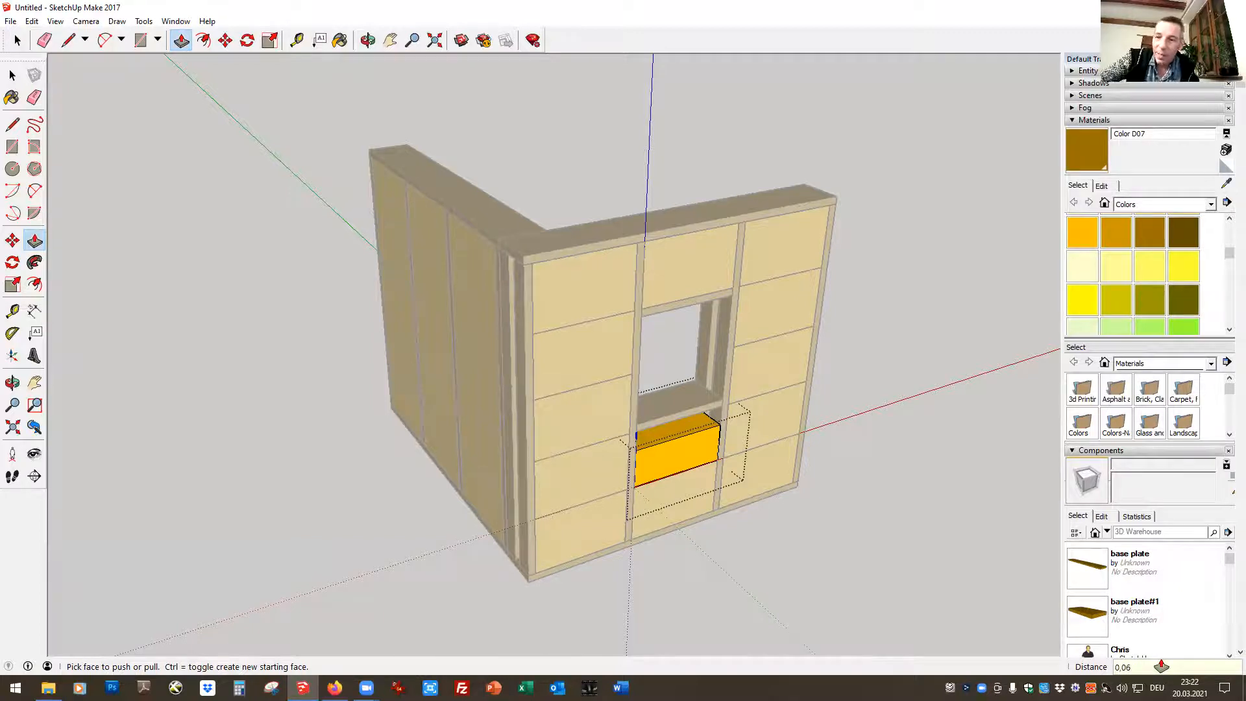
text(,06)
key(Return)
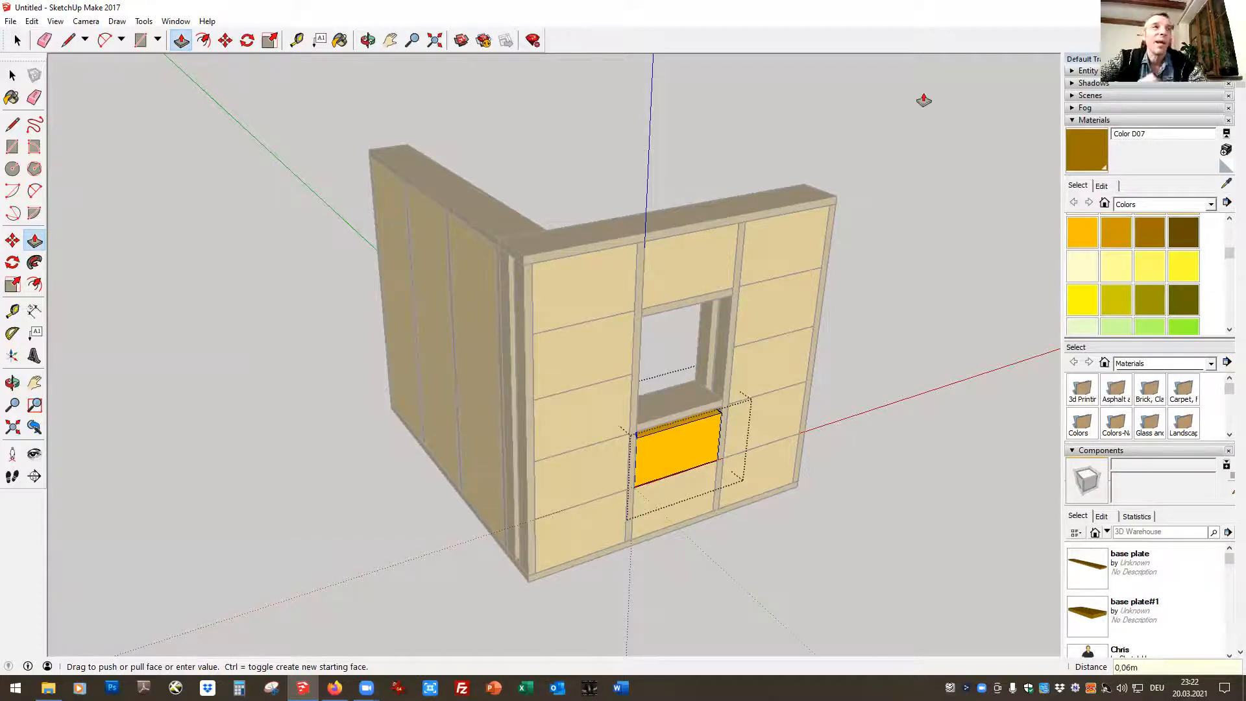
click(18, 40)
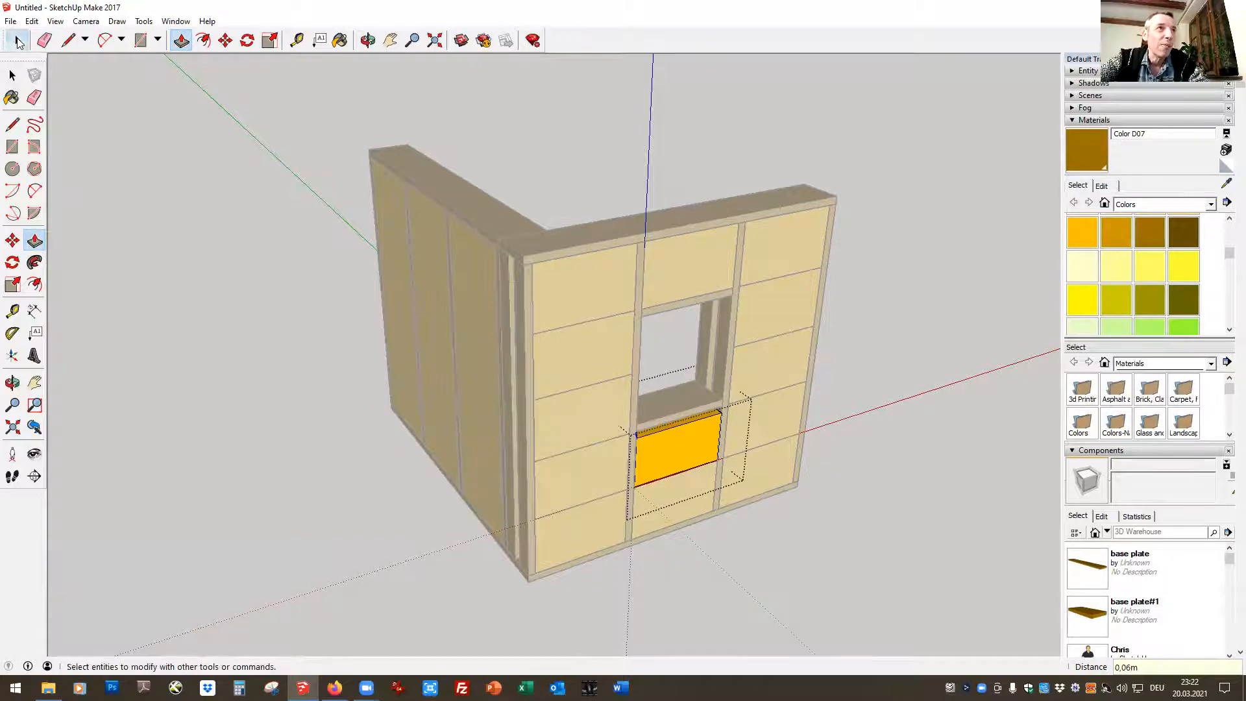
click(859, 359)
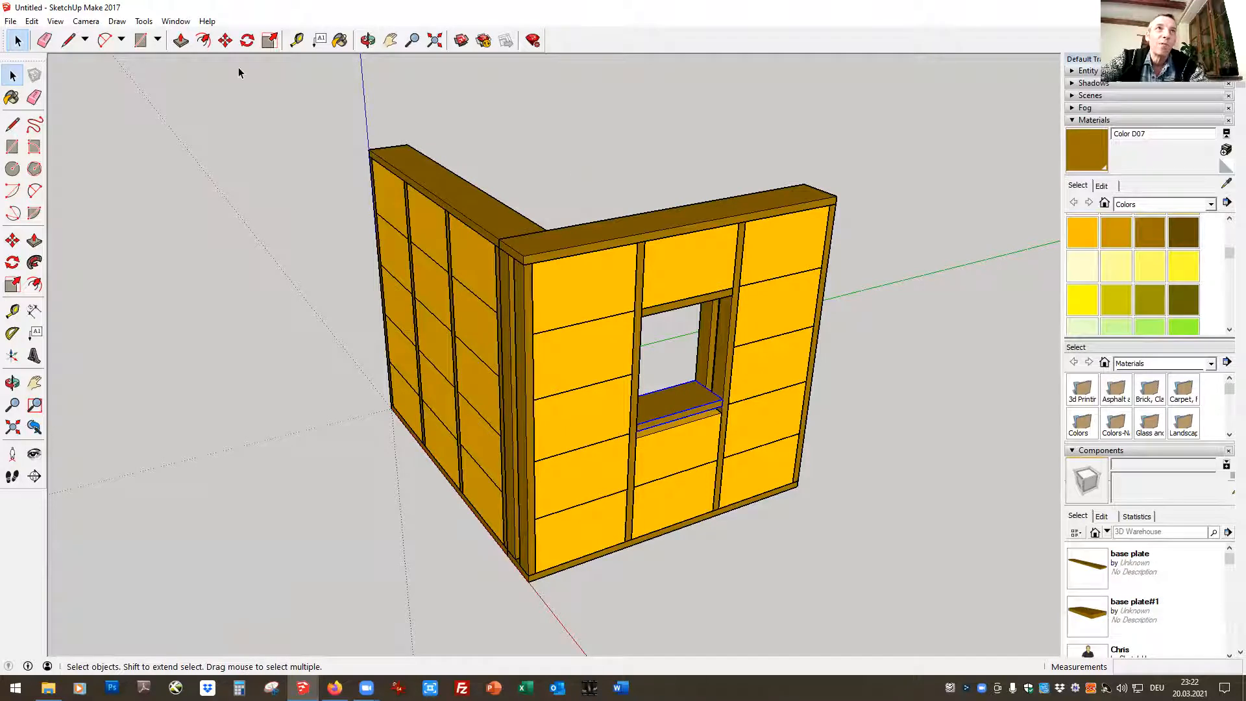
Move the sill plate down 0,06 m so it rests on the lowered bale
key(m)
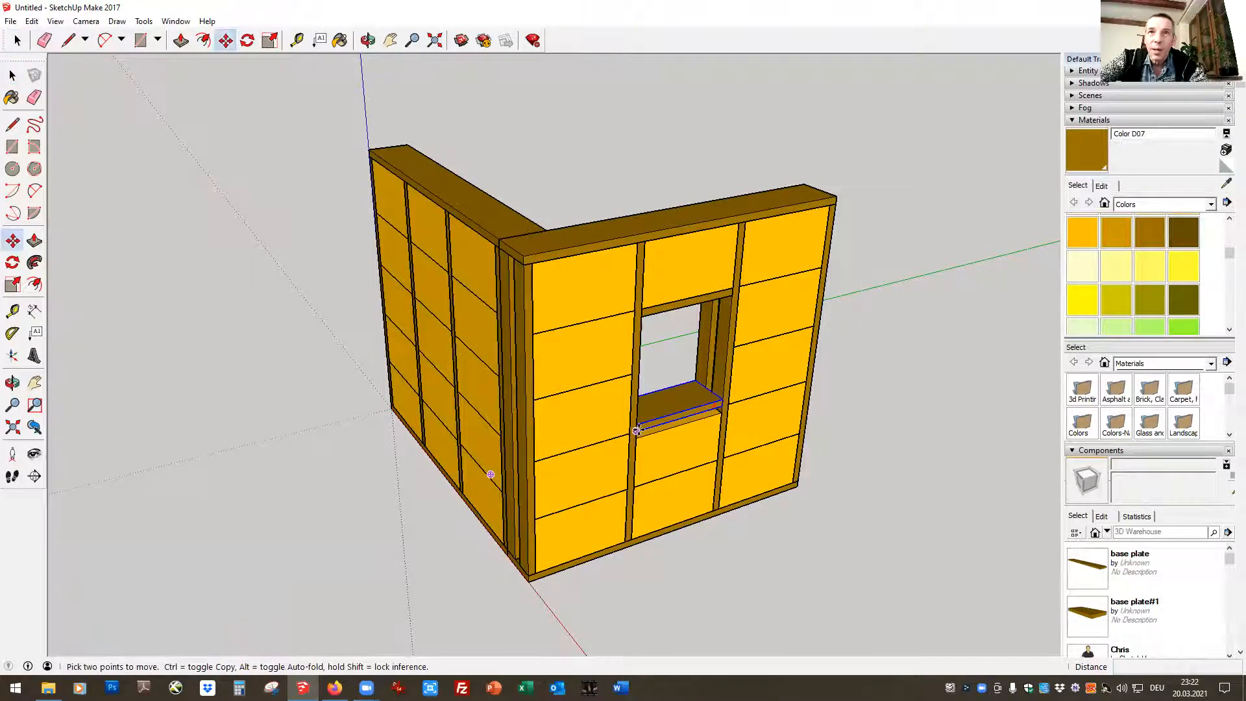
click(638, 429)
click(639, 438)
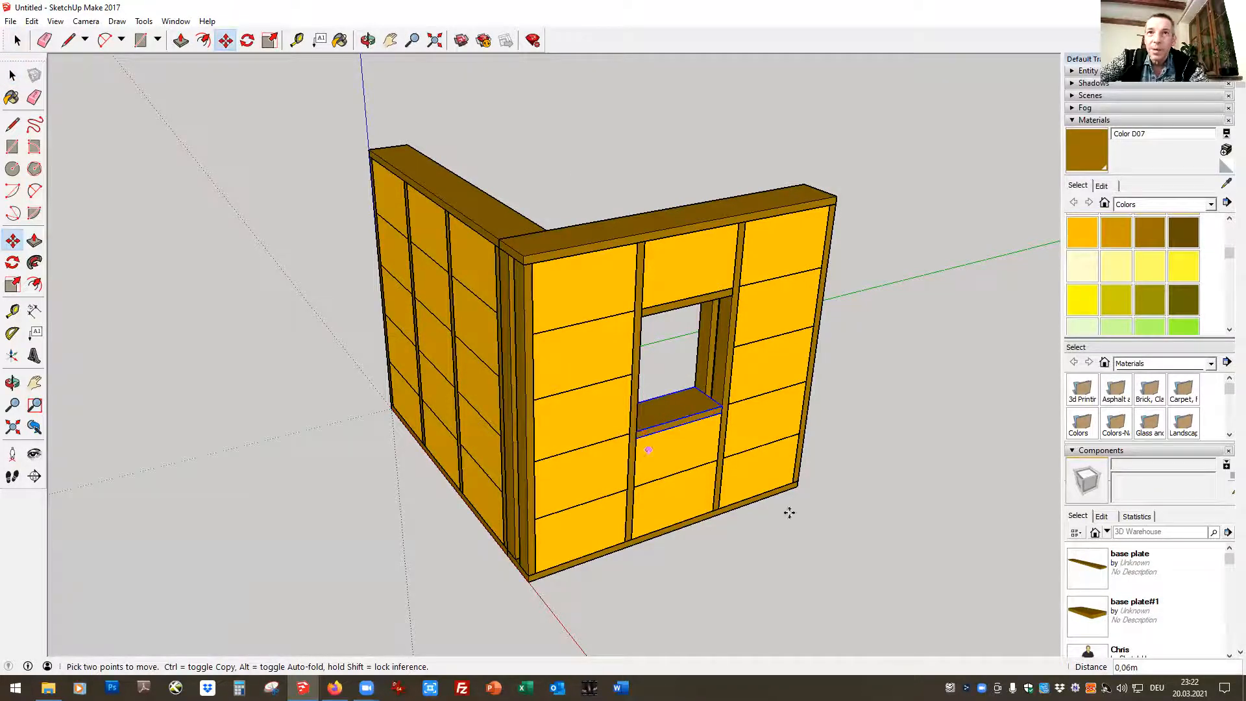
click(18, 41)
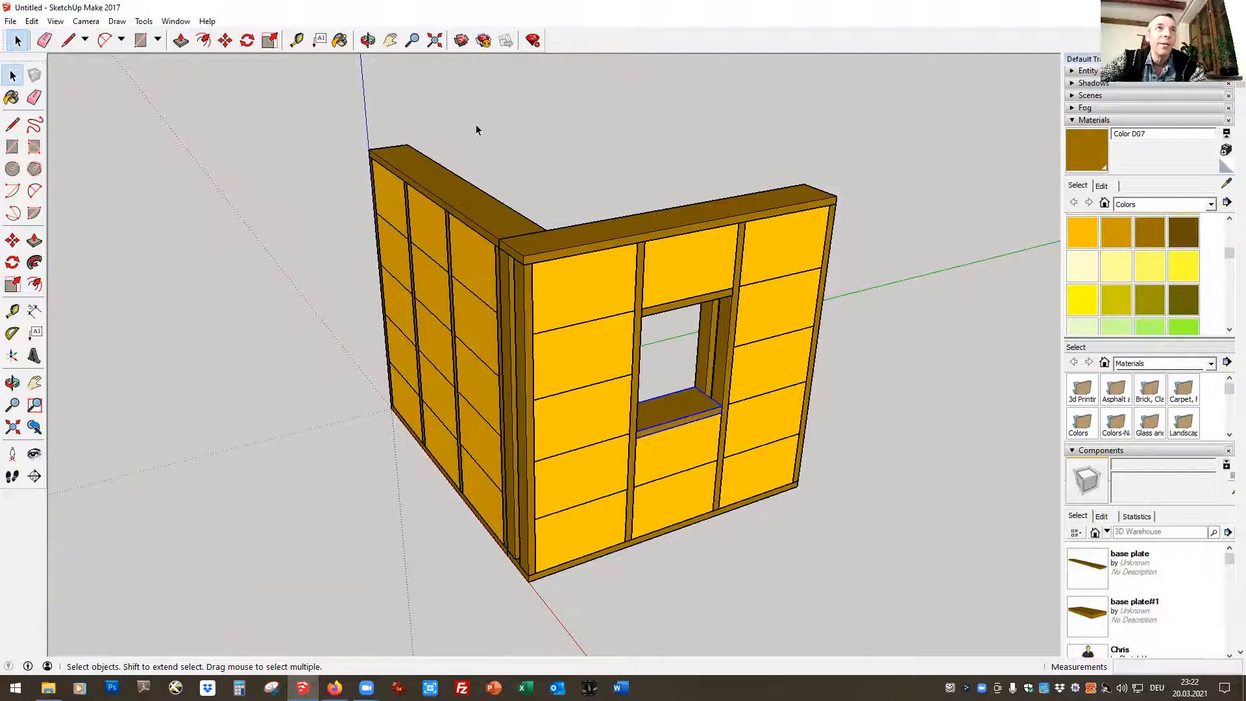
Measure the height from the foot of the window post to the top of the sill plate
click(296, 40)
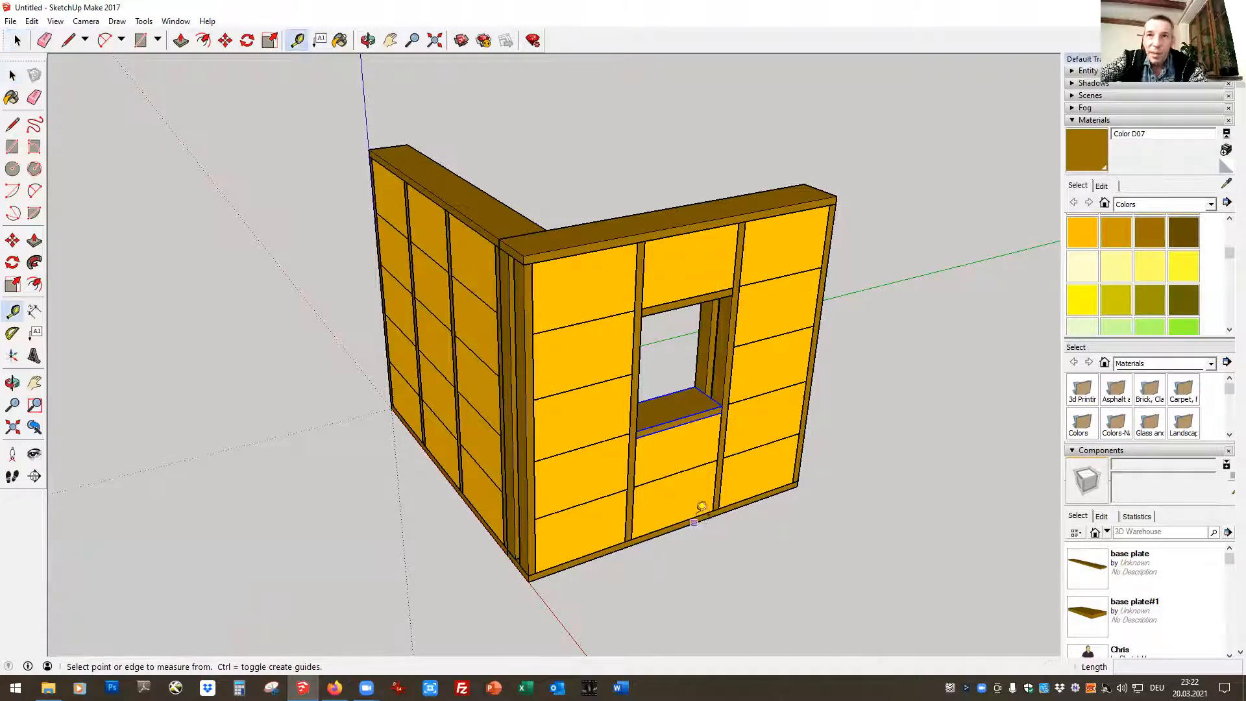
click(713, 510)
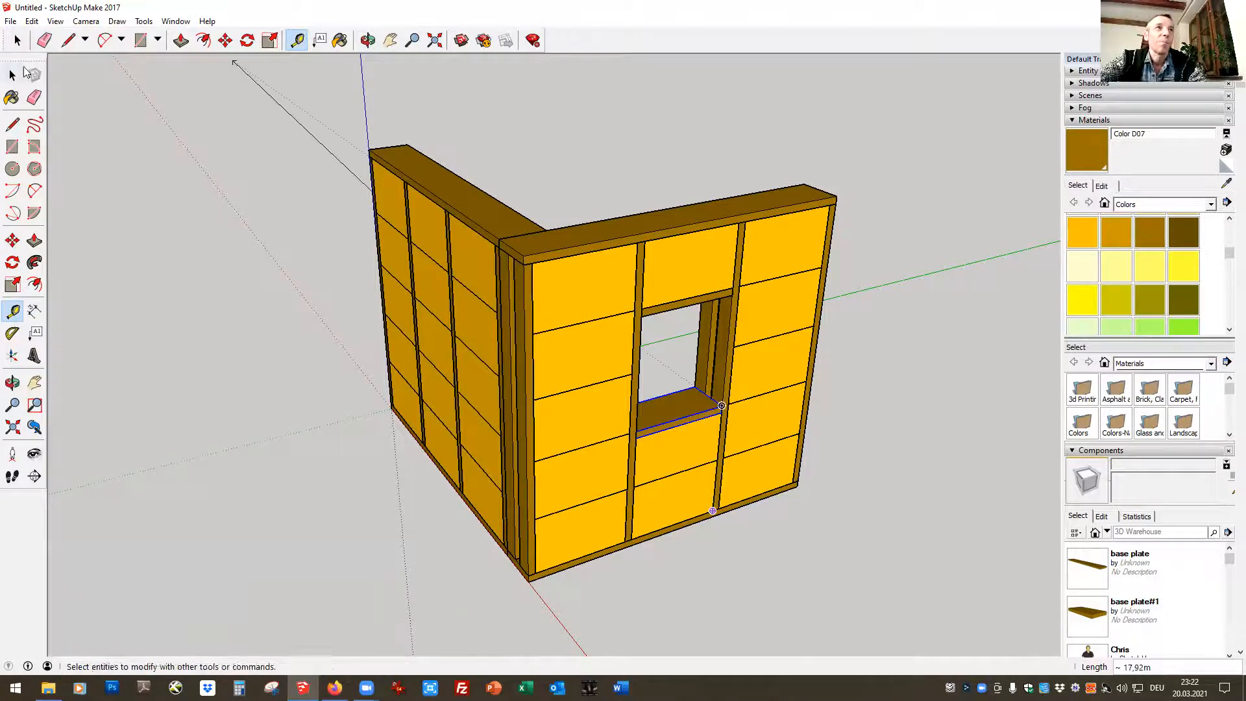
click(18, 42)
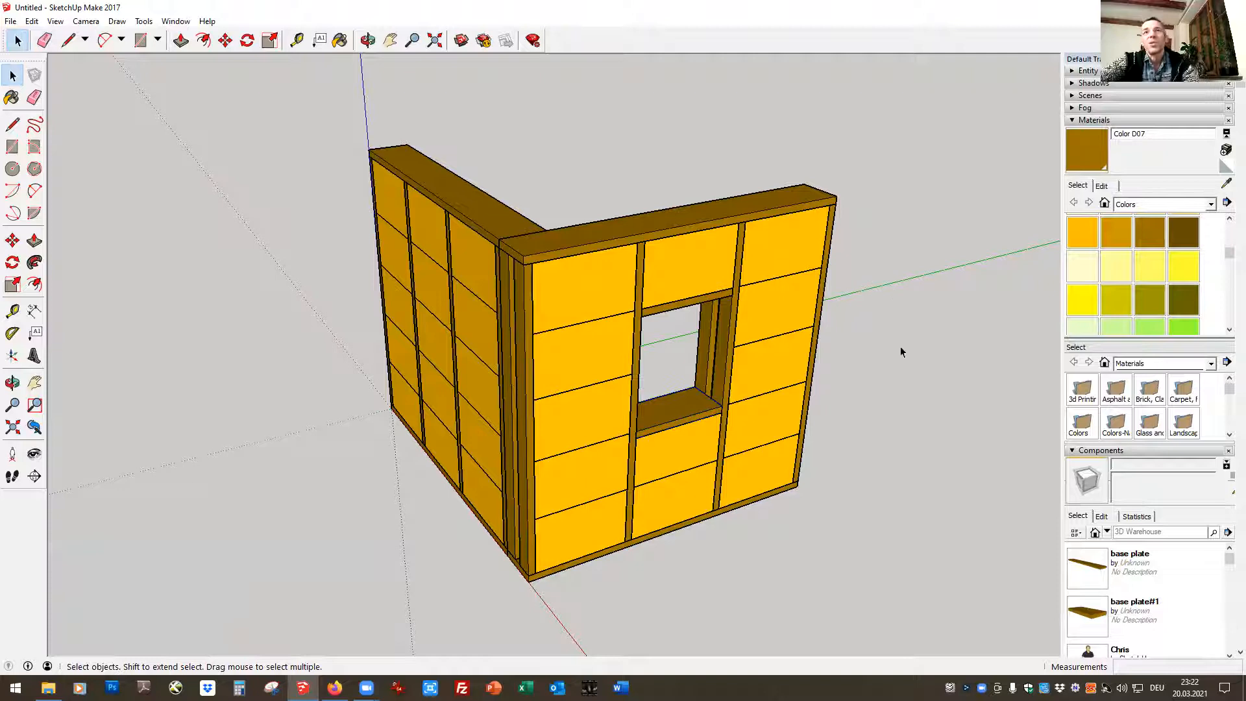